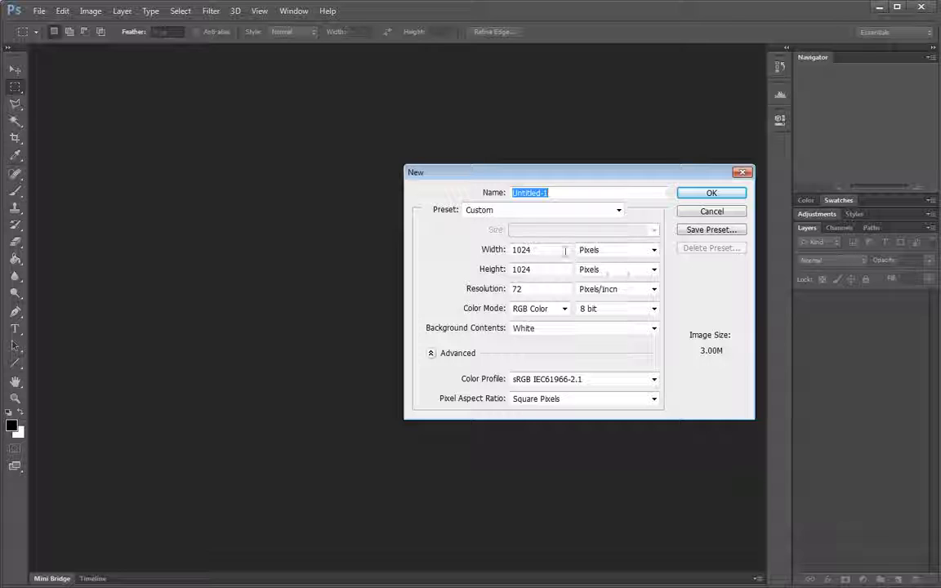
# Step: Create a new white RGB document of 1024 by 1024 pixels at 72 pixels/inch
pyautogui.press('Tab')
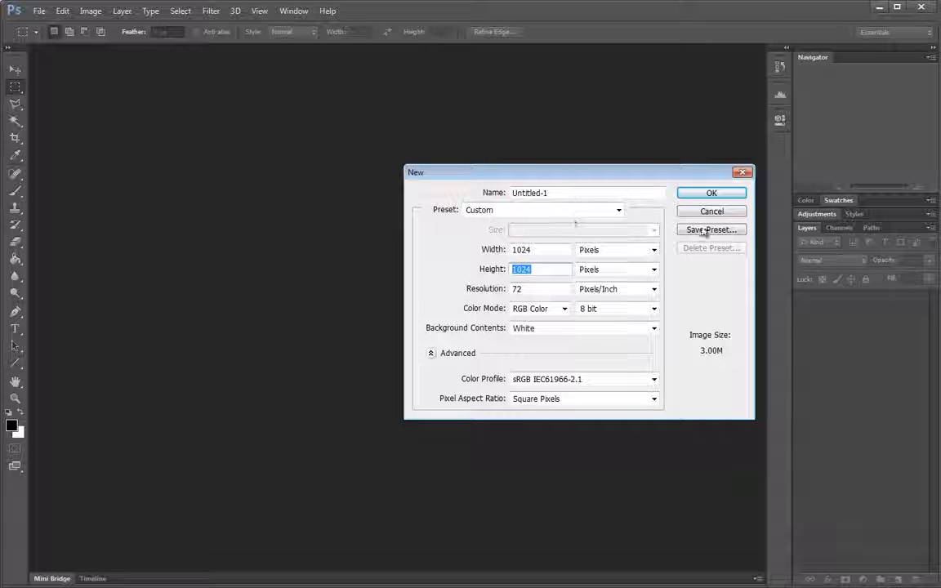
pyautogui.click(710, 195)
pyautogui.moveTo(423, 272)
pyautogui.mouseDown()
pyautogui.moveTo(404, 268)
pyautogui.moveTo(427, 276)
pyautogui.mouseUp()
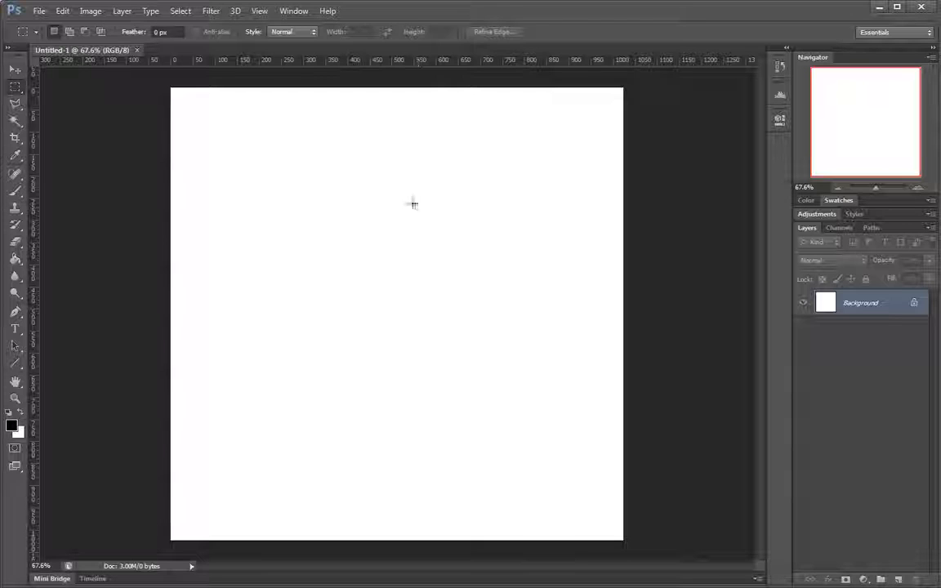
# Step: Set the ruler units to pixels
pyautogui.rightClick(243, 72)
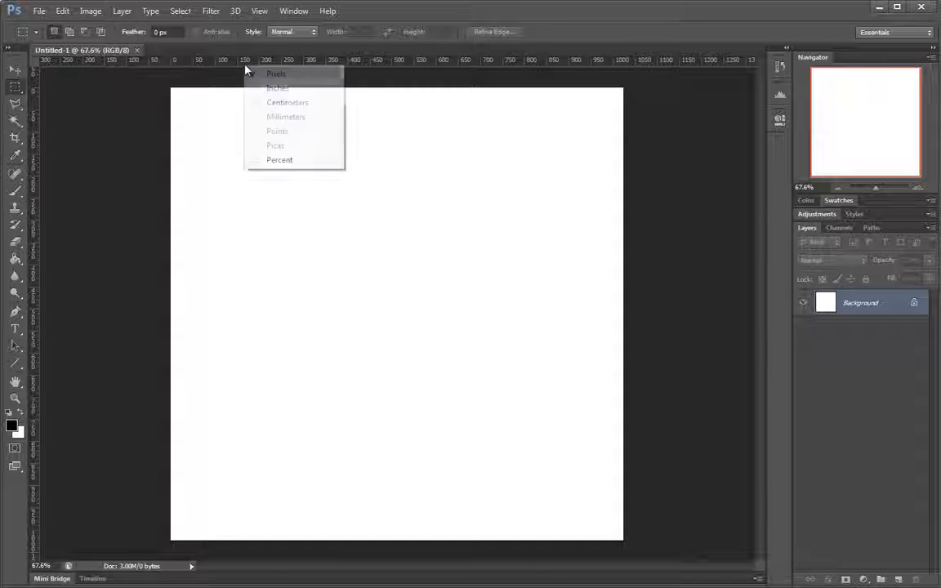
pyautogui.rightClick(398, 69)
pyautogui.click(322, 80)
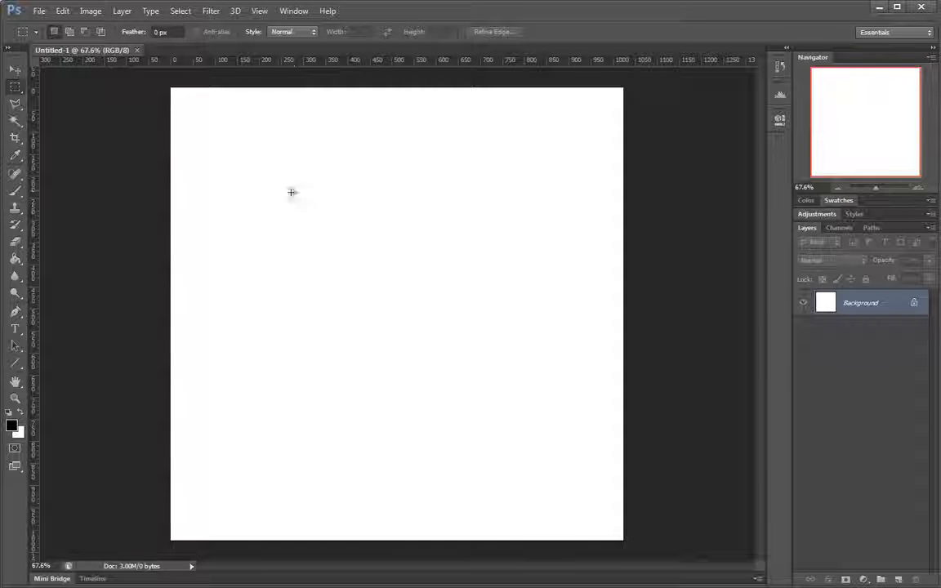
# Step: Draw a square marquee selection about 256 px wide, centred horizontally and slightly above the middle of the canvas
pyautogui.moveTo(276, 174); pyautogui.dragTo(408, 287)
pyautogui.hotkey('ctrl', '0')
pyautogui.moveTo(325, 228); pyautogui.dragTo(401, 280)
# Step: Place two vertical and two horizontal guides along the four edges of the square selection
pyautogui.moveTo(37, 234); pyautogui.dragTo(335, 244)
pyautogui.moveTo(413, 64); pyautogui.dragTo(408, 217)
pyautogui.moveTo(36, 194); pyautogui.dragTo(448, 235)
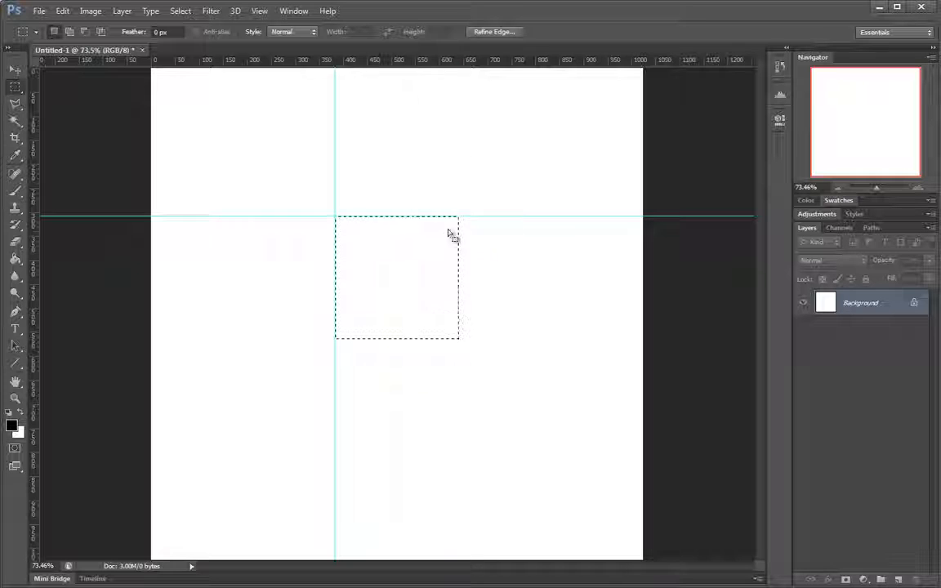
pyautogui.moveTo(388, 64); pyautogui.dragTo(382, 339)
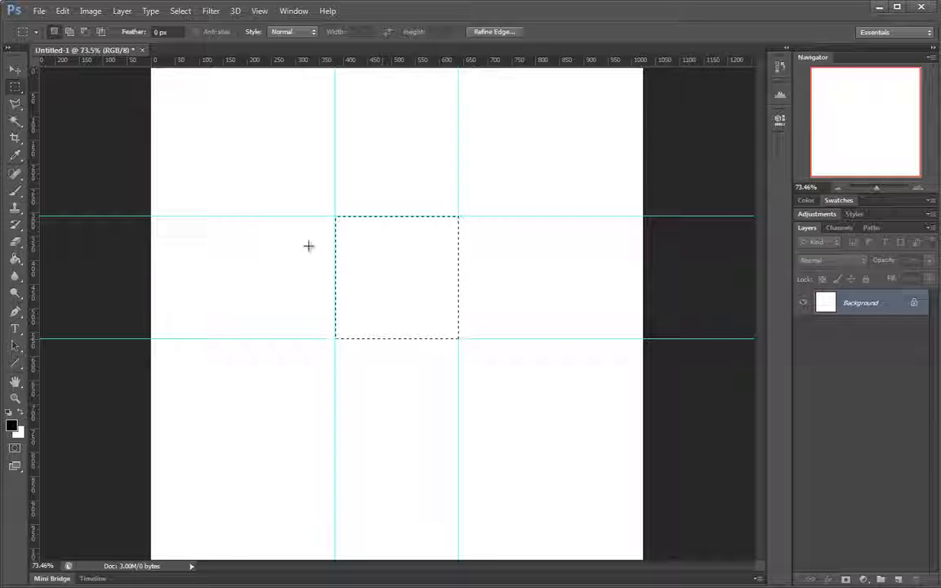
pyautogui.rightClick(396, 66)
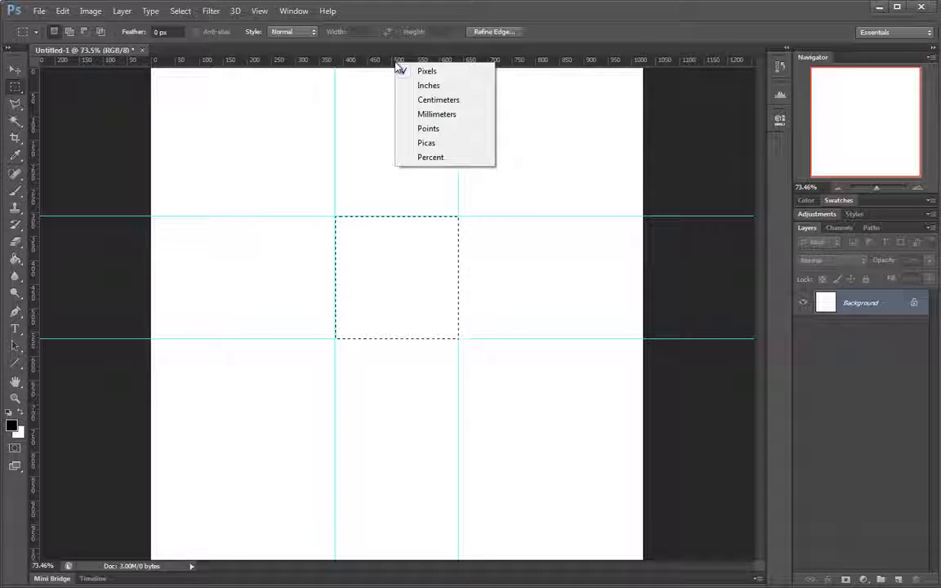
pyautogui.click(376, 66)
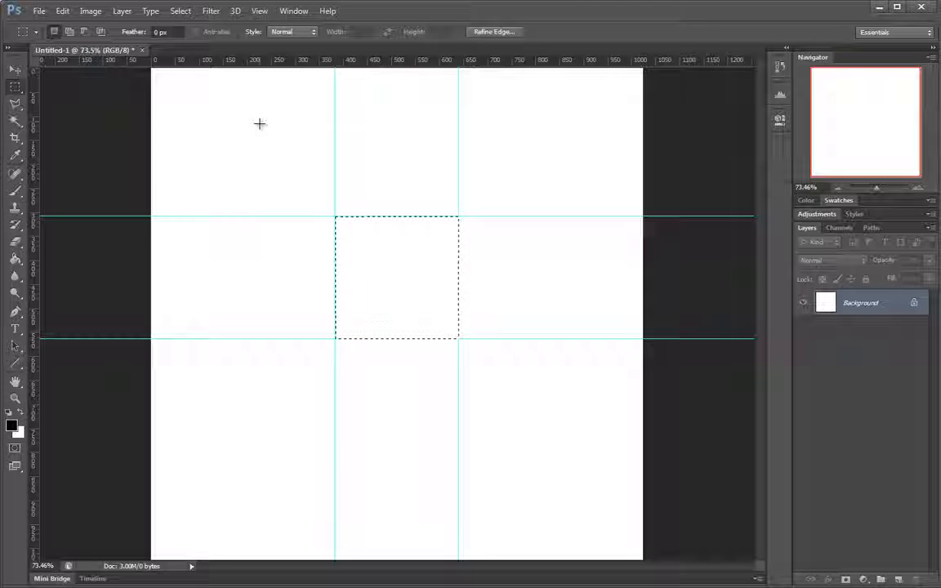
# Step: Add a new vertical guide at position 256 px
pyautogui.click(260, 10)
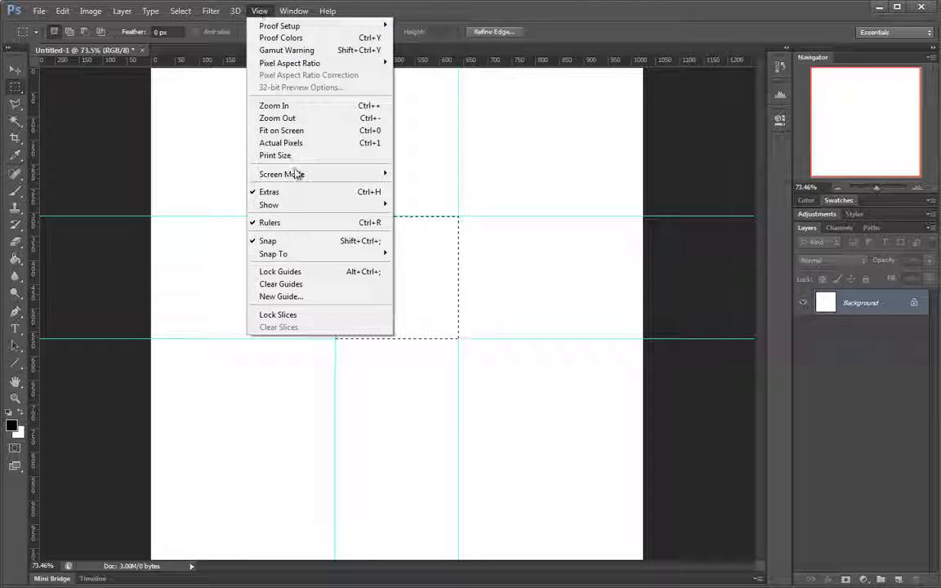
pyautogui.click(260, 11)
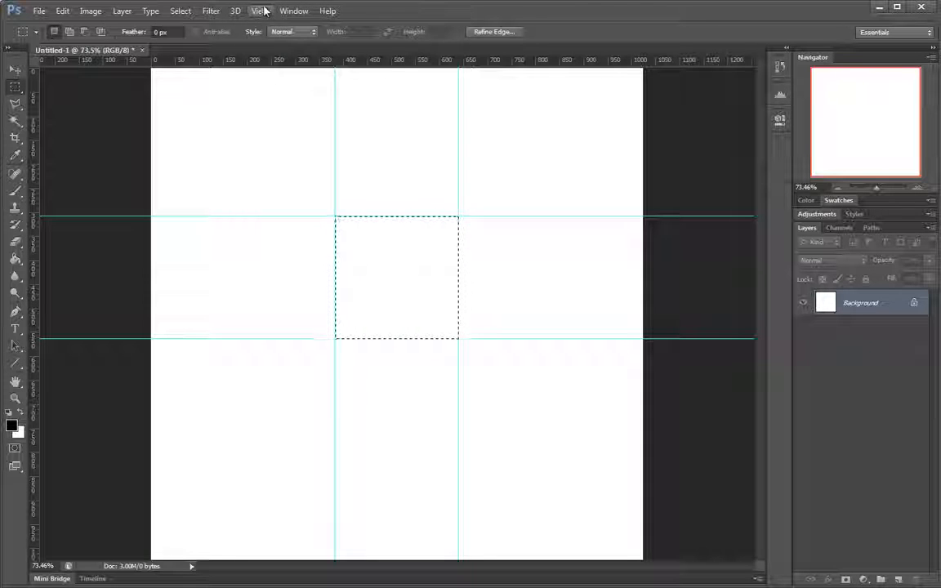
pyautogui.click(260, 10)
pyautogui.click(315, 295)
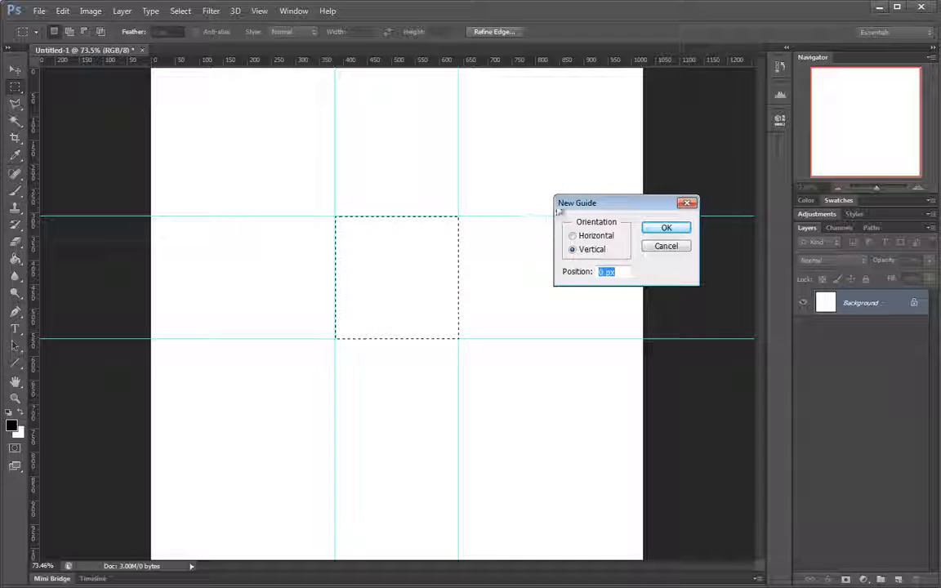
pyautogui.moveTo(593, 206); pyautogui.dragTo(544, 136)
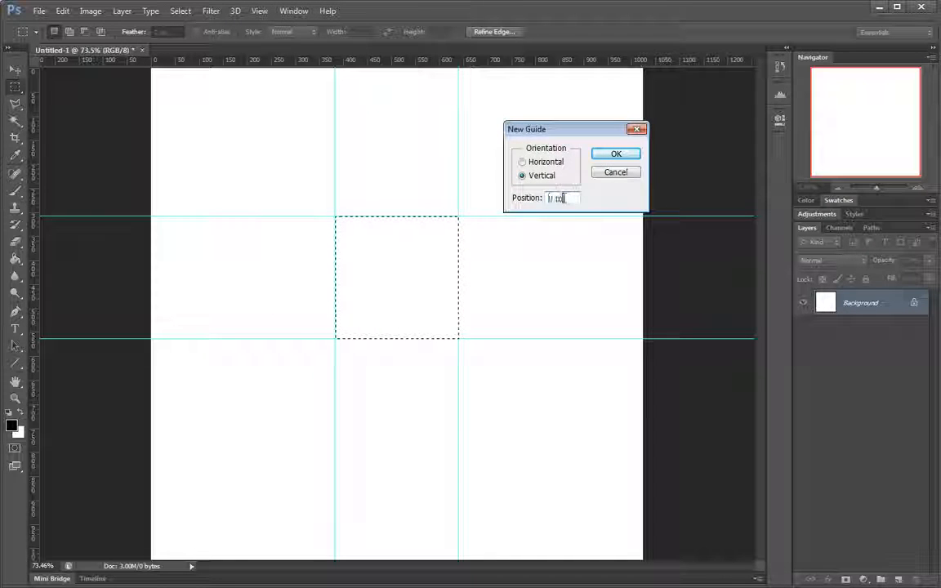
pyautogui.write('256')
pyautogui.press('Return')
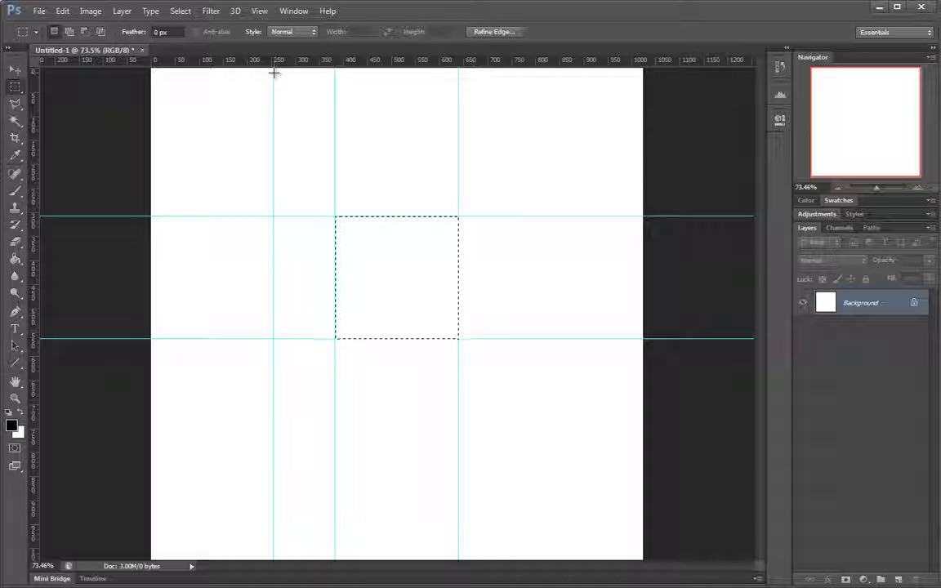
# Step: Check the new vertical guide's position against the ruler and undo adding it
pyautogui.scroll(10, 273, 73)
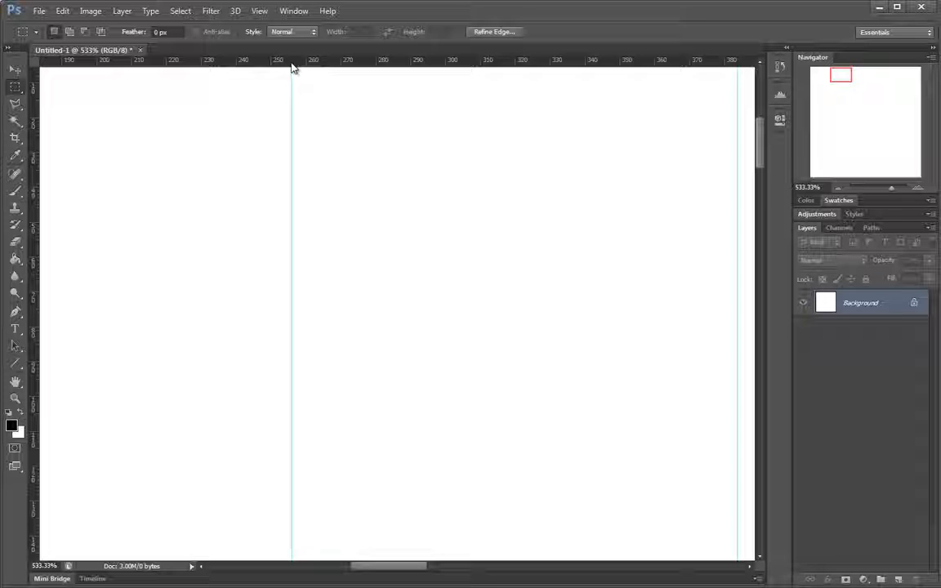
pyautogui.scroll(-8, 278, 139)
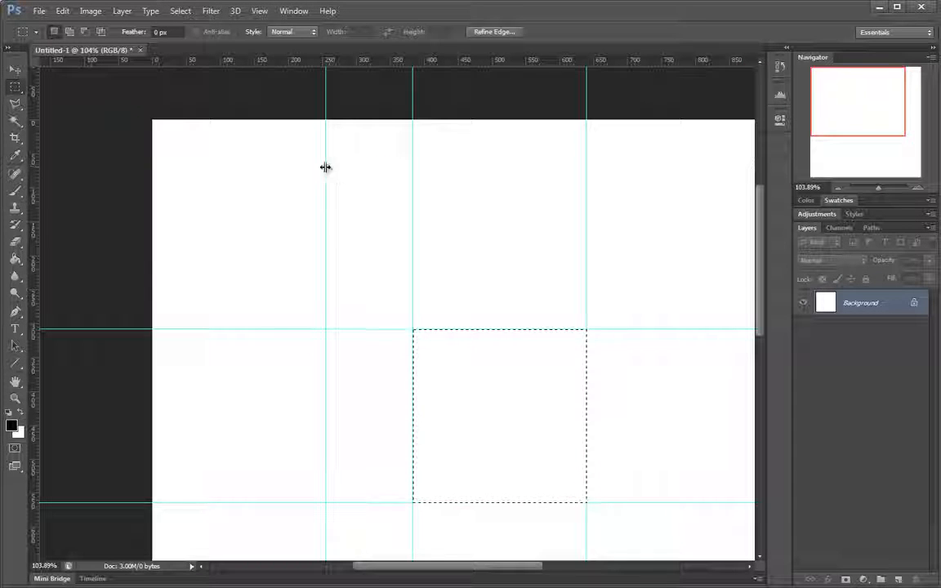
pyautogui.hotkey('ctrl', 'z')
pyautogui.scroll(-2, 670, 257)
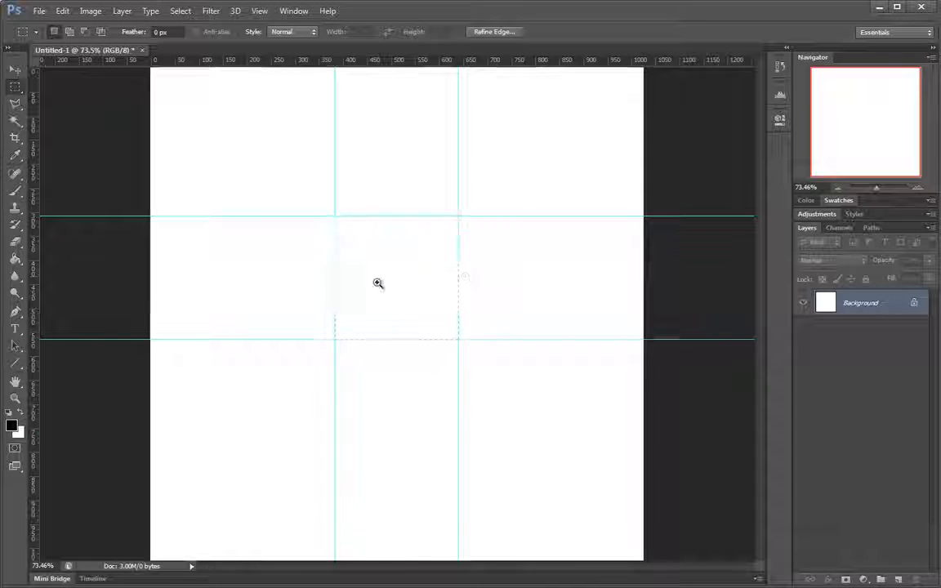
# Step: Add one horizontal and one vertical guide through the centre of the square selection
pyautogui.keyDown('ctrl'); pyautogui.click(377, 282); pyautogui.keyUp('ctrl')
pyautogui.moveTo(427, 268); pyautogui.dragTo(456, 280)
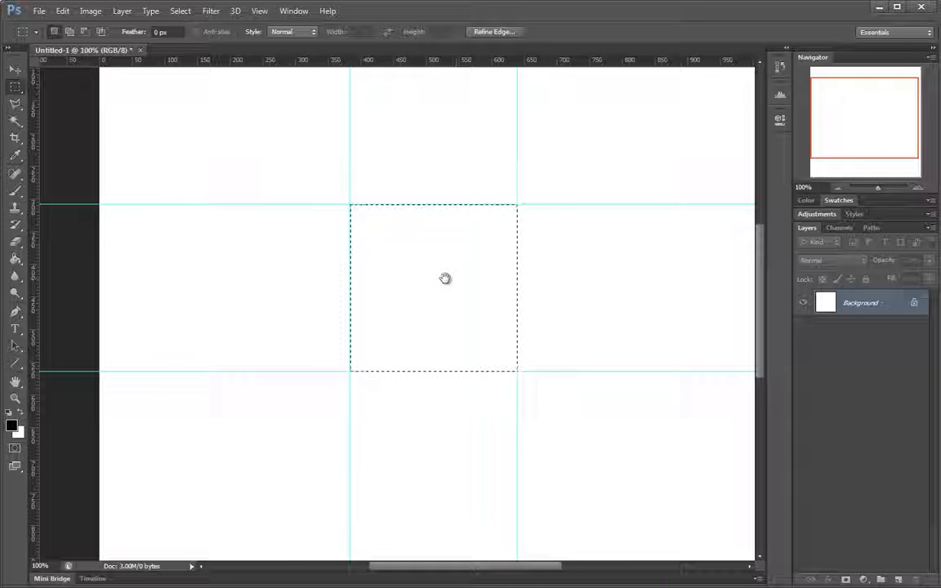
pyautogui.scroll(3, 474, 245)
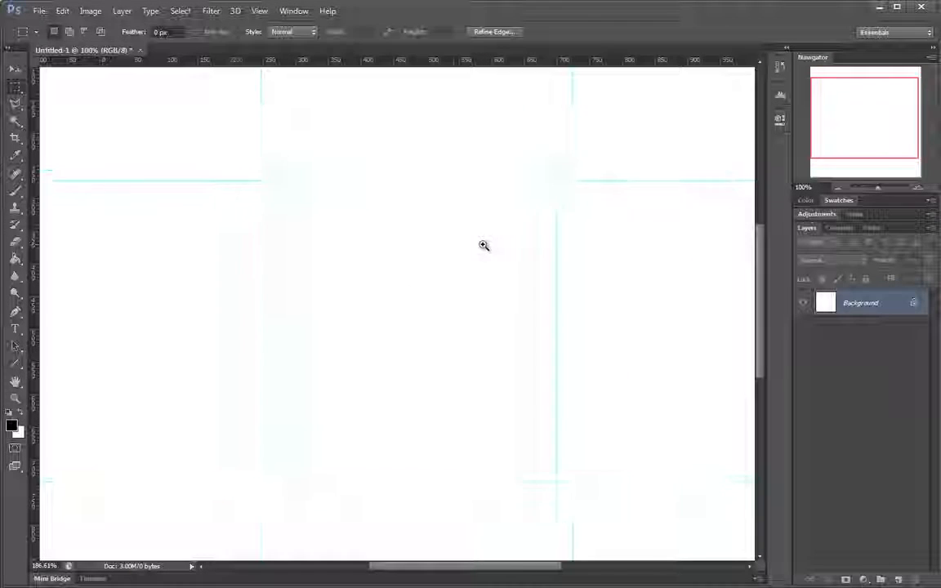
pyautogui.moveTo(484, 245); pyautogui.dragTo(470, 246)
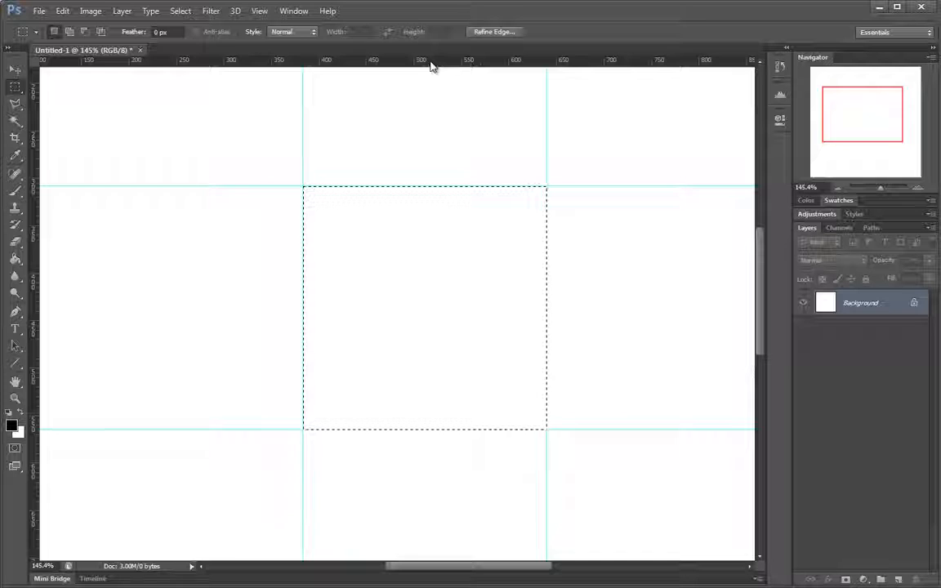
pyautogui.moveTo(431, 67); pyautogui.dragTo(449, 306)
pyautogui.moveTo(33, 216); pyautogui.dragTo(425, 238)
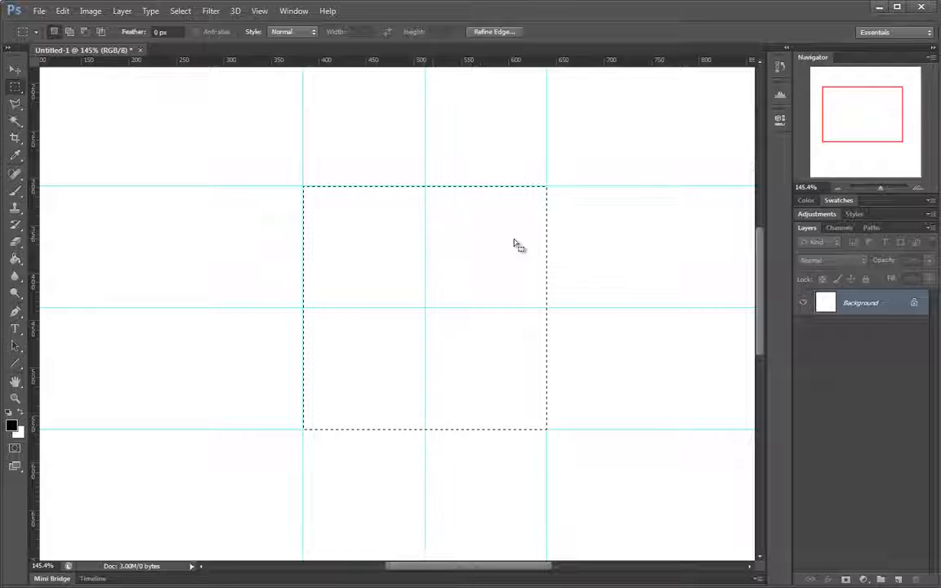
# Step: Deselect the square selection and add a new empty layer above the background
pyautogui.scroll(1, 434, 260)
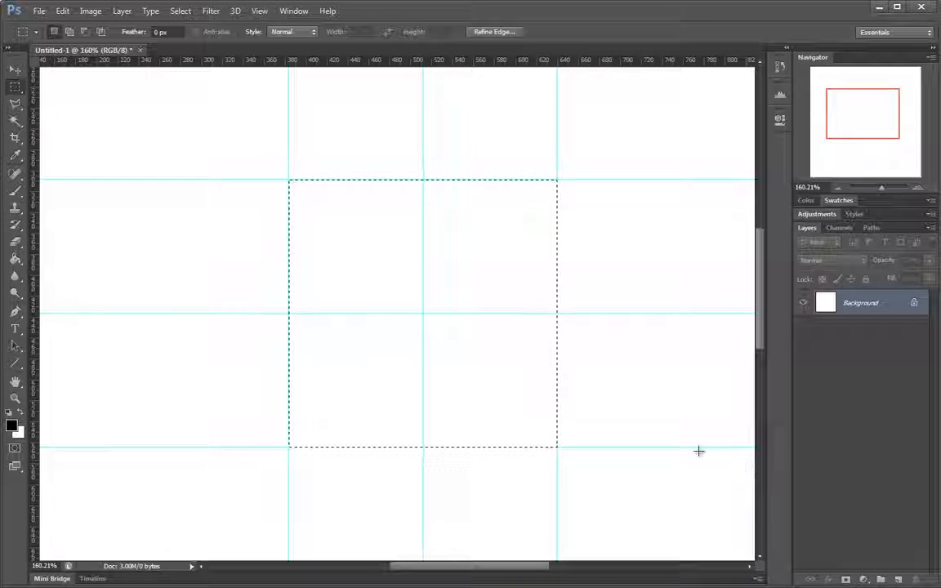
pyautogui.click(611, 219)
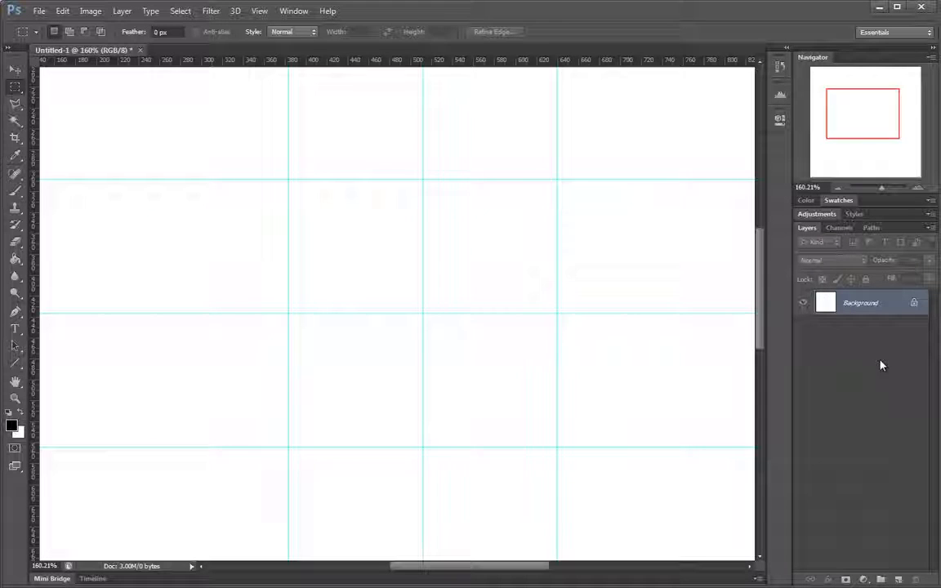
pyautogui.click(899, 580)
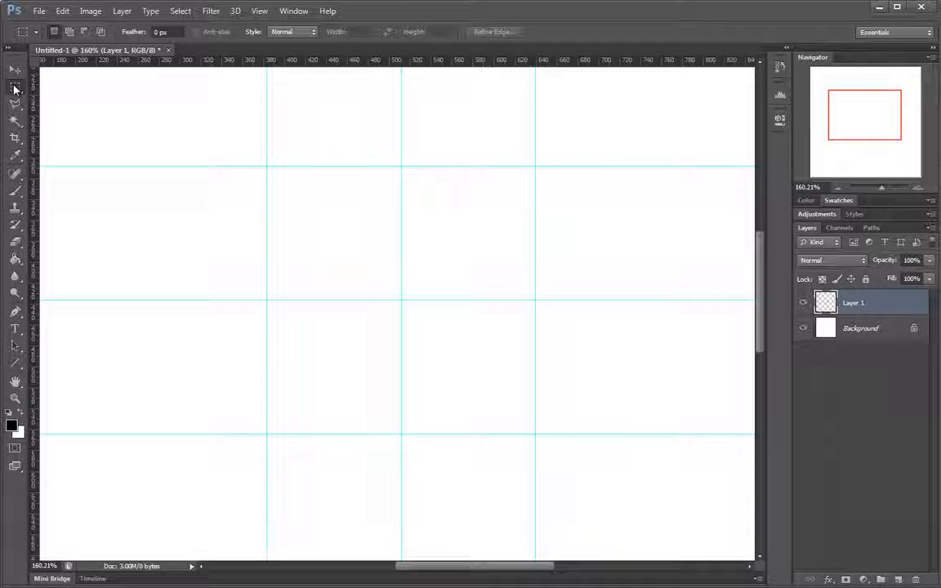
# Step: Draw a circular selection with the Elliptical Marquee tool, centred on the middle guide intersection and reaching the four outer guides
pyautogui.click(14, 87)
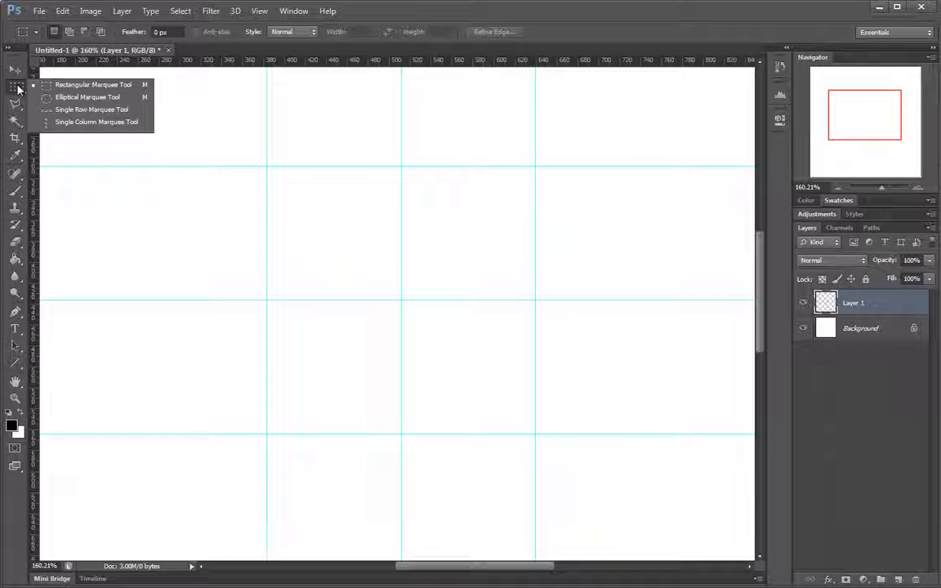
pyautogui.click(82, 98)
pyautogui.moveTo(369, 258); pyautogui.dragTo(520, 398)
pyautogui.click(346, 217)
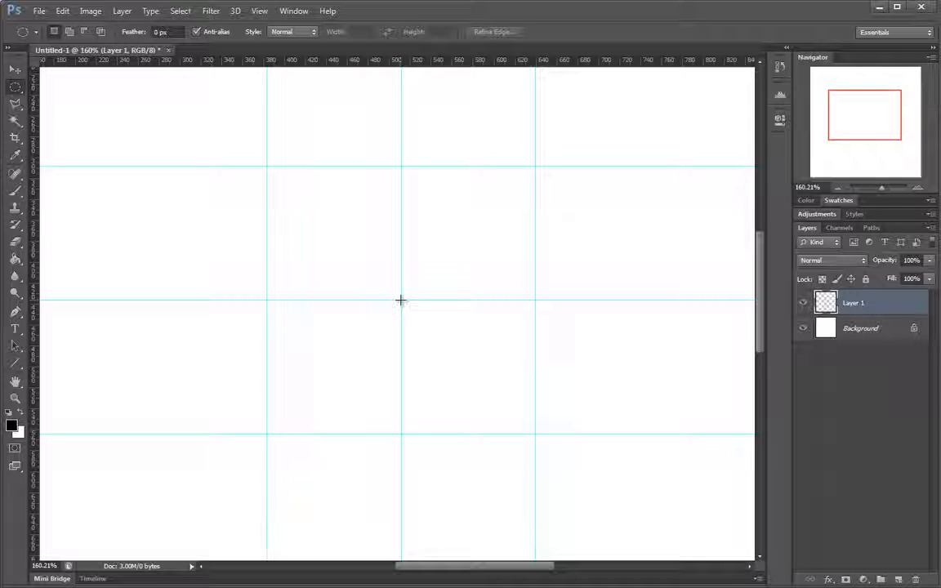
pyautogui.moveTo(400, 300); pyautogui.dragTo(466, 351)
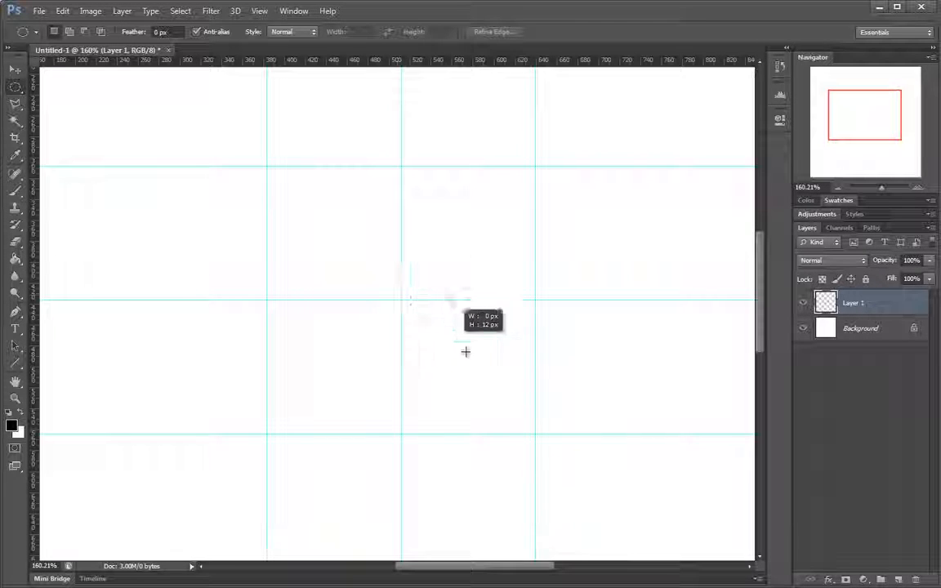
pyautogui.moveTo(523, 381); pyautogui.dragTo(565, 432)
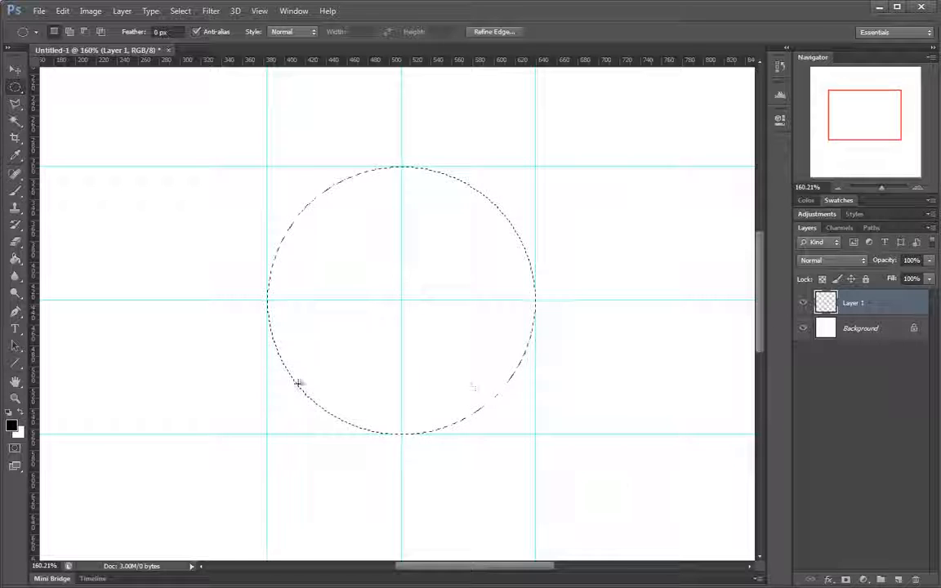
pyautogui.rightClick(452, 236)
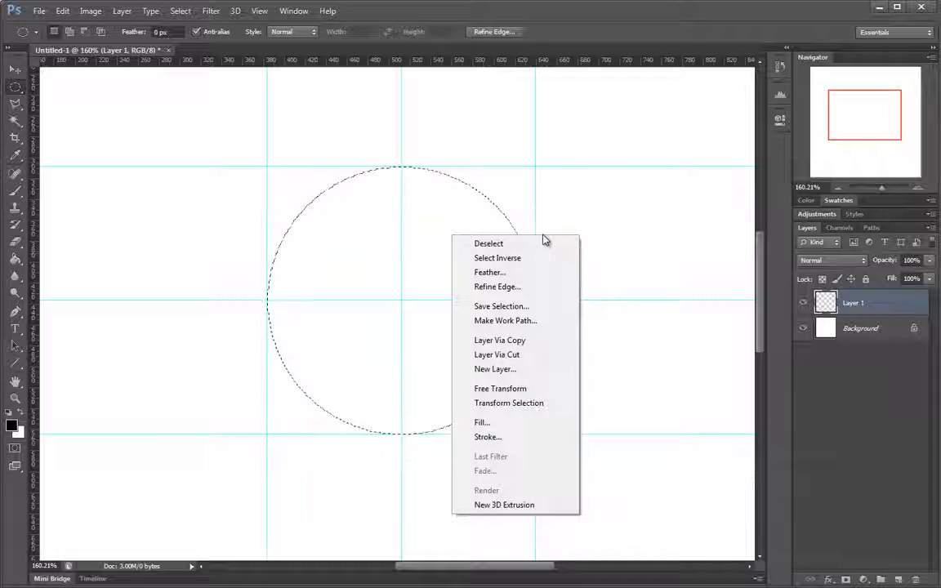
pyautogui.click(470, 198)
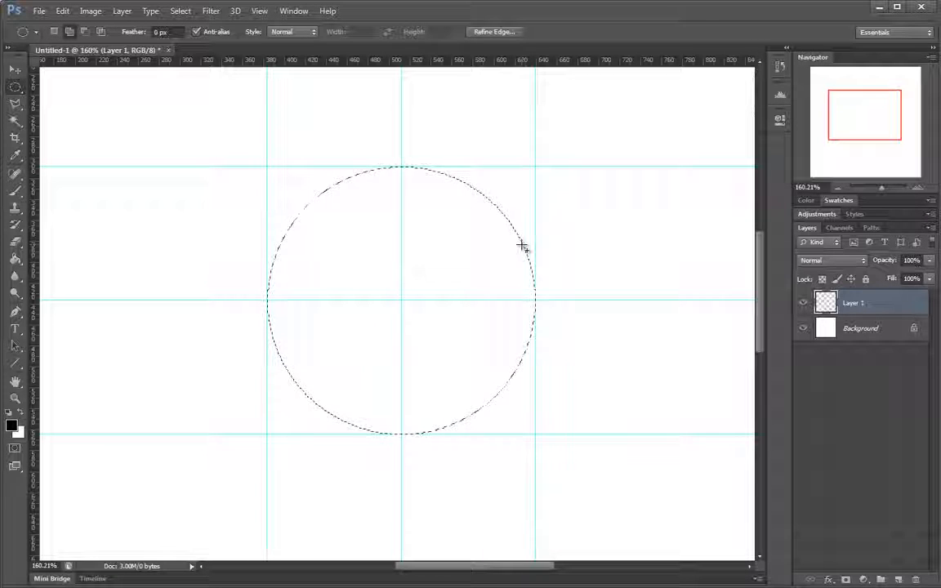
pyautogui.hotkey('shift', 'F5')
pyautogui.moveTo(637, 178); pyautogui.dragTo(525, 176)
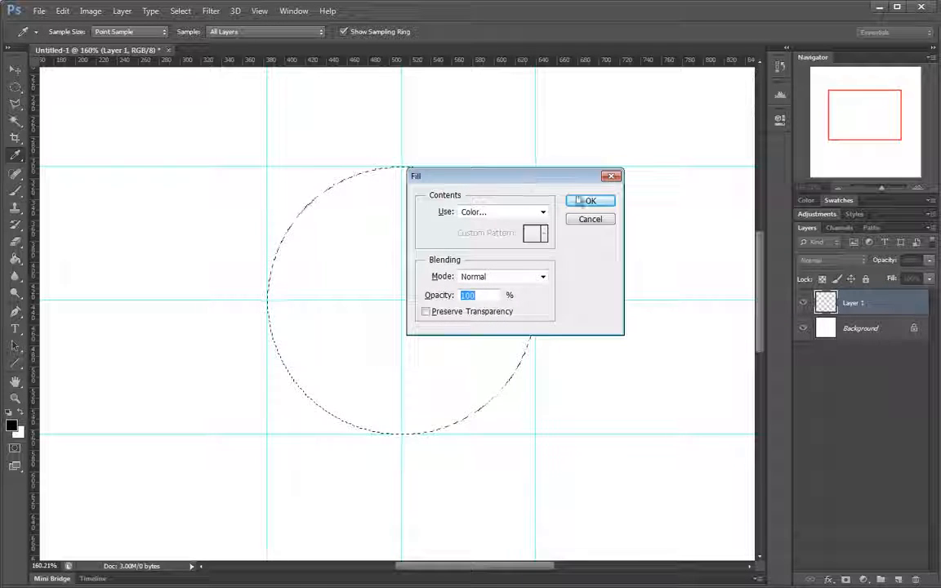
pyautogui.click(590, 219)
# Step: Stroke the circular selection in black with a width of 16 px, located inside the selection edge
pyautogui.rightClick(323, 228)
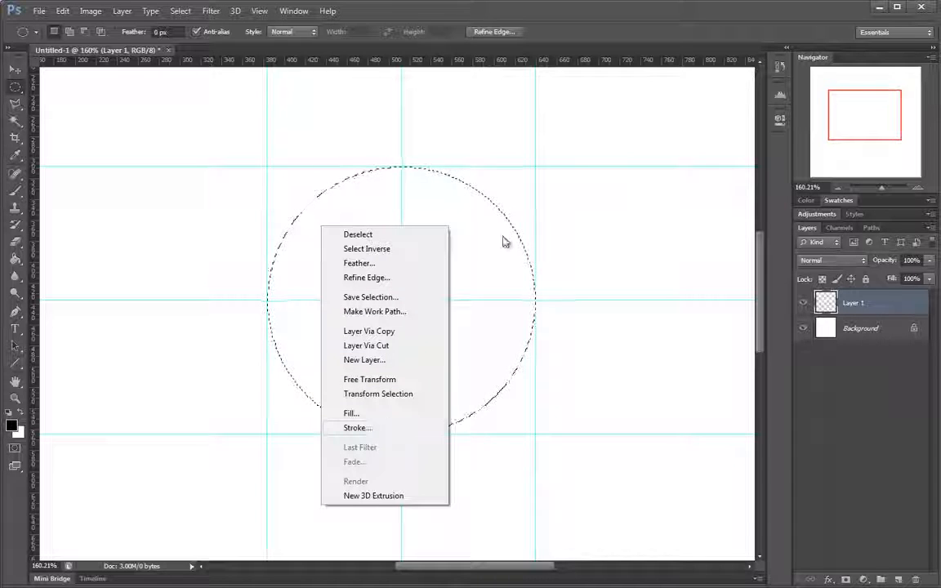
pyautogui.click(389, 429)
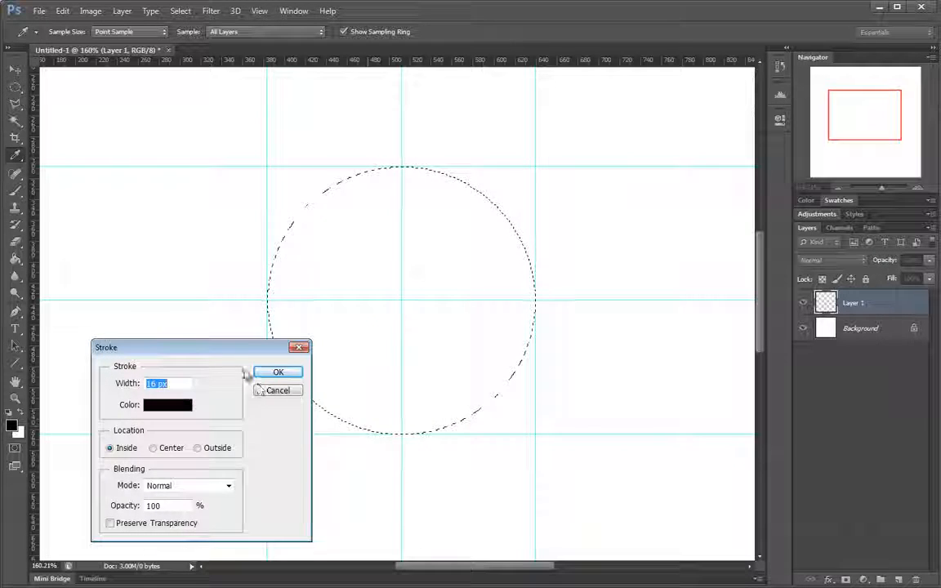
pyautogui.moveTo(247, 349)
pyautogui.mouseDown()
pyautogui.moveTo(554, 187)
pyautogui.moveTo(595, 152)
pyautogui.mouseUp()
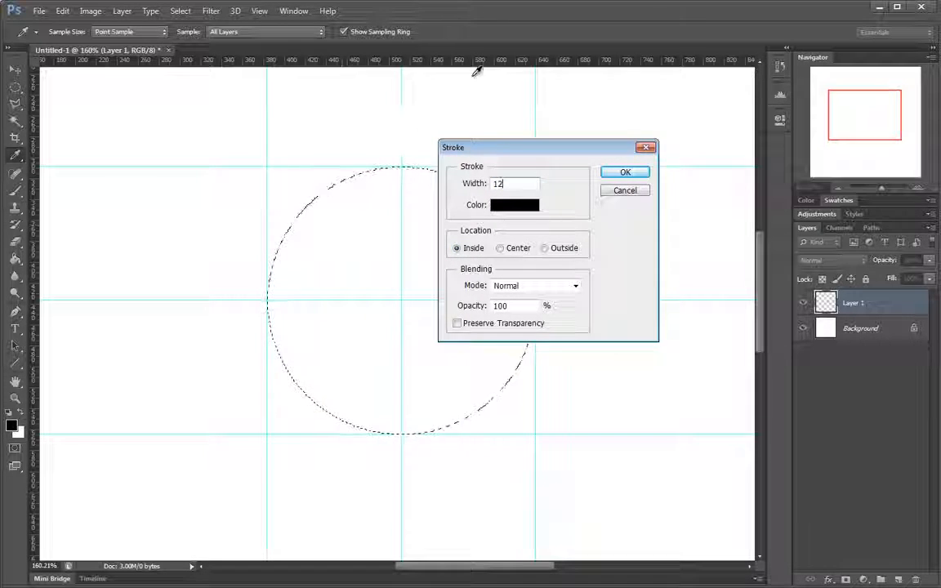
pyautogui.doubleClick(517, 184)
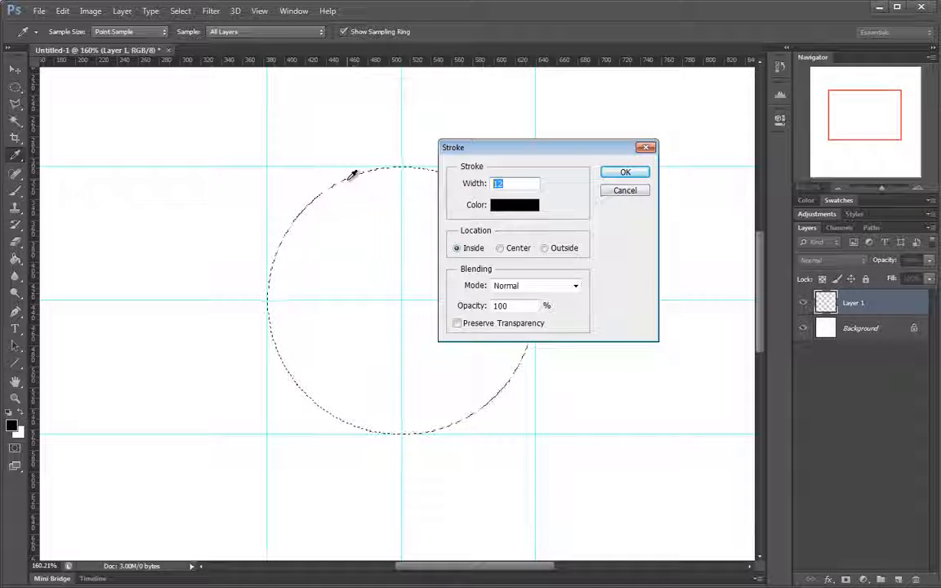
pyautogui.write('15')
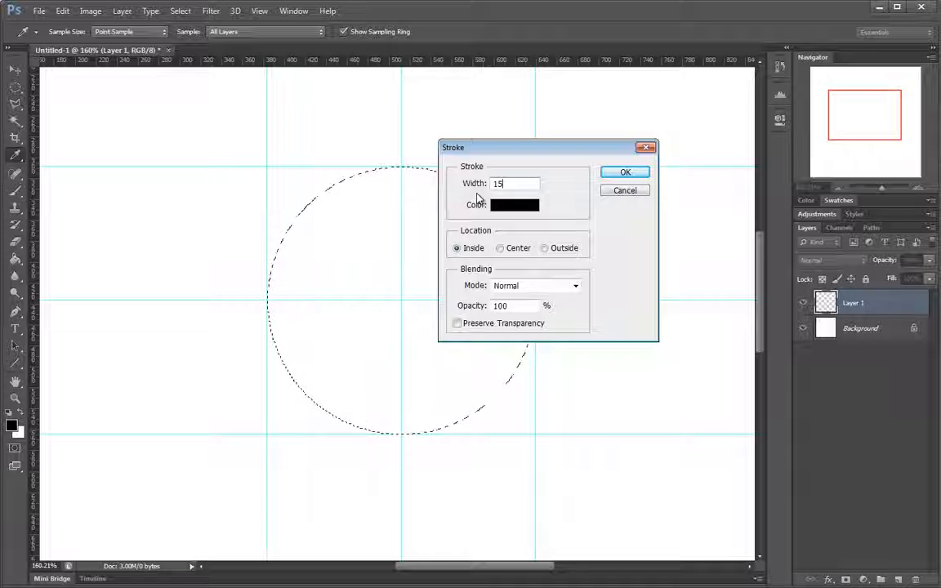
pyautogui.press('Return')
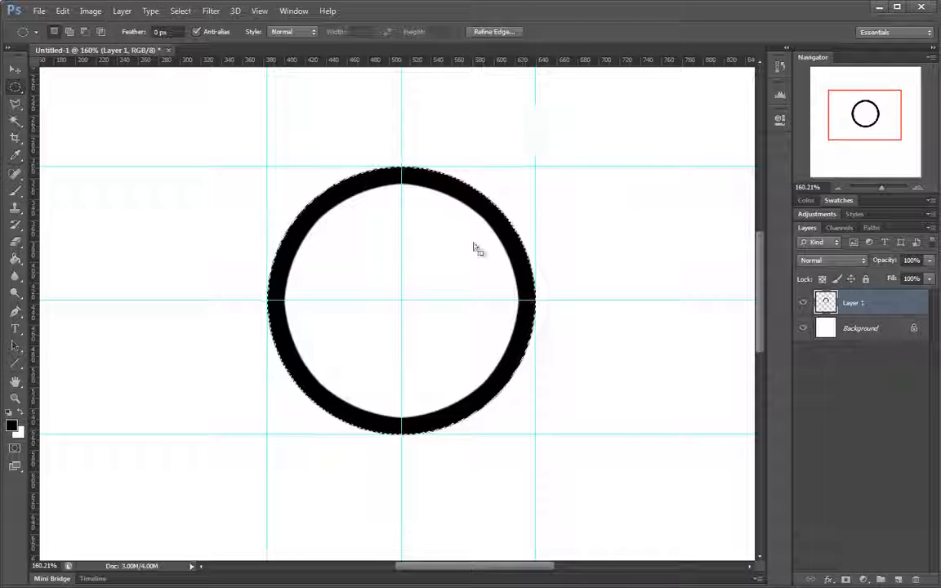
pyautogui.moveTo(429, 247); pyautogui.dragTo(450, 246)
pyautogui.moveTo(352, 322); pyautogui.dragTo(550, 294)
pyautogui.moveTo(601, 271); pyautogui.dragTo(517, 326)
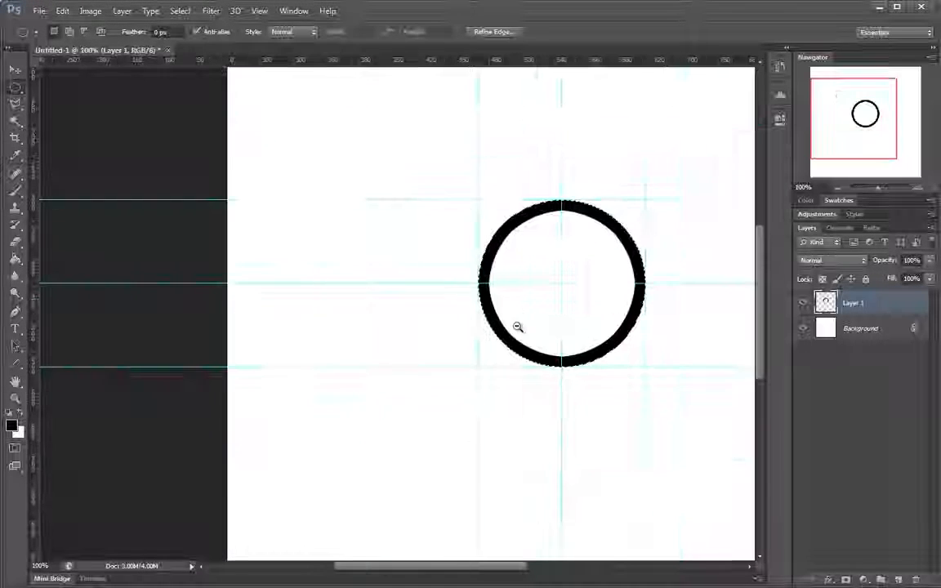
pyautogui.click(804, 187)
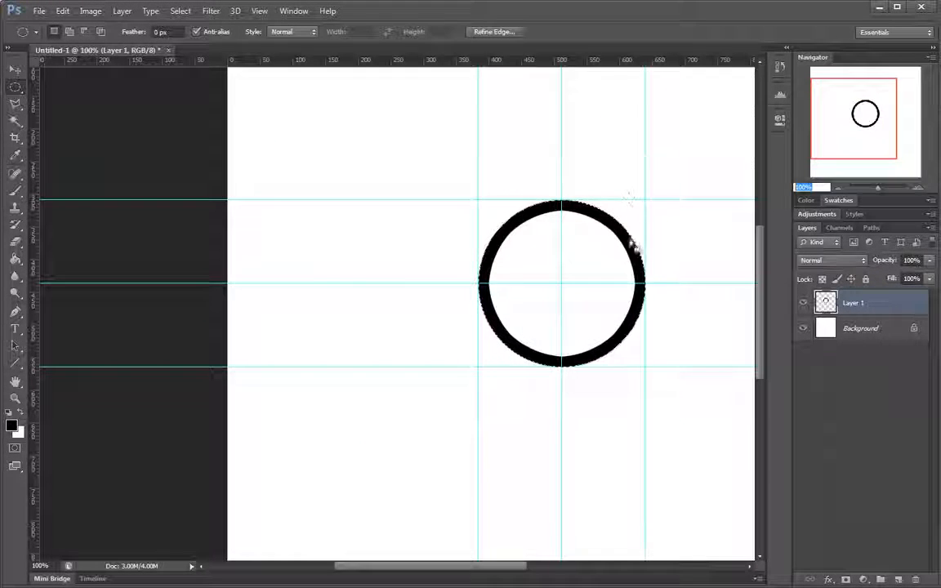
pyautogui.moveTo(577, 268); pyautogui.dragTo(504, 267)
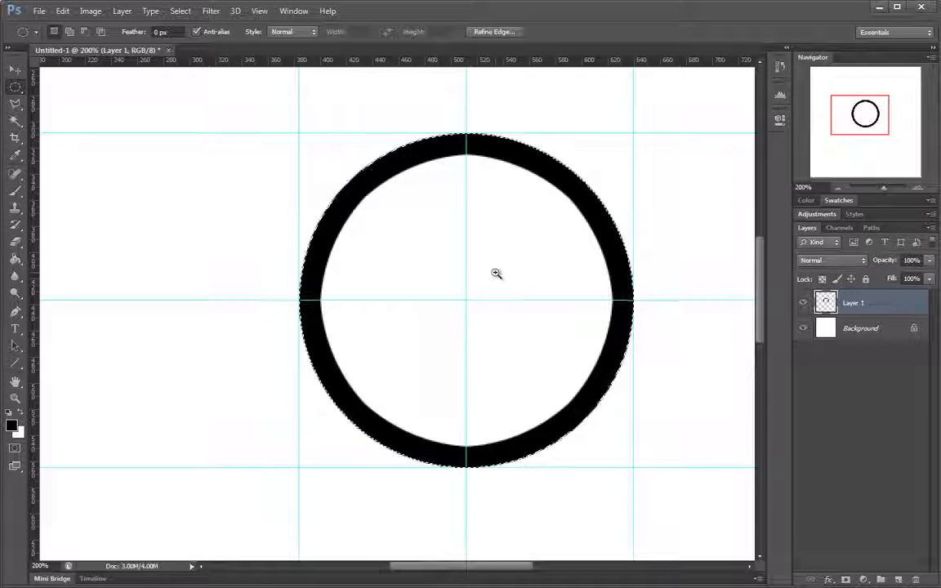
pyautogui.keyDown('alt'); pyautogui.click(493, 274); pyautogui.keyUp('alt')
pyautogui.click(497, 274)
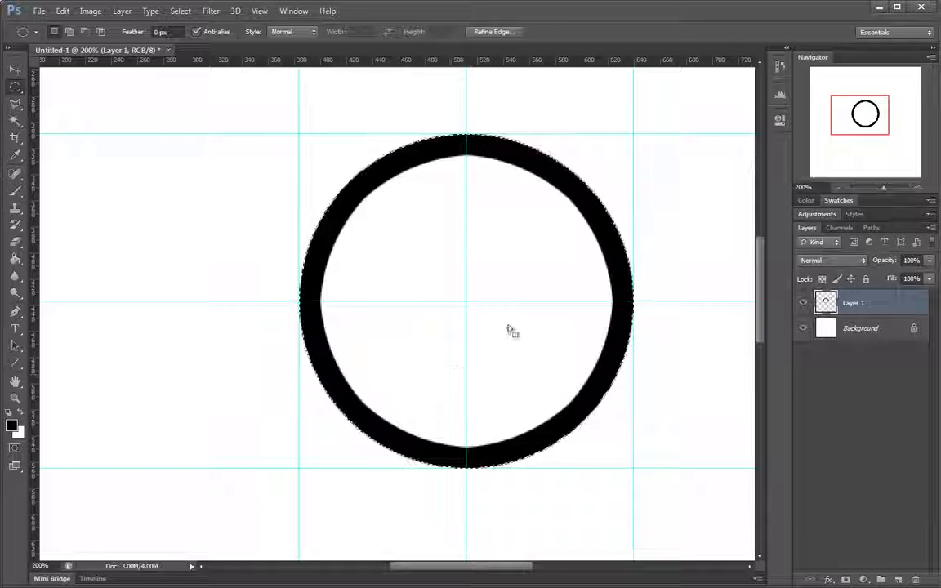
pyautogui.moveTo(502, 291); pyautogui.dragTo(504, 261)
pyautogui.moveTo(496, 353); pyautogui.dragTo(492, 371)
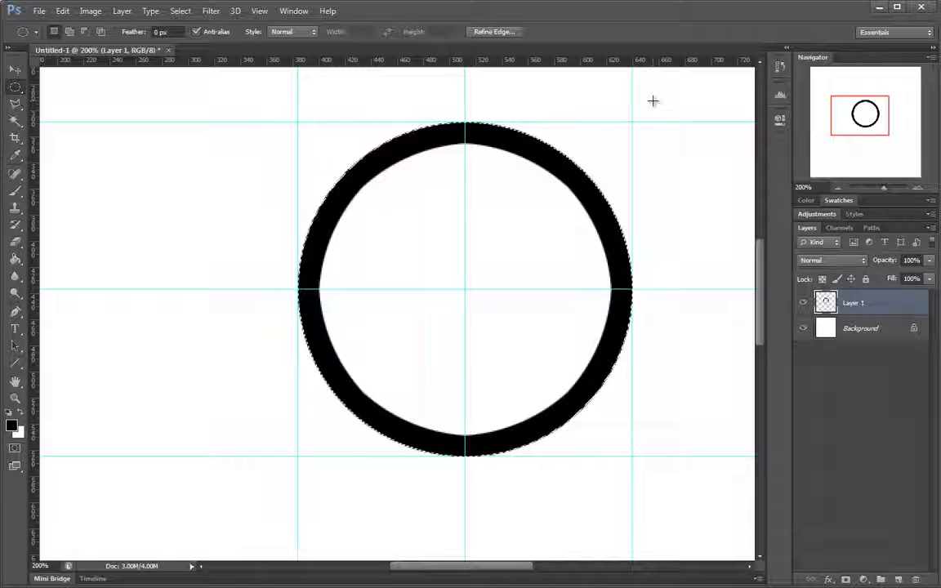
# Step: Deselect the ring and draw a circular selection about 106 px wide, centred on the upper-right guide intersection and touching the ring's outer edge
pyautogui.moveTo(615, 120); pyautogui.dragTo(569, 176)
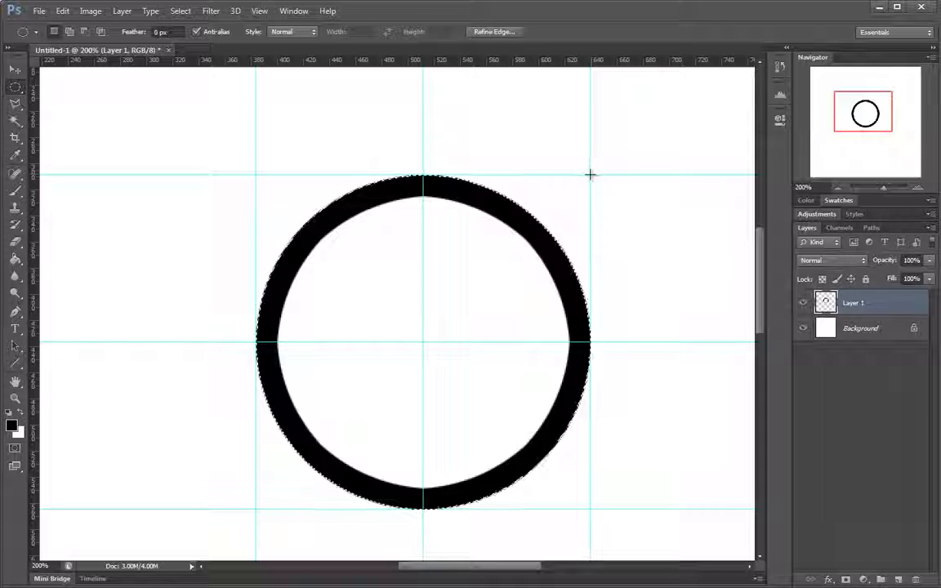
pyautogui.moveTo(586, 206); pyautogui.dragTo(498, 211)
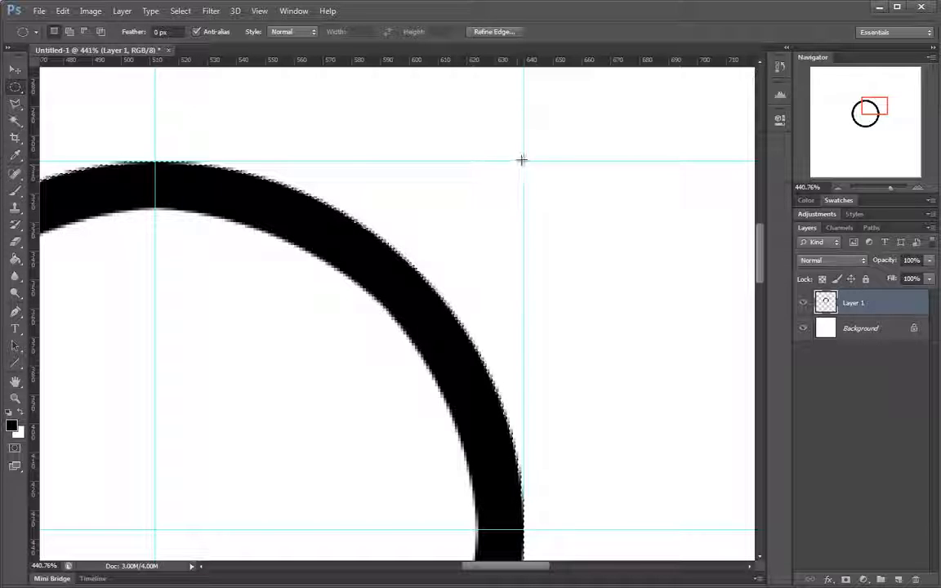
pyautogui.moveTo(522, 160); pyautogui.dragTo(572, 251)
pyautogui.hotkey('ctrl', 'd')
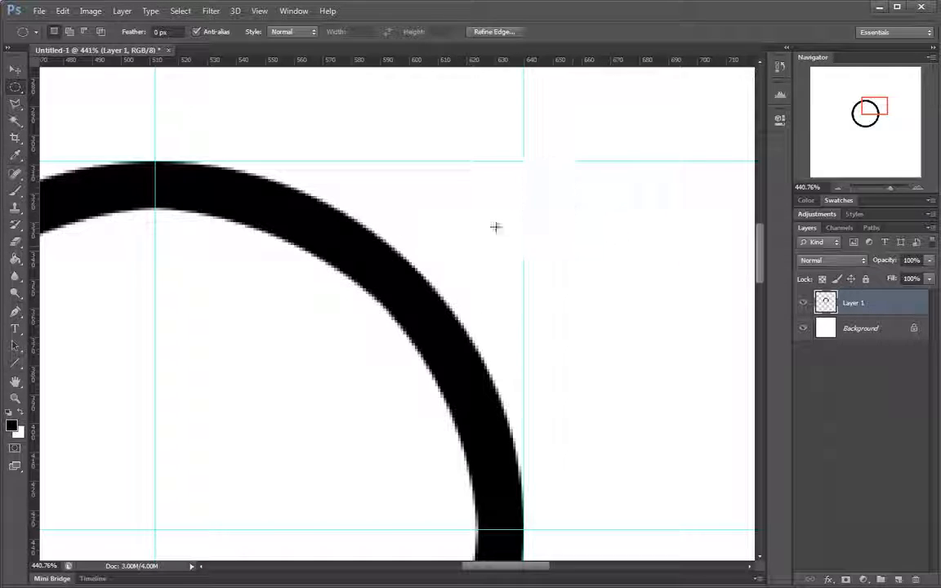
pyautogui.moveTo(596, 200); pyautogui.dragTo(679, 313)
pyautogui.moveTo(447, 288); pyautogui.dragTo(485, 247)
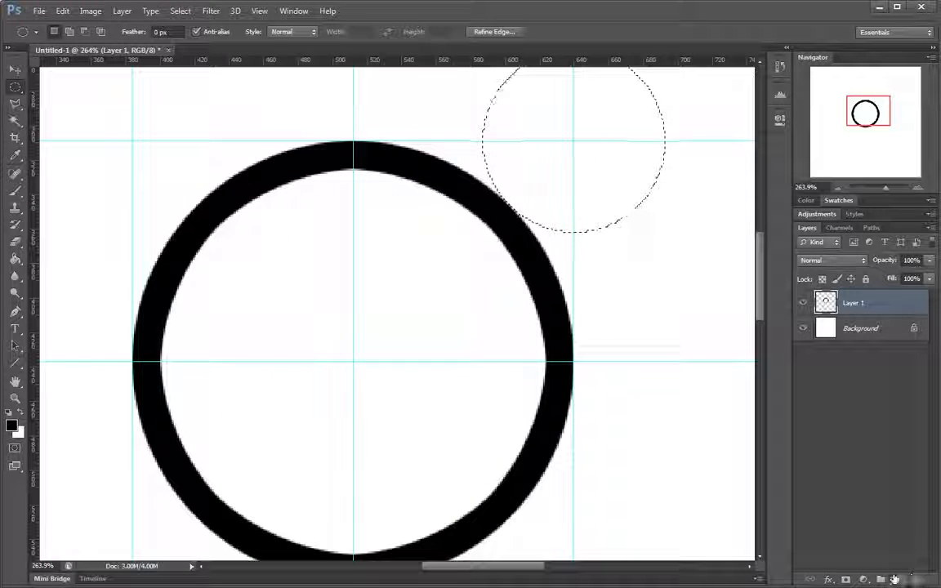
# Step: Add a new layer and stroke the small circular selection in black with a width of 16 px, located inside
pyautogui.click(895, 579)
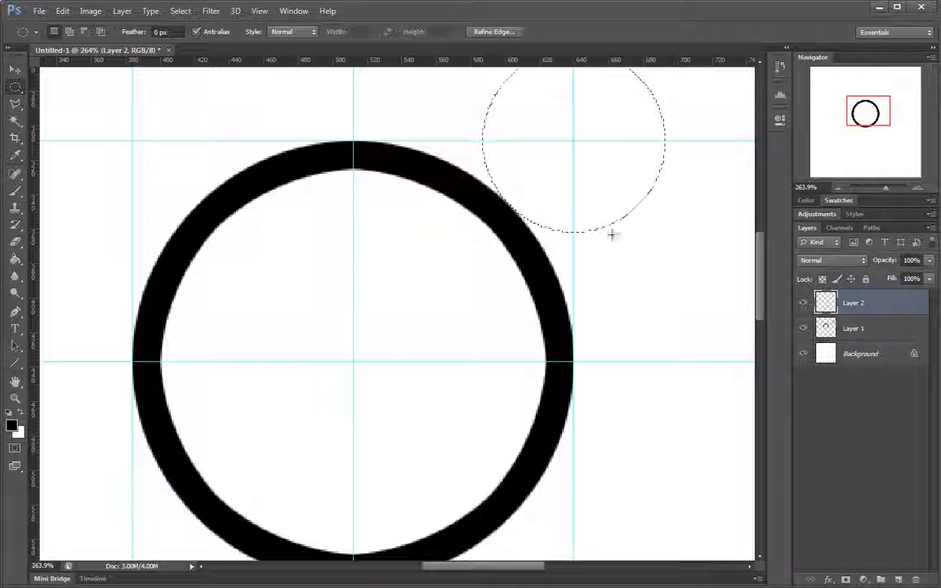
pyautogui.rightClick(555, 94)
pyautogui.click(572, 299)
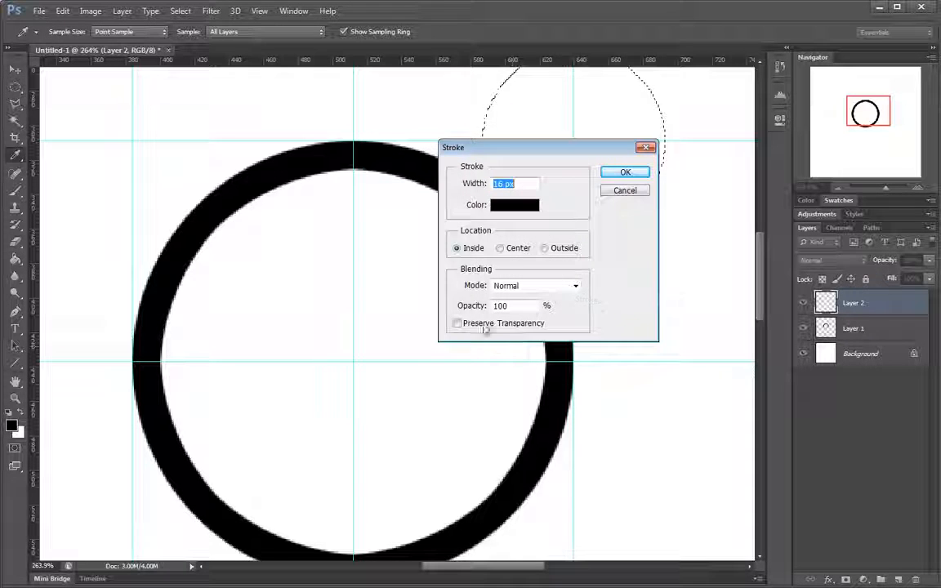
pyautogui.click(626, 171)
pyautogui.press('m')
pyautogui.hotkey('ctrl', 'd')
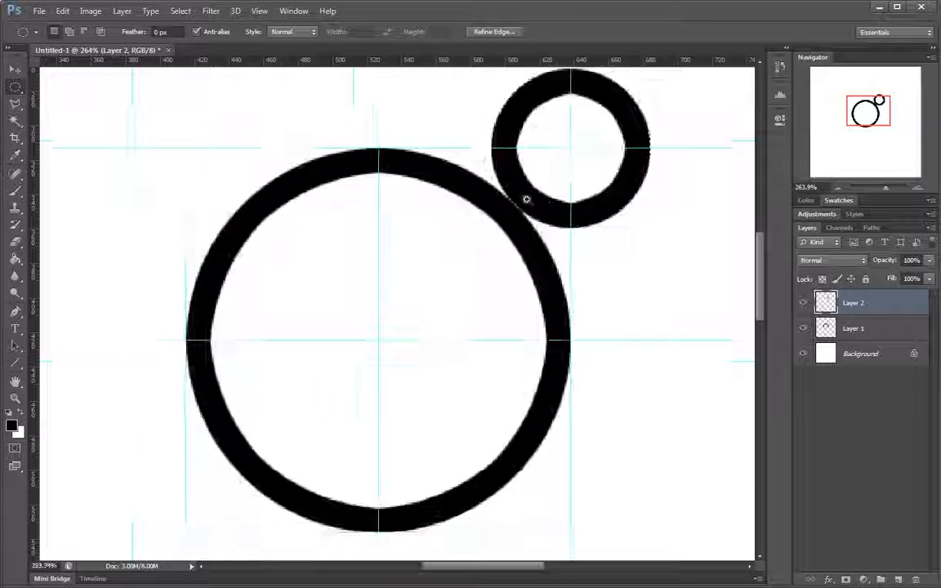
pyautogui.scroll(-3, 493, 197)
pyautogui.moveTo(493, 196); pyautogui.dragTo(604, 197)
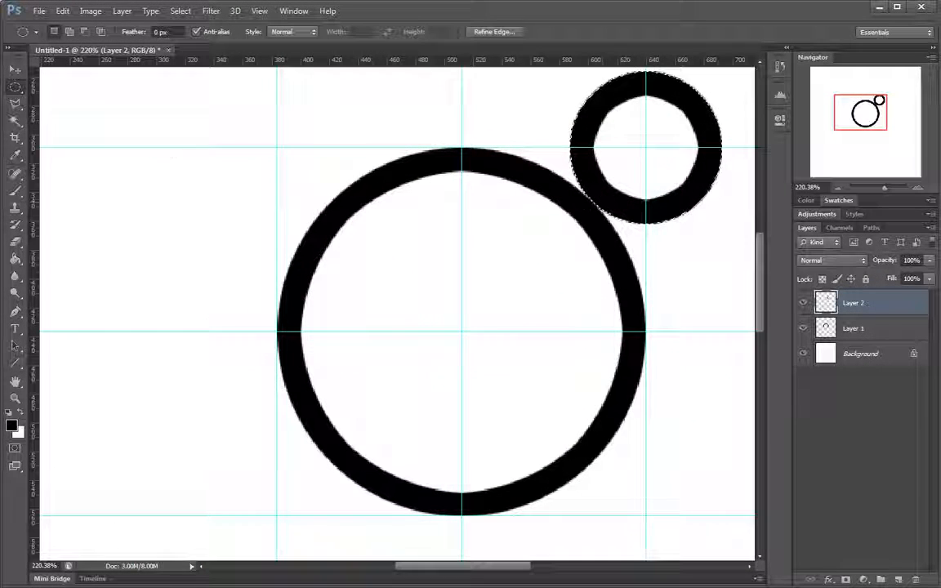
# Step: Switch from the Elliptical Marquee to the Rectangular Marquee tool
pyautogui.rightClick(18, 90)
pyautogui.click(79, 88)
pyautogui.moveTo(586, 173); pyautogui.dragTo(504, 287)
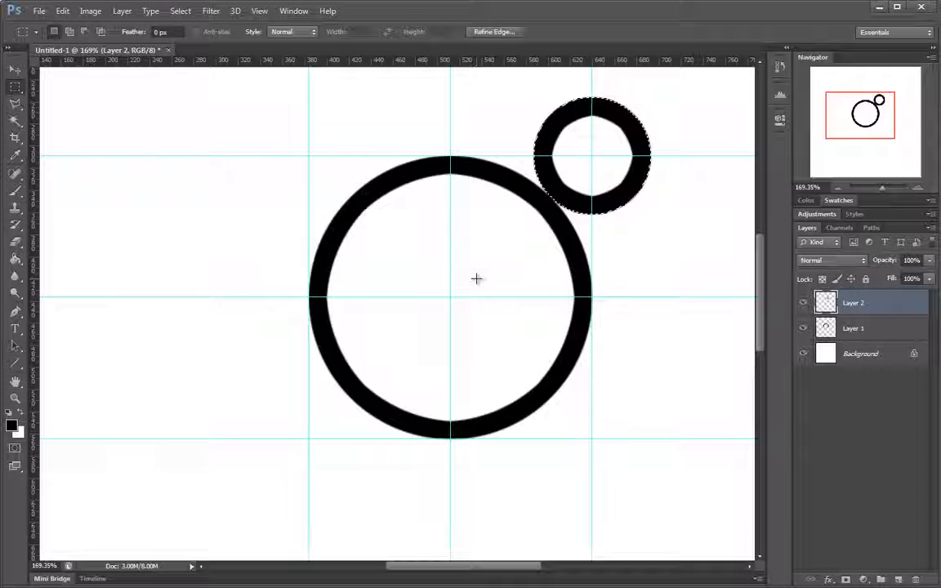
pyautogui.moveTo(471, 274); pyautogui.dragTo(446, 244)
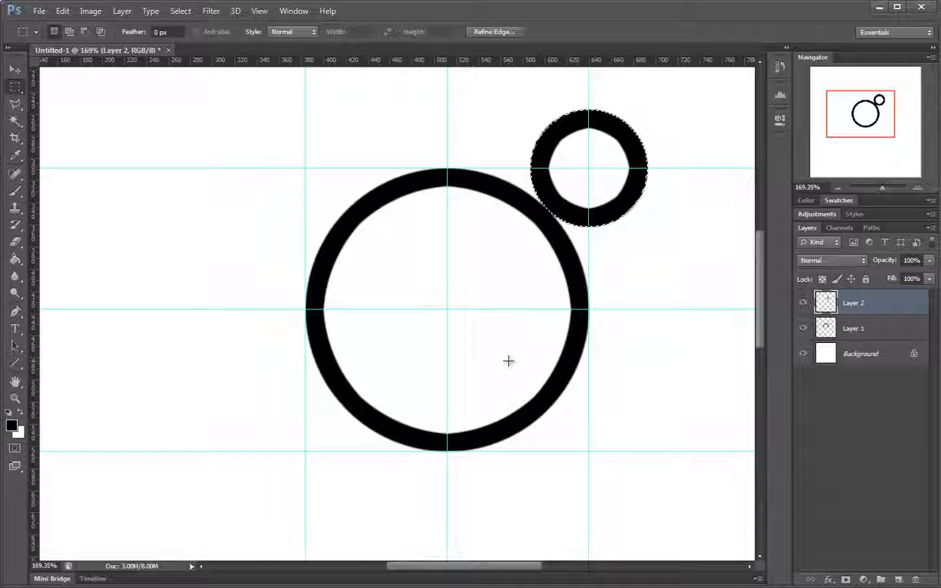
pyautogui.moveTo(508, 360); pyautogui.dragTo(505, 326)
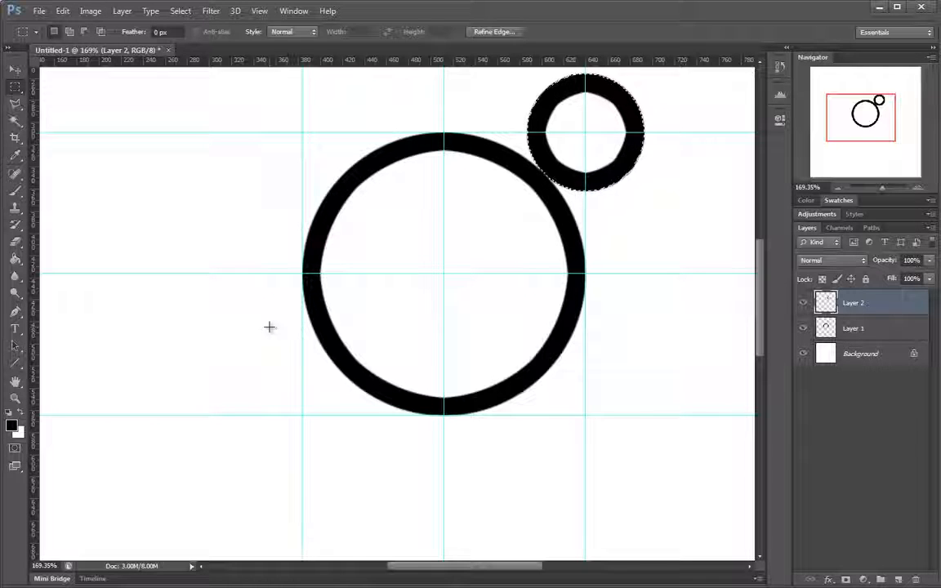
pyautogui.keyDown('ctrl'); pyautogui.keyDown('alt'); pyautogui.click(388, 296); pyautogui.keyUp('alt'); pyautogui.keyUp('ctrl')
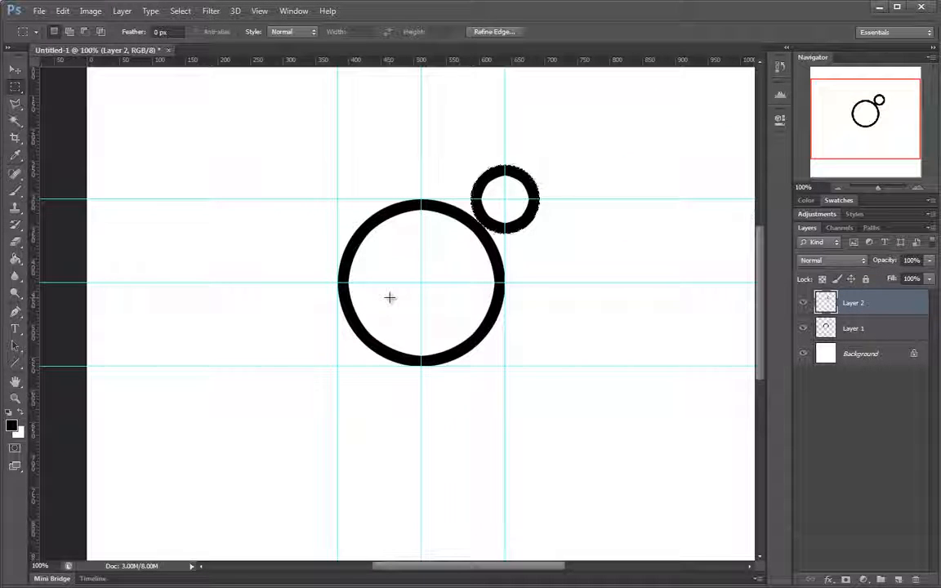
pyautogui.keyDown('ctrl'); pyautogui.keyDown('alt'); pyautogui.click(399, 282); pyautogui.keyUp('alt'); pyautogui.keyUp('ctrl')
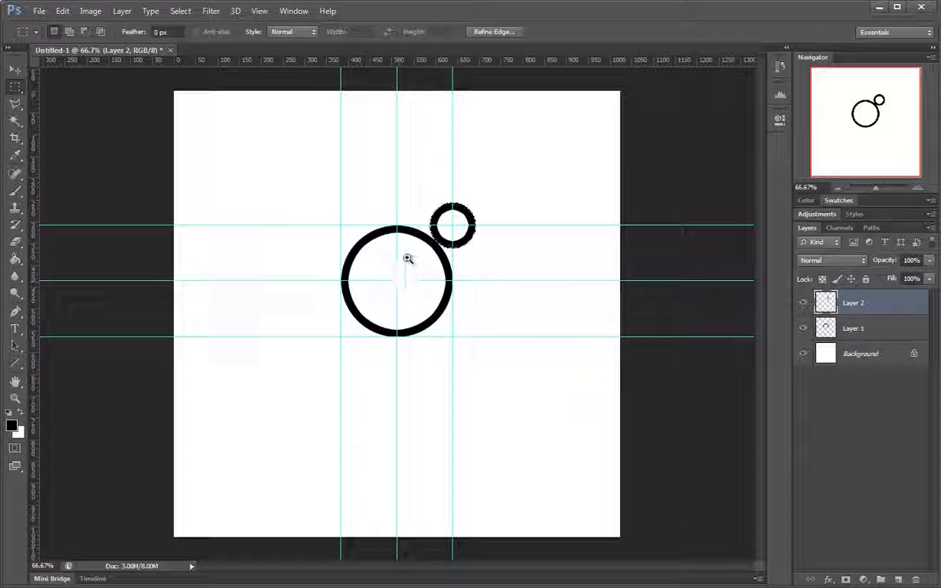
pyautogui.keyDown('ctrl'); pyautogui.click(409, 258); pyautogui.keyUp('ctrl')
pyautogui.keyDown('ctrl'); pyautogui.click(408, 258); pyautogui.keyUp('ctrl')
pyautogui.moveTo(446, 268); pyautogui.dragTo(502, 281)
pyautogui.keyDown('ctrl'); pyautogui.keyDown('alt'); pyautogui.click(473, 256); pyautogui.keyUp('alt'); pyautogui.keyUp('ctrl')
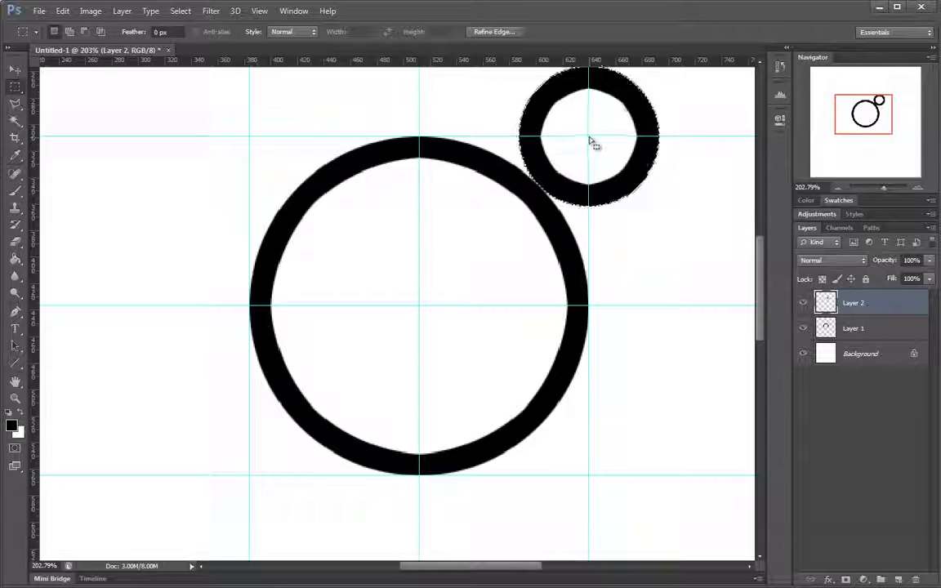
# Step: Draw trial rectangular selections from the small ring's centre across the large ring and clear every selection
pyautogui.click(594, 137)
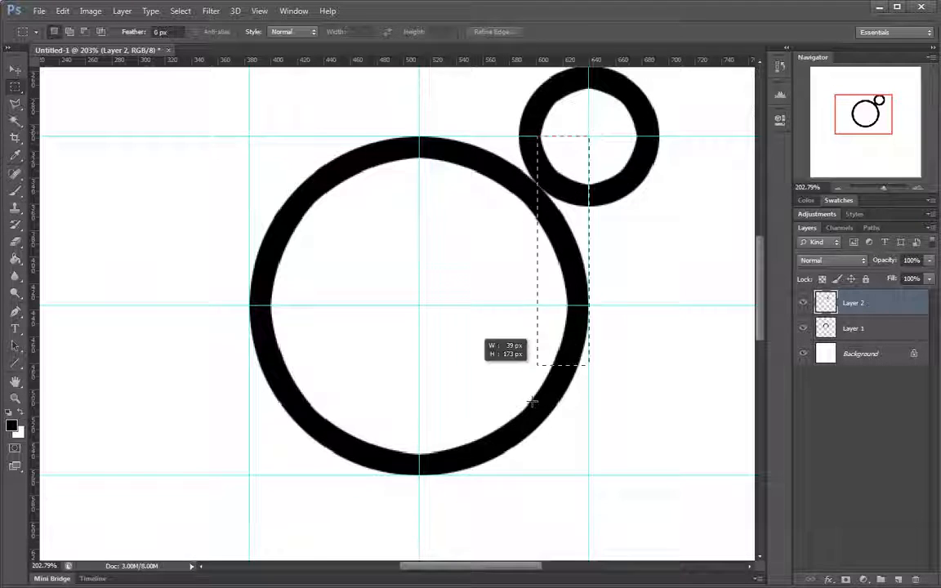
pyautogui.moveTo(532, 401); pyautogui.dragTo(522, 502)
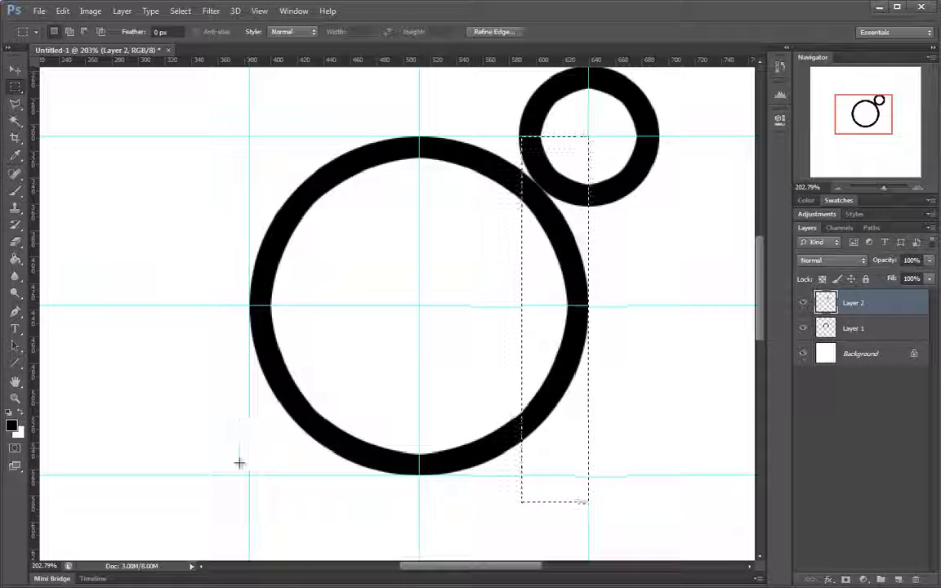
pyautogui.moveTo(603, 471); pyautogui.dragTo(178, 475)
pyautogui.moveTo(243, 112); pyautogui.dragTo(597, 144)
pyautogui.click(100, 425)
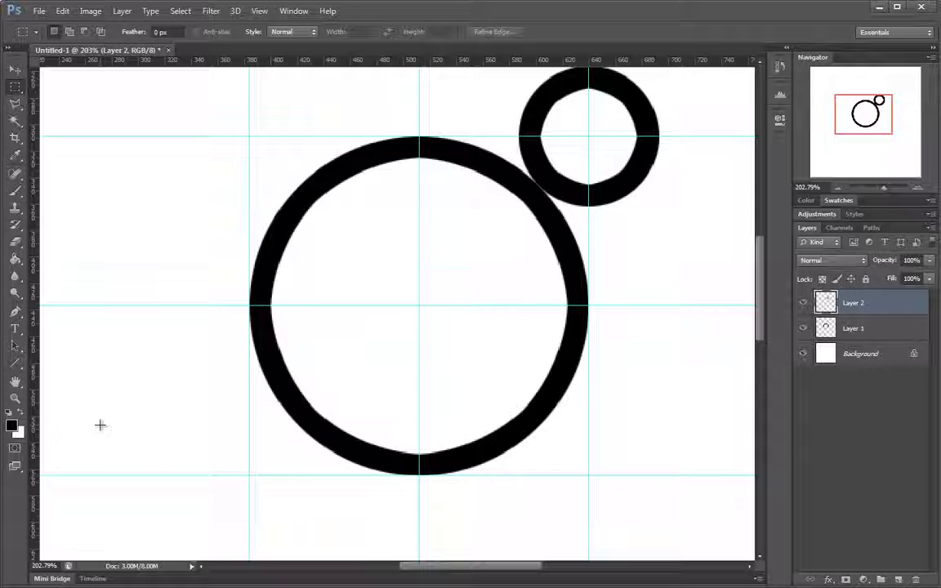
# Step: Duplicate the large ring on Layer 1 four times, placing copies right, below, left and above so that each touches the original
pyautogui.moveTo(332, 366); pyautogui.dragTo(350, 353)
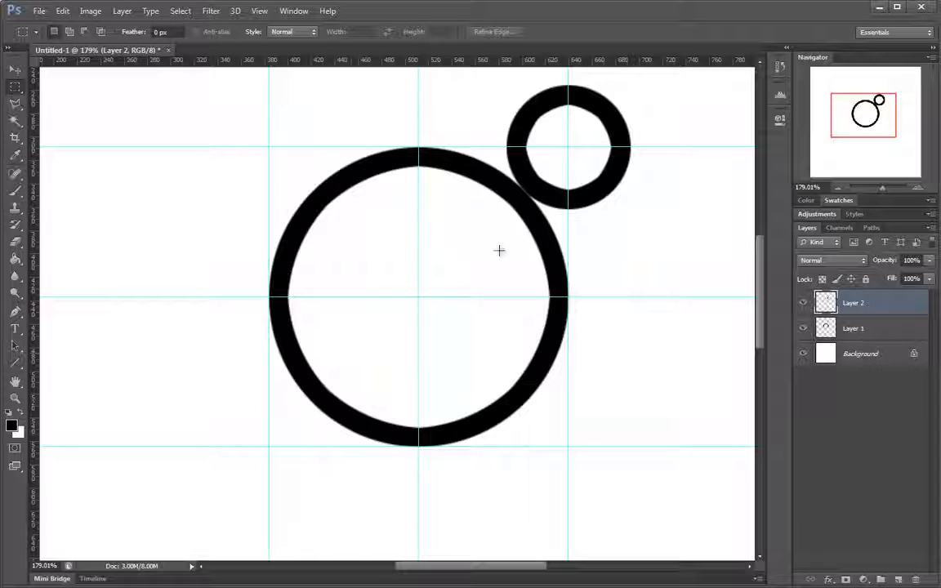
pyautogui.moveTo(525, 266); pyautogui.dragTo(502, 262)
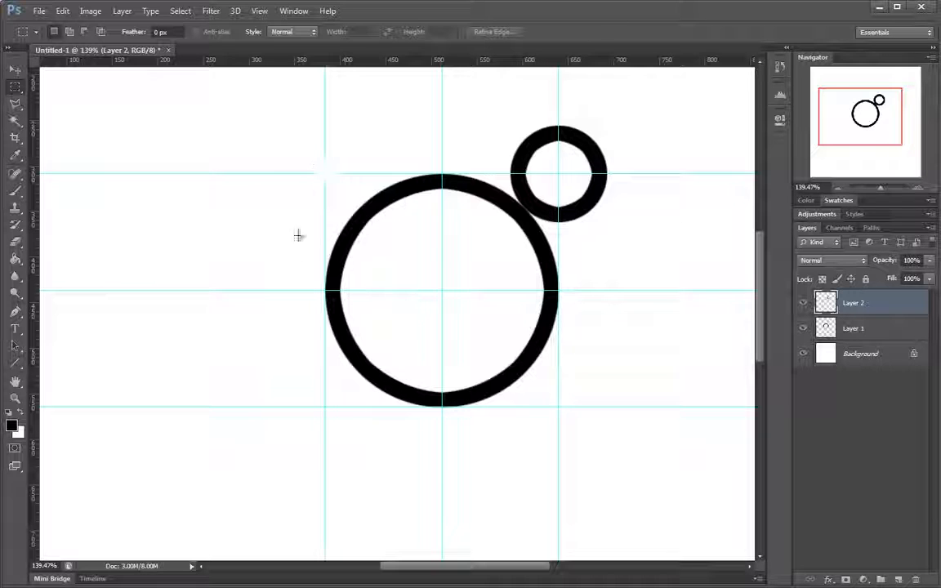
pyautogui.moveTo(452, 325); pyautogui.dragTo(566, 174)
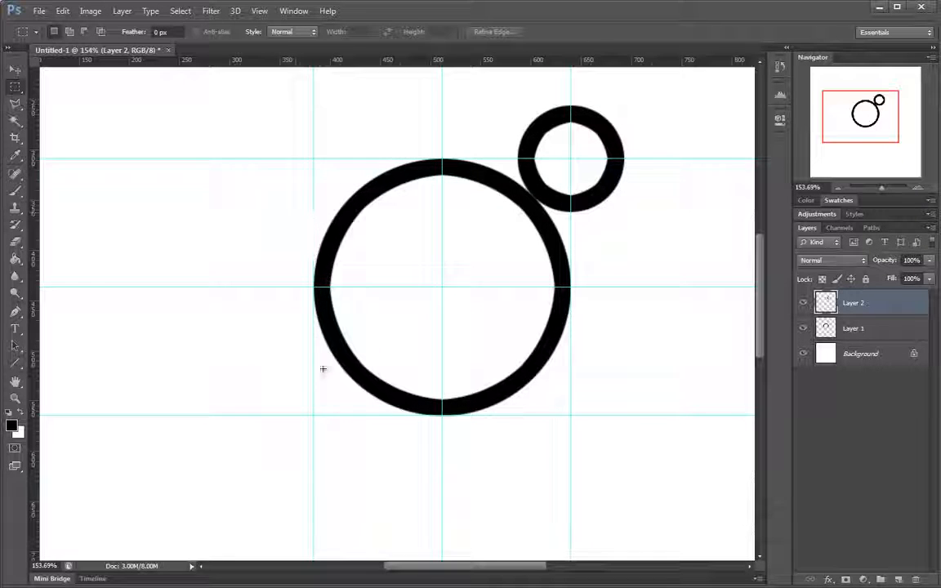
pyautogui.moveTo(563, 345); pyautogui.dragTo(529, 342)
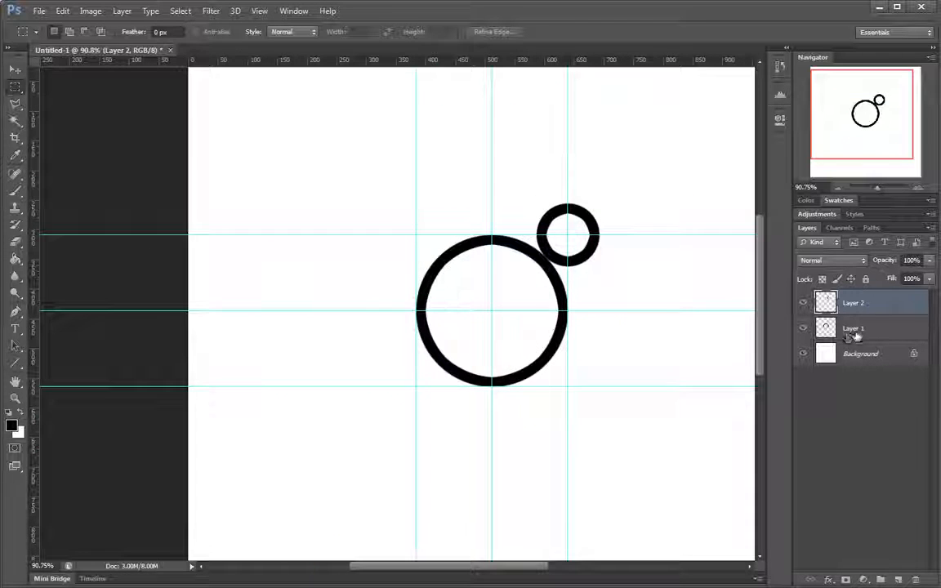
pyautogui.click(855, 329)
pyautogui.moveTo(401, 346); pyautogui.dragTo(669, 328)
pyautogui.moveTo(303, 327); pyautogui.dragTo(338, 325)
pyautogui.moveTo(338, 325); pyautogui.dragTo(437, 284)
pyautogui.keyDown('alt'); pyautogui.moveTo(375, 271); pyautogui.dragTo(546, 270); pyautogui.keyUp('alt')
pyautogui.keyDown('alt'); pyautogui.moveTo(572, 326); pyautogui.dragTo(433, 133); pyautogui.keyUp('alt')
pyautogui.moveTo(449, 185); pyautogui.dragTo(471, 179)
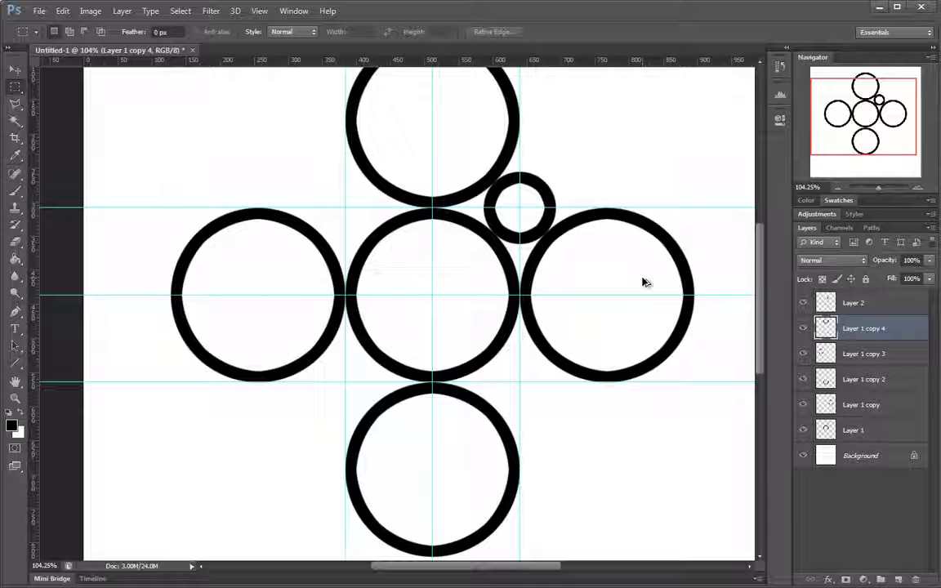
# Step: Undo the stray large-ring copy, select Layer 2 and duplicate its small ring onto the other three outer guide intersections
pyautogui.keyDown('alt'); pyautogui.moveTo(643, 282); pyautogui.dragTo(586, 271); pyautogui.keyUp('alt')
pyautogui.hotkey('ctrl', 'z')
pyautogui.click(873, 306)
pyautogui.click(804, 303)
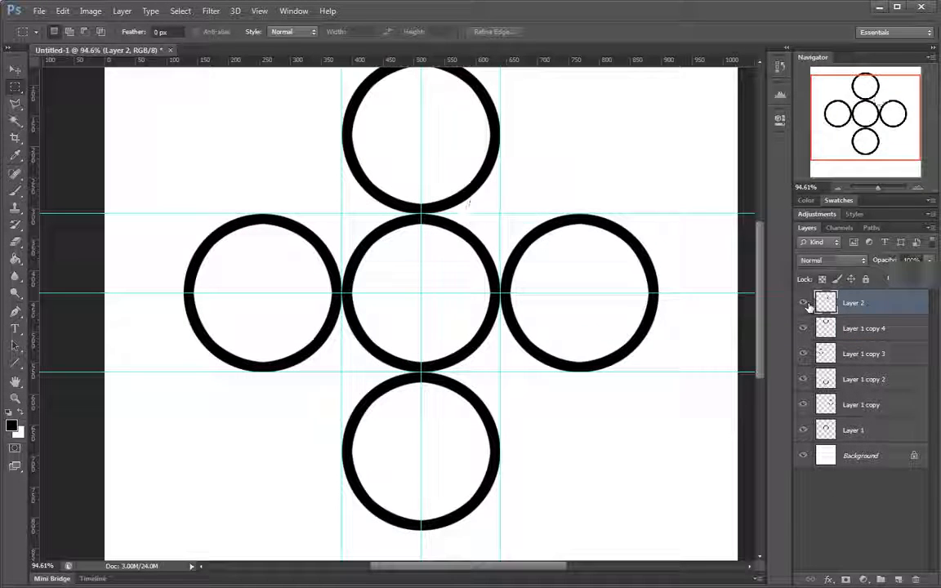
pyautogui.click(804, 303)
pyautogui.keyDown('alt'); pyautogui.moveTo(497, 226); pyautogui.dragTo(496, 382); pyautogui.keyUp('alt')
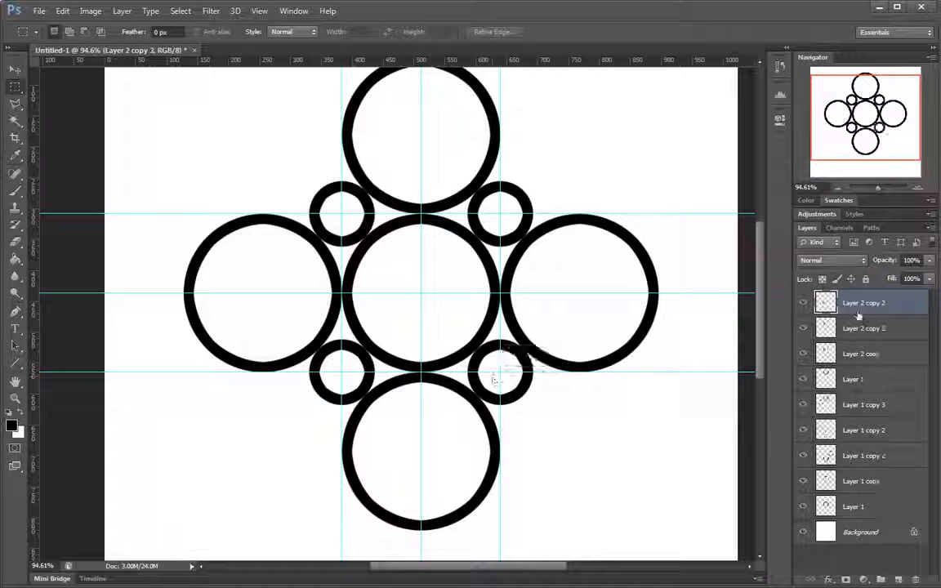
# Step: Duplicate the top large ring into the four diagonal corners to complete a three-by-three grid of touching rings
pyautogui.moveTo(491, 293)
pyautogui.keyDown('ctrl'); pyautogui.mouseDown()
pyautogui.moveTo(465, 295)
pyautogui.moveTo(491, 294)
pyautogui.mouseUp(); pyautogui.keyUp('ctrl')
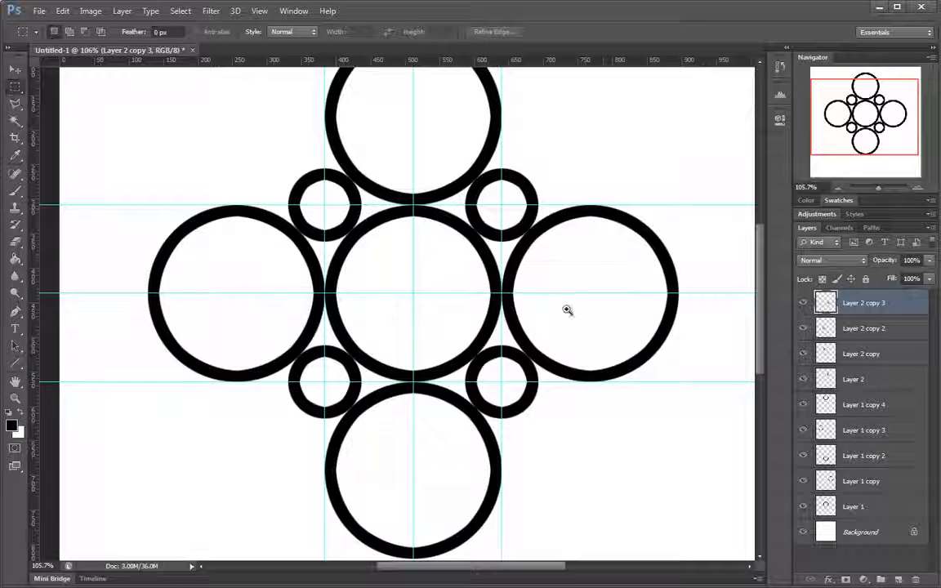
pyautogui.click(864, 406)
pyautogui.moveTo(491, 331); pyautogui.dragTo(574, 305)
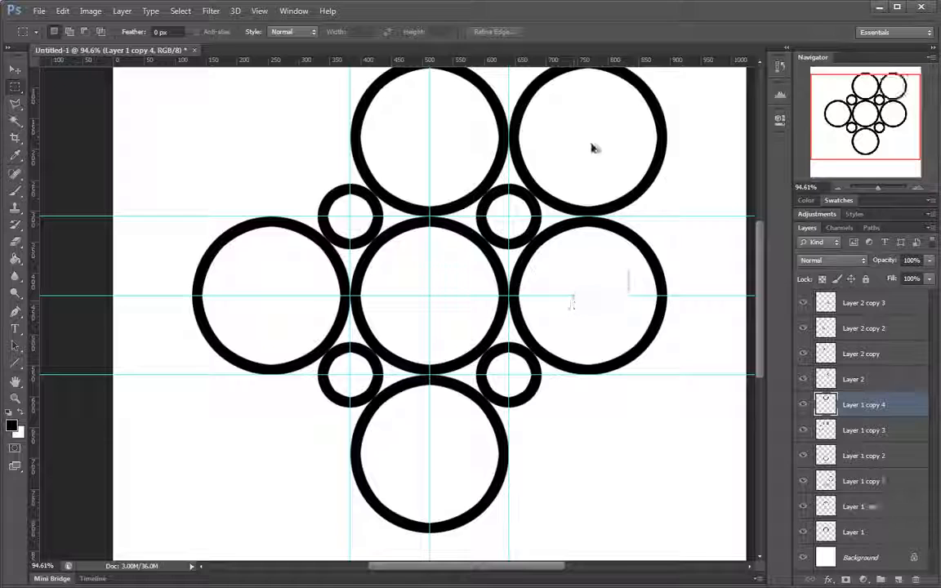
pyautogui.keyDown('alt'); pyautogui.moveTo(592, 147); pyautogui.dragTo(597, 463); pyautogui.keyUp('alt')
pyautogui.keyDown('ctrl'); pyautogui.keyDown('alt'); pyautogui.moveTo(607, 460); pyautogui.dragTo(290, 458); pyautogui.keyUp('alt'); pyautogui.keyUp('ctrl')
pyautogui.keyDown('ctrl'); pyautogui.keyDown('alt'); pyautogui.moveTo(289, 457); pyautogui.dragTo(284, 143); pyautogui.keyUp('alt'); pyautogui.keyUp('ctrl')
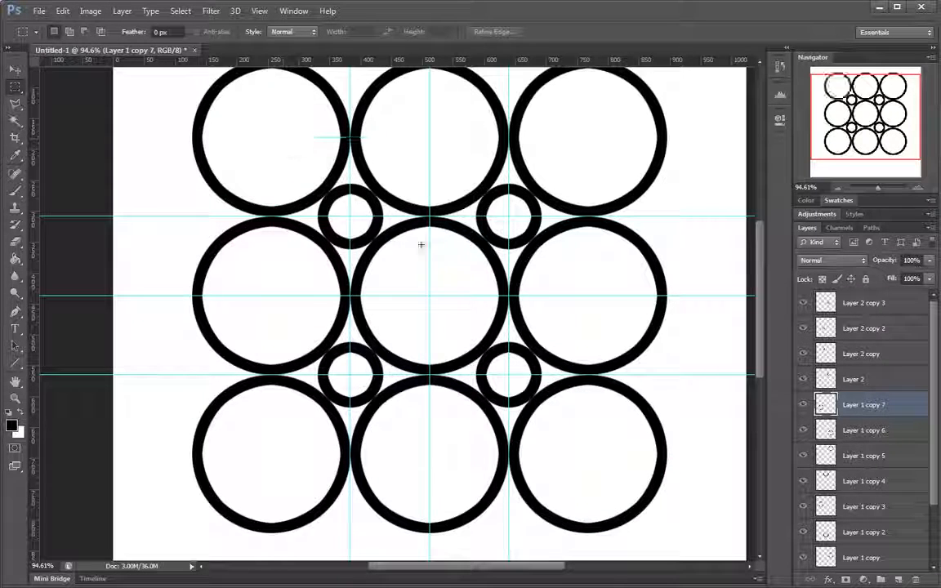
# Step: Duplicate the two left small rings outward to the left edge of the large-ring grid
pyautogui.click(858, 335)
pyautogui.keyDown('ctrl'); pyautogui.keyDown('alt'); pyautogui.moveTo(524, 228); pyautogui.dragTo(202, 214); pyautogui.keyUp('alt'); pyautogui.keyUp('ctrl')
pyautogui.keyDown('alt'); pyautogui.moveTo(442, 303); pyautogui.dragTo(479, 306); pyautogui.keyUp('alt')
pyautogui.keyDown('alt'); pyautogui.moveTo(279, 204); pyautogui.dragTo(282, 206); pyautogui.keyUp('alt')
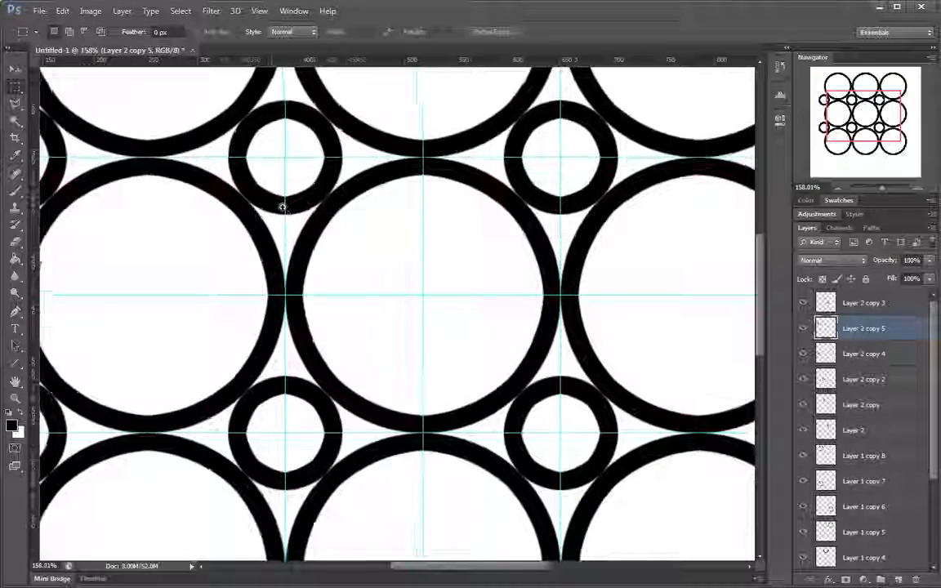
# Step: Draw a rectangular selection around the central large ring, from the upper-left small ring's centre to the lower-right small ring's centre
pyautogui.moveTo(286, 155); pyautogui.dragTo(557, 431)
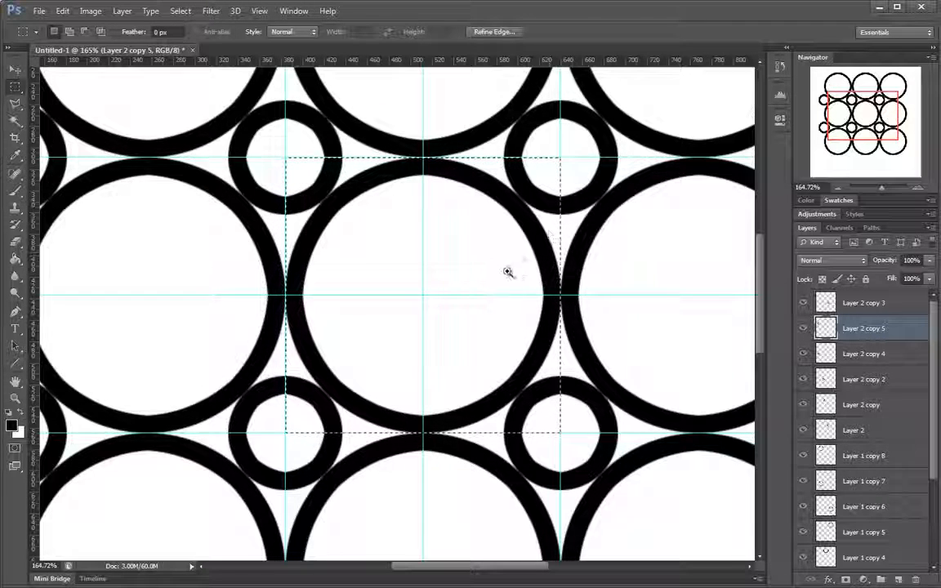
pyautogui.scroll(-2, 506, 269)
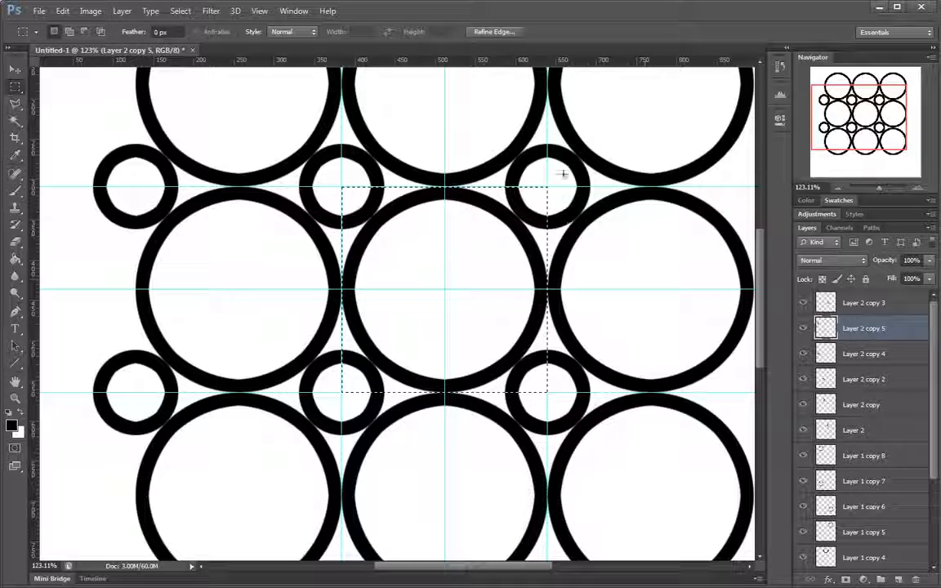
pyautogui.scroll(-2, 434, 315)
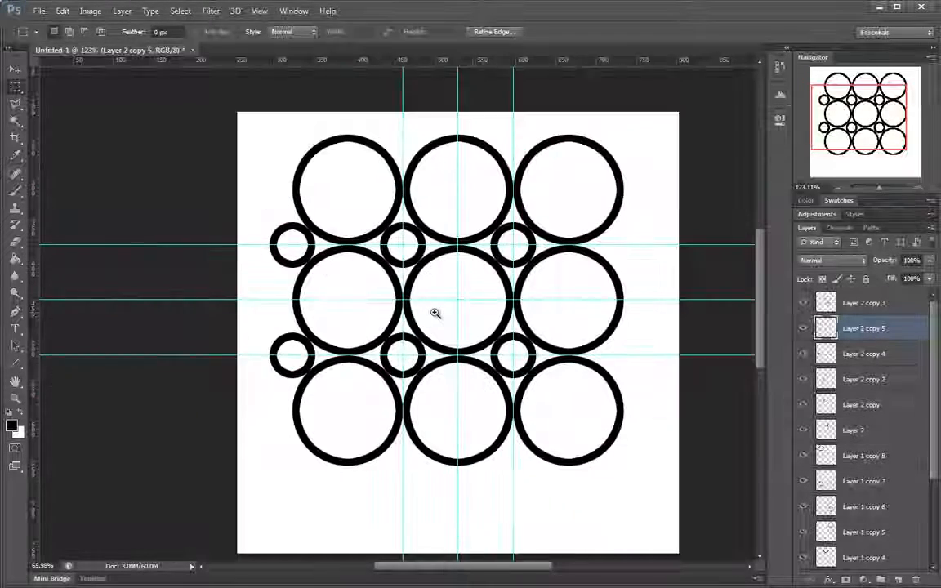
# Step: Clear the selection and undo all ring duplicates until only the original large ring and small ring remain
pyautogui.hotkey('ctrl', 'd')
pyautogui.press('Delete')
pyautogui.press('Delete')
pyautogui.press('Delete')
pyautogui.press('Delete')
pyautogui.press('Delete')
pyautogui.press('Delete')
pyautogui.press('Delete')
pyautogui.press('Delete')
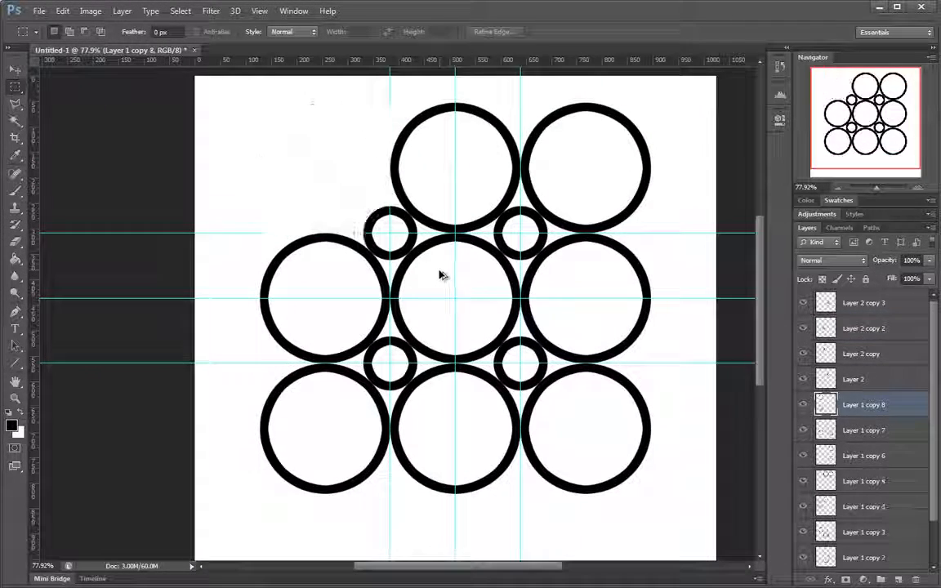
pyautogui.hotkey('ctrl', 'alt', 'z')
pyautogui.hotkey('ctrl', 'alt', 'z')
pyautogui.hotkey('ctrl', 'alt', 'z')
pyautogui.hotkey('ctrl', 'alt', 'z')
pyautogui.hotkey('ctrl', 'alt', 'z')
pyautogui.hotkey('ctrl', 'alt', 'z')
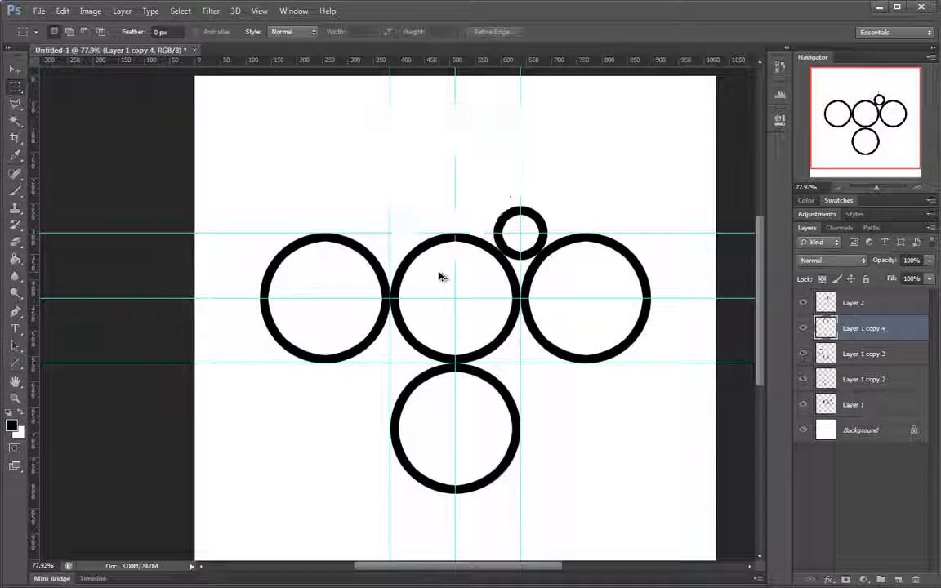
pyautogui.moveTo(440, 276); pyautogui.dragTo(469, 226)
pyautogui.moveTo(478, 232); pyautogui.dragTo(500, 247)
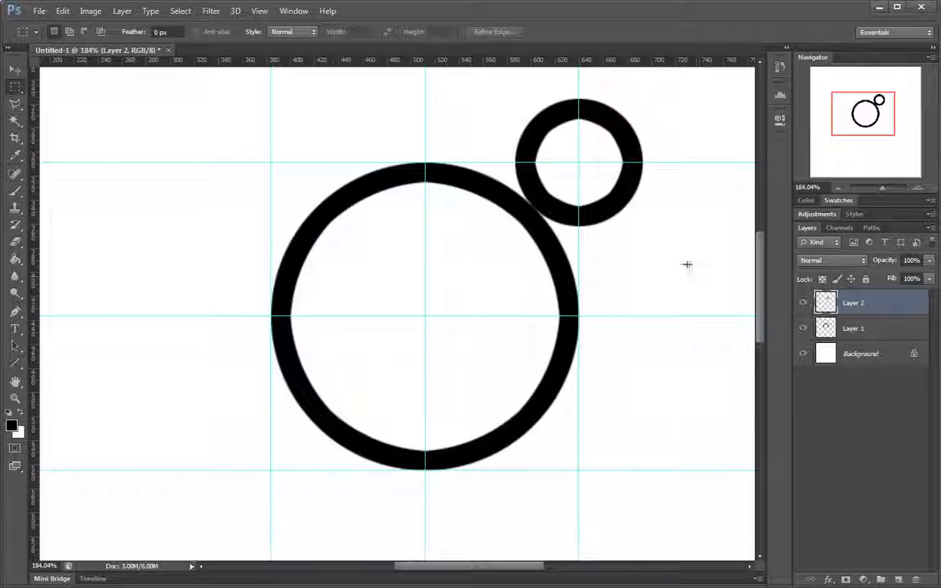
# Step: Select the small ring's lower-right quarter, snapped to the guides, and copy it to the upper-left guide intersection inside the square
pyautogui.moveTo(697, 278); pyautogui.dragTo(579, 159)
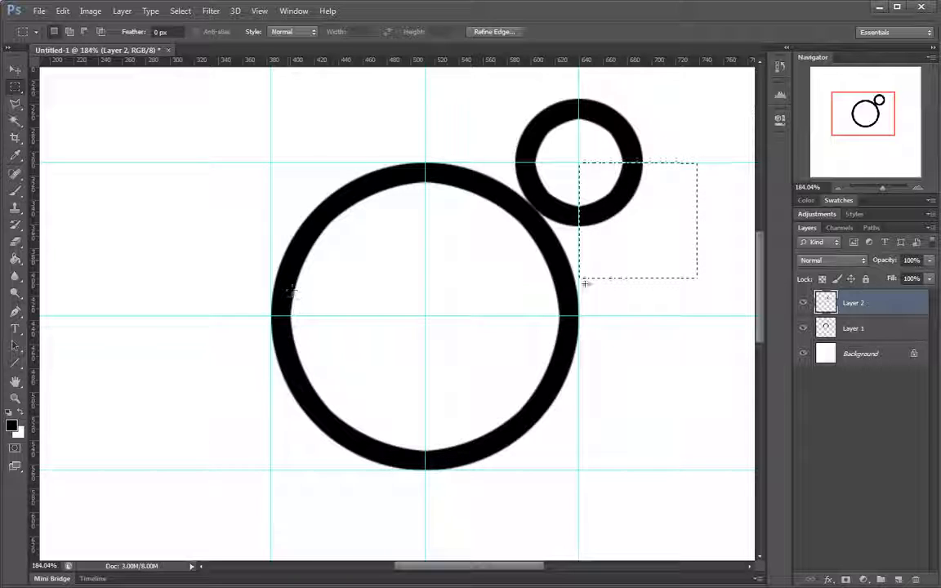
pyautogui.moveTo(644, 219)
pyautogui.mouseDown()
pyautogui.moveTo(420, 198)
pyautogui.moveTo(634, 217)
pyautogui.mouseUp()
pyautogui.hotkey('ctrl', 'z')
pyautogui.hotkey('ctrl', 'd')
pyautogui.moveTo(725, 288); pyautogui.dragTo(581, 165)
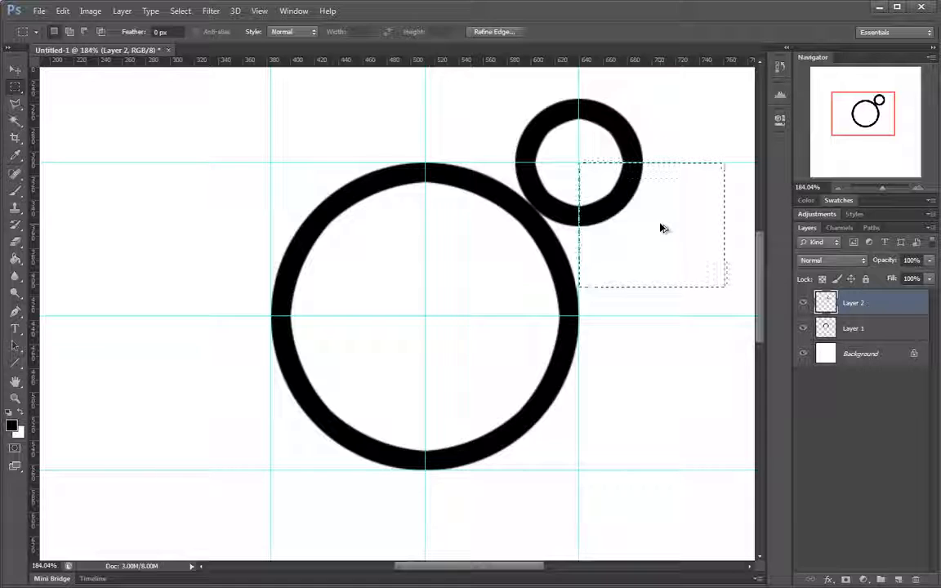
pyautogui.moveTo(663, 231); pyautogui.dragTo(393, 196)
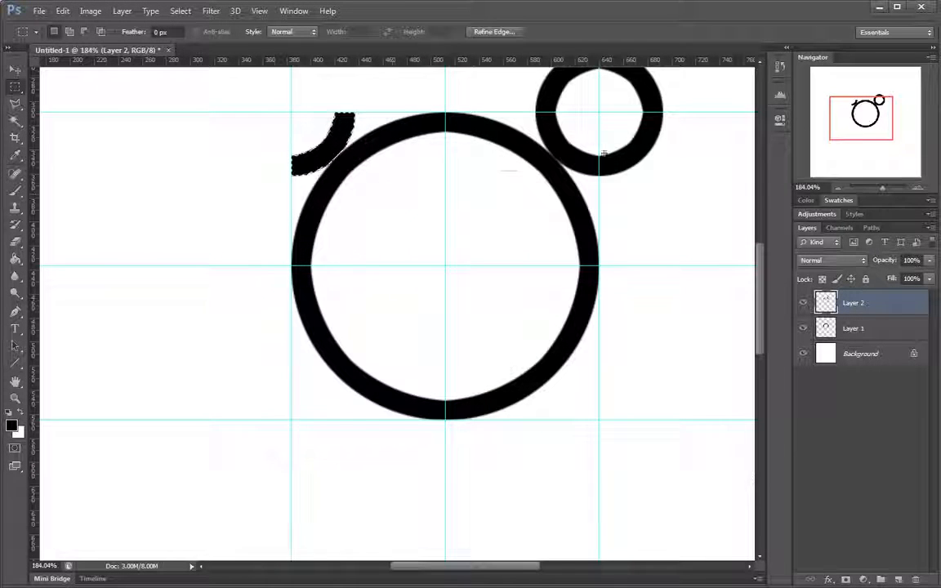
pyautogui.moveTo(629, 217); pyautogui.dragTo(570, 276)
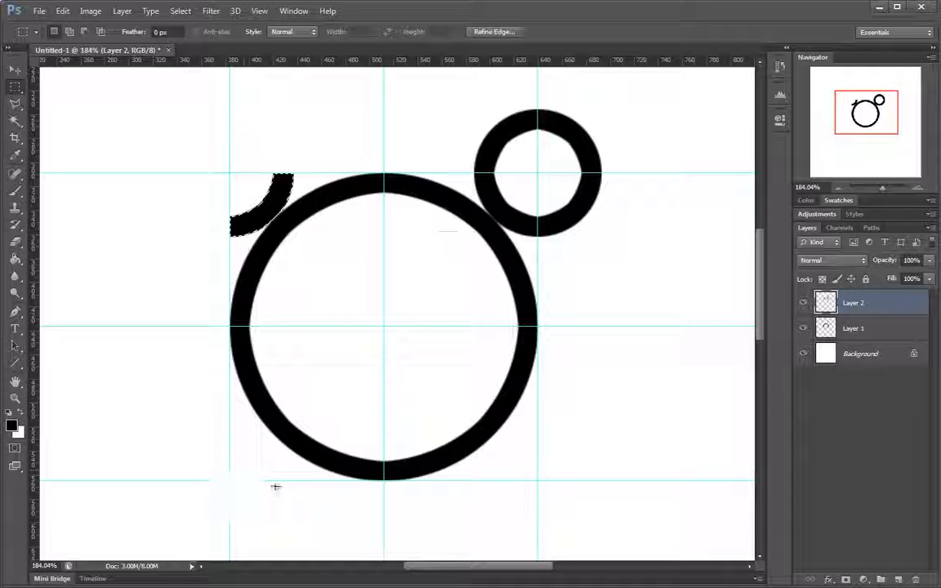
# Step: Copy the small ring's upper-right quarter to the lower-left guide intersection and check its edges against the guides
pyautogui.moveTo(681, 92); pyautogui.dragTo(538, 172)
pyautogui.moveTo(595, 155); pyautogui.dragTo(295, 462)
pyautogui.moveTo(218, 431); pyautogui.dragTo(360, 416)
pyautogui.moveTo(462, 380); pyautogui.dragTo(460, 295)
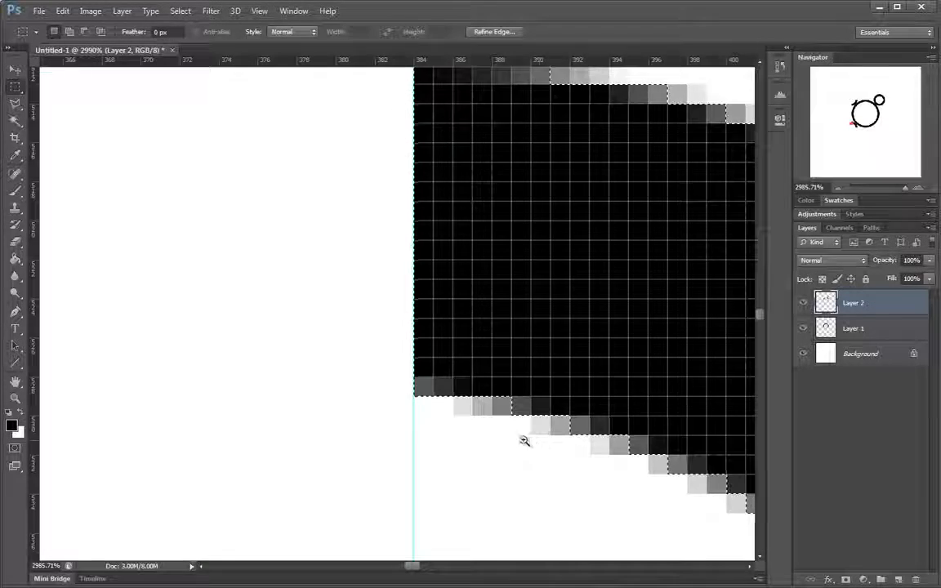
pyautogui.moveTo(536, 441); pyautogui.dragTo(455, 443)
pyautogui.moveTo(570, 449); pyautogui.dragTo(462, 219)
pyautogui.moveTo(547, 286); pyautogui.dragTo(635, 277)
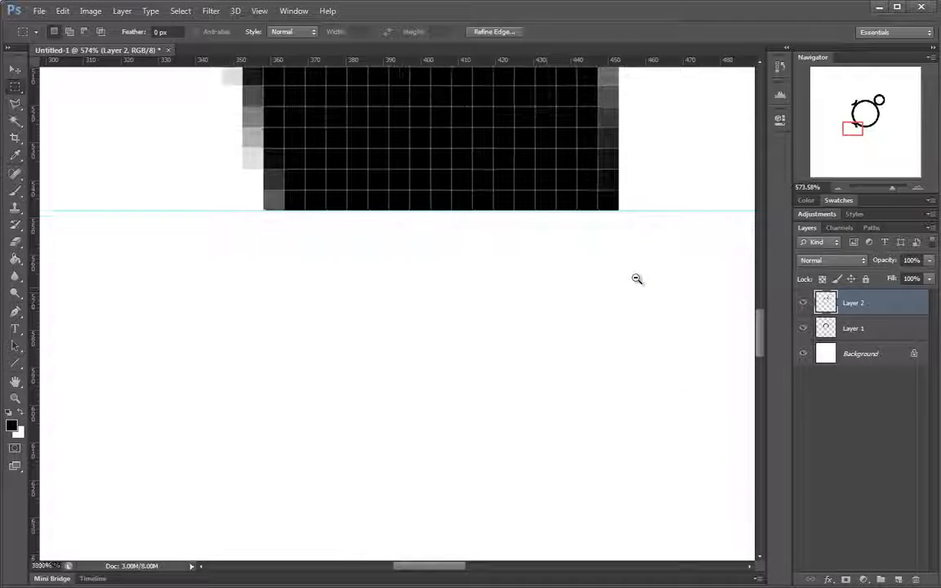
pyautogui.moveTo(606, 218); pyautogui.dragTo(464, 216)
pyautogui.moveTo(628, 170); pyautogui.dragTo(416, 440)
pyautogui.moveTo(542, 309); pyautogui.dragTo(516, 288)
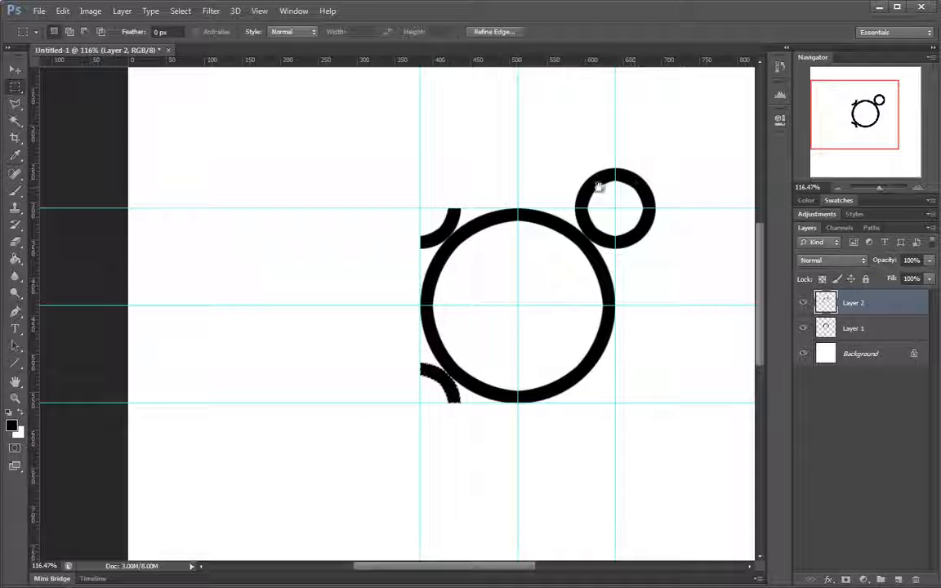
# Step: Copy the small ring's upper-left quarter to the lower-right guide intersection and clear the selection
pyautogui.moveTo(544, 127); pyautogui.dragTo(615, 210)
pyautogui.moveTo(591, 176); pyautogui.dragTo(594, 376)
pyautogui.hotkey('ctrl', 'd')
pyautogui.moveTo(612, 389); pyautogui.dragTo(556, 373)
pyautogui.moveTo(665, 253); pyautogui.dragTo(645, 263)
pyautogui.moveTo(571, 289)
pyautogui.mouseDown()
pyautogui.moveTo(616, 294)
pyautogui.moveTo(586, 283)
pyautogui.mouseUp()
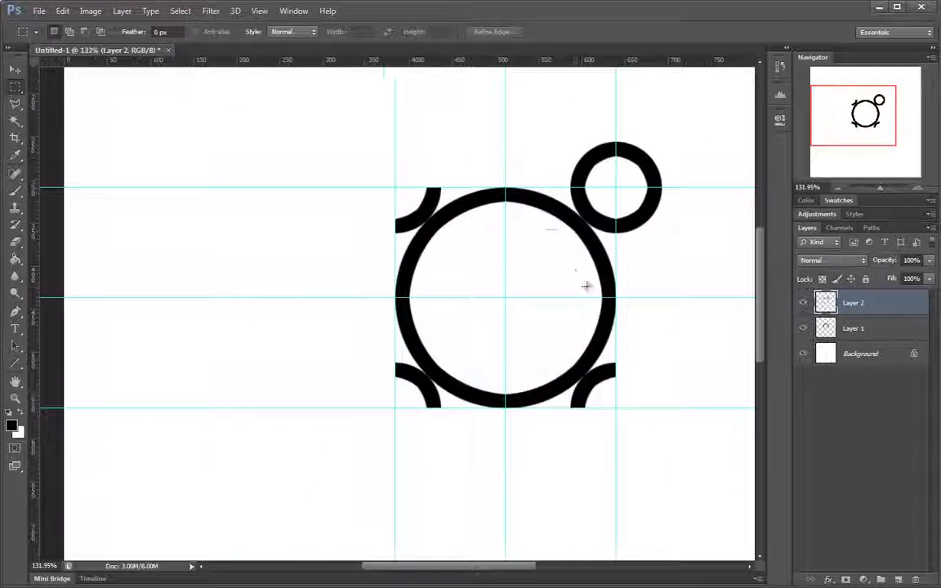
# Step: Select the areas above and right of the guide square, delete the small ring's parts outside it, and deselect
pyautogui.moveTo(485, 78); pyautogui.dragTo(704, 187)
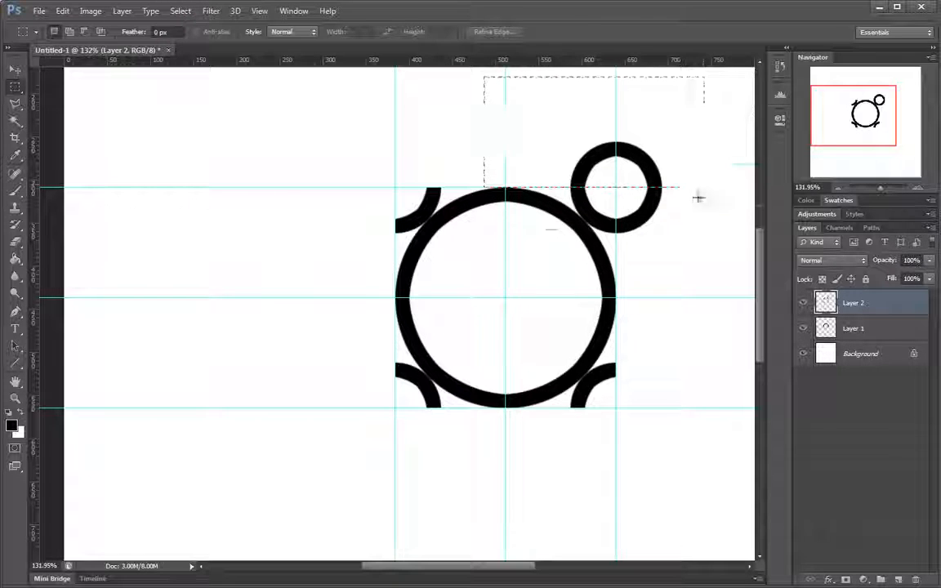
pyautogui.moveTo(708, 371); pyautogui.dragTo(616, 115)
pyautogui.moveTo(614, 184); pyautogui.dragTo(595, 215)
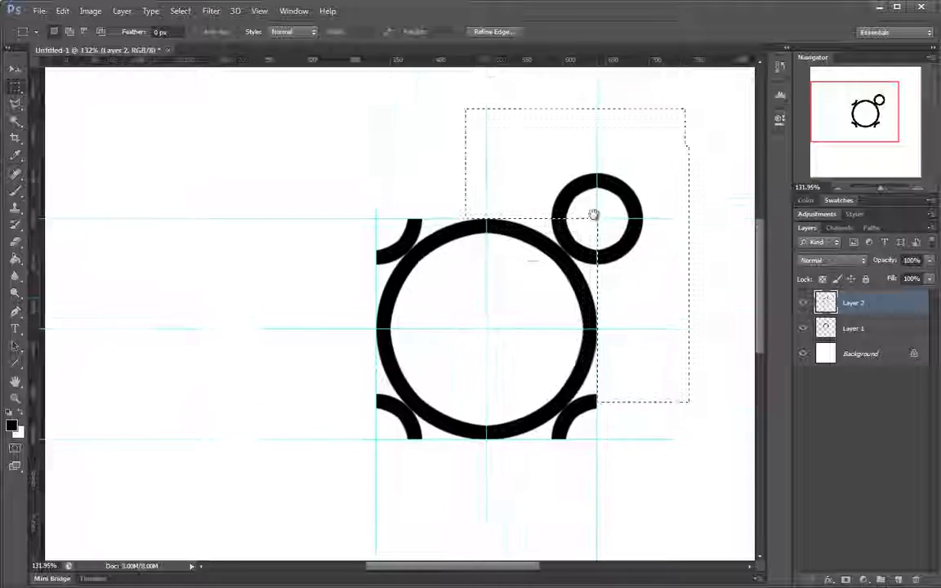
pyautogui.press('Delete')
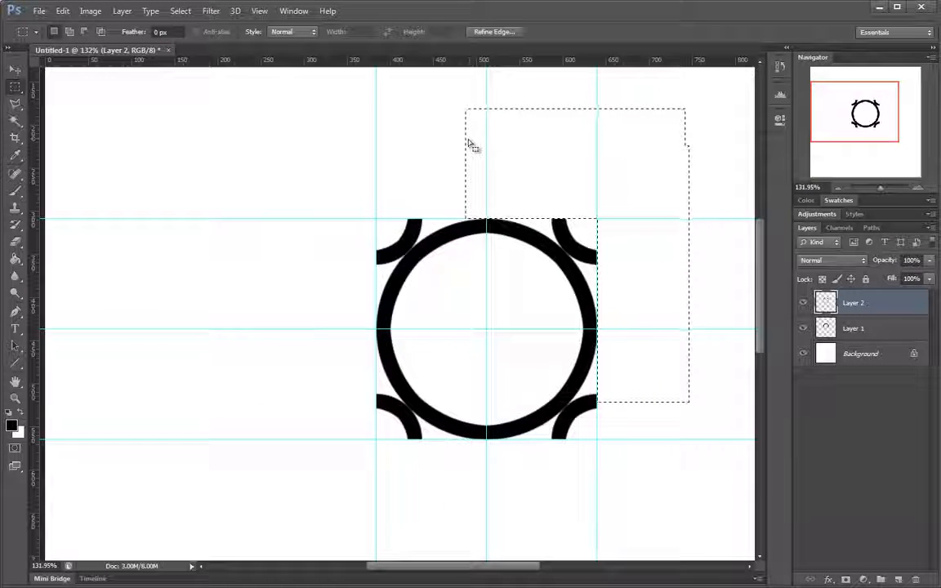
pyautogui.hotkey('ctrl', 'd')
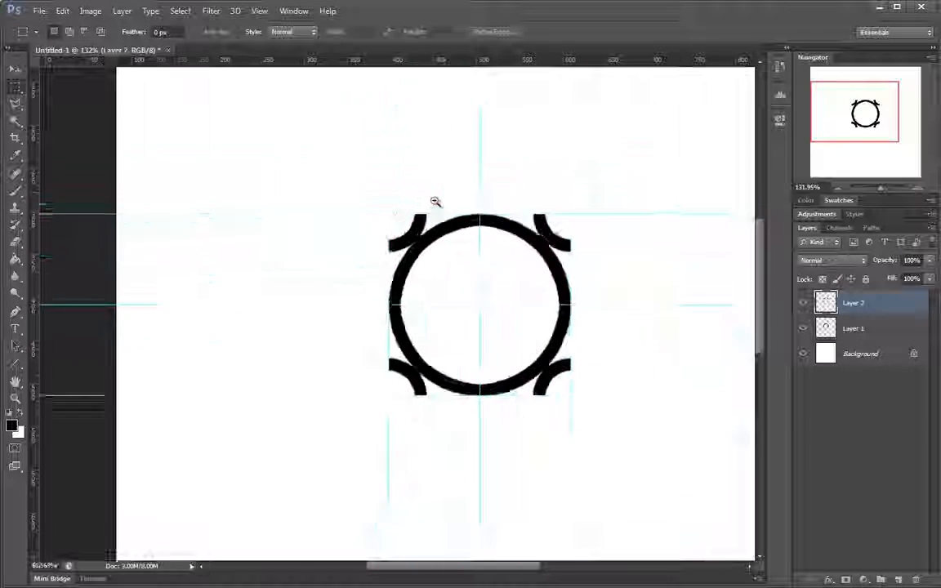
pyautogui.moveTo(436, 202); pyautogui.dragTo(441, 202)
pyautogui.moveTo(644, 305); pyautogui.dragTo(630, 226)
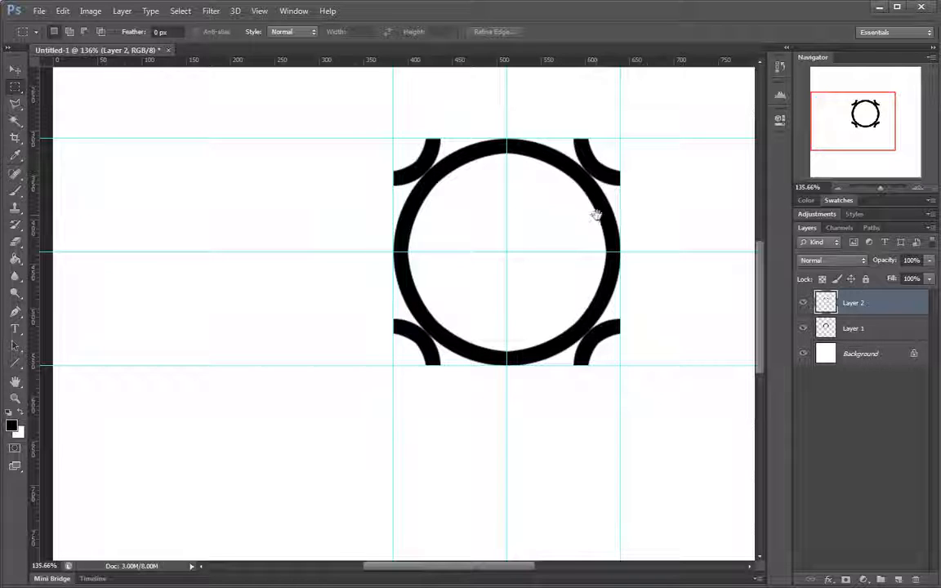
pyautogui.moveTo(597, 215); pyautogui.dragTo(545, 251)
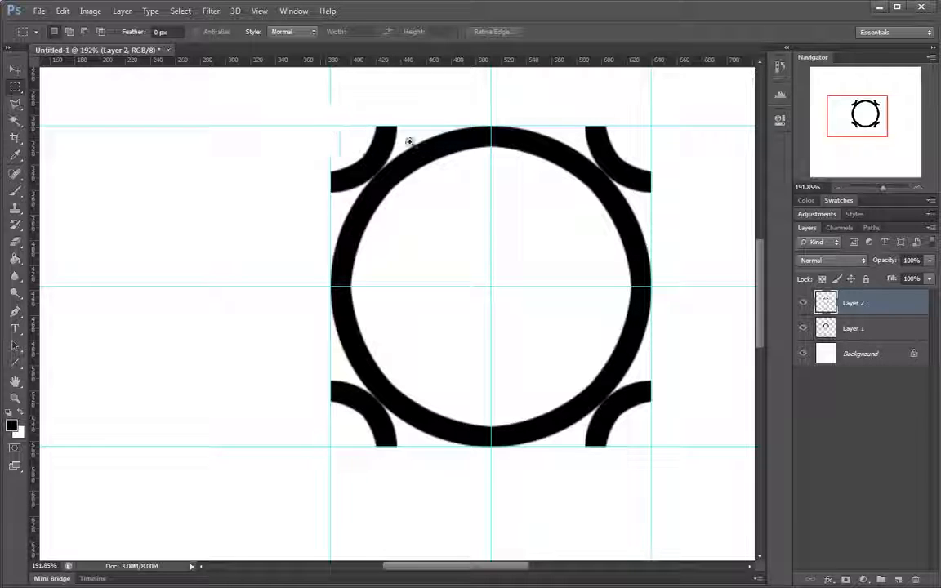
pyautogui.moveTo(410, 141); pyautogui.dragTo(425, 159)
pyautogui.moveTo(425, 157); pyautogui.dragTo(379, 191)
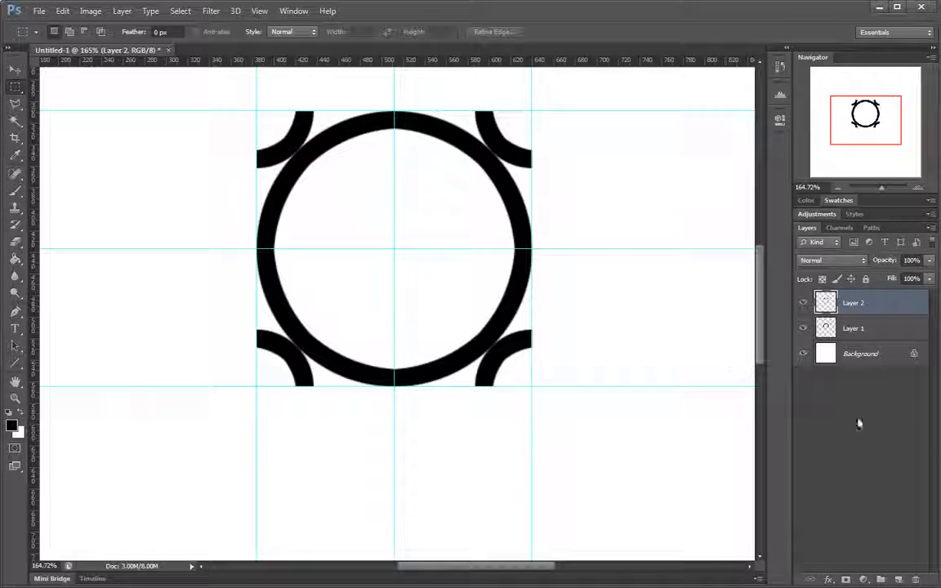
# Step: Hide the Background layer and select the 256 px square tile bounded by the outer guides
pyautogui.click(803, 353)
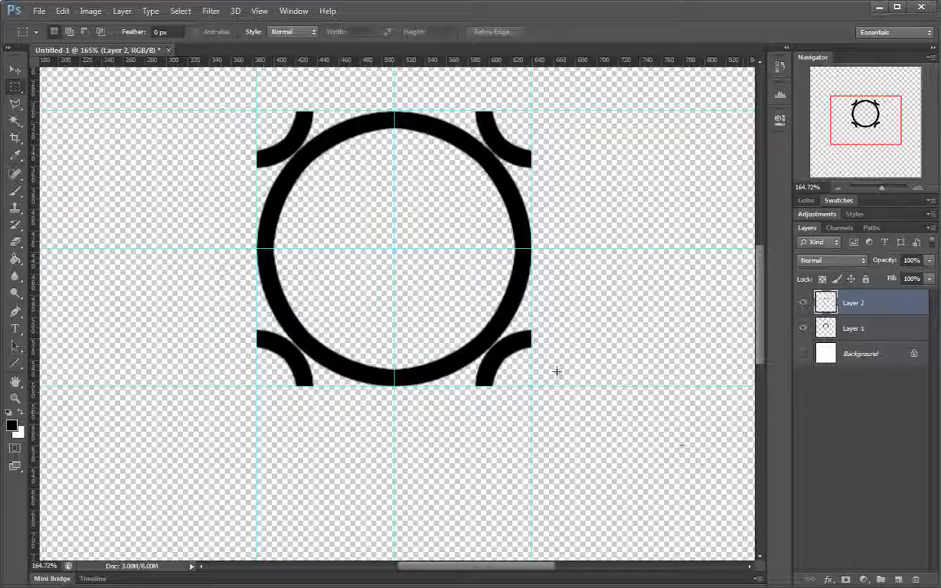
pyautogui.moveTo(556, 372); pyautogui.dragTo(632, 379)
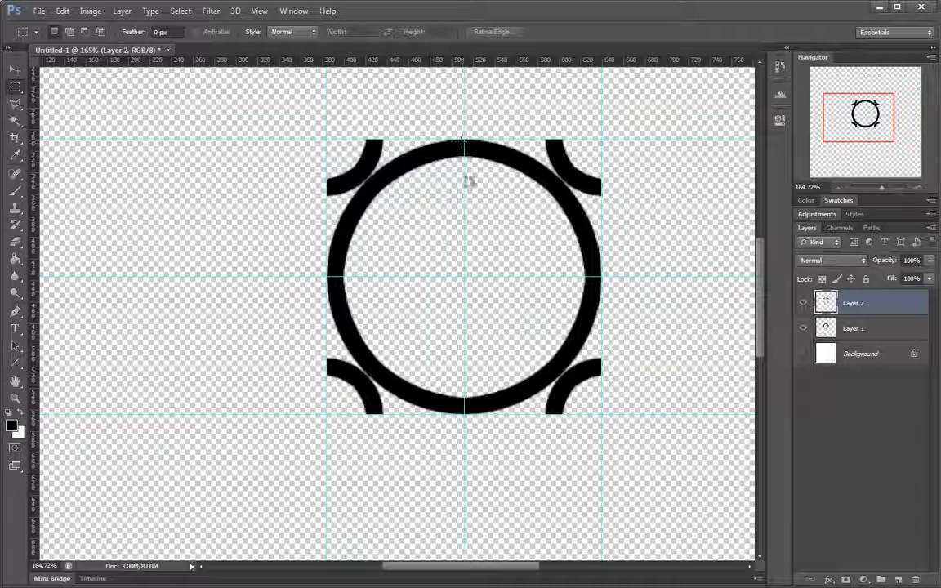
pyautogui.moveTo(468, 182); pyautogui.dragTo(452, 206)
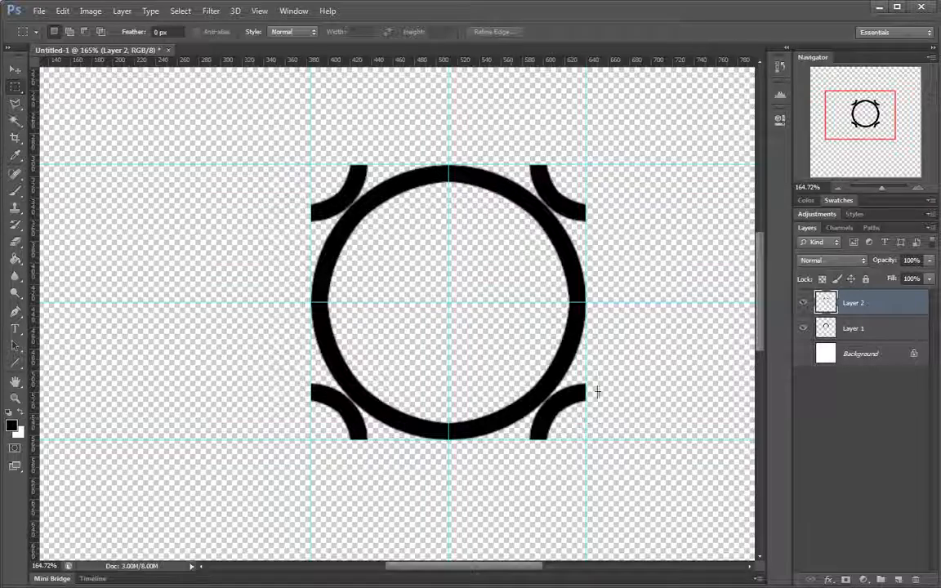
pyautogui.moveTo(599, 389); pyautogui.dragTo(611, 349)
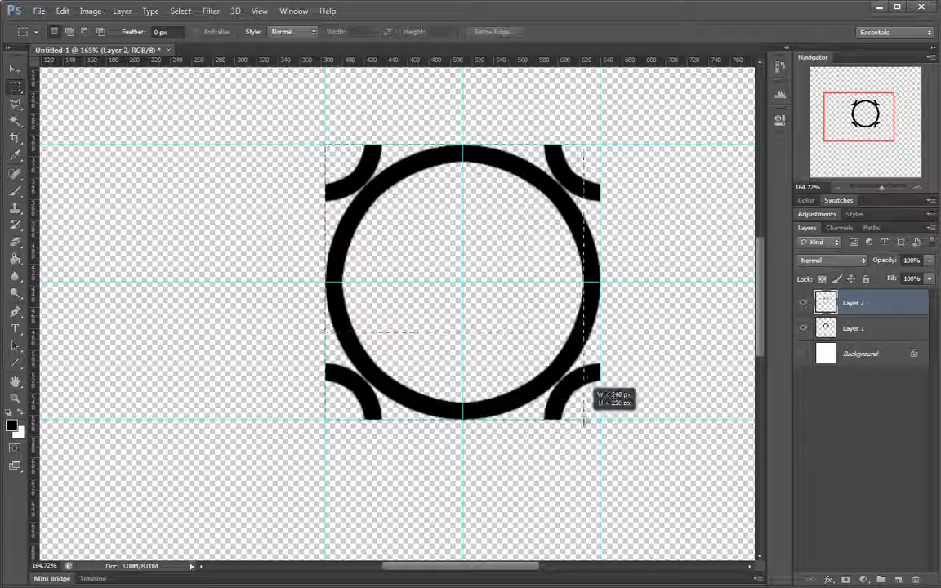
pyautogui.moveTo(600, 421); pyautogui.dragTo(601, 420)
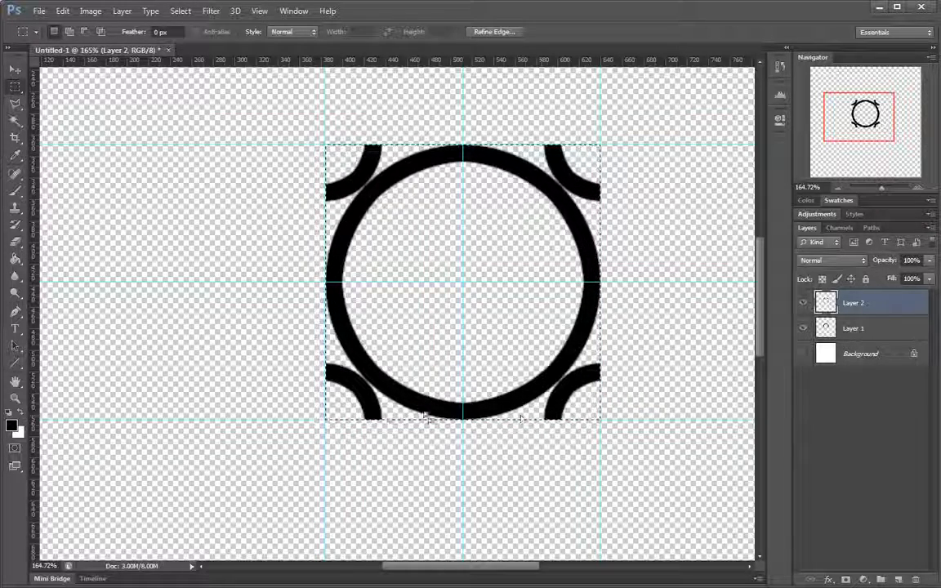
# Step: Compare the selected tile with the Background shown and hidden, and check both Layer 1 and Layer 2
pyautogui.click(803, 353)
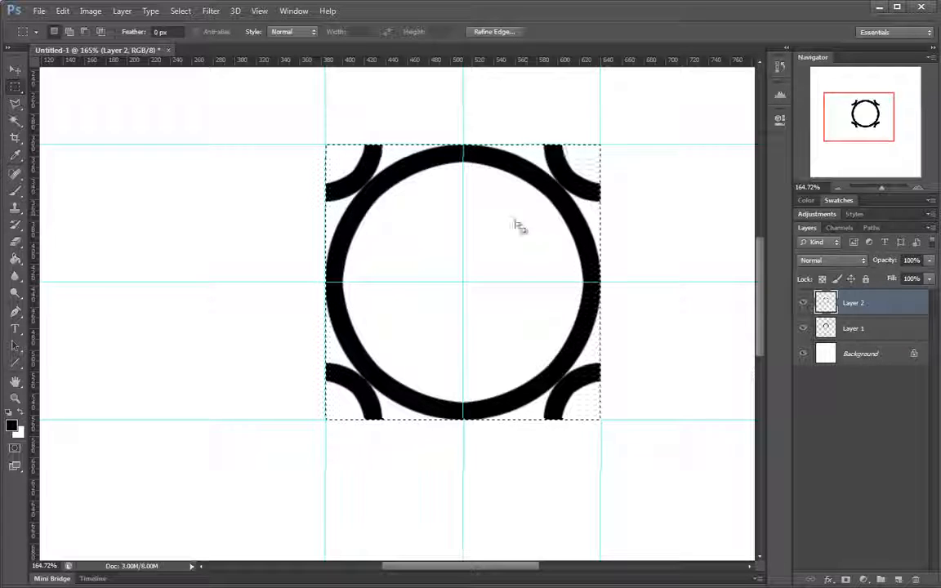
pyautogui.click(803, 353)
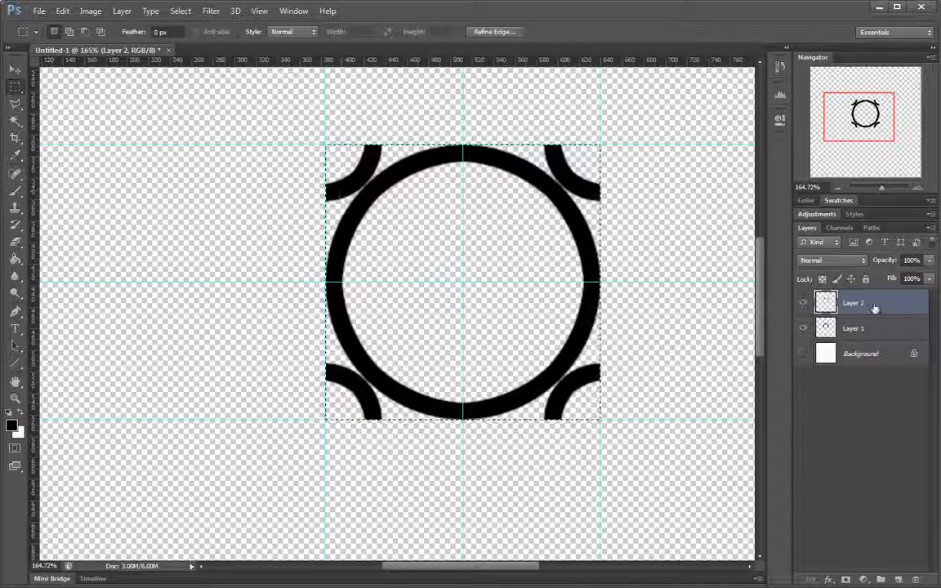
pyautogui.click(894, 326)
pyautogui.click(899, 306)
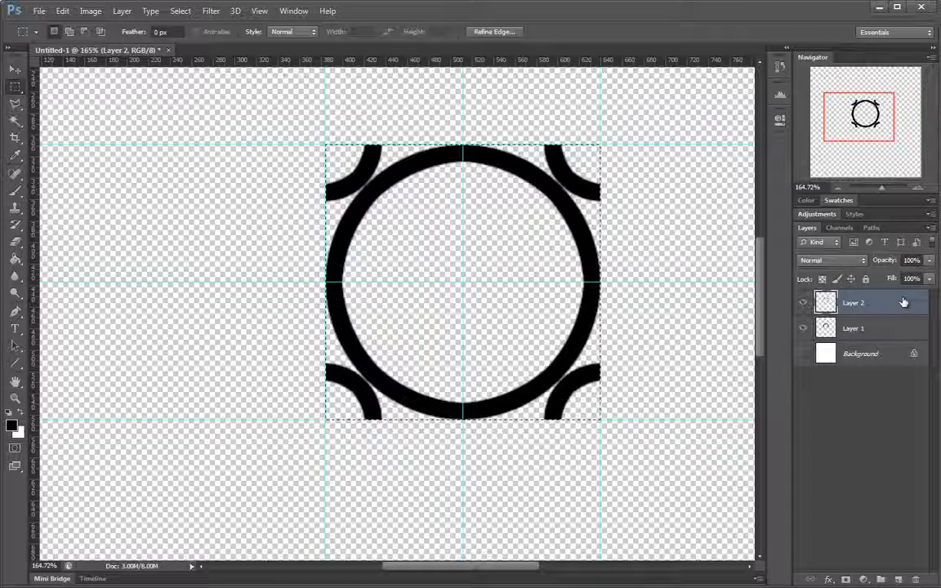
pyautogui.click(892, 326)
pyautogui.click(897, 303)
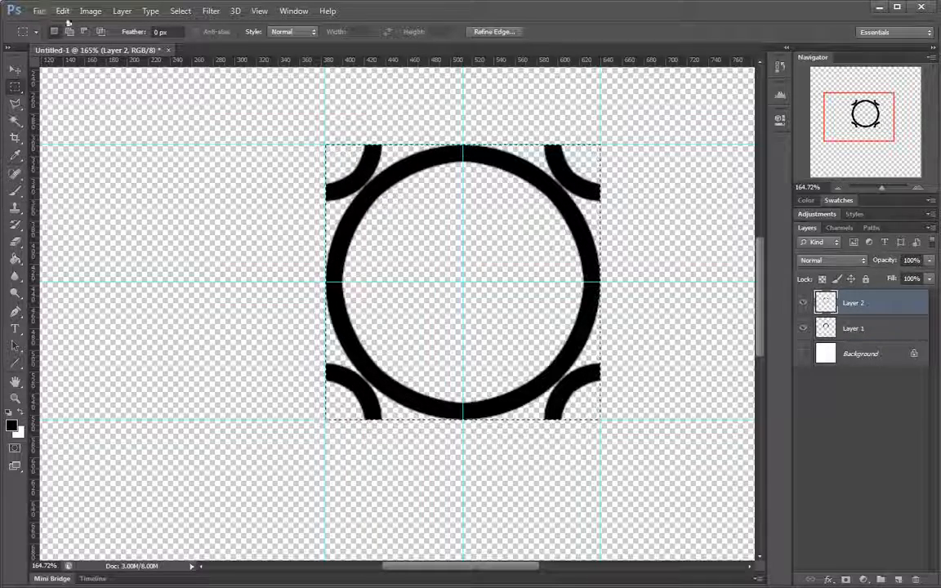
pyautogui.moveTo(611, 145); pyautogui.dragTo(716, 114)
pyautogui.moveTo(479, 398); pyautogui.dragTo(471, 272)
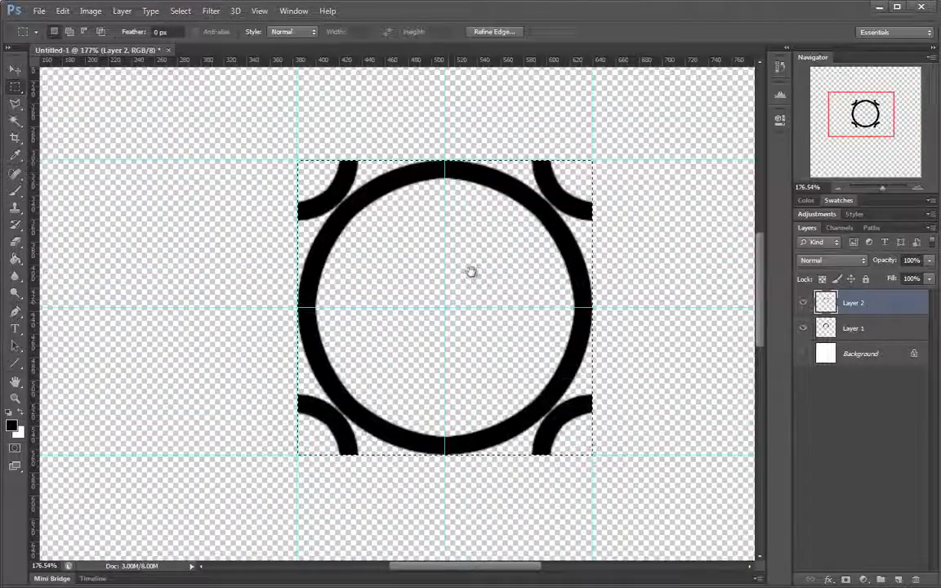
# Step: Define the selected tile as a pattern named circles
pyautogui.click(60, 11)
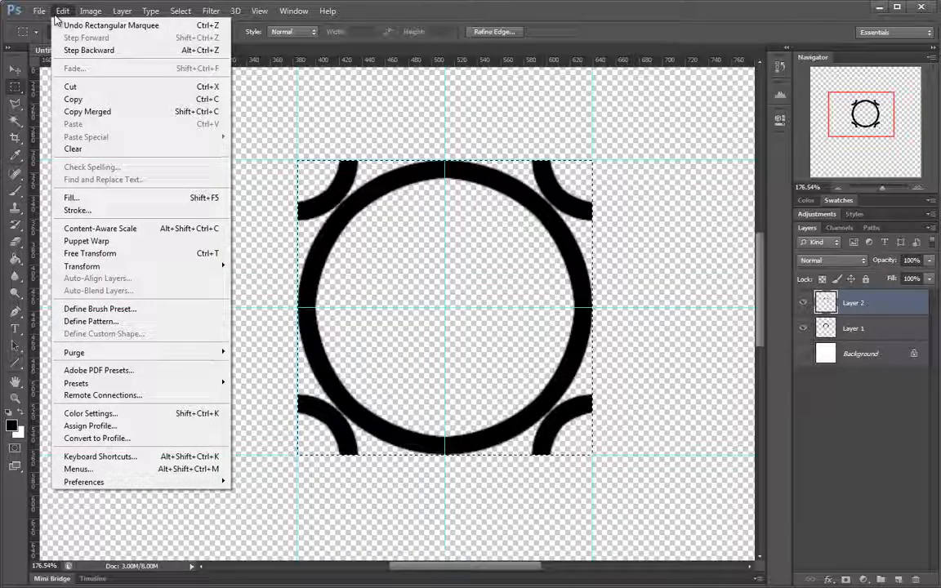
pyautogui.click(80, 321)
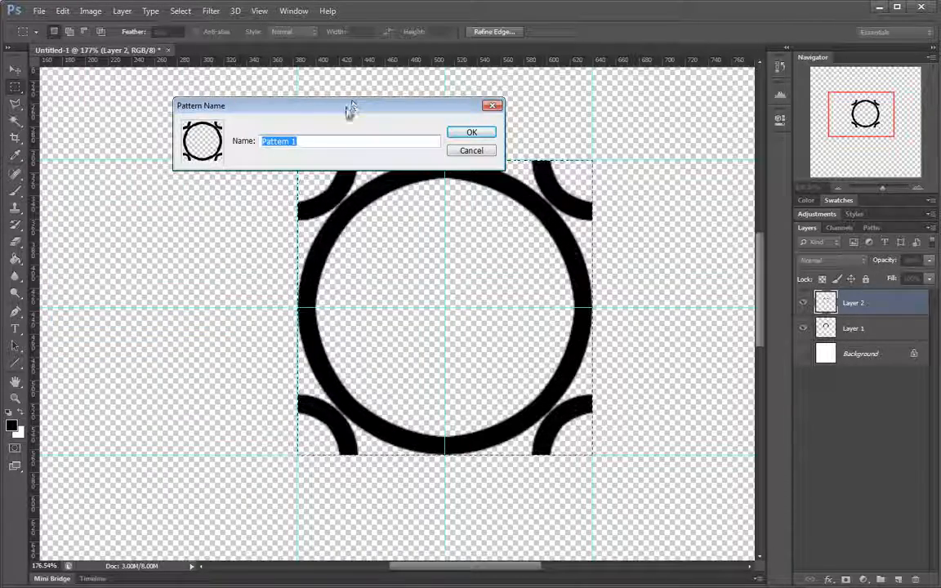
pyautogui.moveTo(350, 109); pyautogui.dragTo(460, 111)
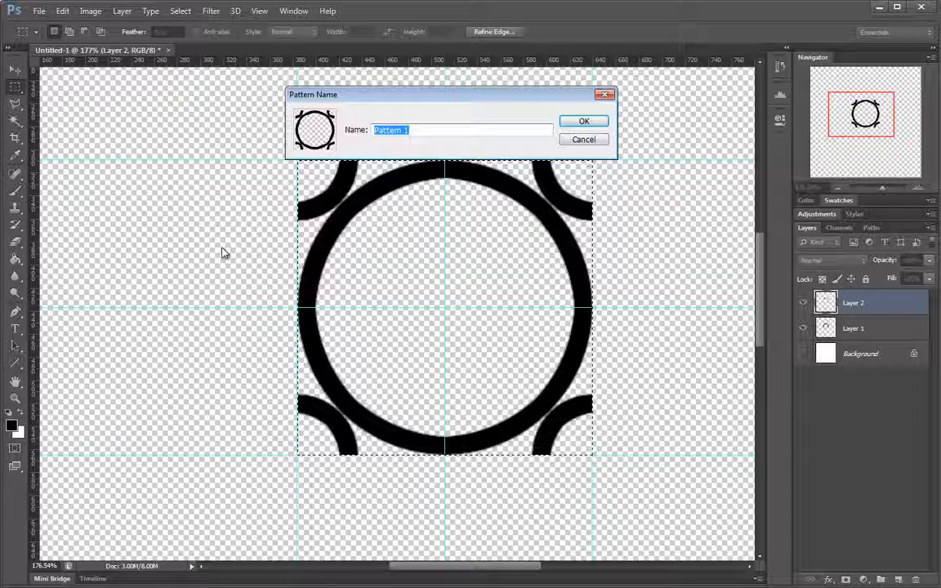
pyautogui.press('BackSpace')
pyautogui.write('circ')
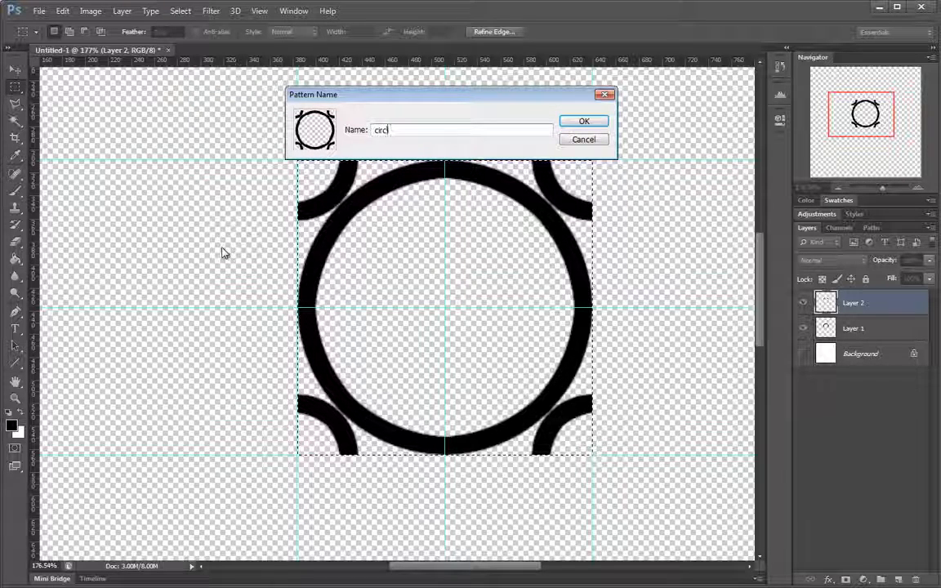
pyautogui.write('les')
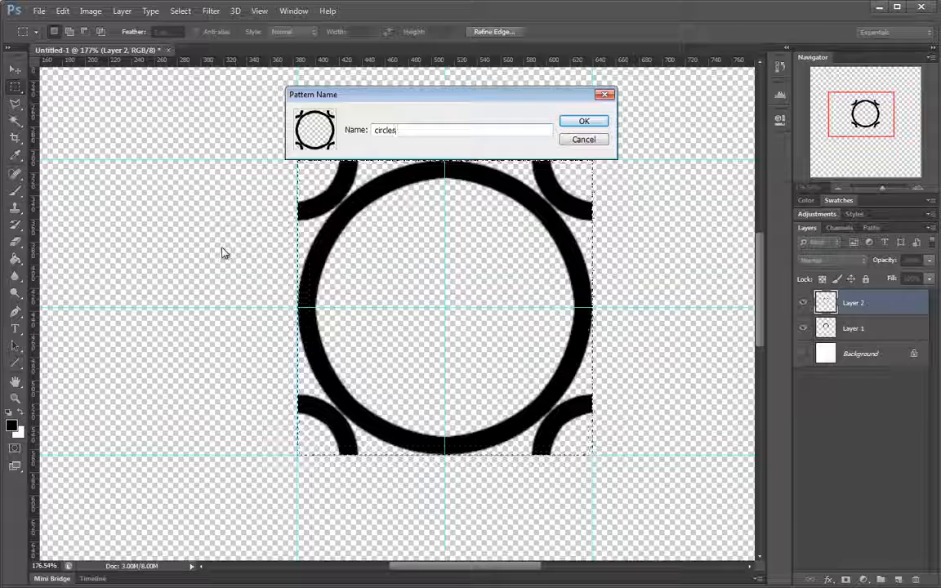
pyautogui.click(570, 123)
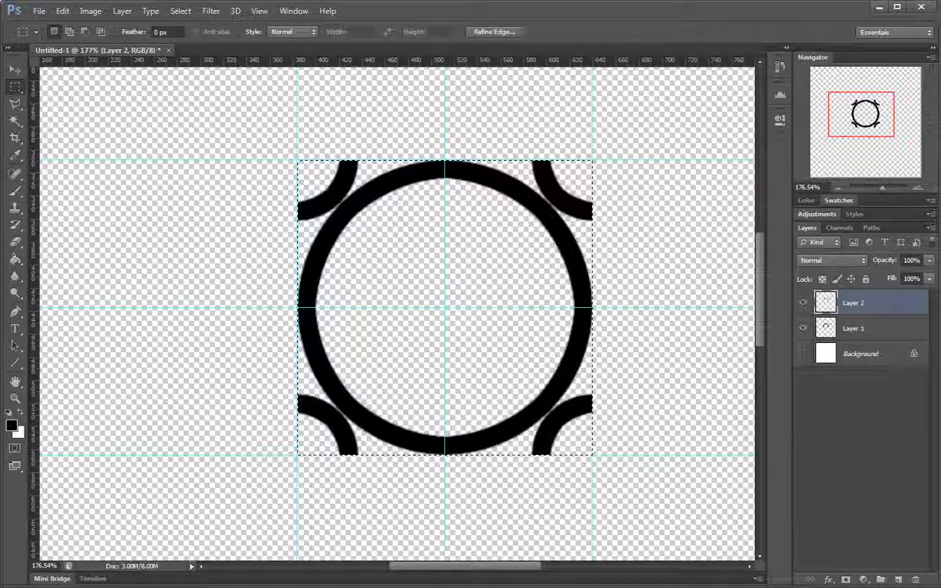
# Step: Show the Background layer, clear the tile selection, and hide Layer 2 and Layer 1
pyautogui.click(803, 354)
pyautogui.hotkey('ctrl', 'd')
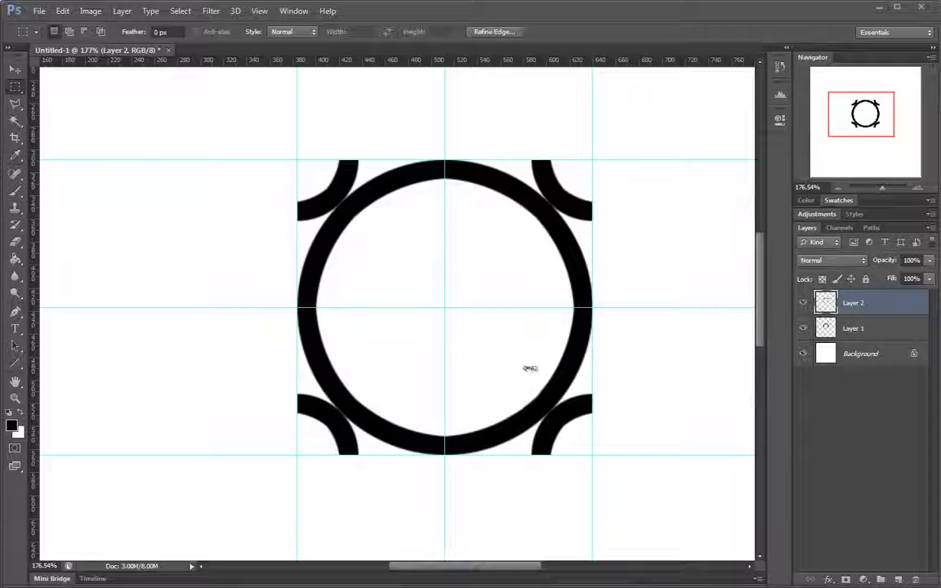
pyautogui.moveTo(523, 278); pyautogui.dragTo(474, 275)
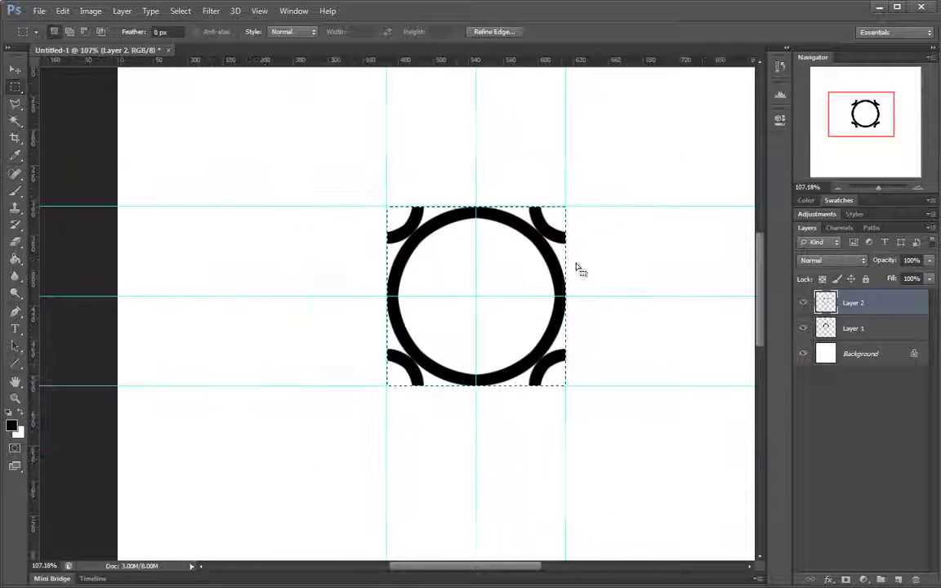
pyautogui.moveTo(594, 260); pyautogui.dragTo(554, 276)
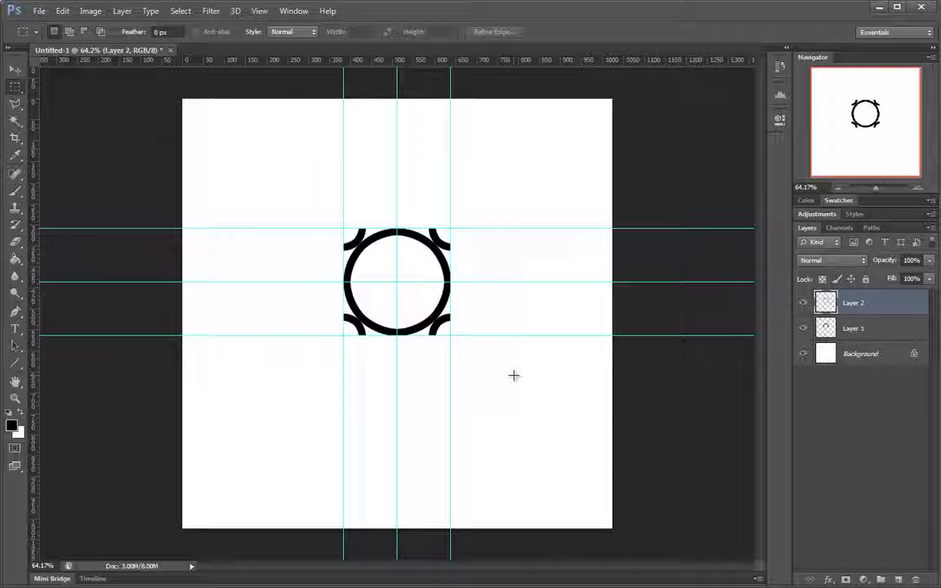
pyautogui.moveTo(290, 195); pyautogui.dragTo(513, 398)
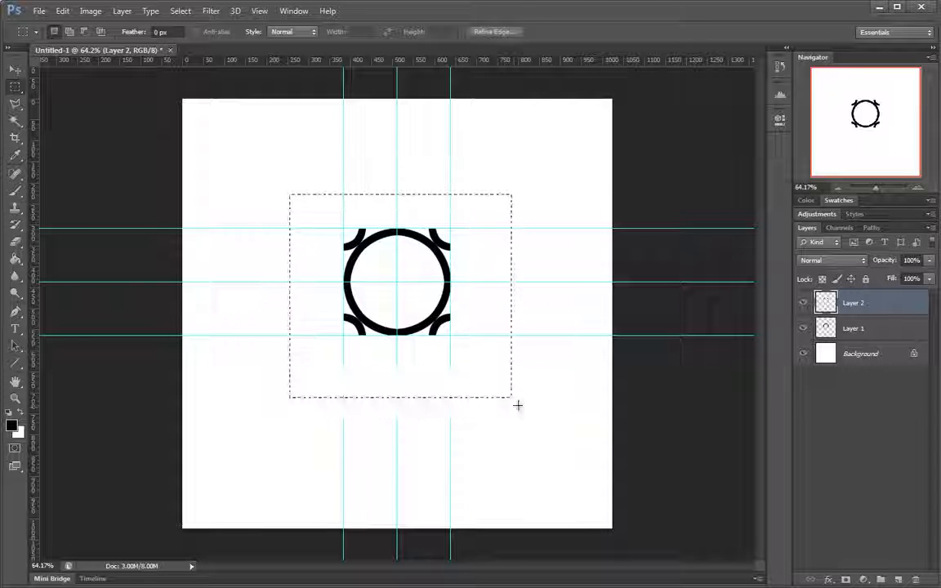
pyautogui.click(546, 412)
pyautogui.click(803, 303)
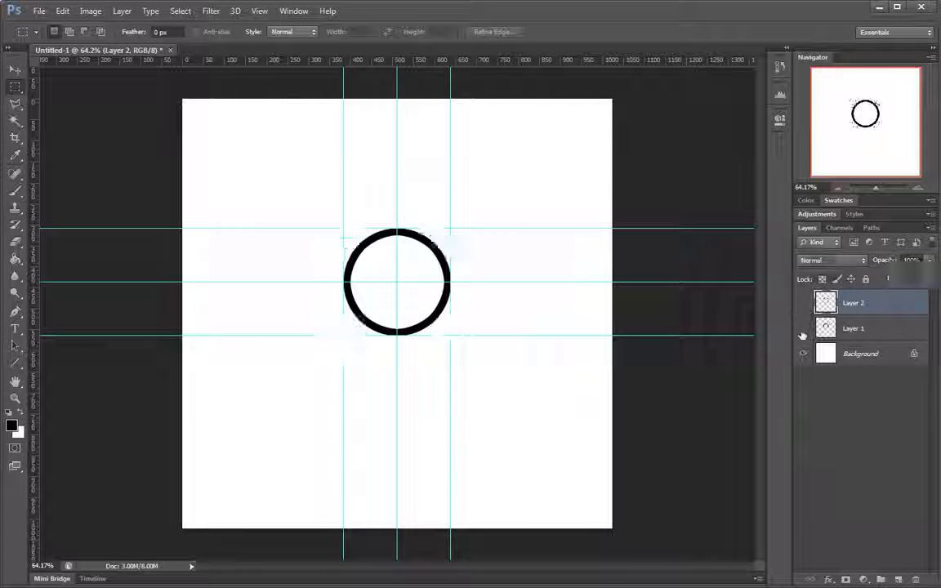
pyautogui.click(803, 328)
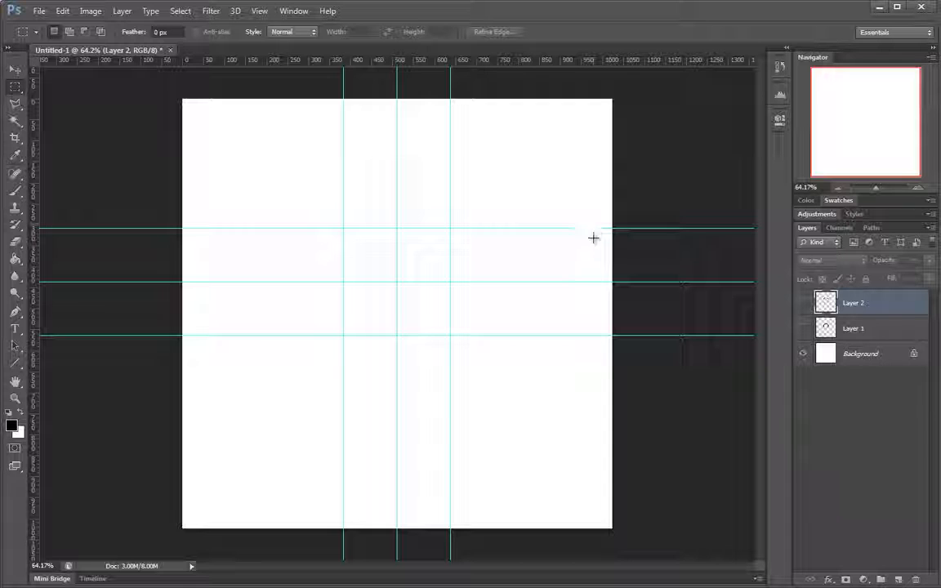
pyautogui.moveTo(299, 184); pyautogui.dragTo(540, 408)
pyautogui.click(472, 410)
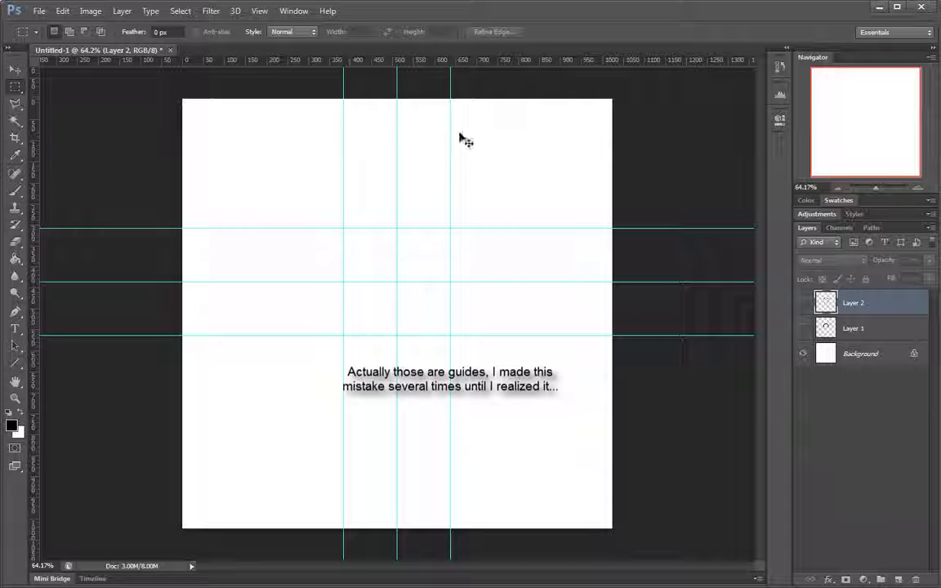
# Step: Pull the two outer vertical guides off the canvas and clear all remaining guides
pyautogui.moveTo(450, 134); pyautogui.dragTo(535, 57)
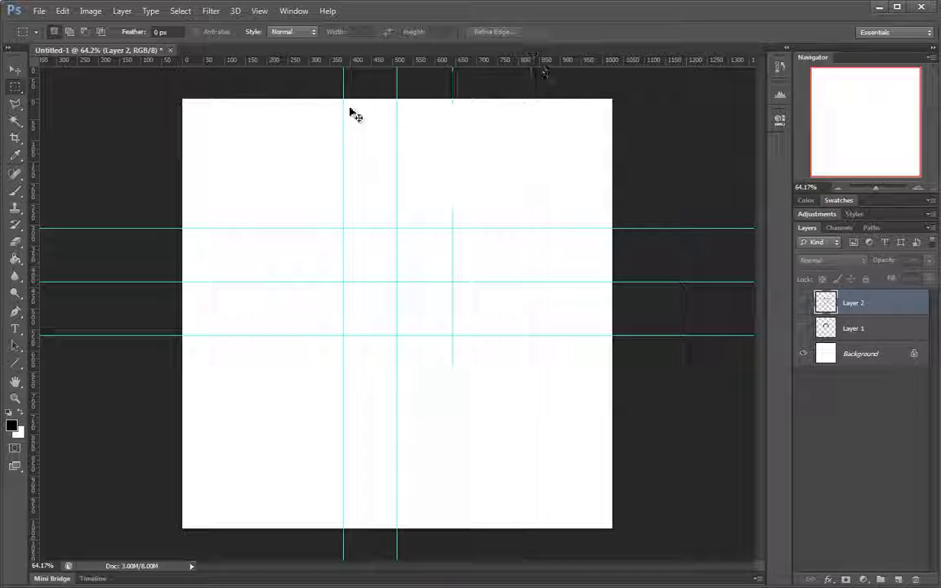
pyautogui.moveTo(345, 94); pyautogui.dragTo(343, 63)
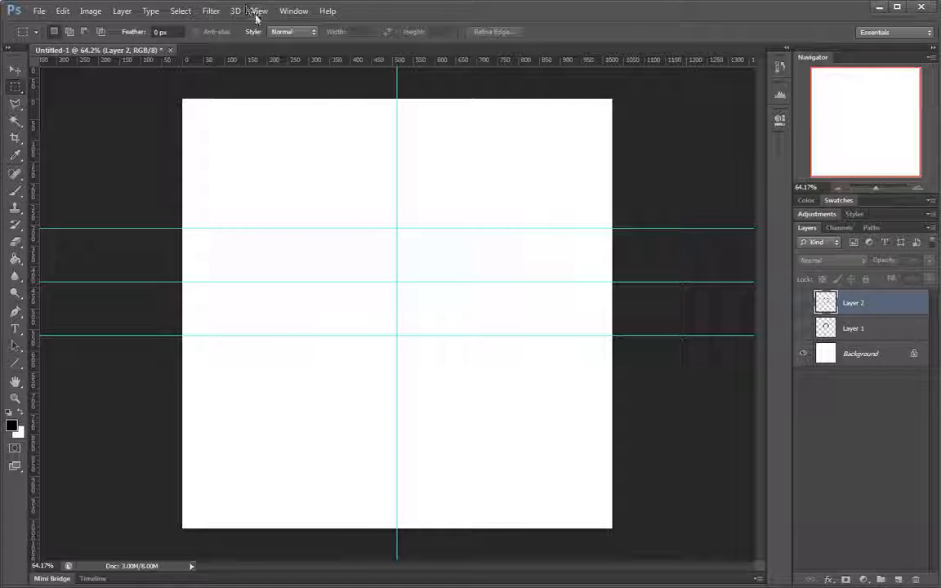
pyautogui.click(257, 12)
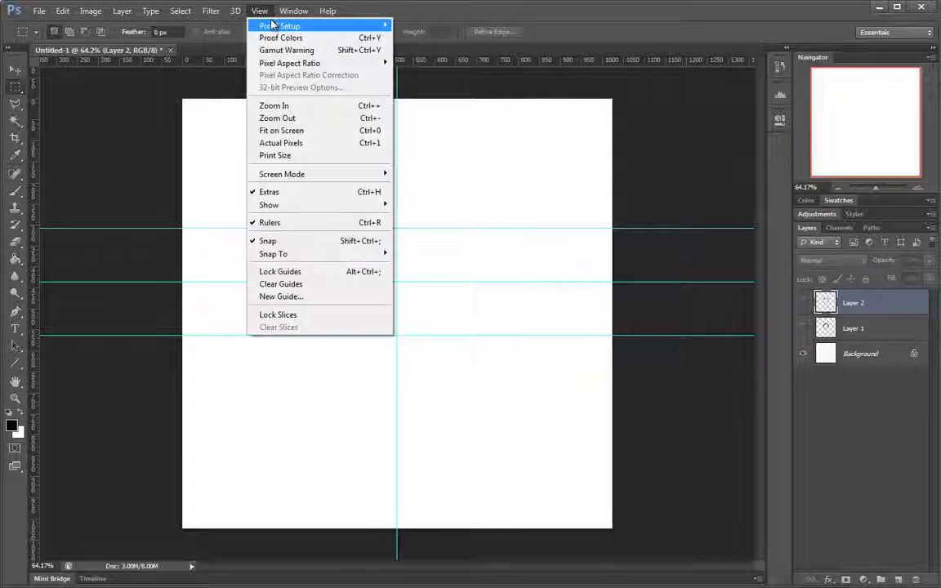
pyautogui.click(313, 286)
pyautogui.moveTo(321, 236); pyautogui.dragTo(356, 225)
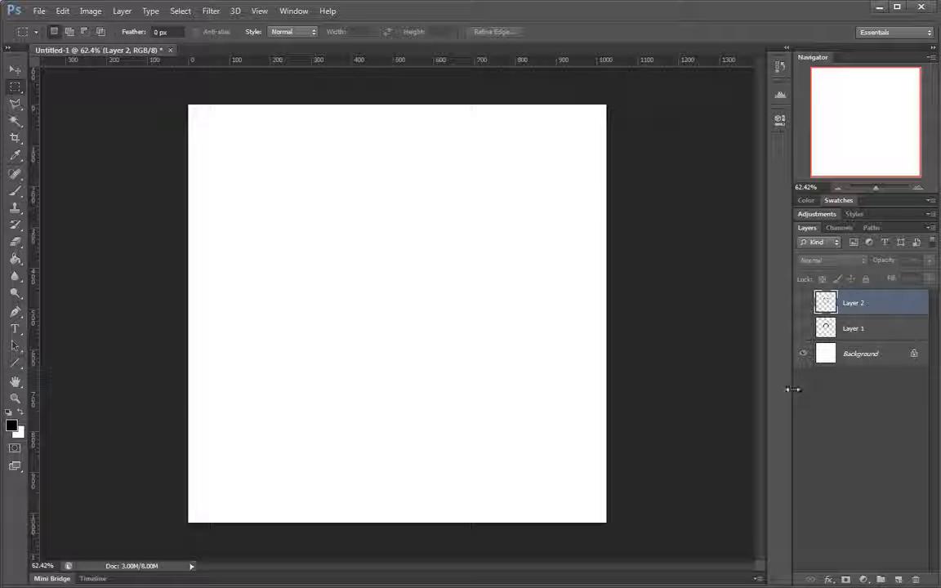
# Step: Convert the Background into a regular layer named Layer 0
pyautogui.doubleClick(895, 360)
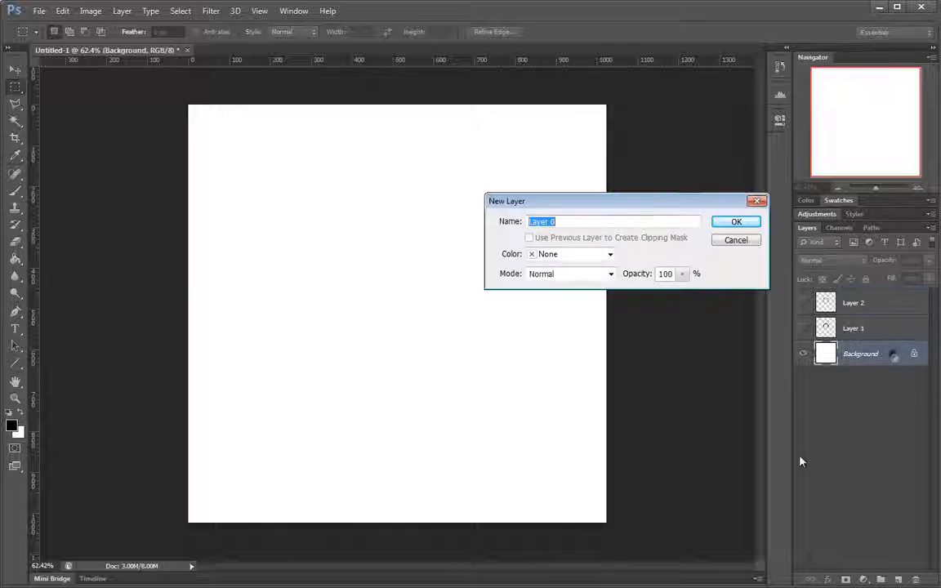
pyautogui.click(733, 222)
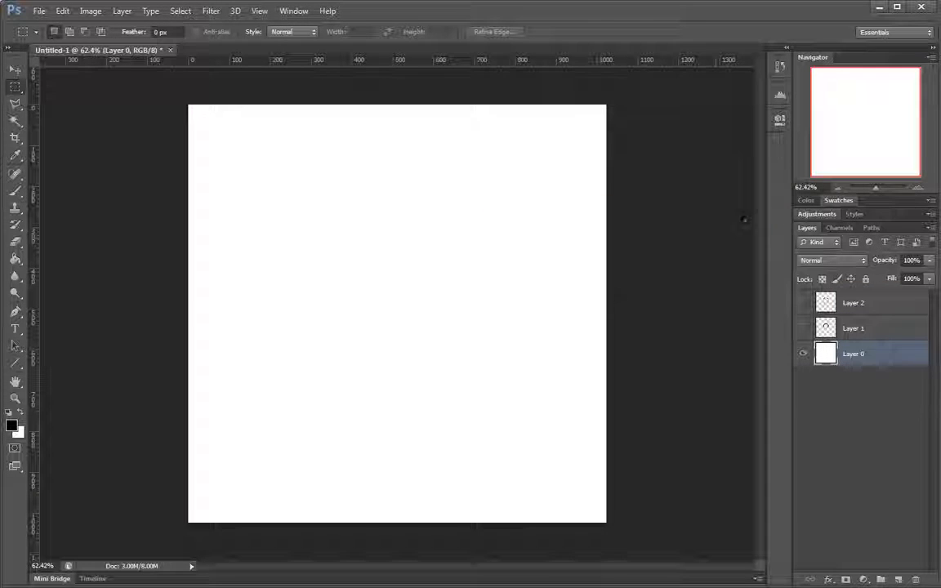
pyautogui.doubleClick(882, 355)
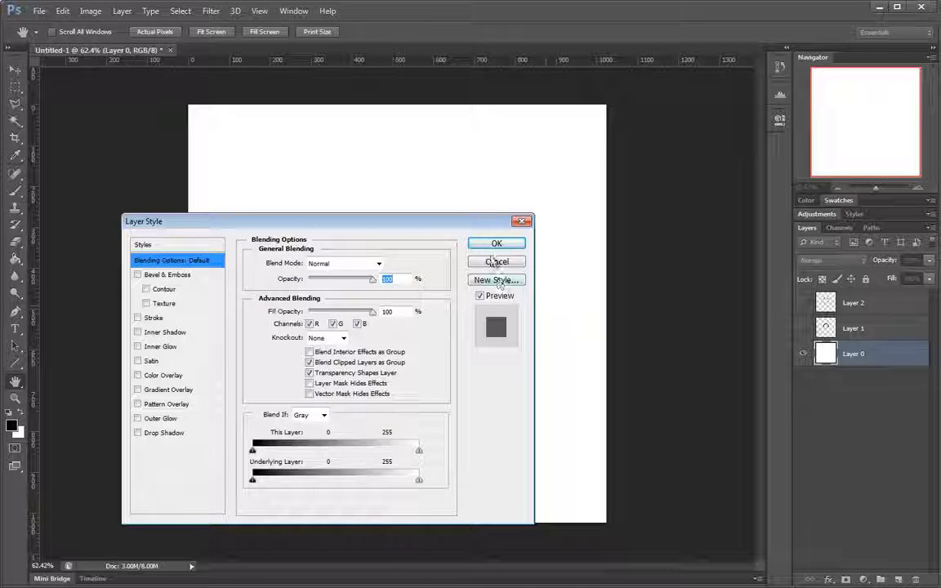
pyautogui.click(494, 262)
pyautogui.doubleClick(899, 355)
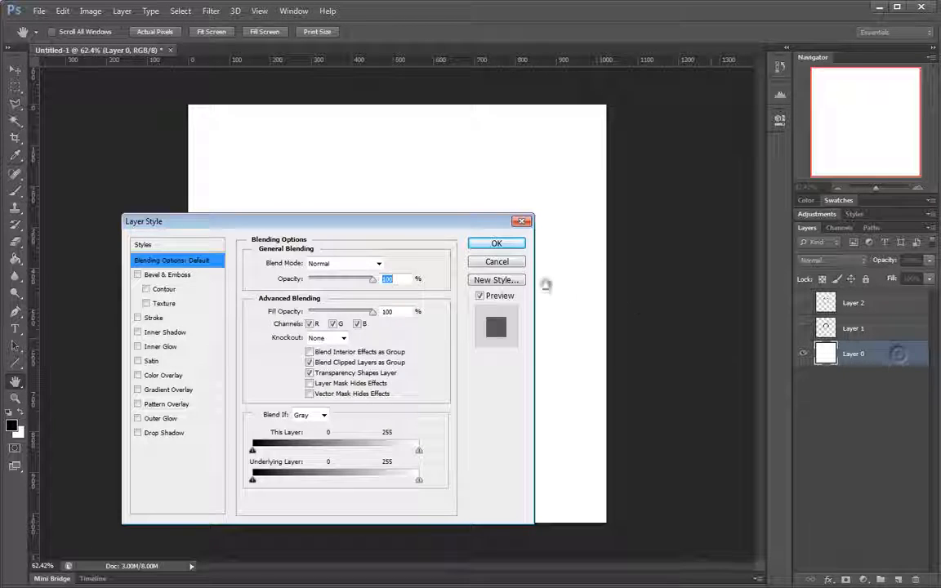
pyautogui.click(505, 263)
# Step: Open the layer style settings of Layer 0 and enable Pattern Overlay
pyautogui.doubleClick(830, 355)
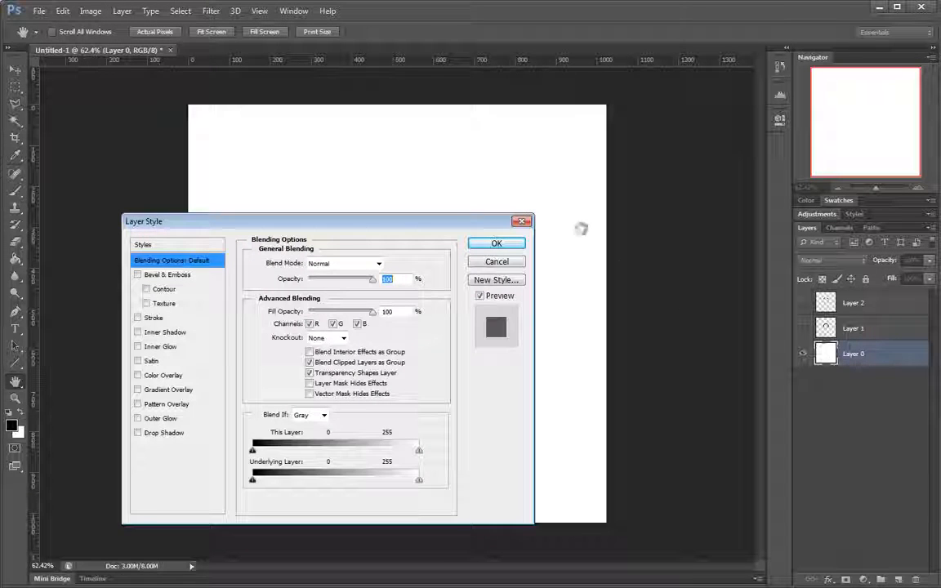
pyautogui.moveTo(484, 221); pyautogui.dragTo(607, 161)
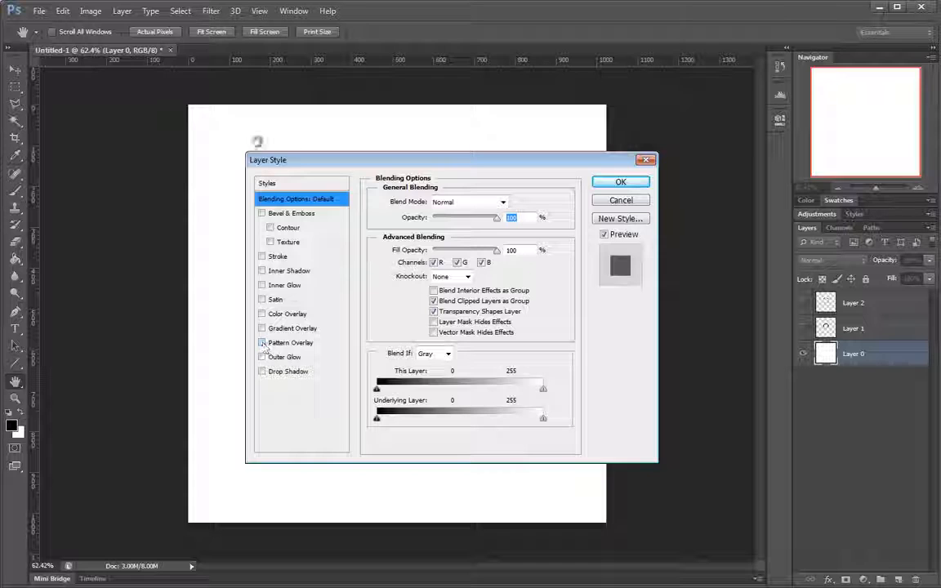
pyautogui.moveTo(323, 161); pyautogui.dragTo(307, 190)
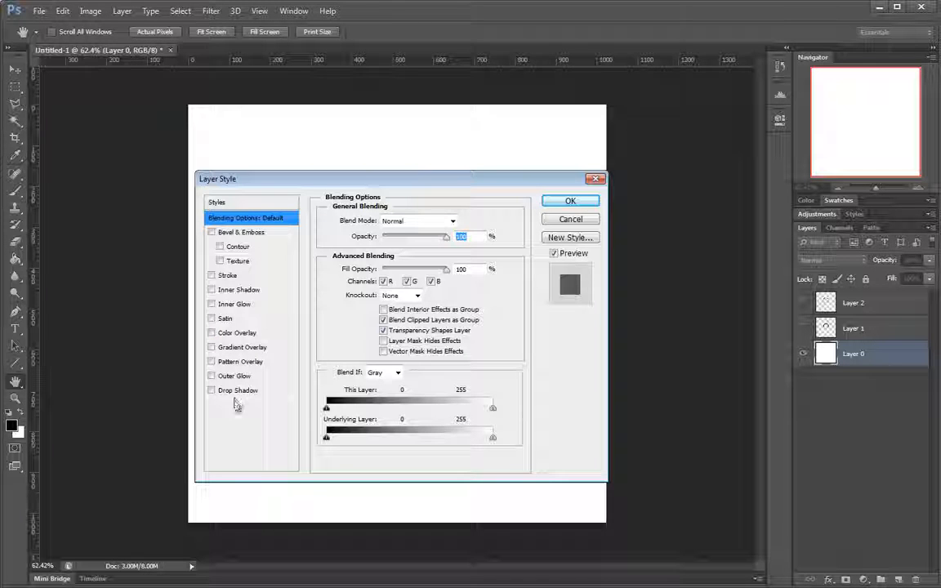
pyautogui.moveTo(297, 188); pyautogui.dragTo(296, 159)
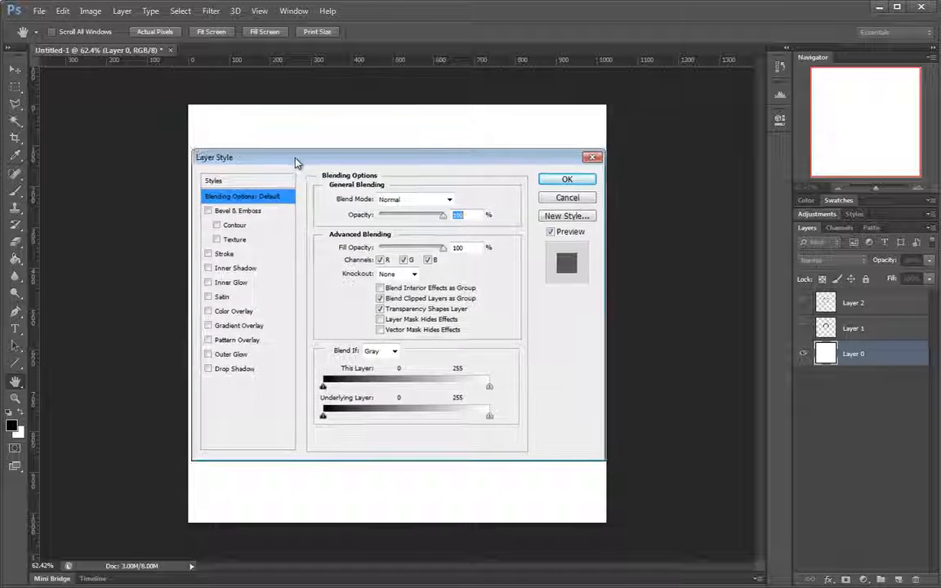
pyautogui.click(238, 340)
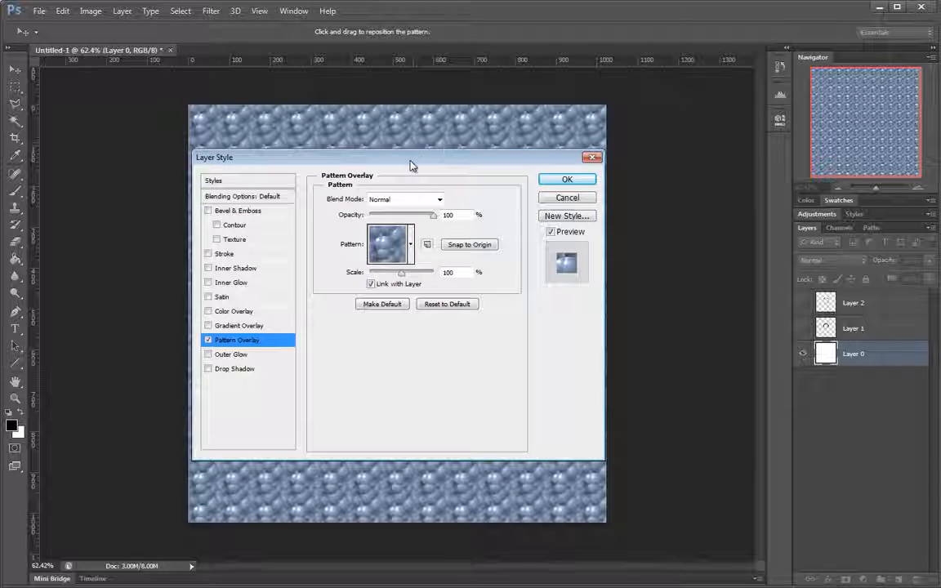
pyautogui.moveTo(408, 163); pyautogui.dragTo(698, 135)
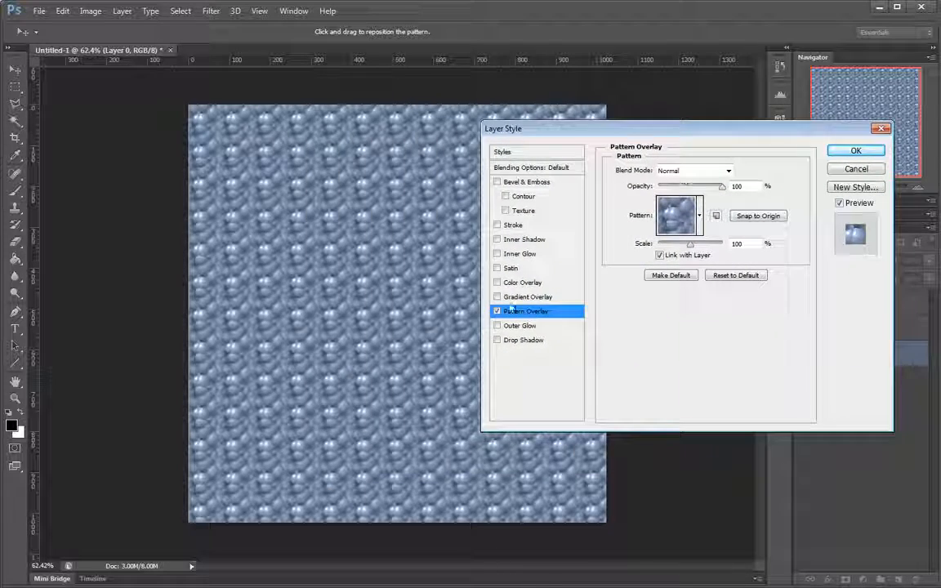
pyautogui.moveTo(636, 133); pyautogui.dragTo(363, 187)
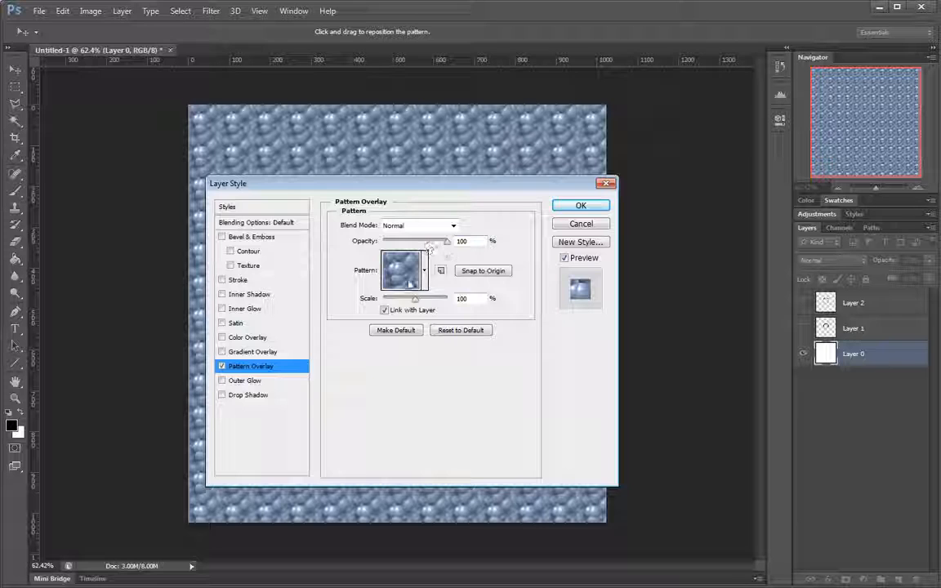
# Step: Set the overlay's pattern to the ring tile with quarter-ring corners
pyautogui.click(408, 274)
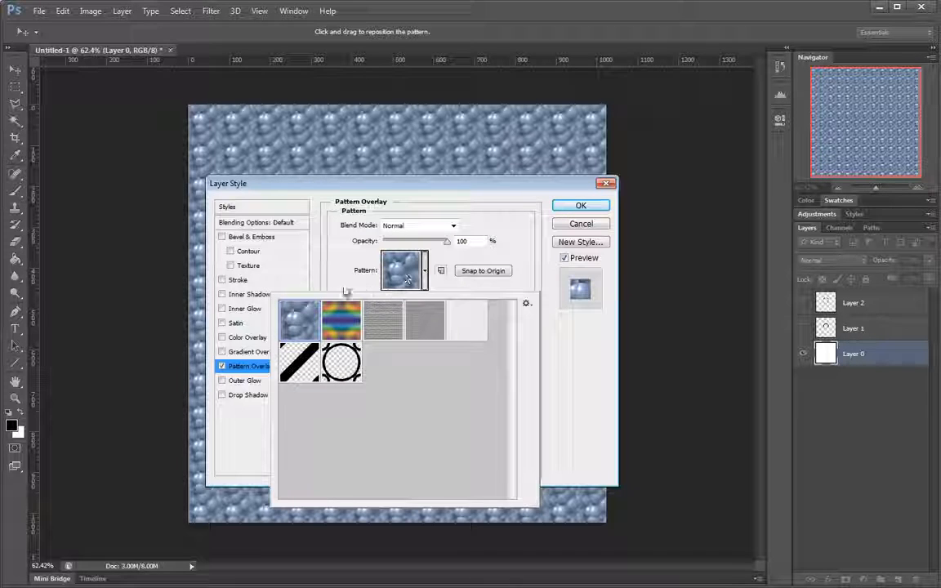
pyautogui.click(395, 263)
pyautogui.click(396, 263)
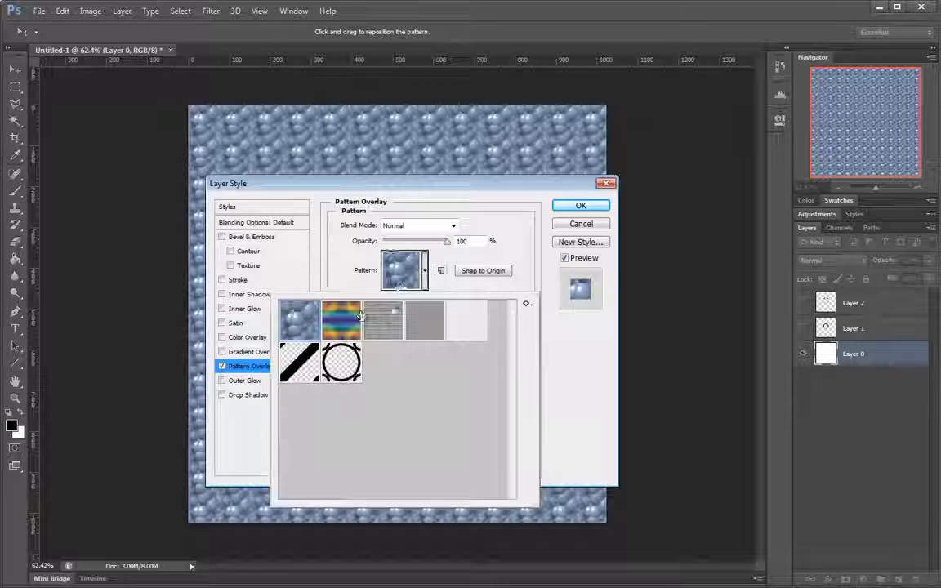
pyautogui.click(345, 366)
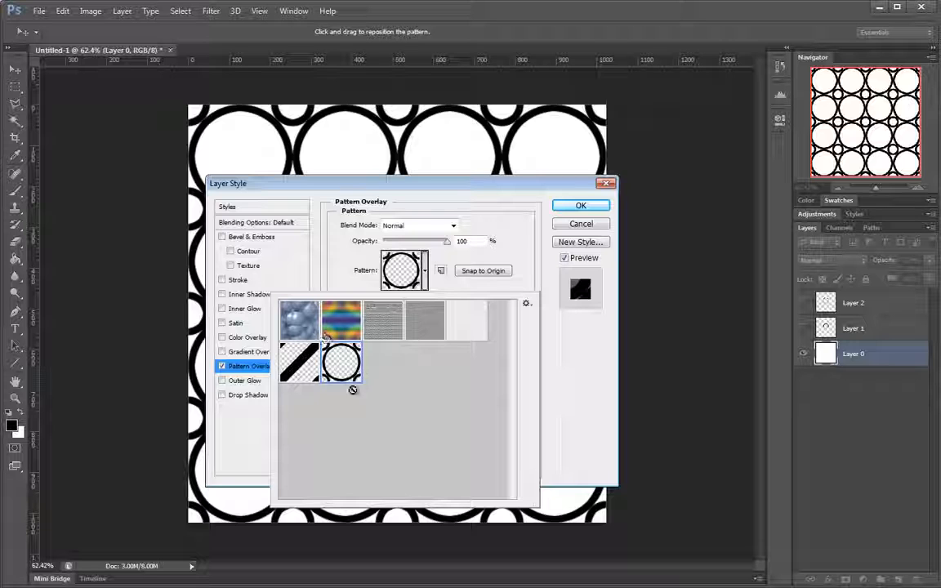
# Step: Reduce the Pattern Overlay's scale to 25% while comparing the sharpness of the ring edges at pixel level
pyautogui.moveTo(458, 182); pyautogui.dragTo(725, 161)
pyautogui.moveTo(687, 277); pyautogui.dragTo(662, 284)
pyautogui.moveTo(353, 289)
pyautogui.mouseDown()
pyautogui.moveTo(219, 352)
pyautogui.moveTo(443, 286)
pyautogui.moveTo(332, 294)
pyautogui.moveTo(366, 293)
pyautogui.mouseUp()
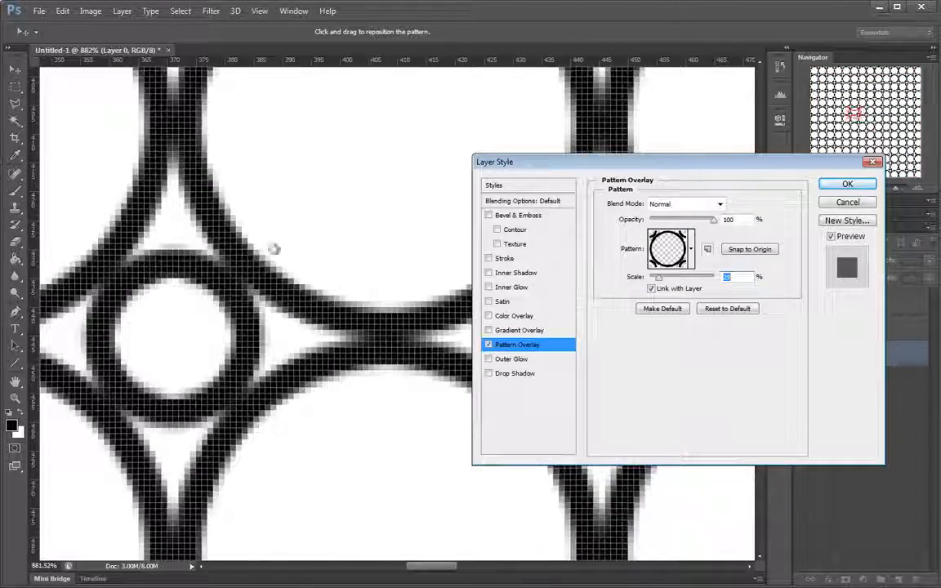
pyautogui.moveTo(273, 249); pyautogui.dragTo(331, 330)
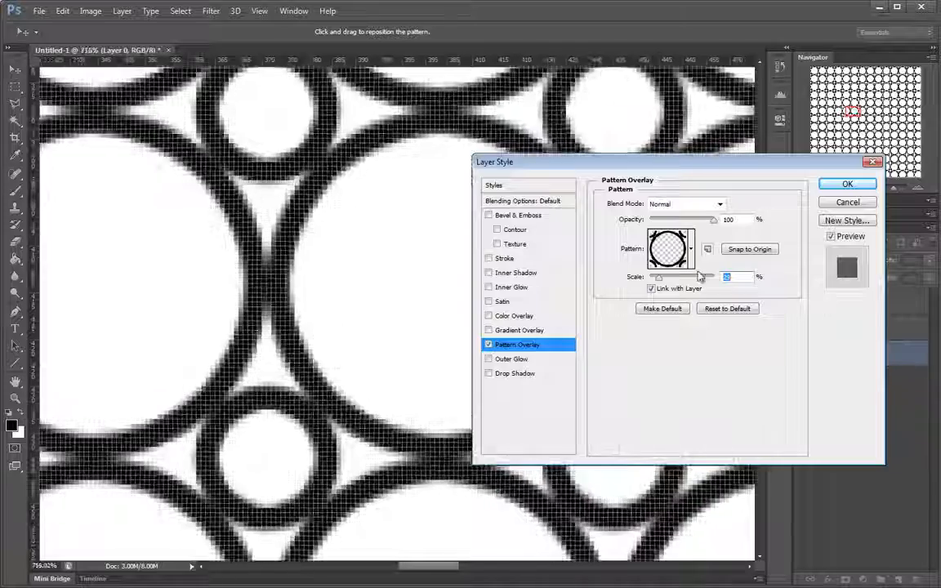
pyautogui.press('Down')
pyautogui.press('Down')
pyautogui.press('Down')
pyautogui.press('Down')
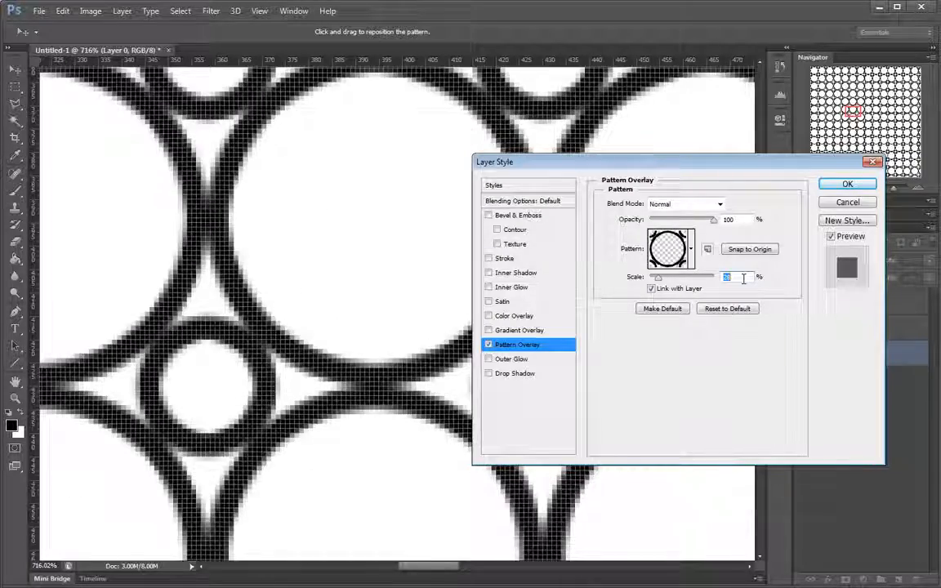
pyautogui.moveTo(372, 268); pyautogui.dragTo(417, 334)
pyautogui.press('Up')
pyautogui.press('Up')
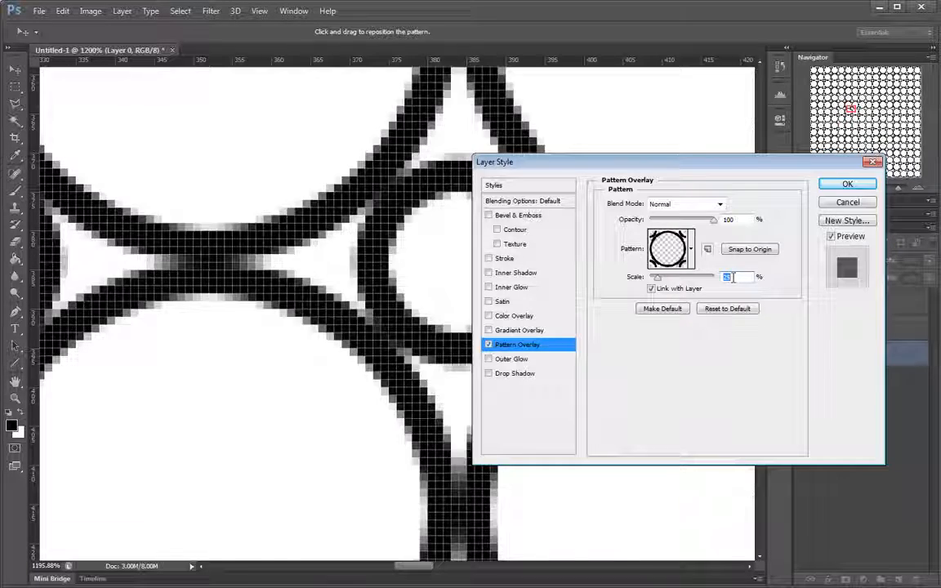
# Step: Step the Pattern Overlay's scale between 24% and 25%, comparing how sharp the ring edges look at pixel level
pyautogui.press('Up')
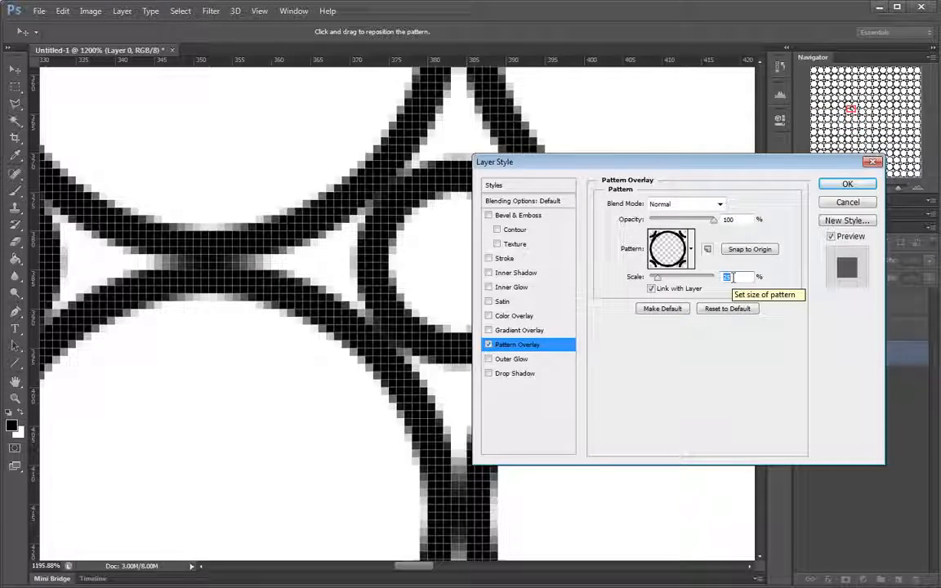
pyautogui.press('Up')
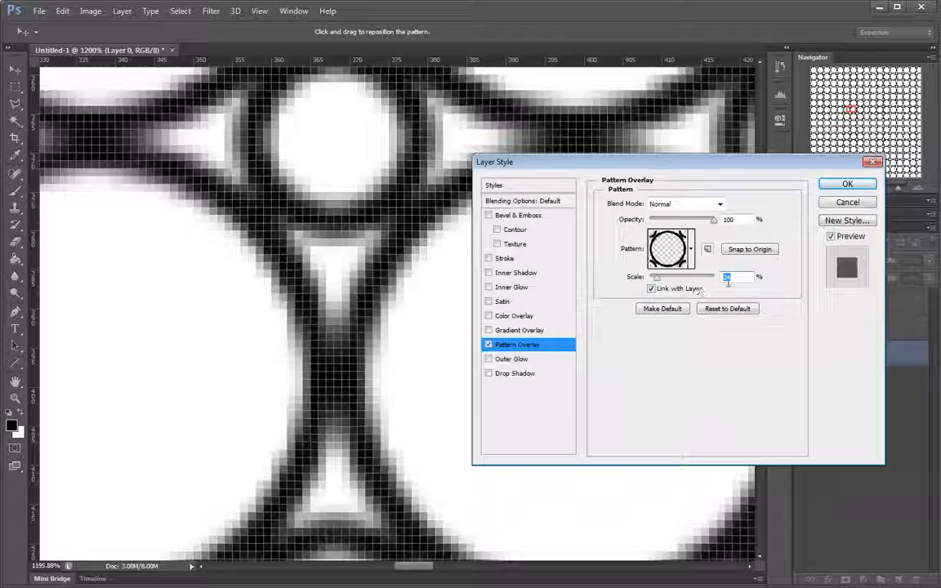
pyautogui.press('Up')
pyautogui.scroll(-10, 308, 325)
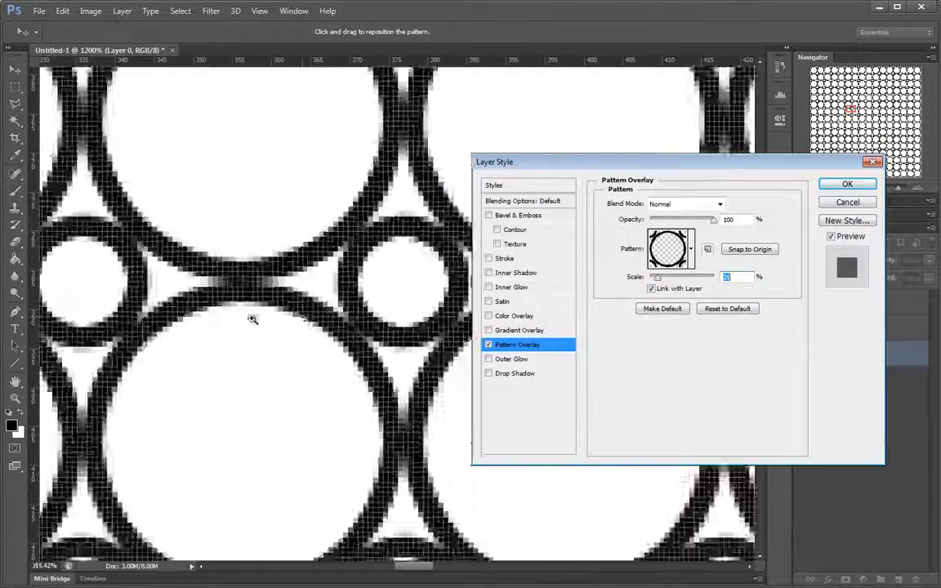
pyautogui.scroll(10, 357, 282)
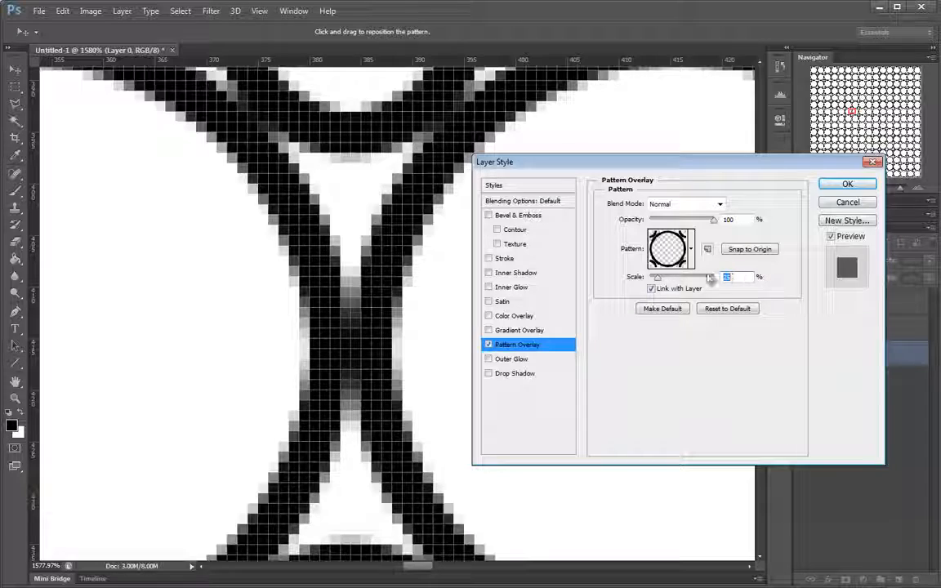
pyautogui.scroll(-5, 315, 240)
pyautogui.scroll(6, 262, 246)
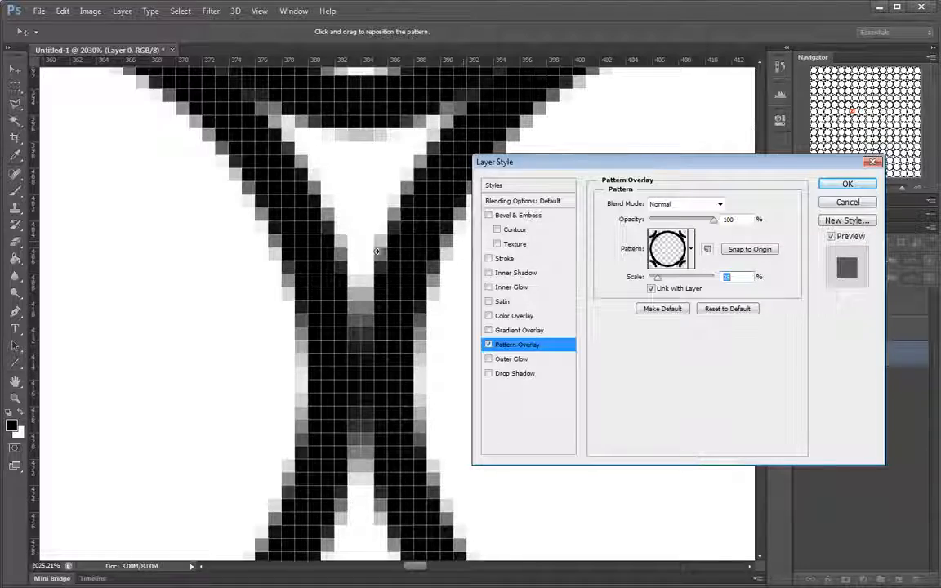
pyautogui.scroll(-5, 315, 264)
pyautogui.scroll(6, 367, 261)
pyautogui.scroll(-1, 368, 261)
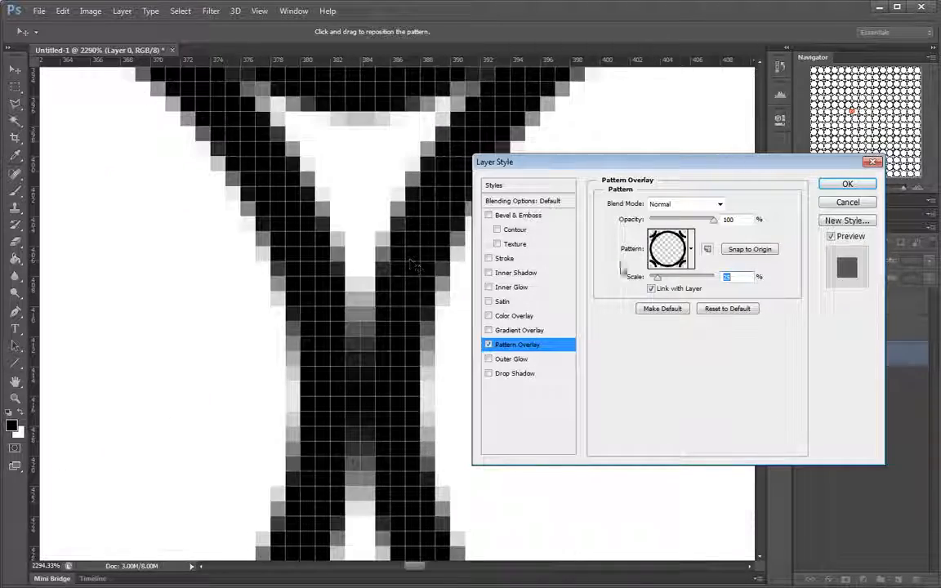
# Step: Set the Pattern Overlay's scale to 24% and check the ring edges both close up and across the whole canvas
pyautogui.press('Down')
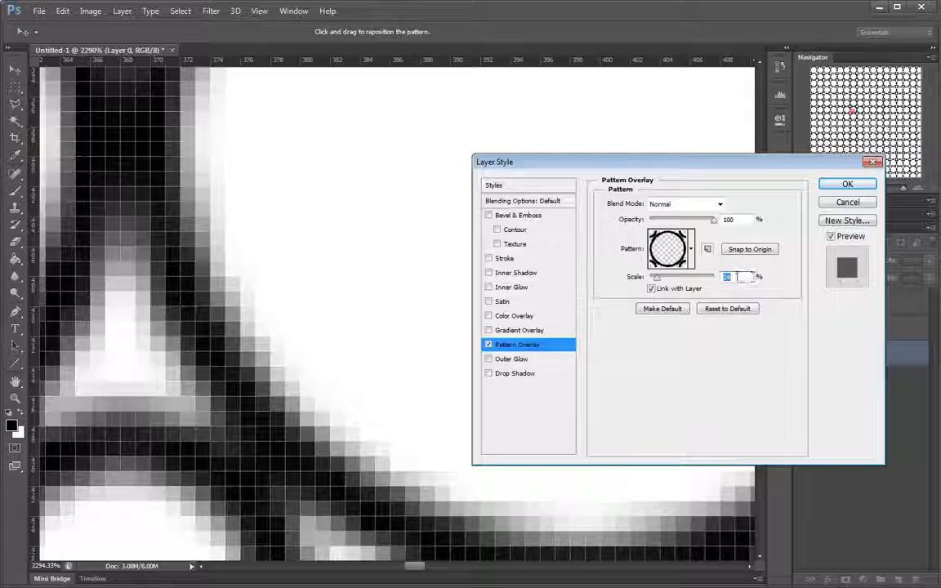
pyautogui.scroll(-6, 273, 199)
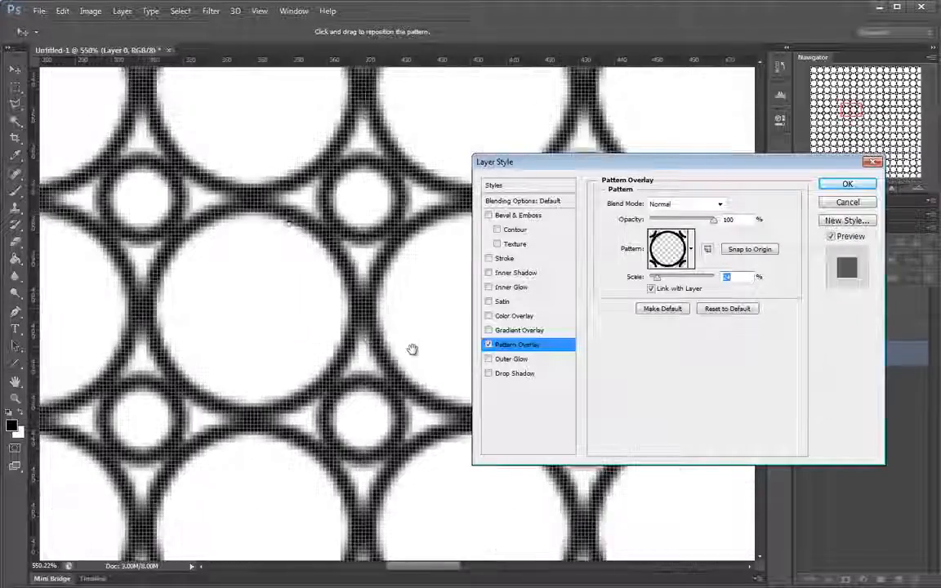
pyautogui.scroll(-4, 349, 348)
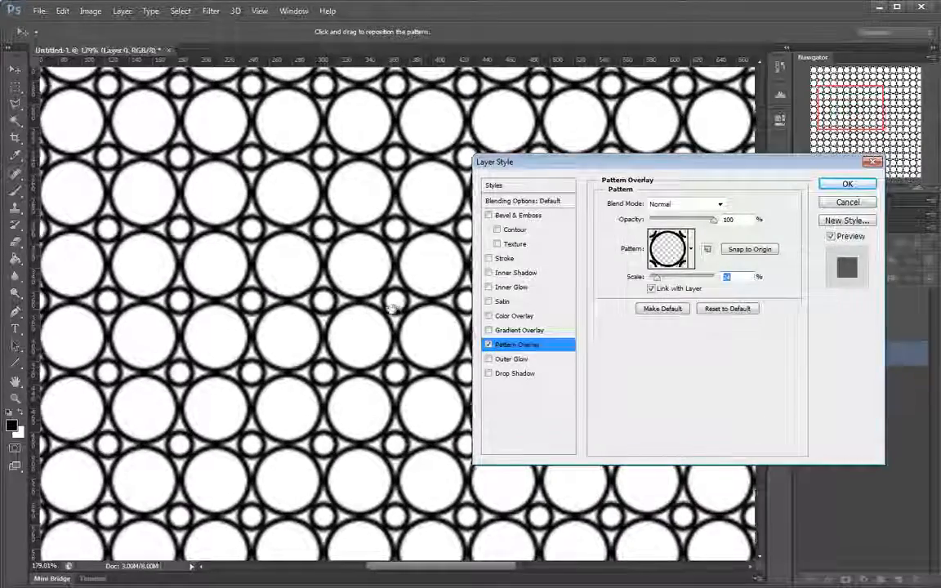
pyautogui.scroll(-3, 359, 294)
pyautogui.scroll(8, 445, 315)
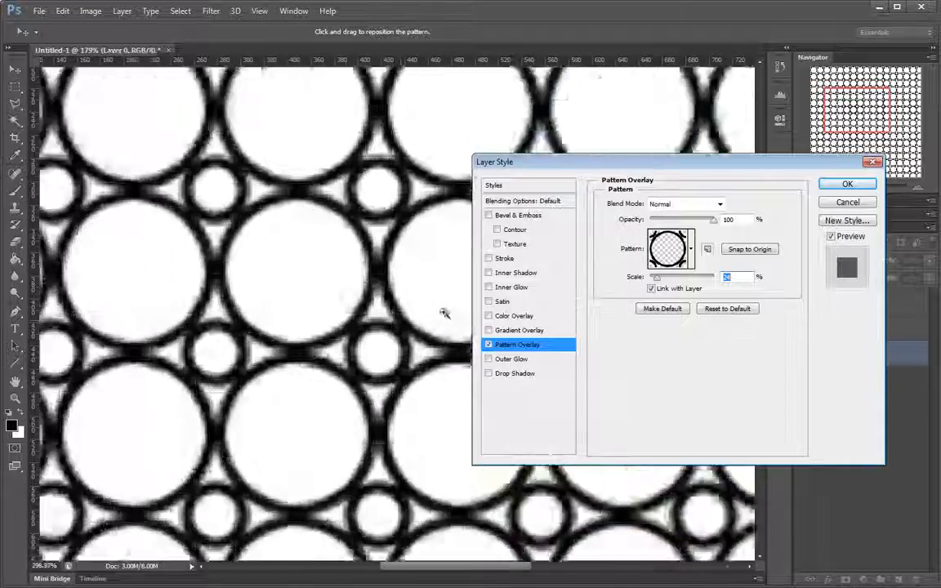
pyautogui.scroll(1, 374, 135)
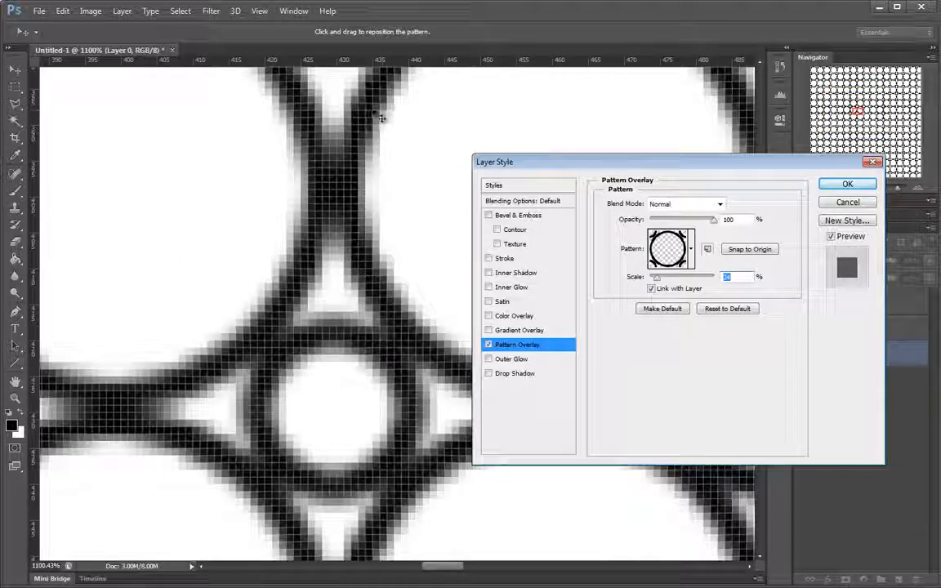
pyautogui.scroll(-10, 349, 189)
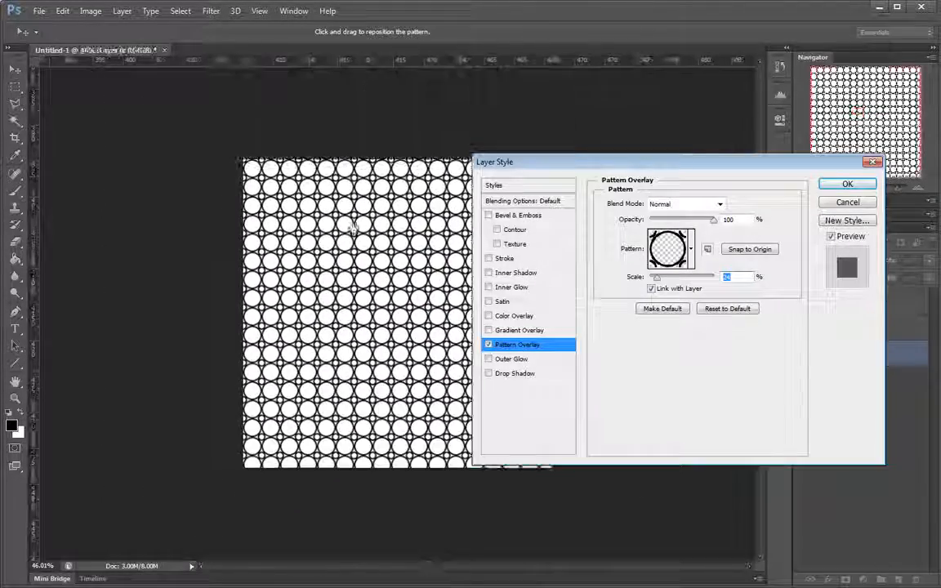
pyautogui.scroll(6, 385, 256)
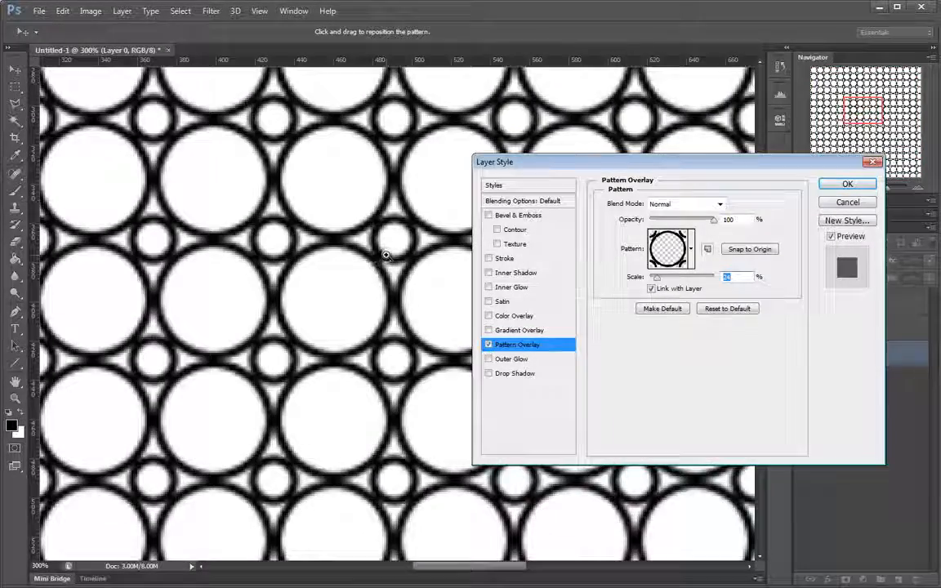
pyautogui.scroll(-5, 378, 266)
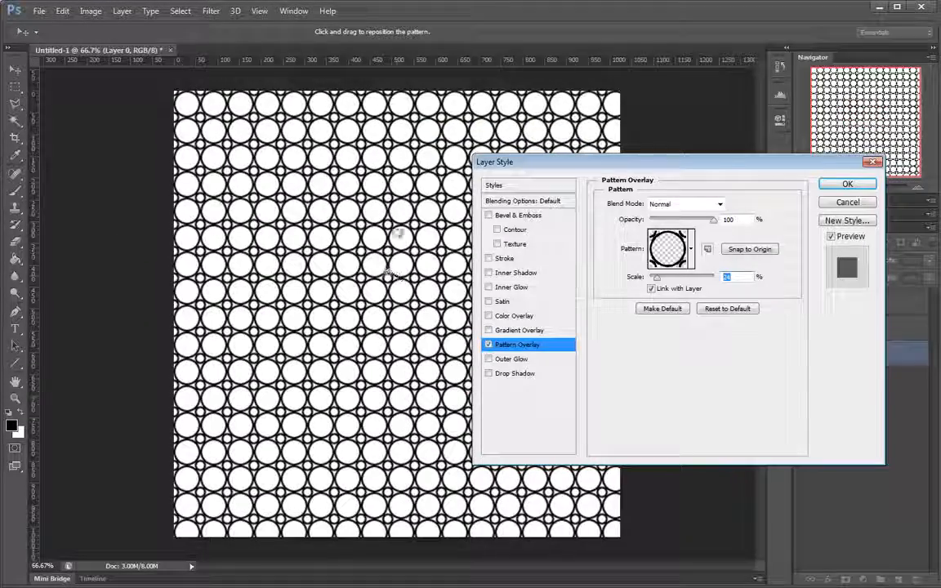
# Step: Examine the ring edges of the 24% pattern at several magnifications, with the layer style settings moved off the canvas
pyautogui.moveTo(658, 162); pyautogui.dragTo(682, 75)
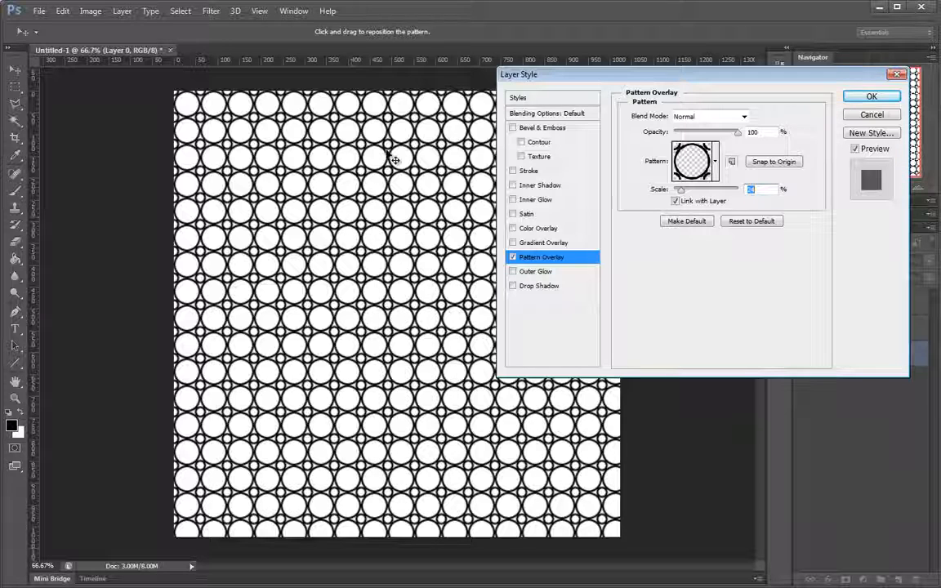
pyautogui.keyDown('ctrl'); pyautogui.click(344, 339); pyautogui.keyUp('ctrl')
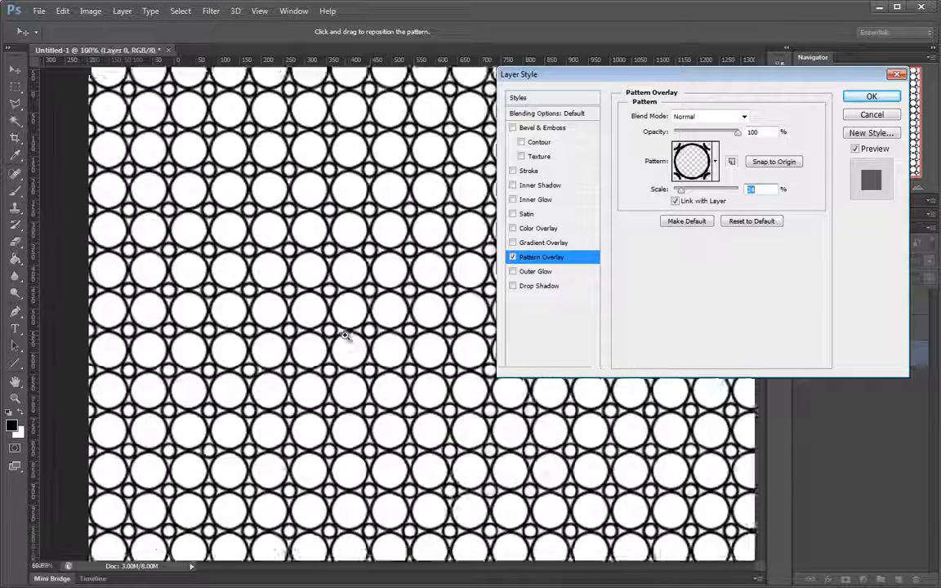
pyautogui.keyDown('ctrl'); pyautogui.click(345, 336); pyautogui.keyUp('ctrl')
pyautogui.keyDown('ctrl'); pyautogui.click(345, 336); pyautogui.keyUp('ctrl')
pyautogui.moveTo(342, 337); pyautogui.dragTo(368, 341)
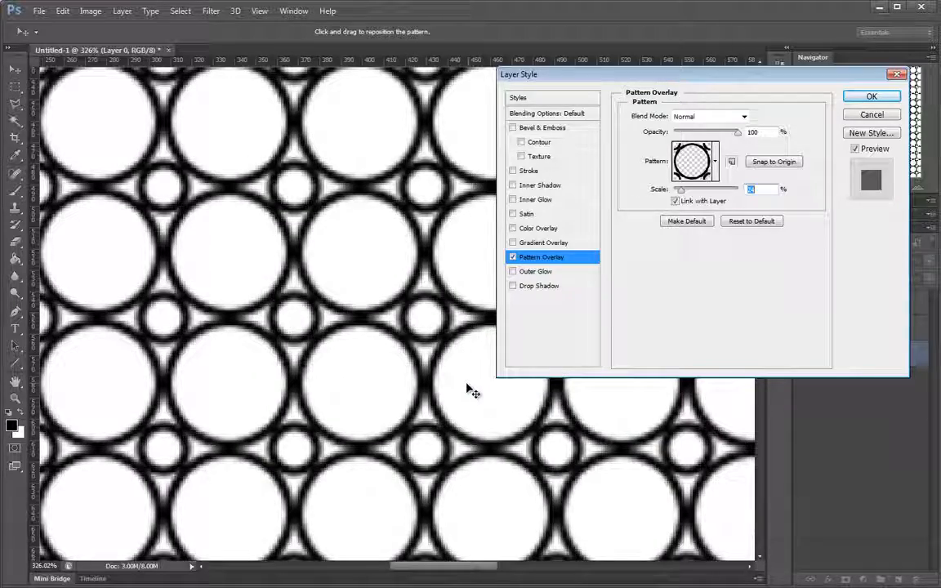
pyautogui.moveTo(391, 395); pyautogui.dragTo(378, 372)
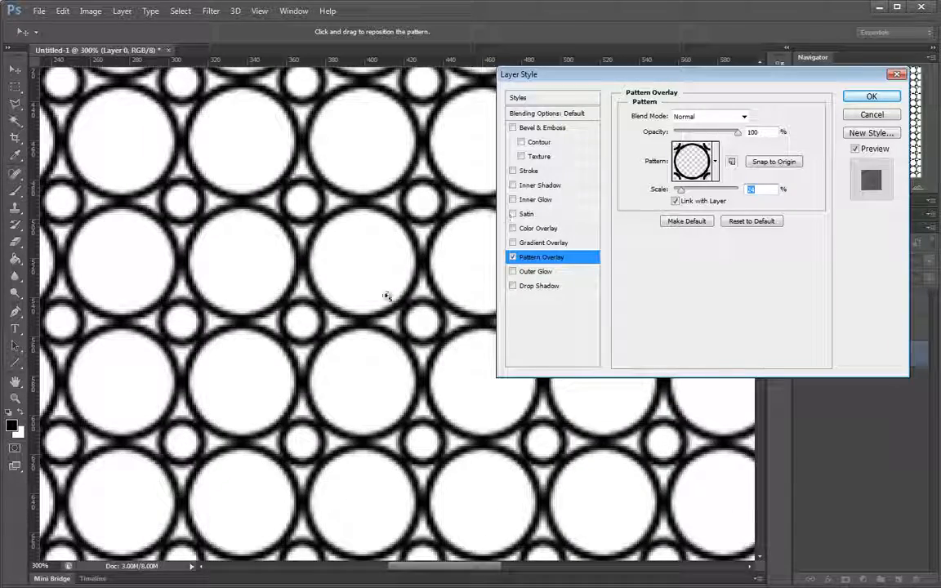
pyautogui.moveTo(387, 294); pyautogui.dragTo(424, 313)
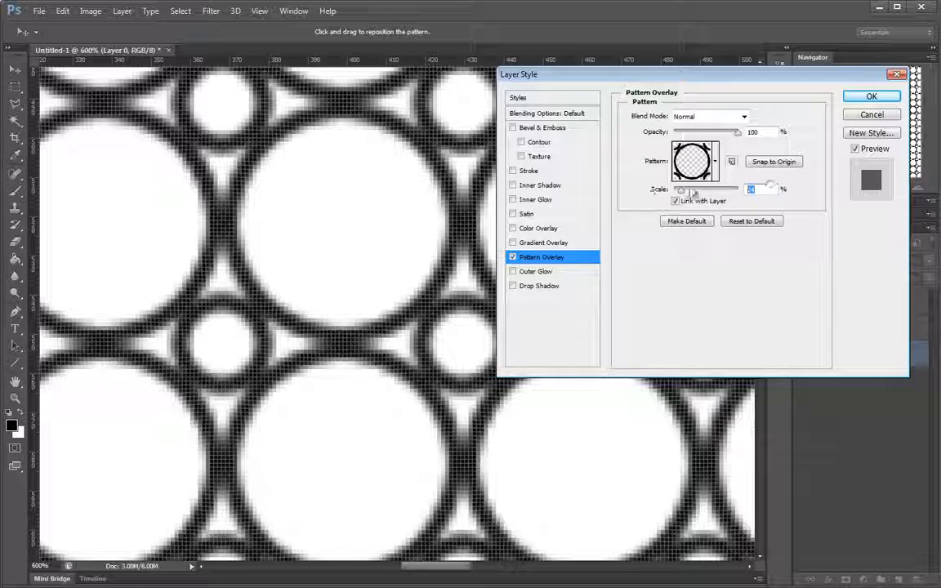
pyautogui.moveTo(408, 201); pyautogui.dragTo(317, 207)
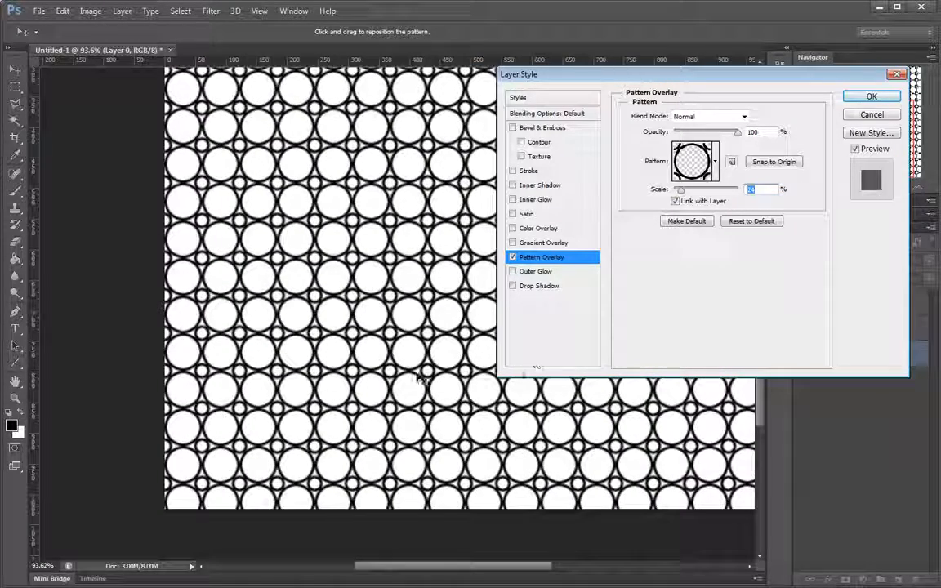
# Step: Enlarge the Pattern Overlay's scale to 100% for comparison and reduce it to about 10%
pyautogui.moveTo(680, 190); pyautogui.dragTo(710, 202)
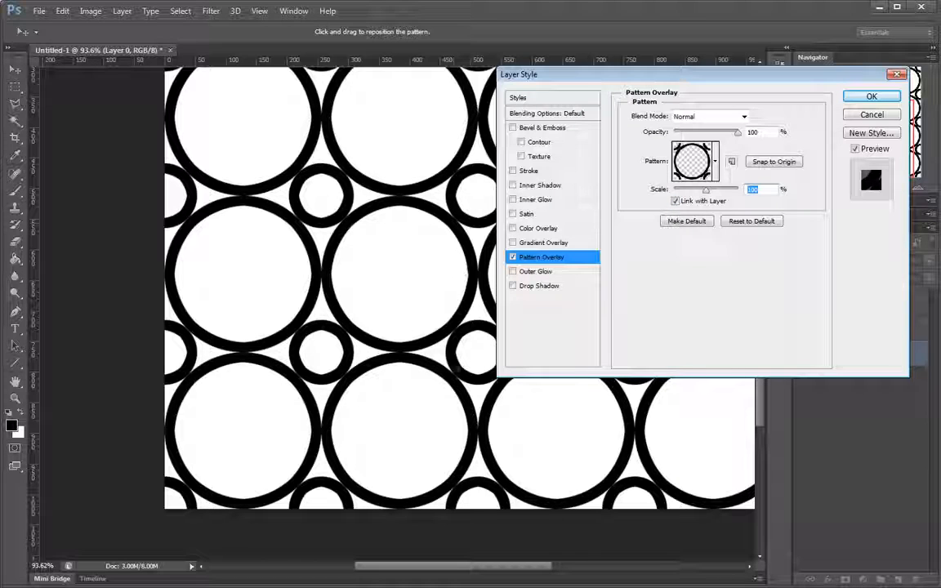
pyautogui.moveTo(443, 289); pyautogui.dragTo(466, 286)
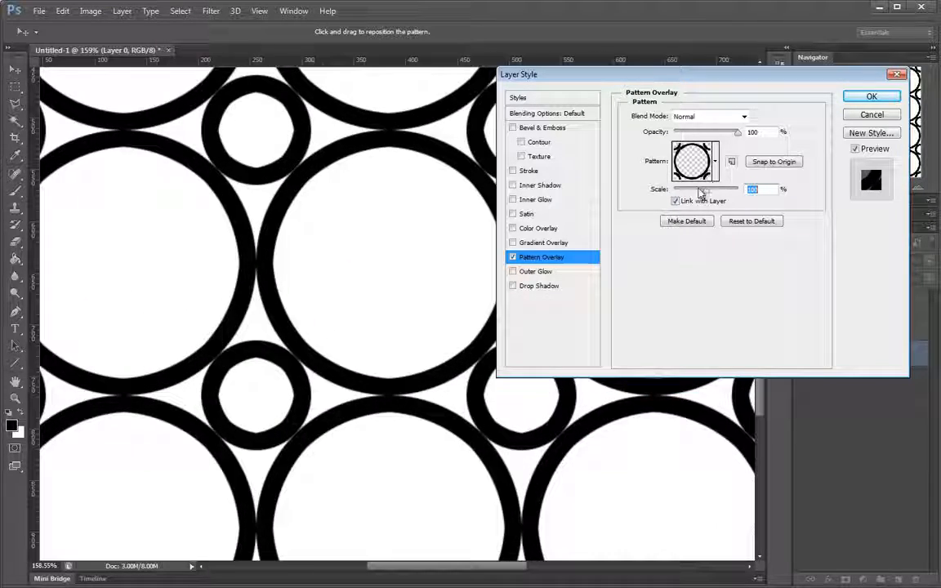
pyautogui.moveTo(706, 189); pyautogui.dragTo(678, 190)
pyautogui.moveTo(436, 224); pyautogui.dragTo(408, 252)
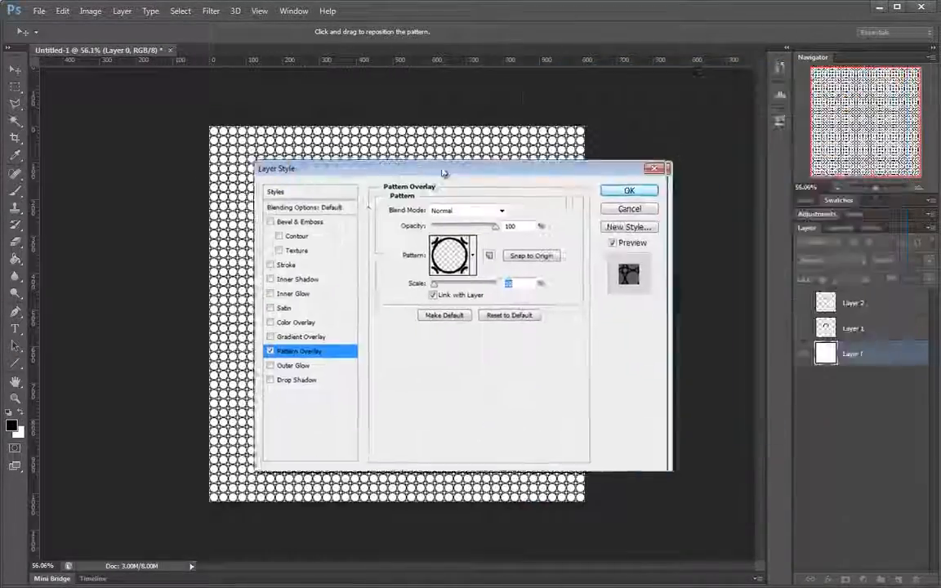
# Step: Append the Artist Surfaces set to the overlay's available patterns and enlarge the pattern picker to fit them
pyautogui.click(447, 260)
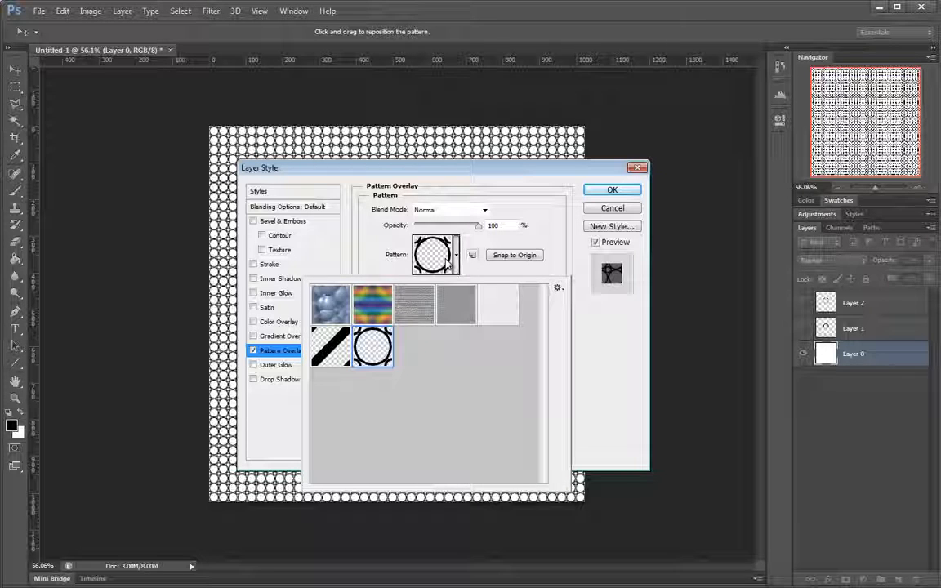
pyautogui.click(447, 260)
pyautogui.click(447, 260)
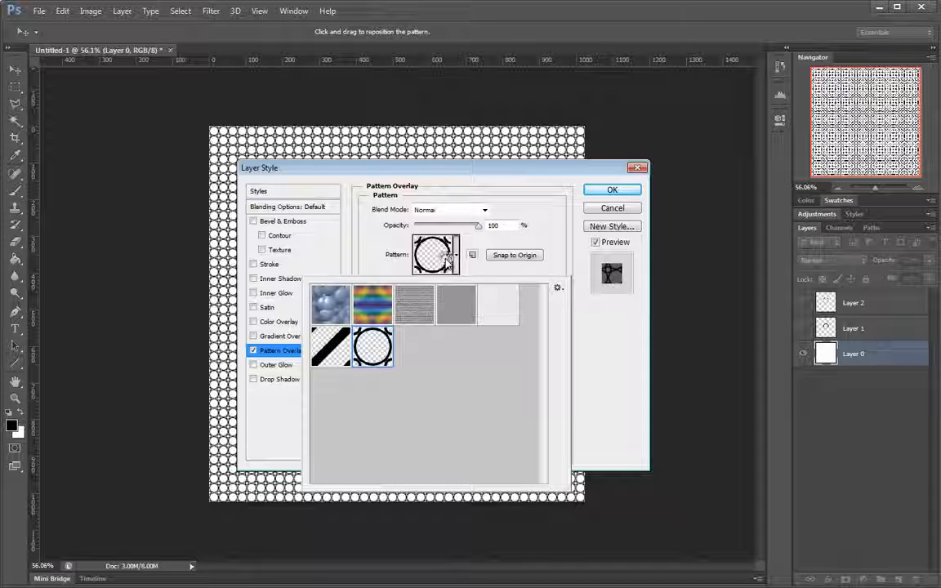
pyautogui.click(455, 258)
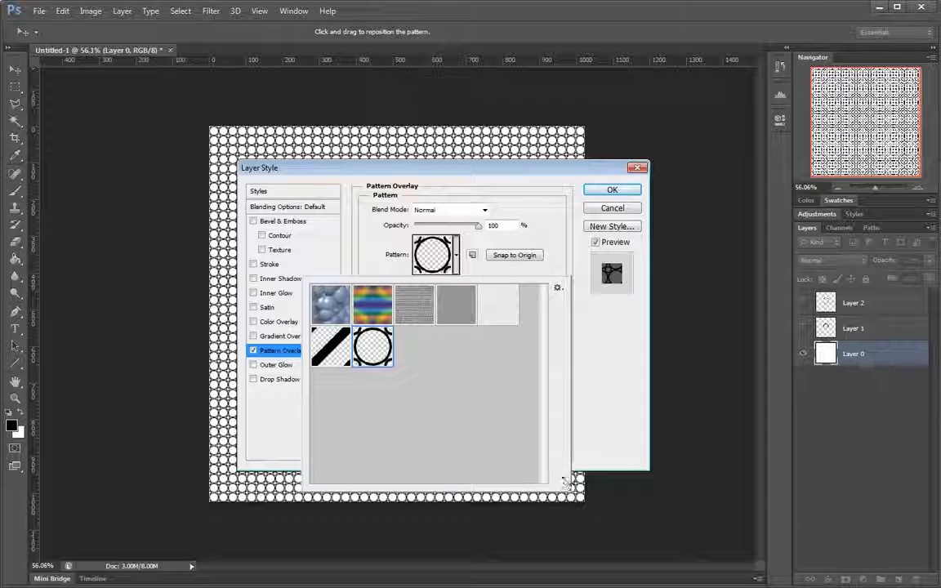
pyautogui.moveTo(564, 482); pyautogui.dragTo(571, 527)
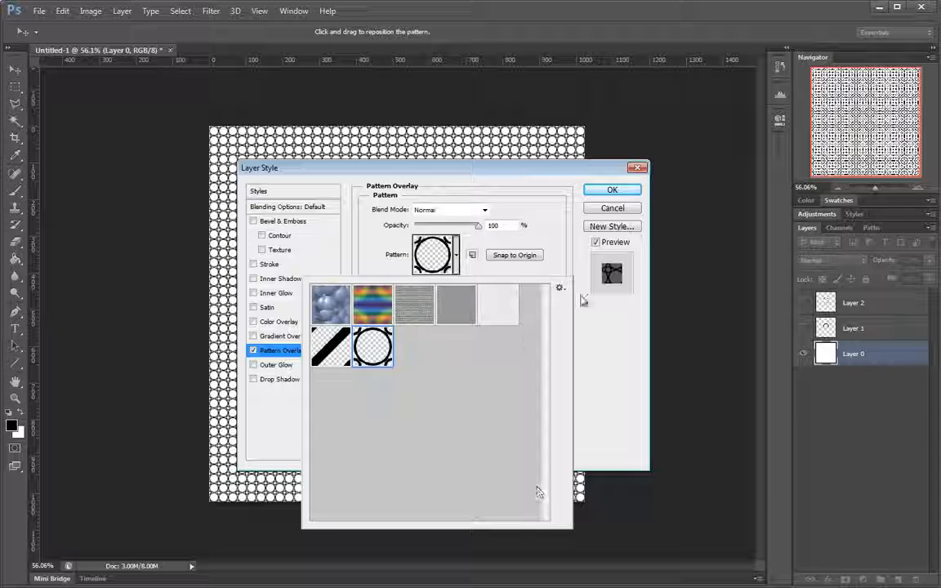
pyautogui.click(561, 288)
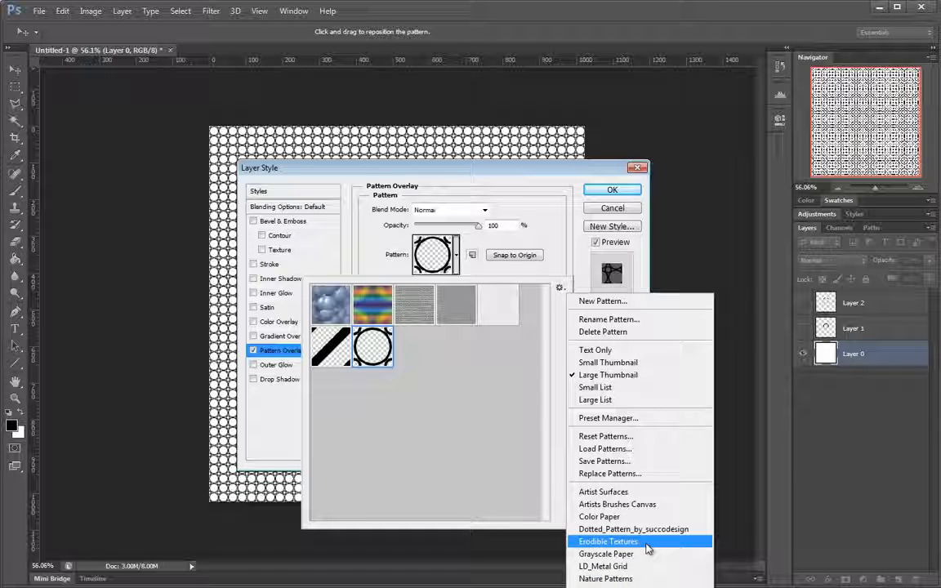
pyautogui.click(590, 492)
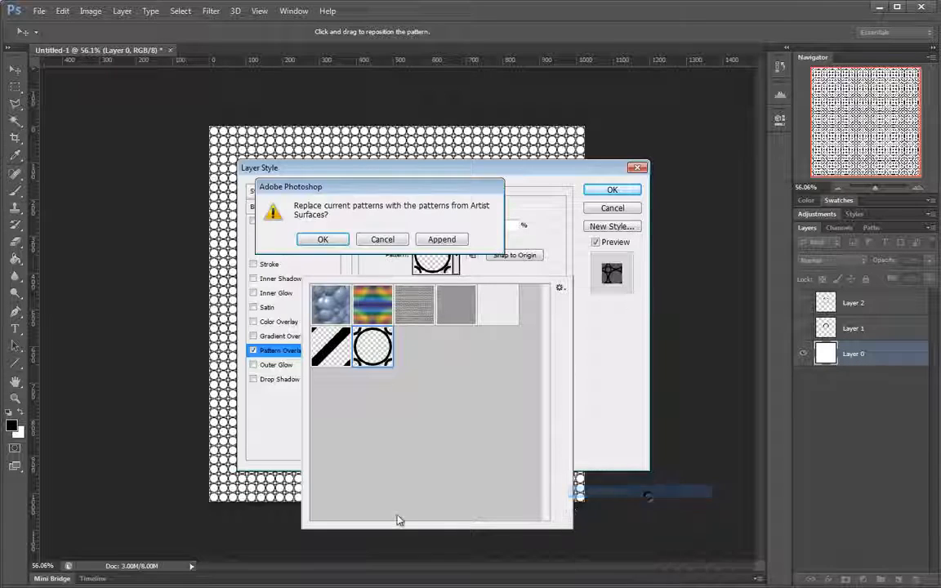
pyautogui.moveTo(368, 191); pyautogui.dragTo(418, 204)
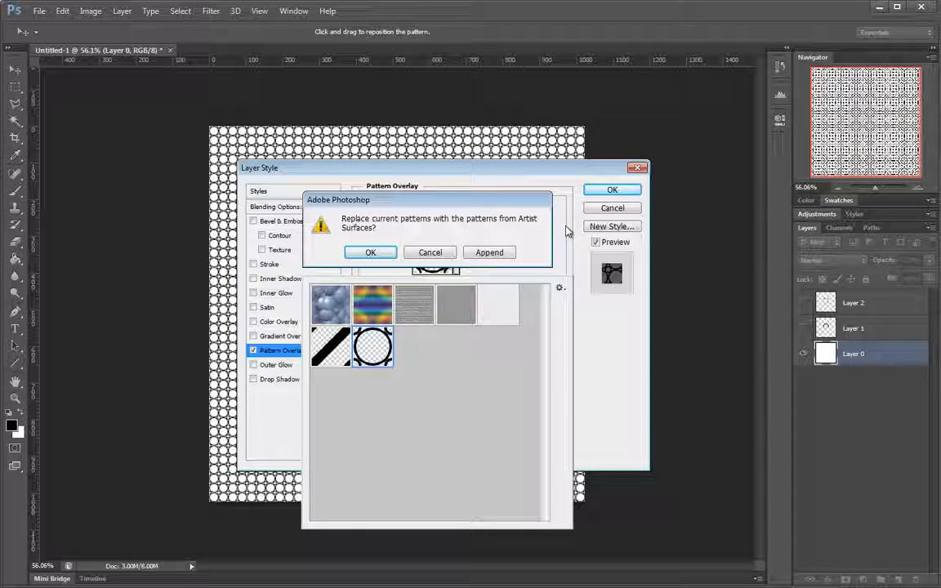
pyautogui.click(507, 257)
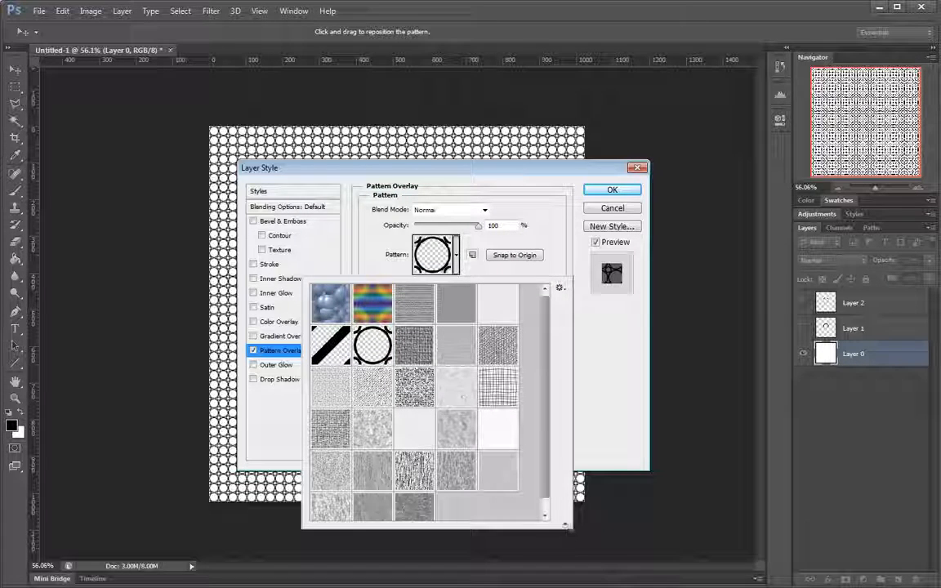
pyautogui.moveTo(567, 527); pyautogui.dragTo(597, 541)
# Step: Try the Small Thumbnail view for the pattern picker and return it to Large Thumbnail
pyautogui.click(593, 288)
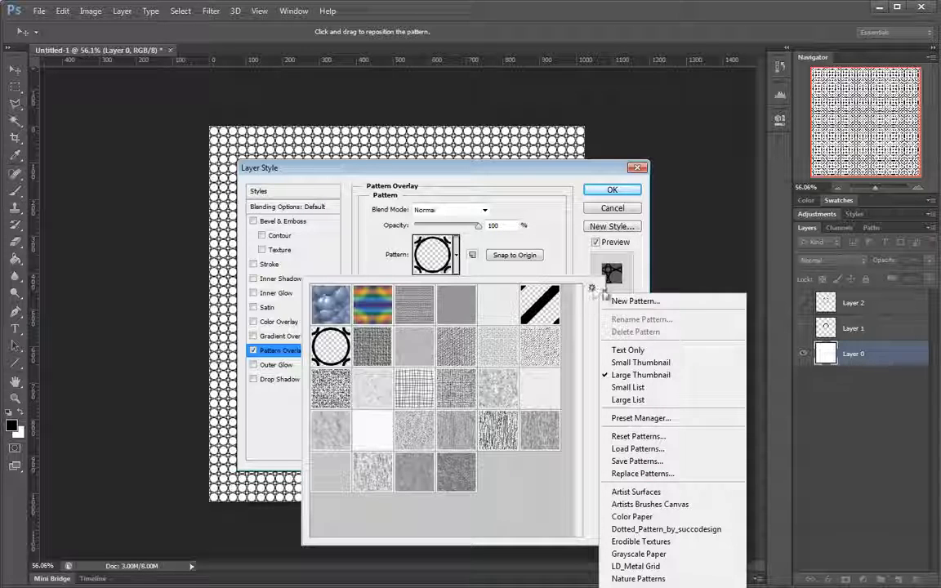
pyautogui.click(640, 362)
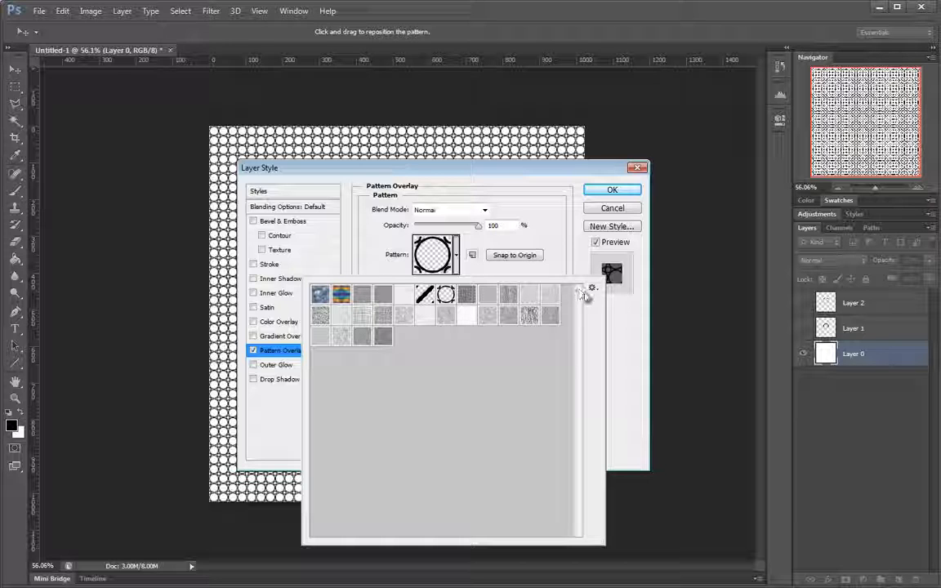
pyautogui.click(591, 289)
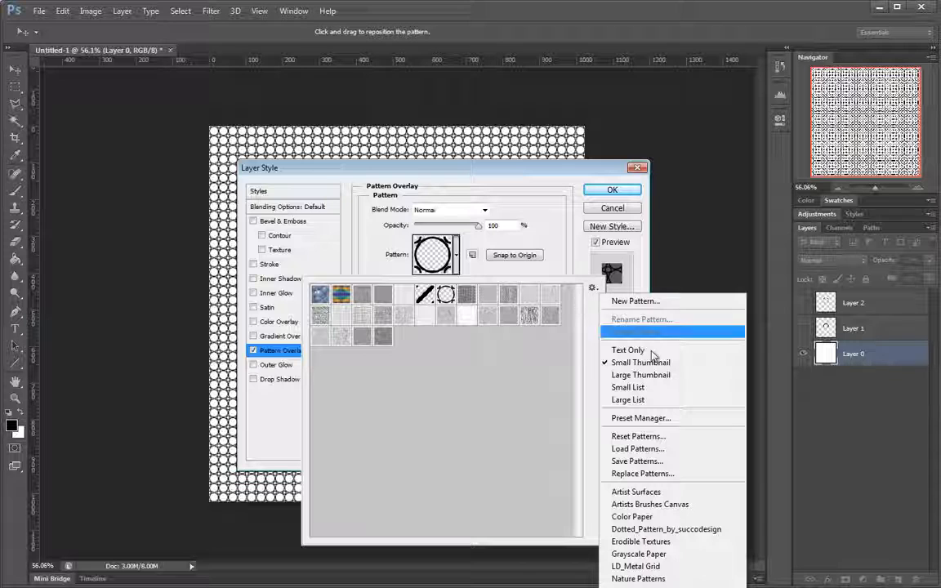
pyautogui.click(640, 375)
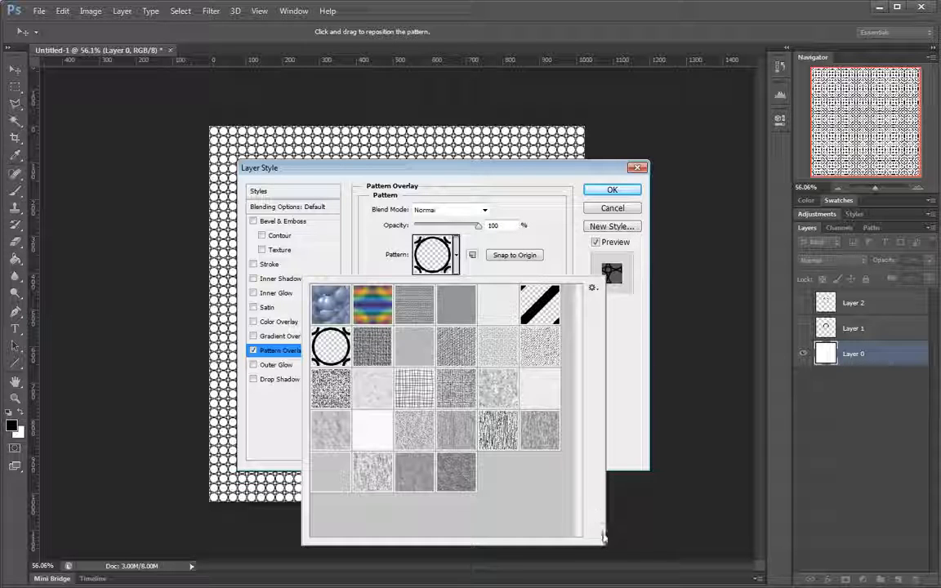
# Step: Preview several Artist Surfaces patterns in the overlay, reselect the ring tile pattern, and apply the layer style
pyautogui.moveTo(603, 537); pyautogui.dragTo(619, 520)
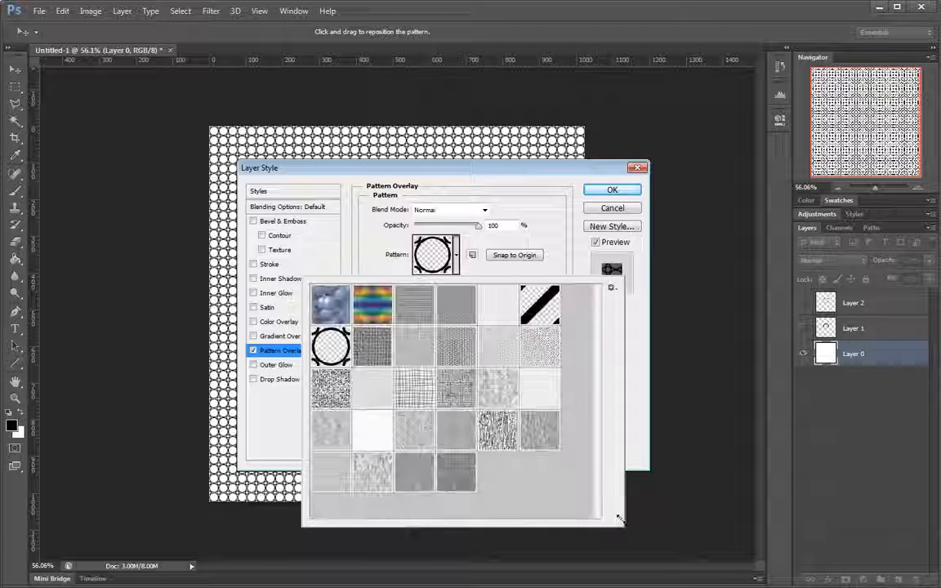
pyautogui.click(456, 390)
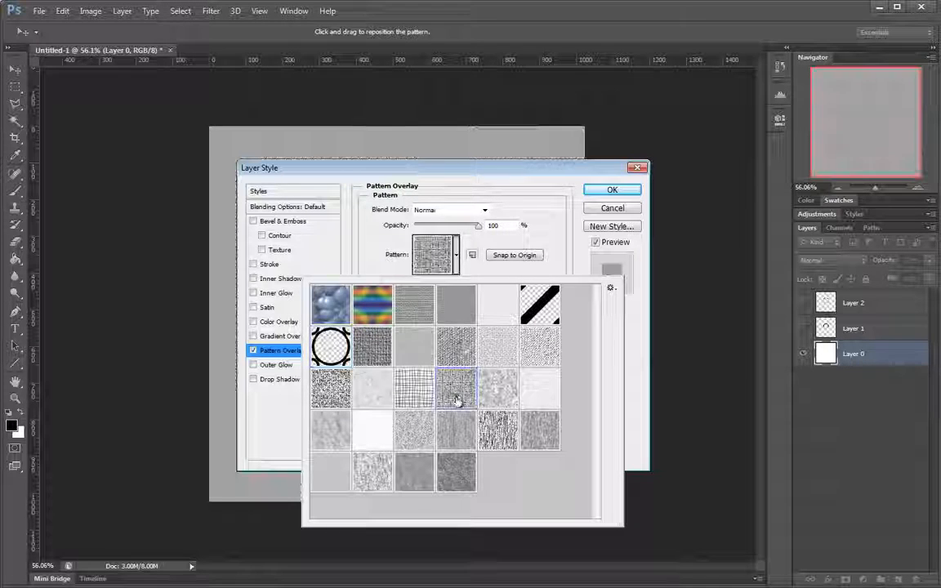
pyautogui.click(415, 395)
pyautogui.click(410, 463)
pyautogui.click(493, 397)
pyautogui.click(332, 346)
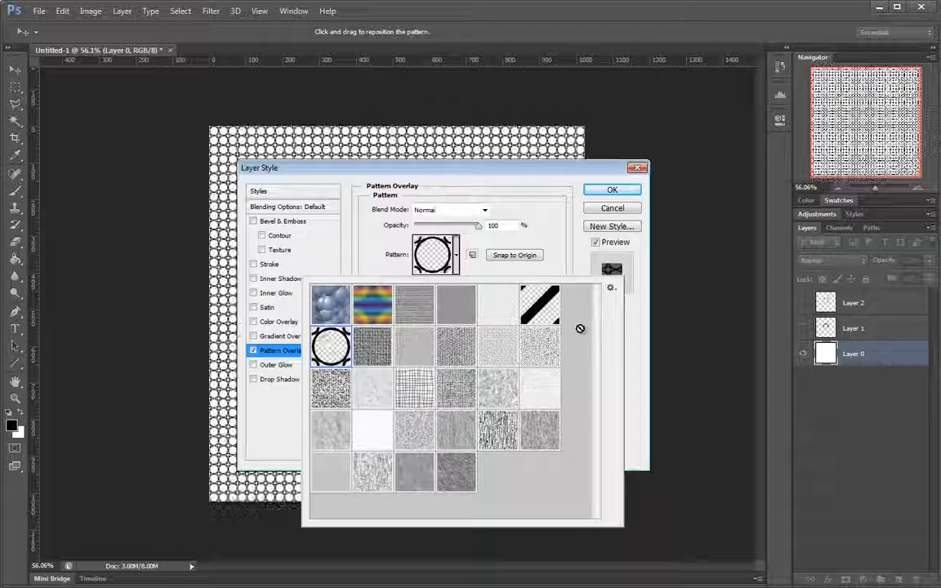
pyautogui.click(496, 214)
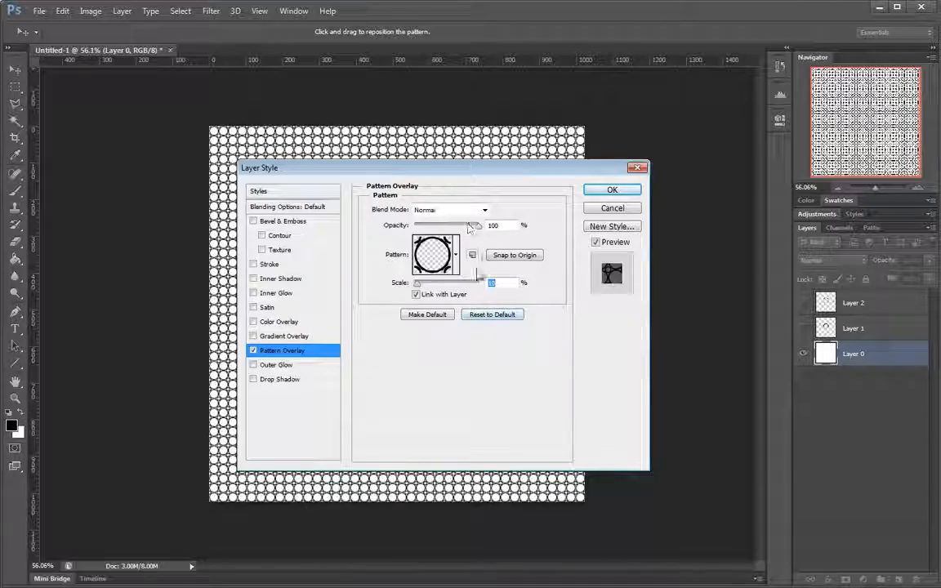
pyautogui.click(612, 190)
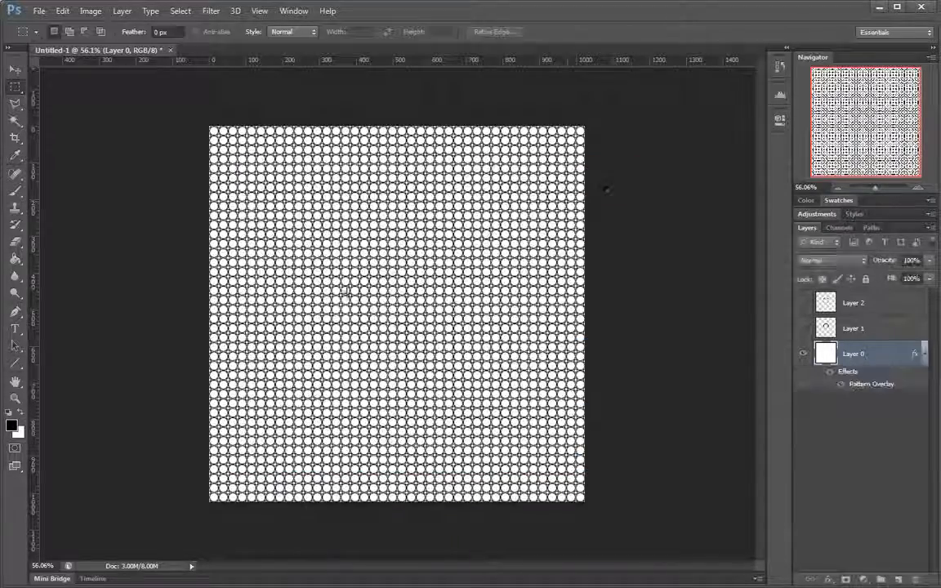
# Step: Reopen the Pattern Overlay settings of Layer 0 and set the pattern scale to 100%
pyautogui.scroll(6, 467, 293)
pyautogui.scroll(-6, 467, 293)
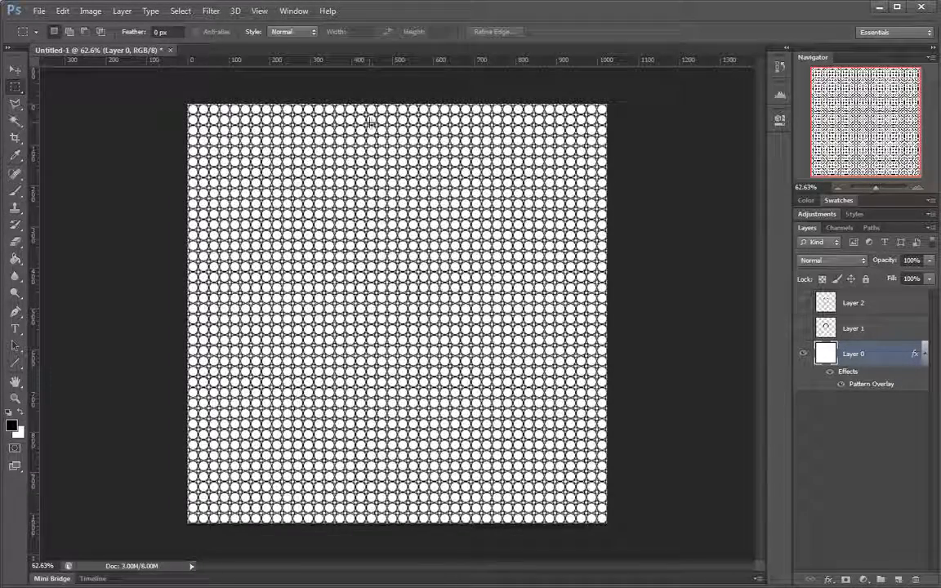
pyautogui.doubleClick(911, 391)
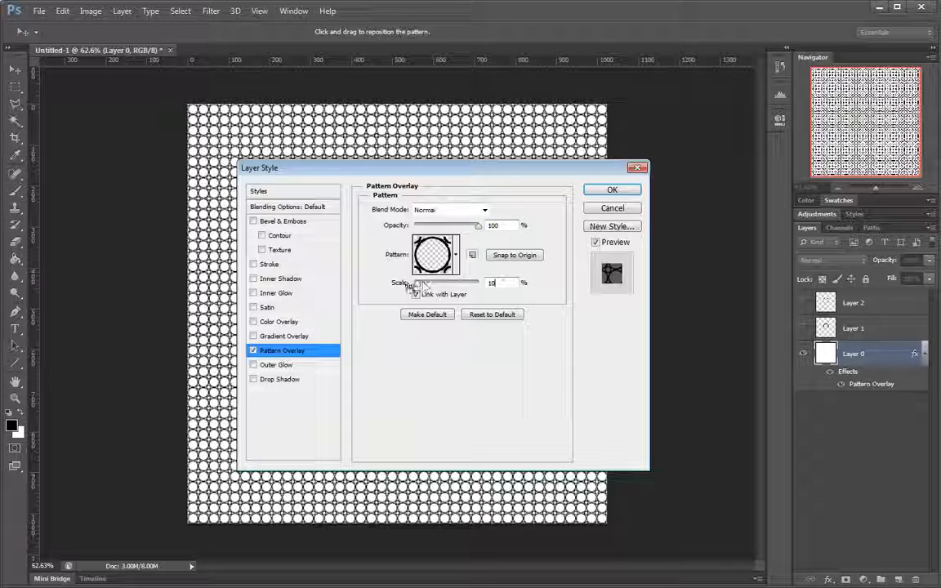
pyautogui.write('0')
pyautogui.press('Return')
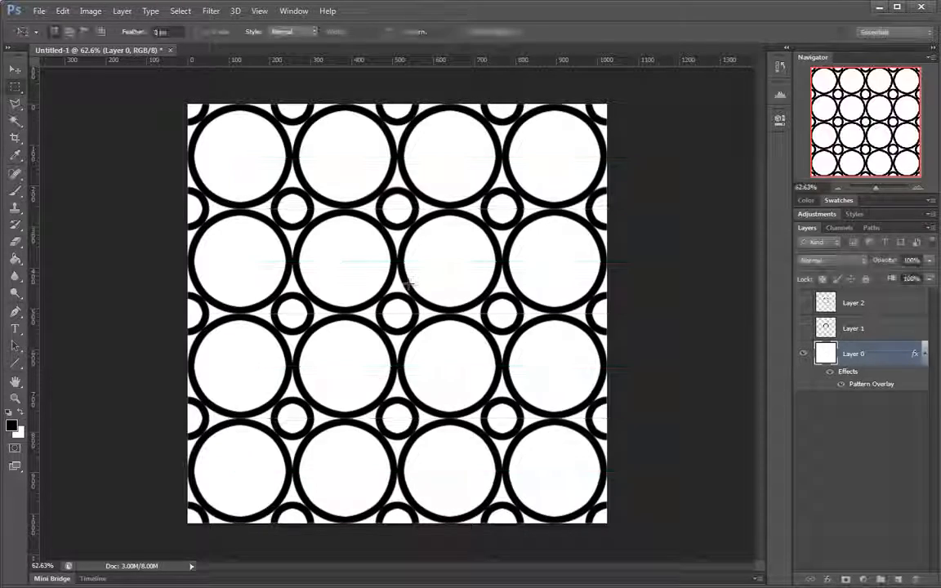
# Step: Marquee a rectangular region of the ring pattern, shift the selection to another spot, and deselect it
pyautogui.moveTo(409, 284); pyautogui.dragTo(438, 276)
pyautogui.moveTo(418, 225); pyautogui.dragTo(507, 277)
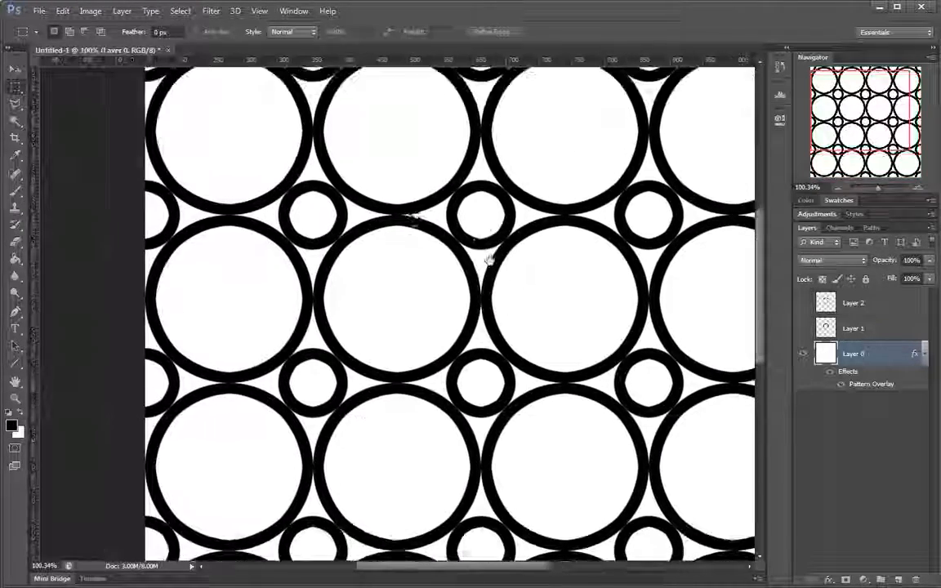
pyautogui.moveTo(367, 135); pyautogui.dragTo(563, 343)
pyautogui.moveTo(509, 260); pyautogui.dragTo(359, 230)
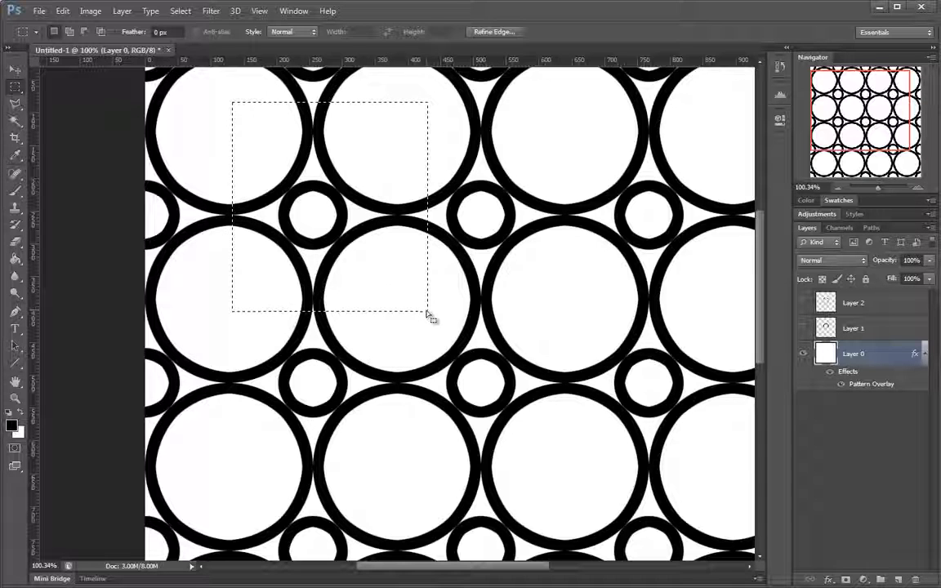
pyautogui.click(443, 102)
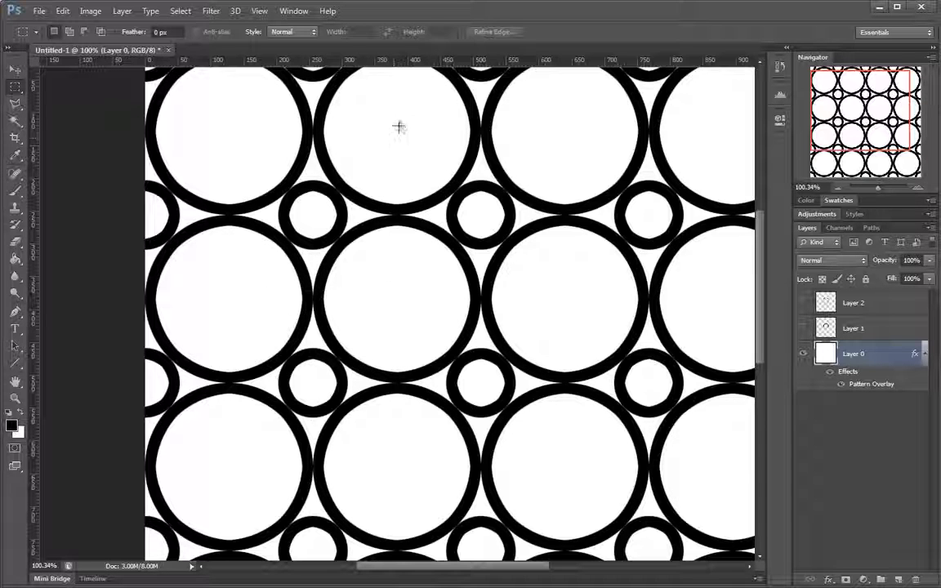
# Step: Marquee a square around a small ring, move it over the neighbouring ring, examine the enclosed pattern, and deselect it
pyautogui.moveTo(397, 127); pyautogui.dragTo(219, 317)
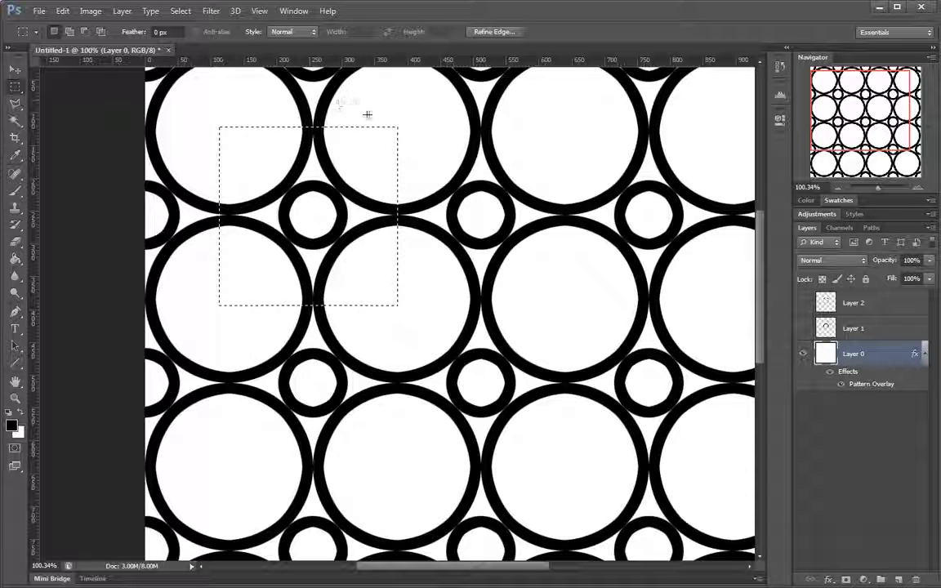
pyautogui.moveTo(307, 238); pyautogui.dragTo(523, 220)
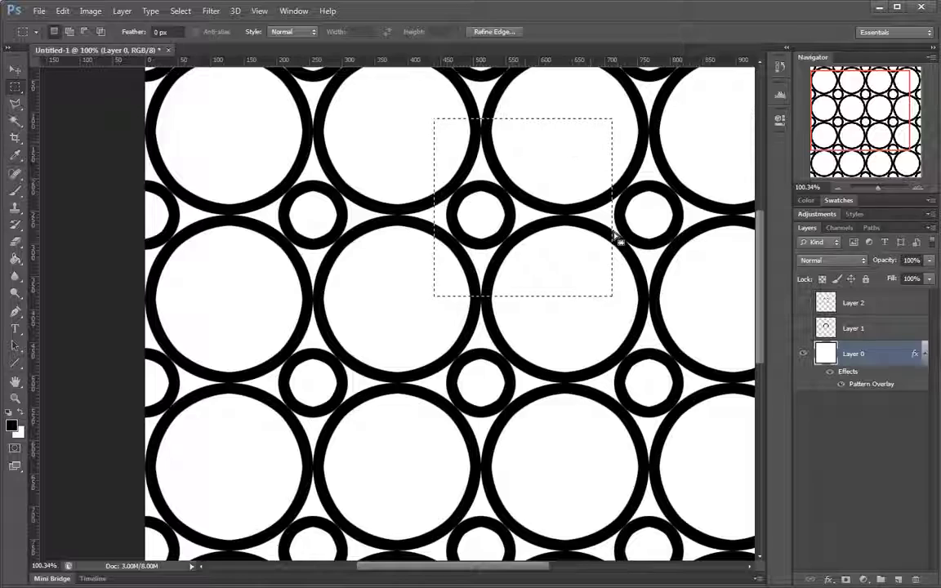
pyautogui.moveTo(609, 207); pyautogui.dragTo(674, 214)
pyautogui.moveTo(611, 231); pyautogui.dragTo(636, 311)
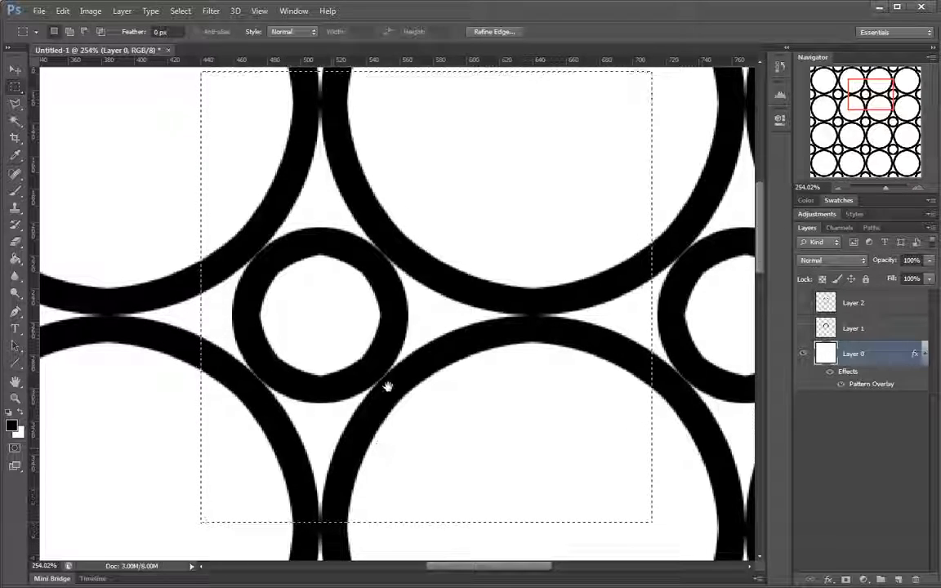
pyautogui.moveTo(385, 432); pyautogui.dragTo(396, 366)
pyautogui.scroll(-3, 397, 366)
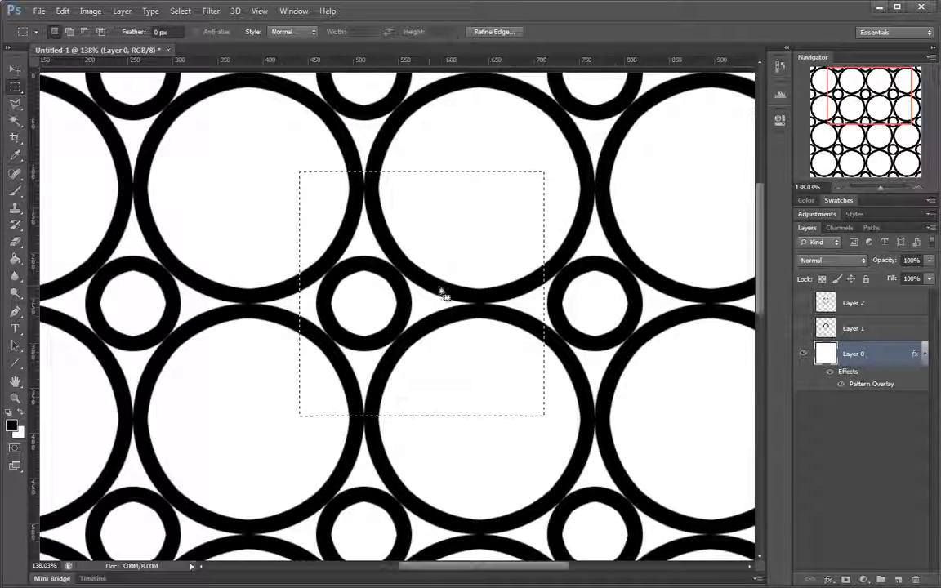
pyautogui.scroll(-4, 456, 252)
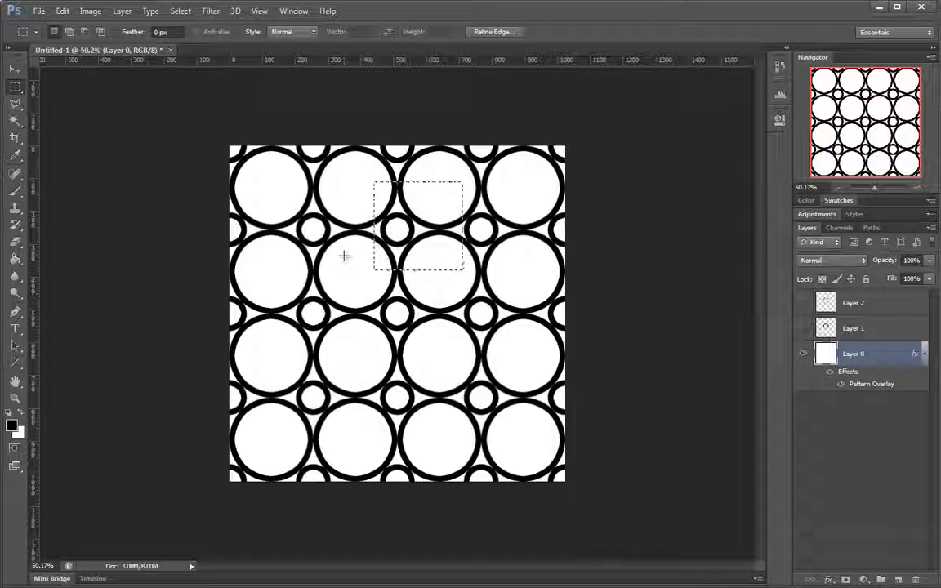
pyautogui.hotkey('ctrl', 'd')
# Step: Marquee trial areas across the rings, look up the Define Pattern command without running it, and clear the selections
pyautogui.moveTo(352, 257); pyautogui.dragTo(361, 255)
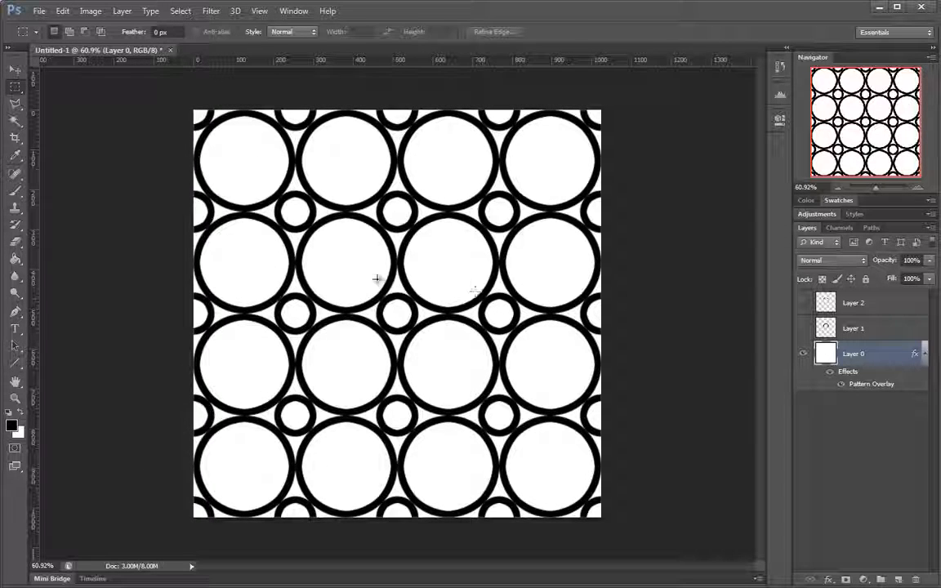
pyautogui.moveTo(329, 175); pyautogui.dragTo(484, 322)
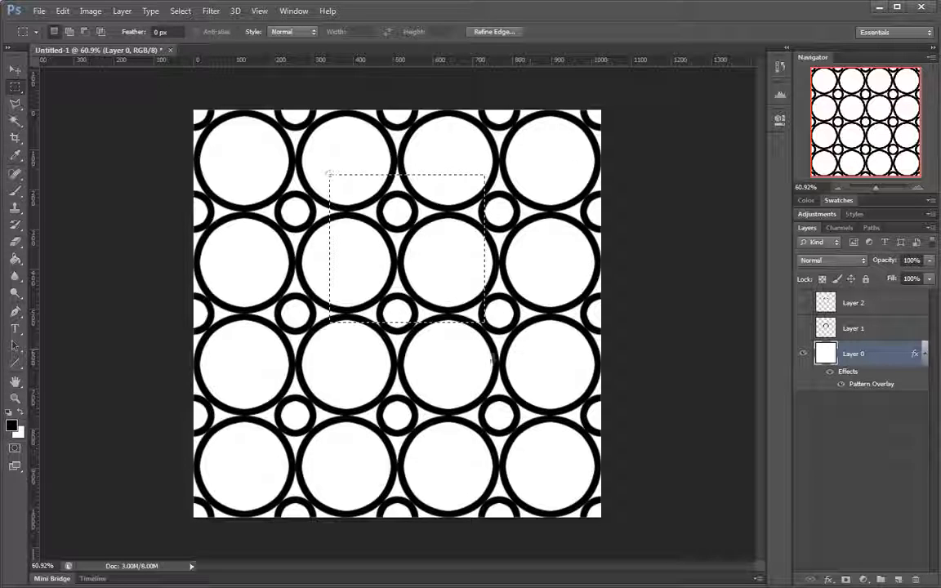
pyautogui.click(62, 11)
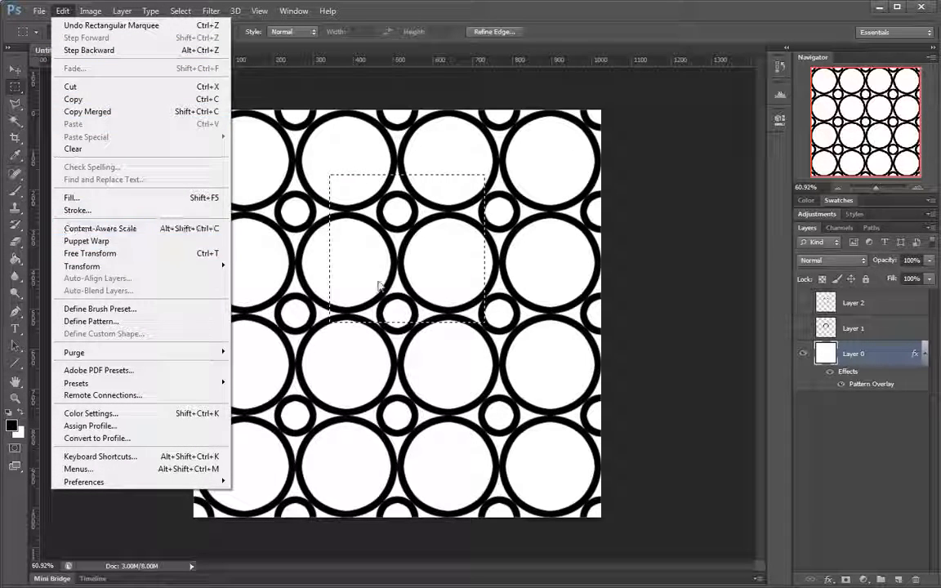
pyautogui.click(544, 197)
pyautogui.click(533, 274)
pyautogui.scroll(3, 513, 312)
pyautogui.scroll(-4, 509, 314)
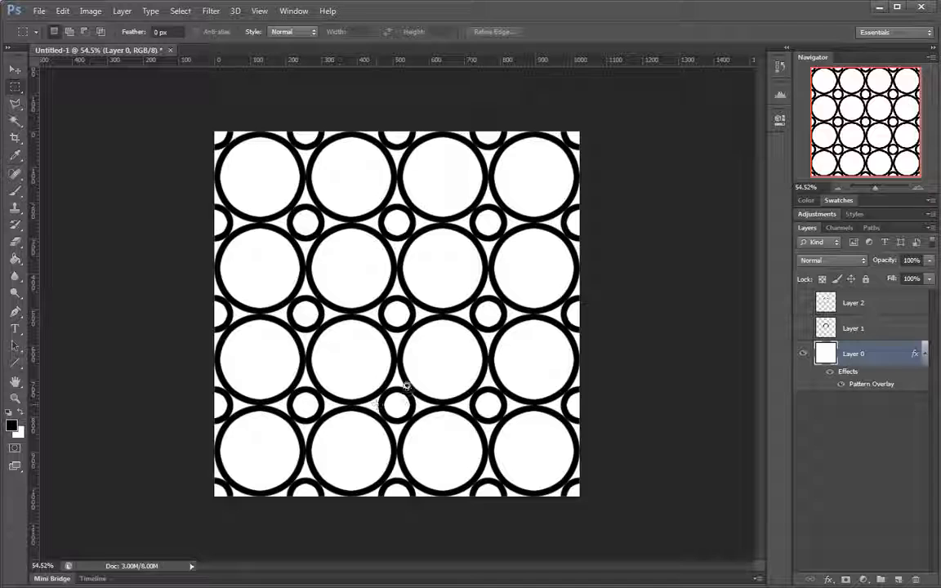
pyautogui.scroll(2, 417, 384)
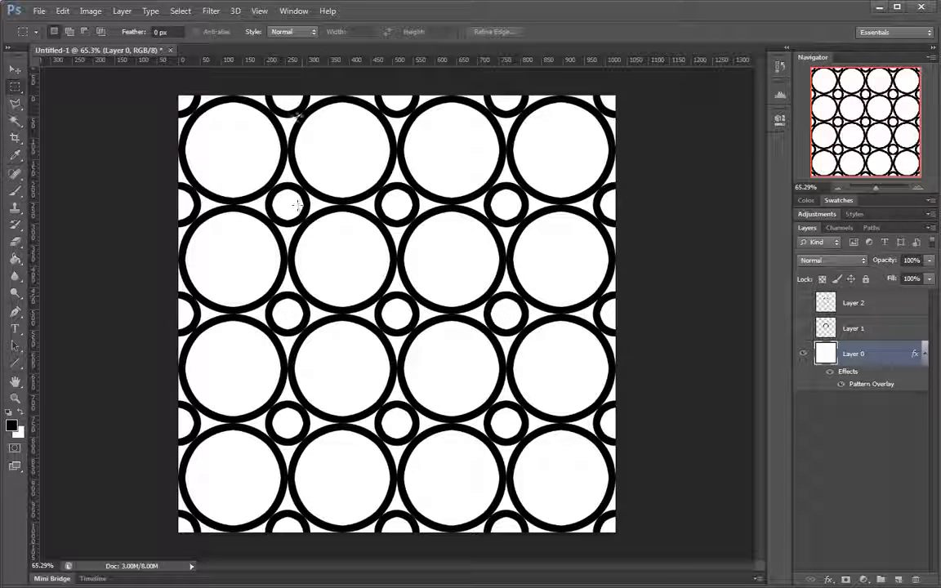
pyautogui.moveTo(338, 148); pyautogui.dragTo(458, 274)
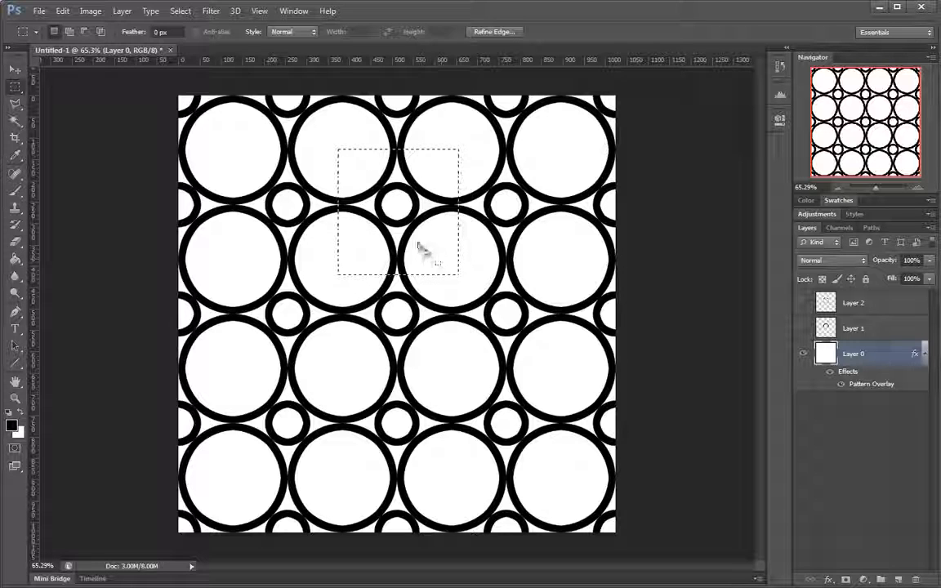
pyautogui.click(378, 337)
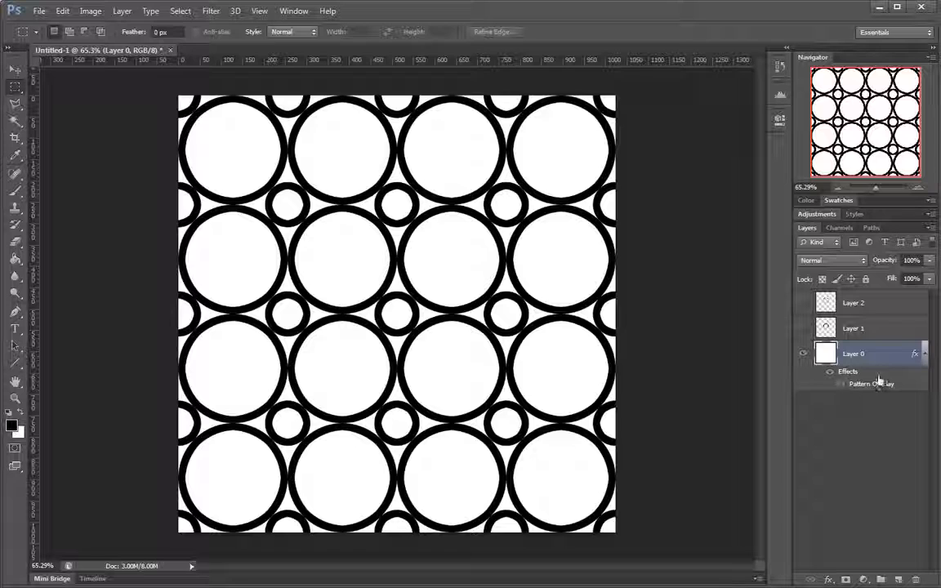
# Step: Remove the Pattern Overlay effect from Layer 0 and delete Layer 1 and Layer 2
pyautogui.moveTo(918, 492); pyautogui.dragTo(917, 579)
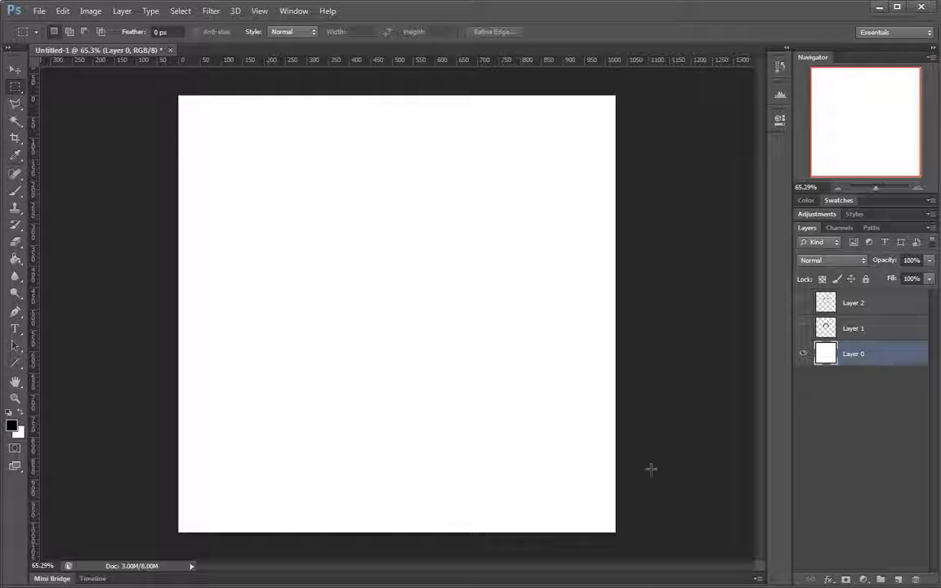
pyautogui.click(881, 330)
pyautogui.keyDown('shift'); pyautogui.click(884, 305); pyautogui.keyUp('shift')
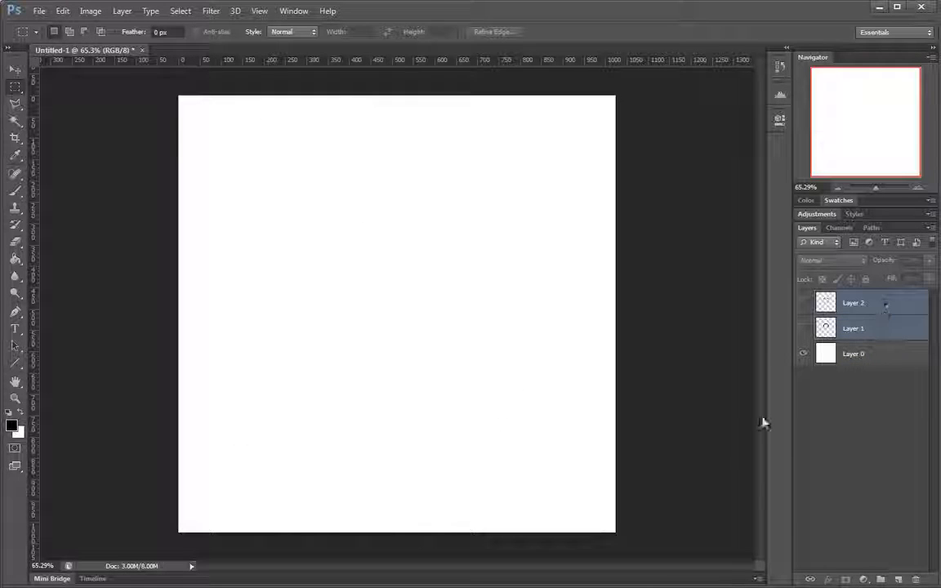
pyautogui.press('Delete')
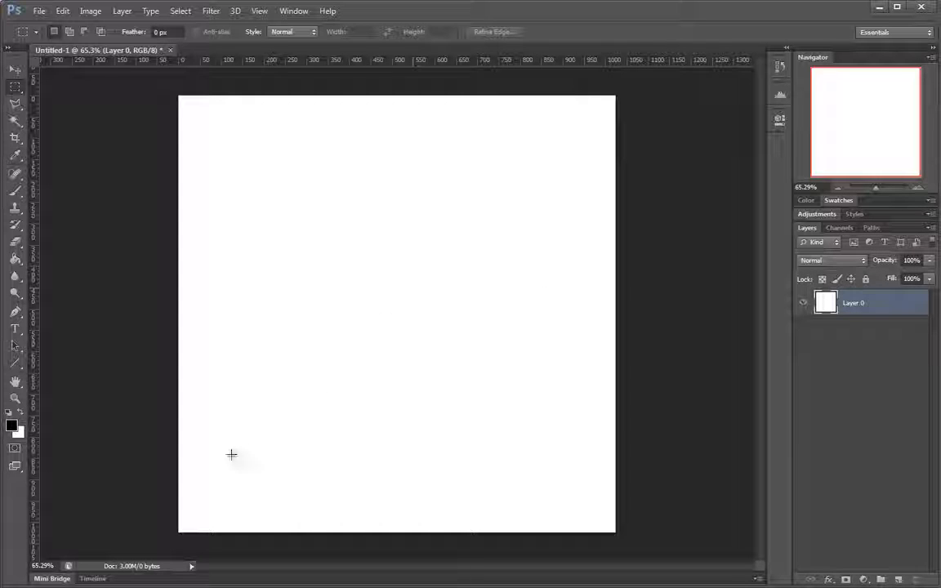
# Step: Switch to sample.png in Windows Photo Viewer, examine how the red three-armed shapes repeat, and minimize the viewer
pyautogui.hotkey('alt', 'Tab')
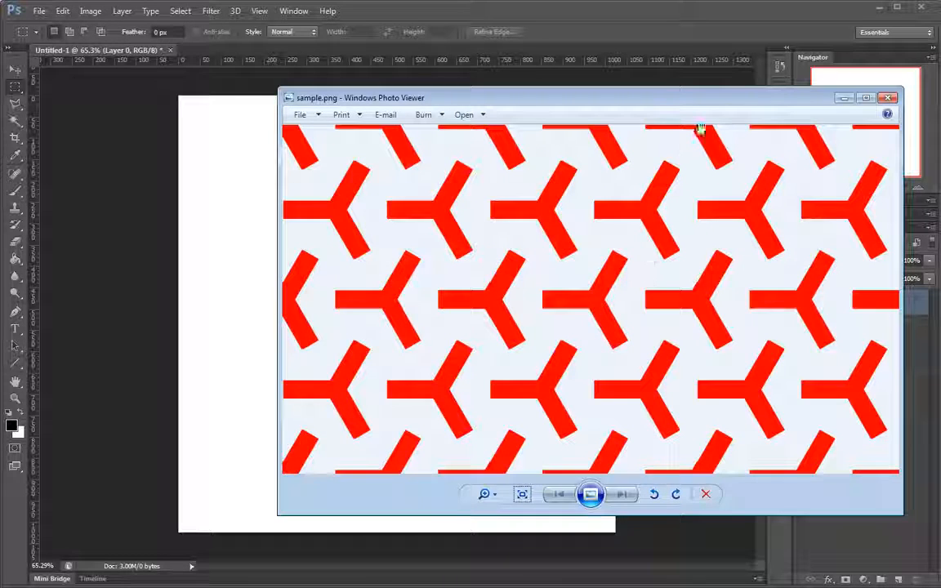
pyautogui.moveTo(735, 99); pyautogui.dragTo(654, 93)
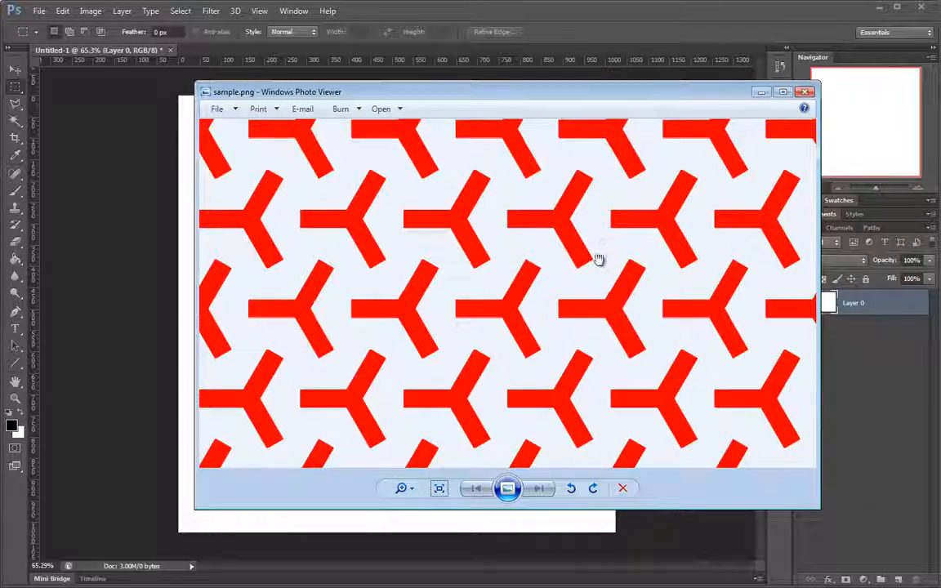
pyautogui.scroll(-3, 588, 278)
pyautogui.scroll(3, 582, 300)
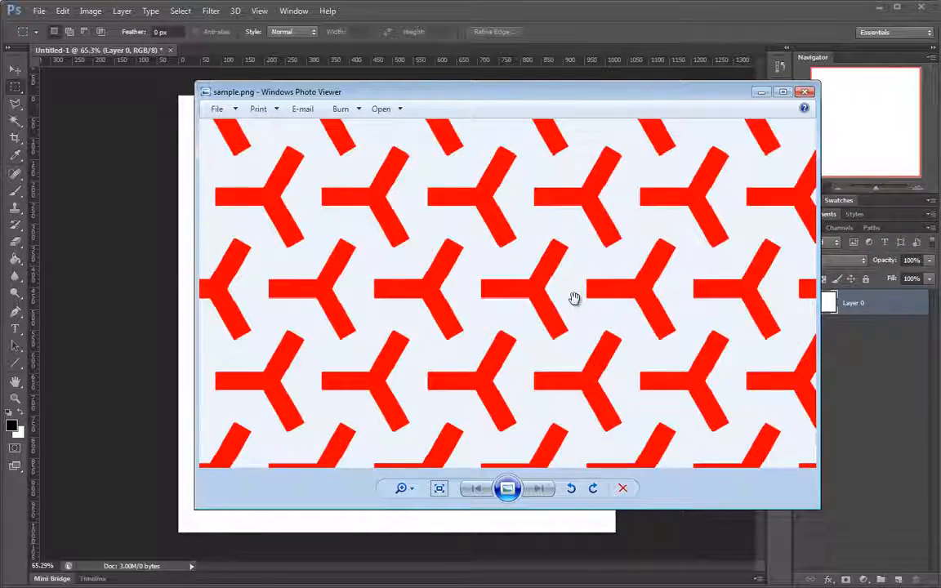
pyautogui.moveTo(574, 298); pyautogui.dragTo(582, 192)
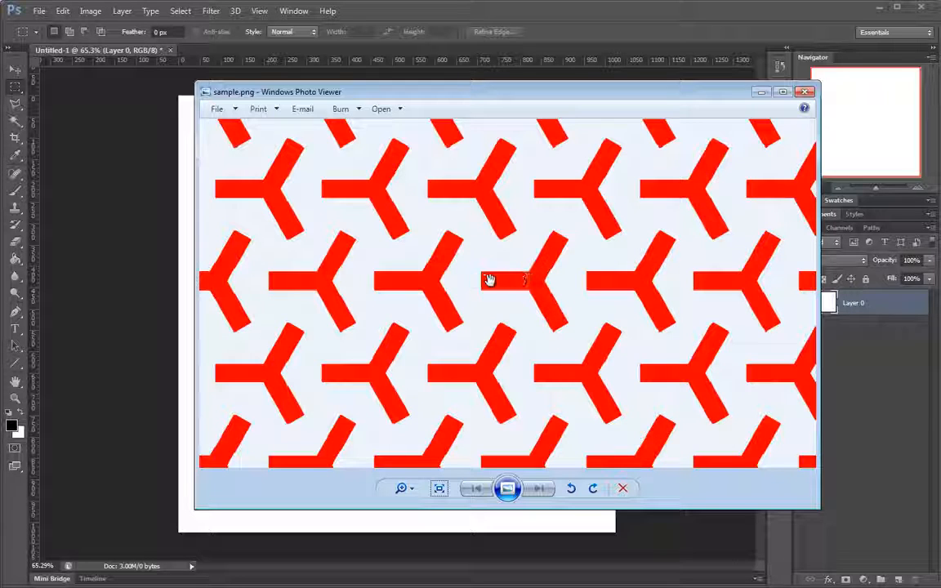
pyautogui.moveTo(485, 280); pyautogui.dragTo(539, 331)
pyautogui.scroll(2, 594, 341)
pyautogui.scroll(1, 575, 338)
pyautogui.scroll(-2, 560, 330)
pyautogui.scroll(2, 532, 299)
pyautogui.scroll(-1, 532, 299)
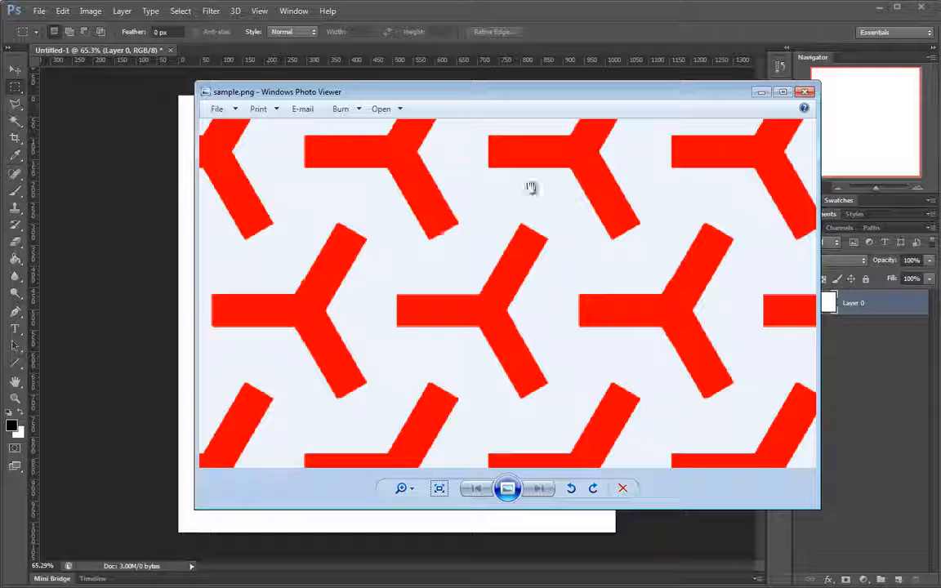
pyautogui.click(762, 96)
pyautogui.moveTo(467, 192); pyautogui.dragTo(444, 194)
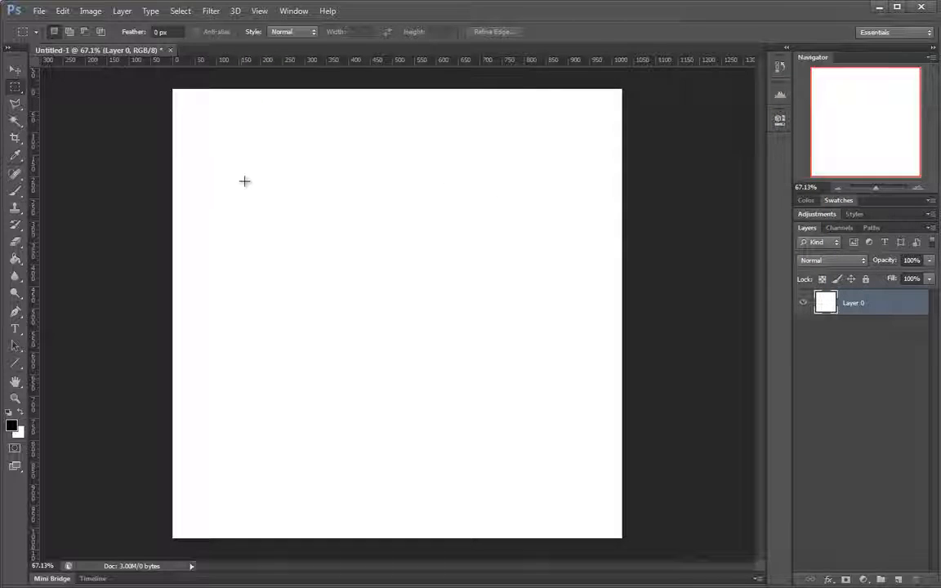
pyautogui.moveTo(244, 180); pyautogui.dragTo(327, 209)
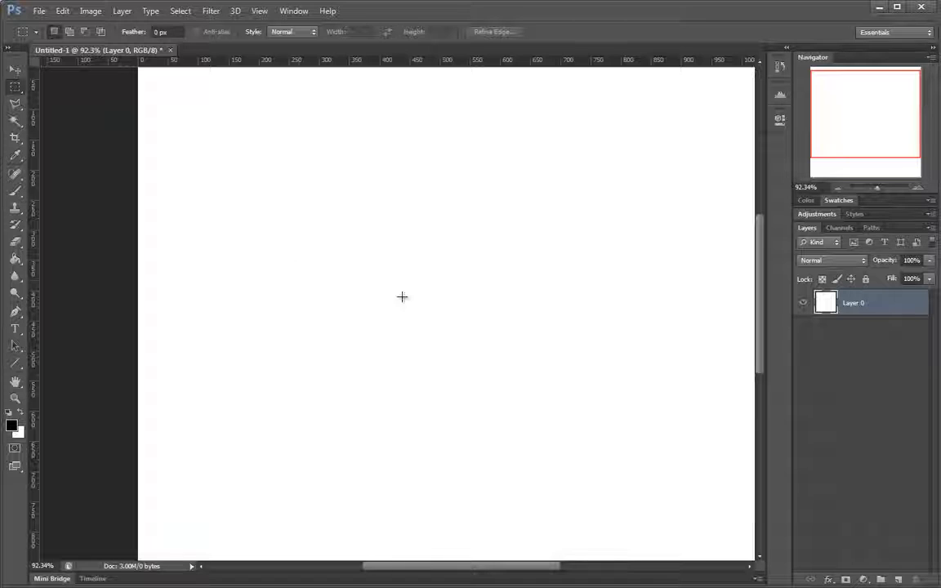
pyautogui.moveTo(389, 245)
pyautogui.mouseDown()
pyautogui.moveTo(359, 243)
pyautogui.moveTo(407, 248)
pyautogui.mouseUp()
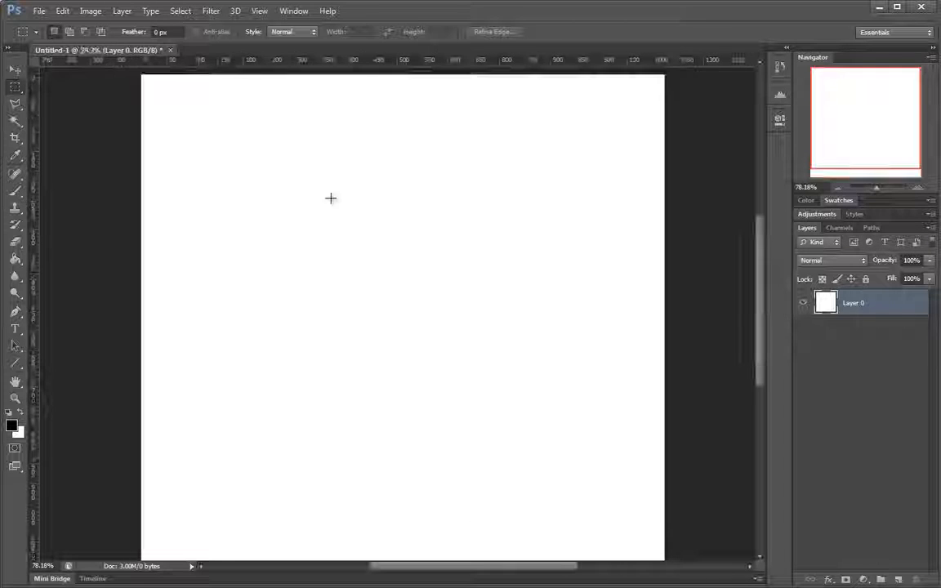
pyautogui.moveTo(316, 182); pyautogui.dragTo(424, 281)
pyautogui.moveTo(356, 248); pyautogui.dragTo(295, 292)
pyautogui.click(429, 268)
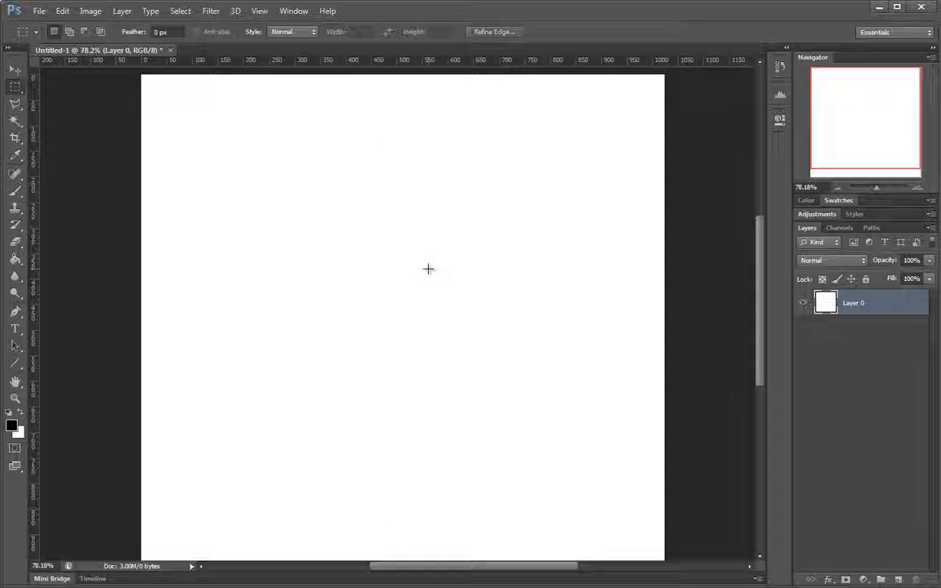
# Step: Marquee three adjoining squares about 190 px wide in an L arrangement, inspect how the repeated tiles line up, and deselect them
pyautogui.moveTo(340, 223); pyautogui.dragTo(438, 322)
pyautogui.moveTo(442, 223); pyautogui.dragTo(537, 322)
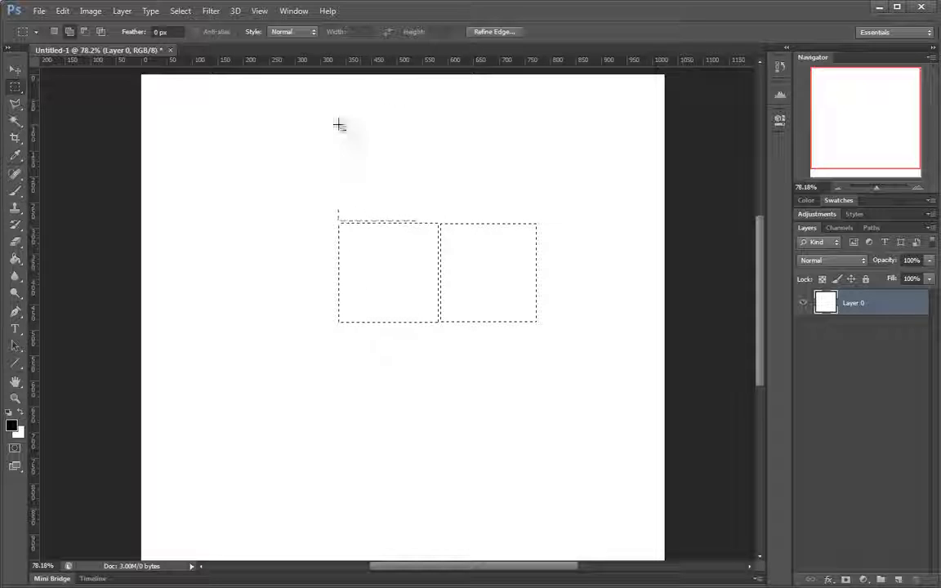
pyautogui.moveTo(340, 125); pyautogui.dragTo(438, 221)
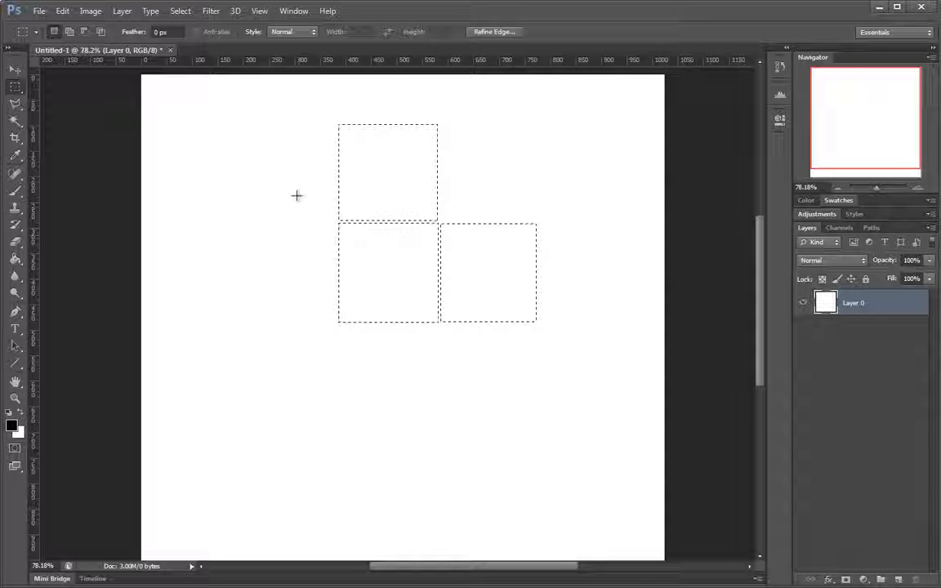
pyautogui.moveTo(330, 239); pyautogui.dragTo(347, 237)
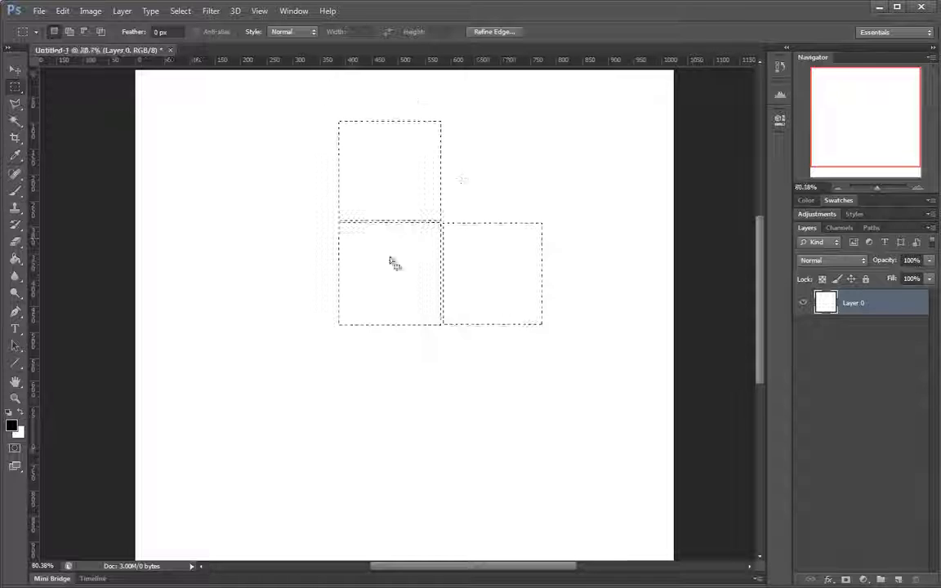
pyautogui.moveTo(393, 264); pyautogui.dragTo(392, 300)
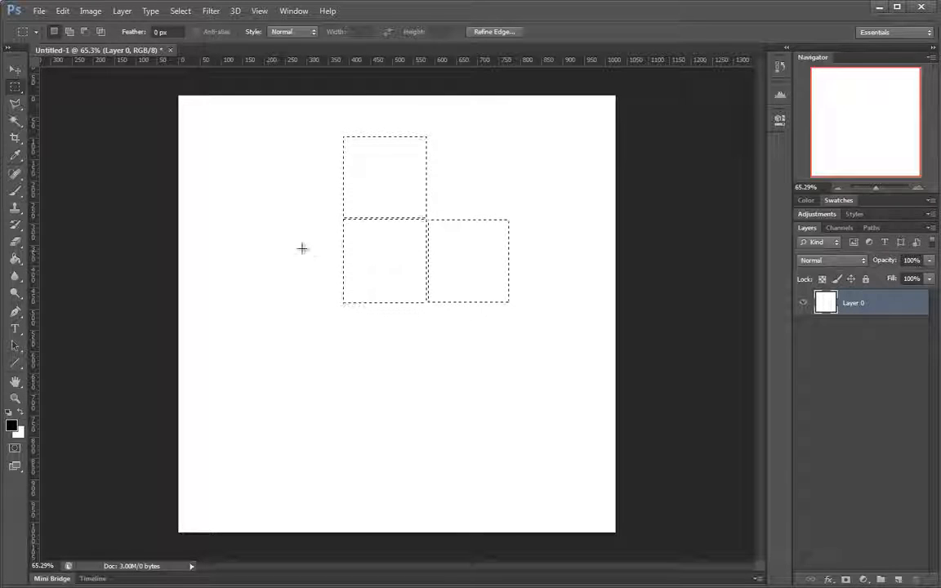
pyautogui.moveTo(322, 250); pyautogui.dragTo(359, 251)
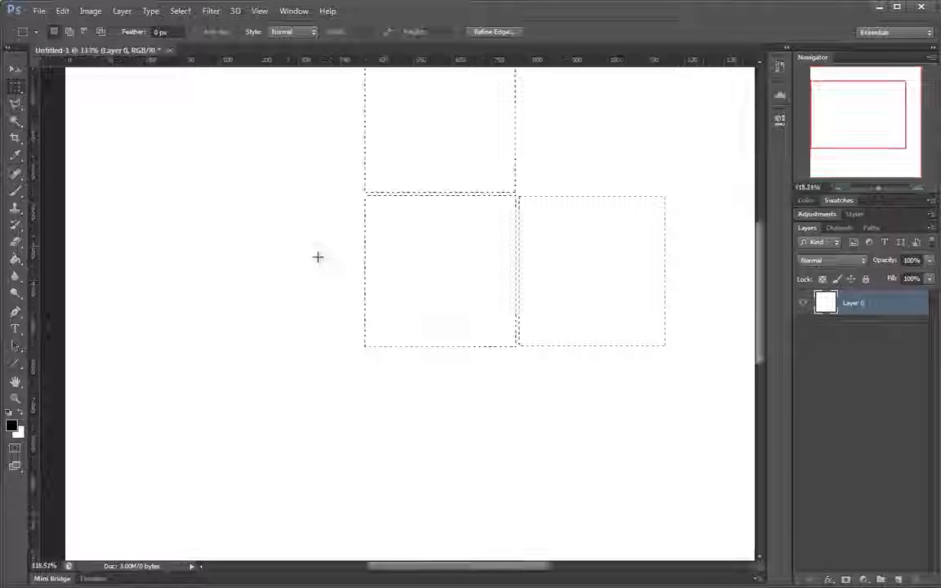
pyautogui.hotkey('ctrl', 'd')
pyautogui.moveTo(435, 265); pyautogui.dragTo(398, 274)
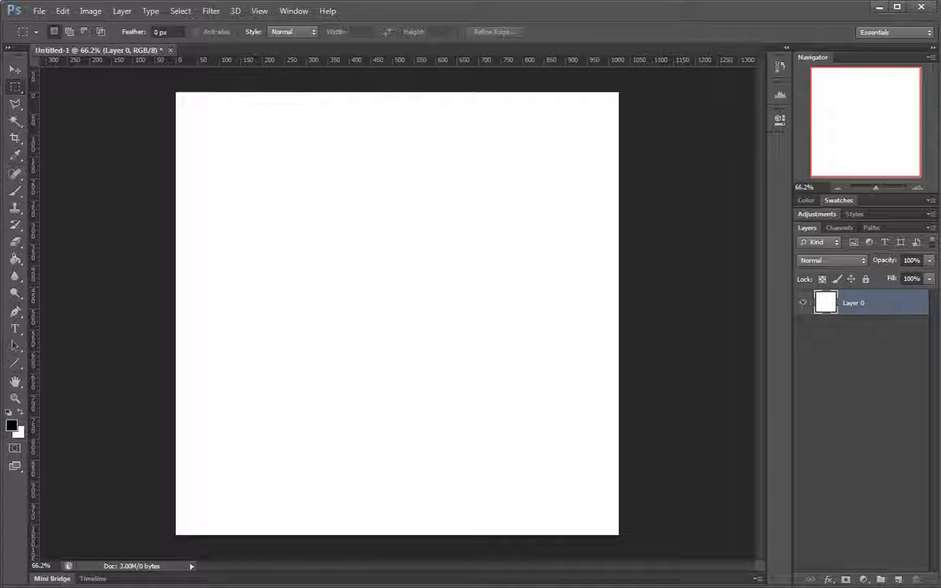
# Step: Switch to sample.png in Windows Photo Viewer, examine how the staggered three-armed shapes align and repeat, and minimize the viewer
pyautogui.hotkey('alt', 'Tab')
pyautogui.moveTo(618, 93); pyautogui.dragTo(624, 81)
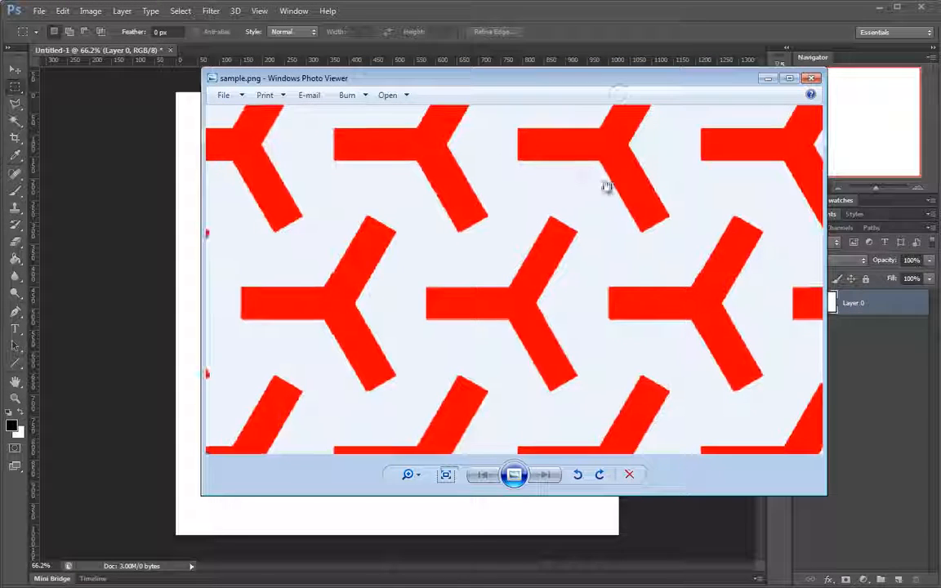
pyautogui.scroll(-4, 578, 241)
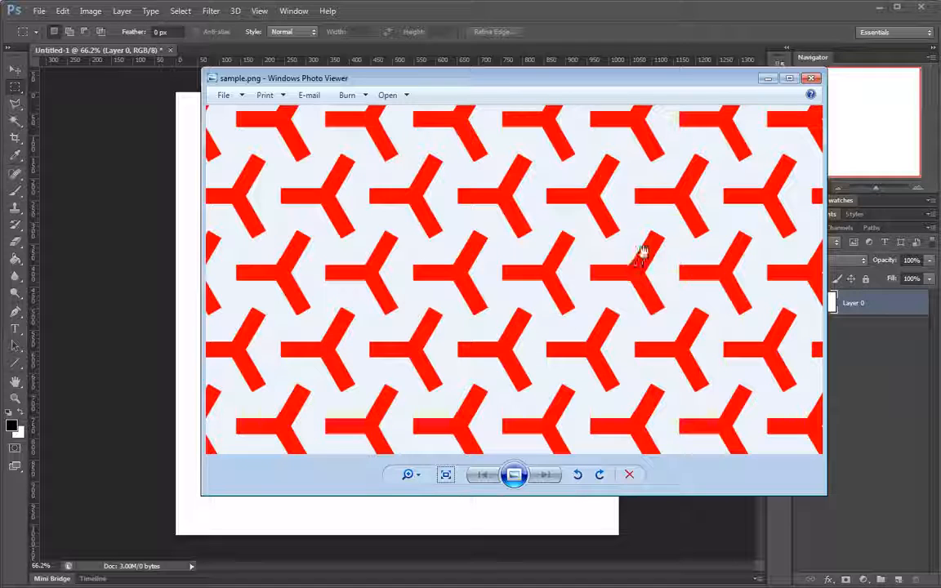
pyautogui.scroll(4, 651, 241)
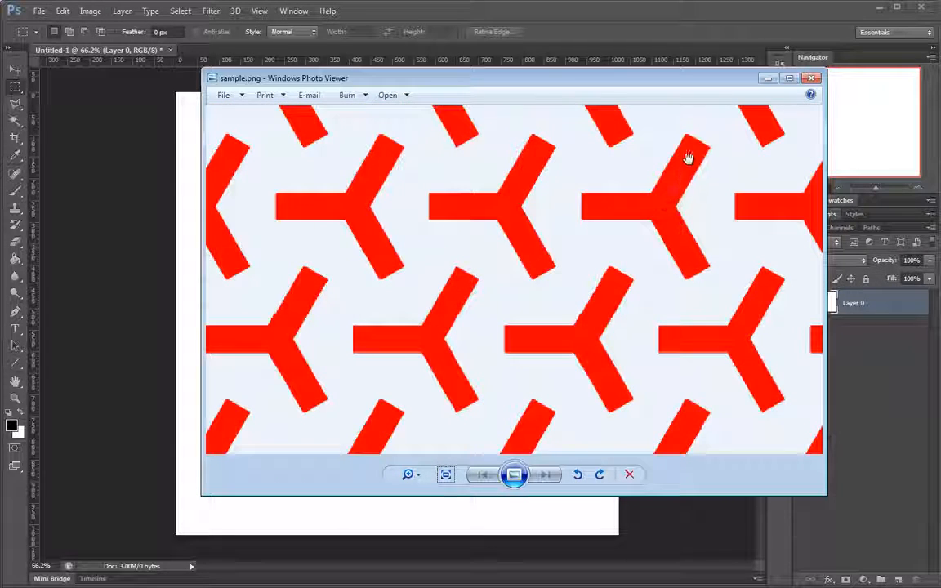
pyautogui.scroll(-2, 592, 211)
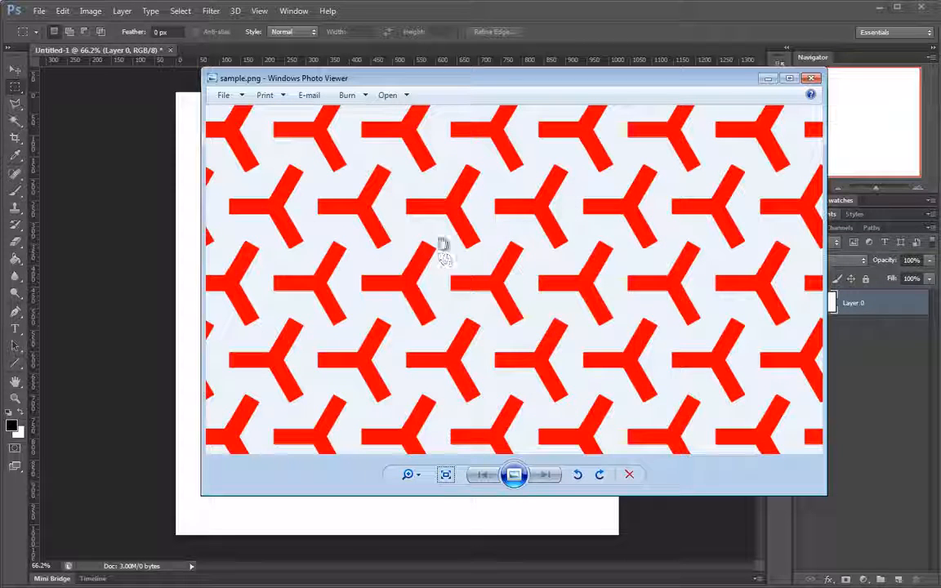
pyautogui.scroll(1, 451, 256)
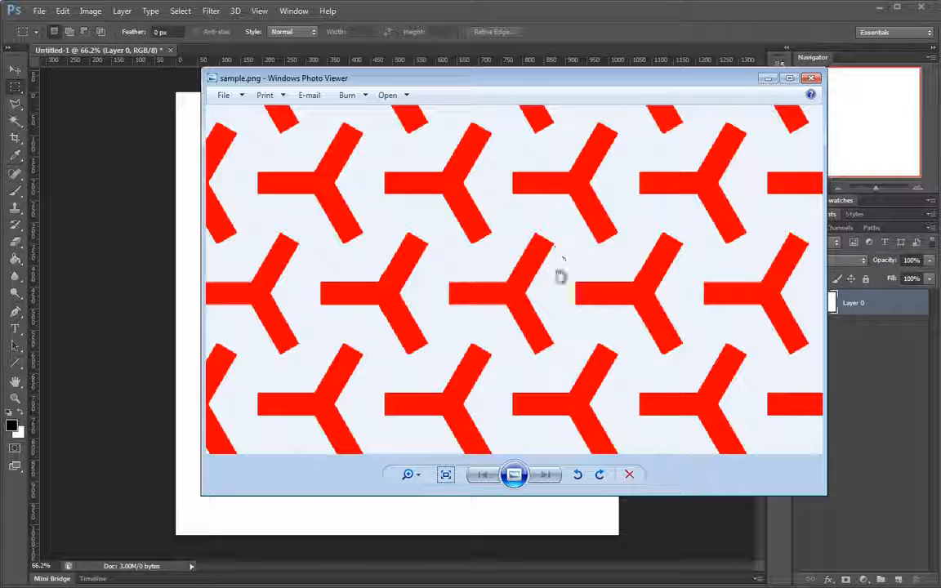
pyautogui.scroll(-3, 611, 252)
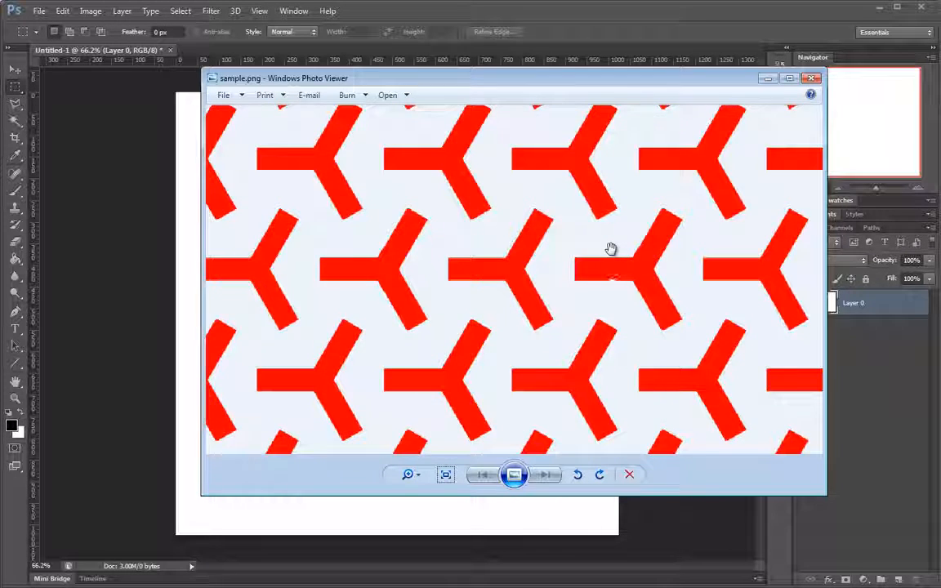
pyautogui.scroll(-3, 580, 269)
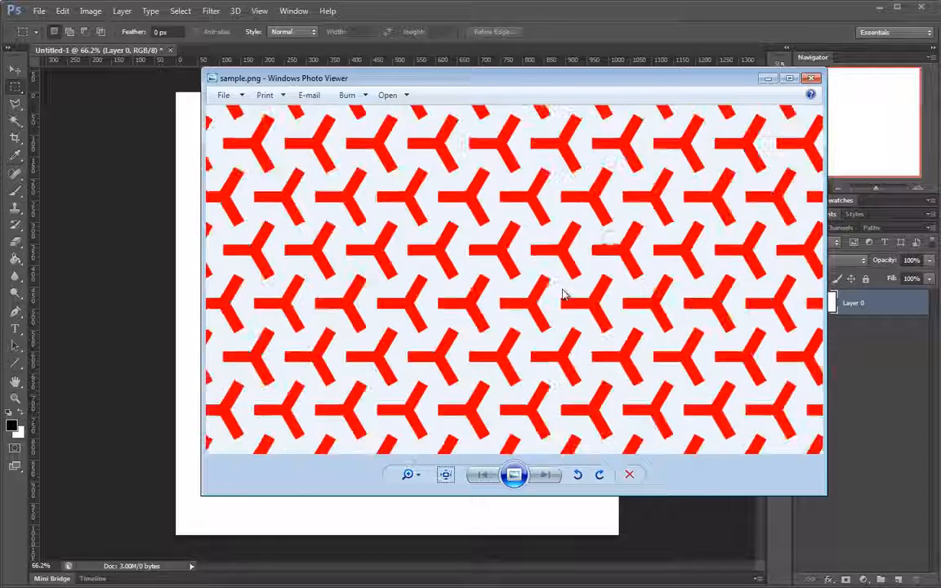
pyautogui.scroll(3, 549, 302)
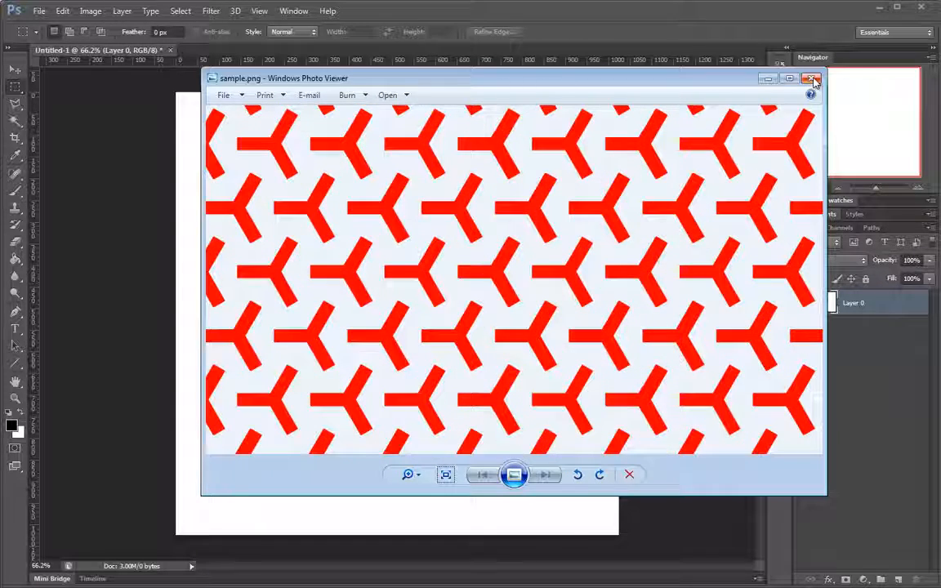
pyautogui.click(774, 80)
# Step: Place a horizontal guide across the middle of the canvas and marquee a square about 255 px wide resting on it
pyautogui.moveTo(451, 268)
pyautogui.mouseDown()
pyautogui.moveTo(468, 273)
pyautogui.moveTo(464, 281)
pyautogui.moveTo(445, 275)
pyautogui.moveTo(454, 277)
pyautogui.mouseUp()
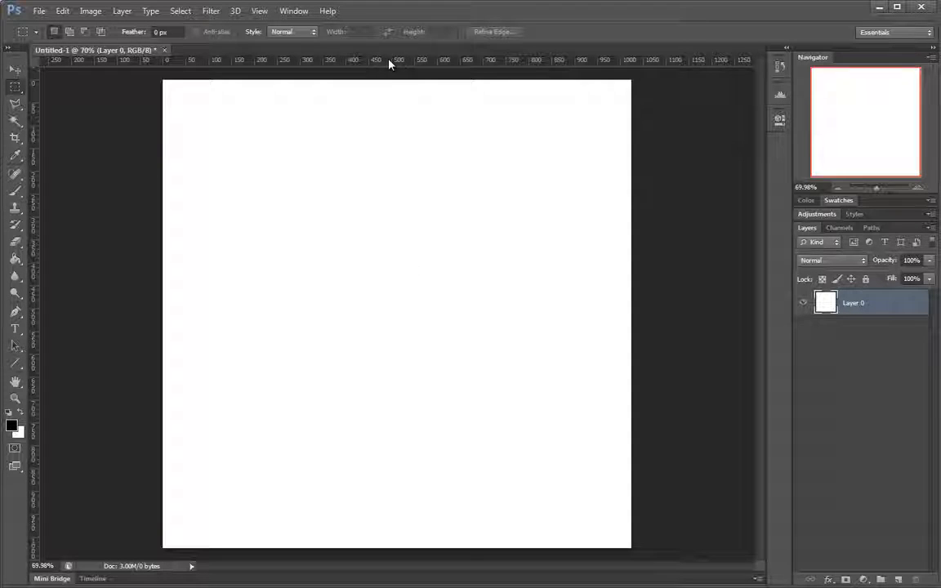
pyautogui.moveTo(391, 61); pyautogui.dragTo(395, 126)
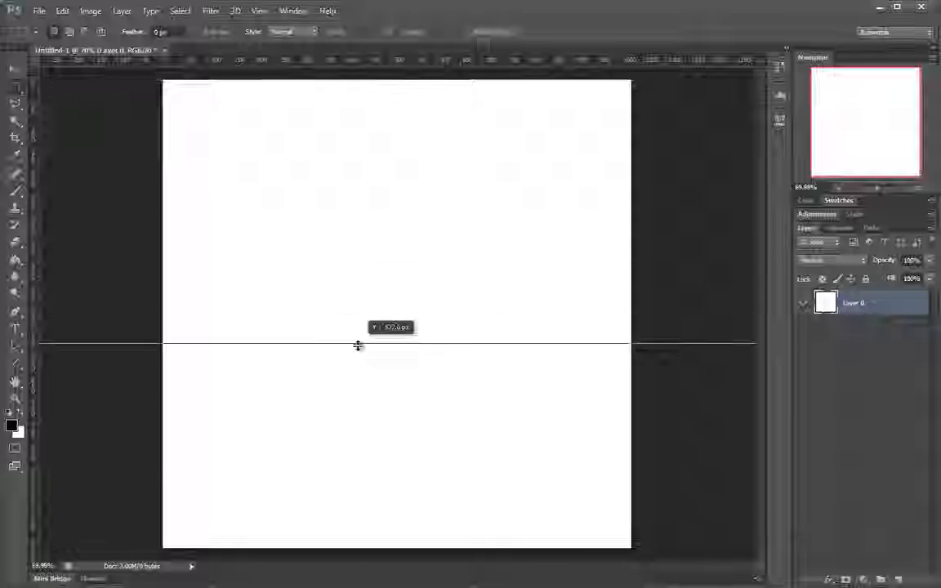
pyautogui.moveTo(357, 344); pyautogui.dragTo(361, 294)
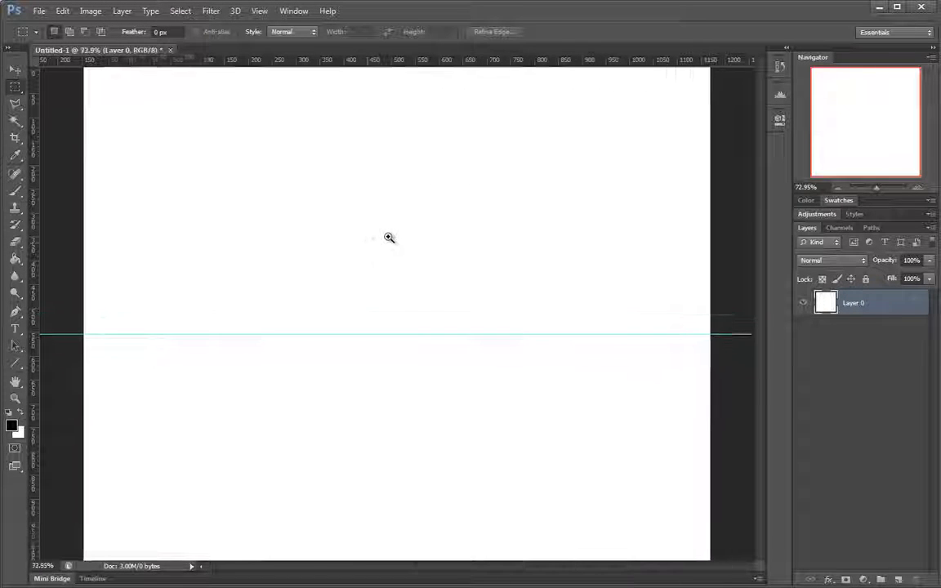
pyautogui.moveTo(314, 120); pyautogui.dragTo(470, 305)
pyautogui.moveTo(434, 248); pyautogui.dragTo(458, 312)
pyautogui.moveTo(428, 349)
pyautogui.mouseDown()
pyautogui.moveTo(449, 351)
pyautogui.moveTo(420, 350)
pyautogui.mouseUp()
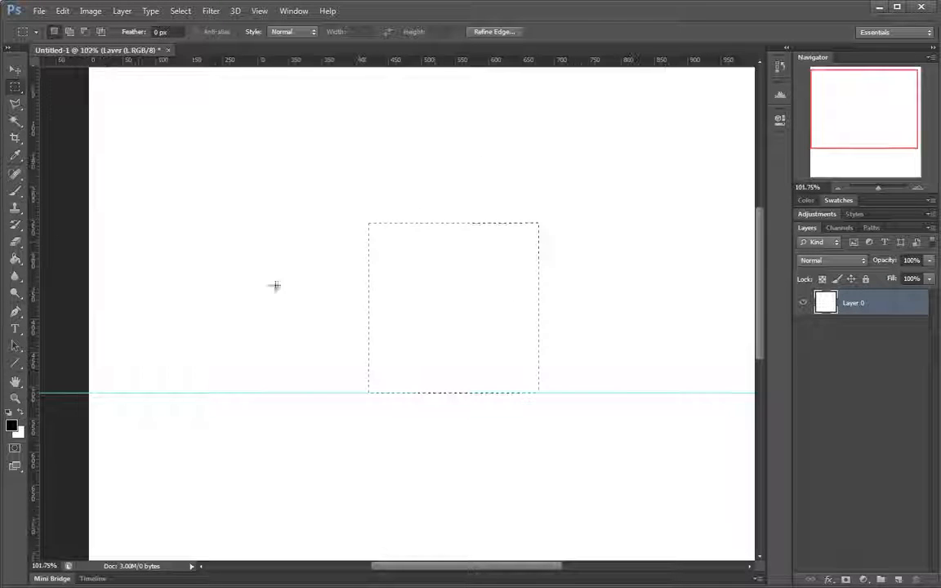
# Step: Place vertical guides along the square selection's left edge, right edge and vertical centre, and deselect the square
pyautogui.moveTo(34, 231); pyautogui.dragTo(367, 245)
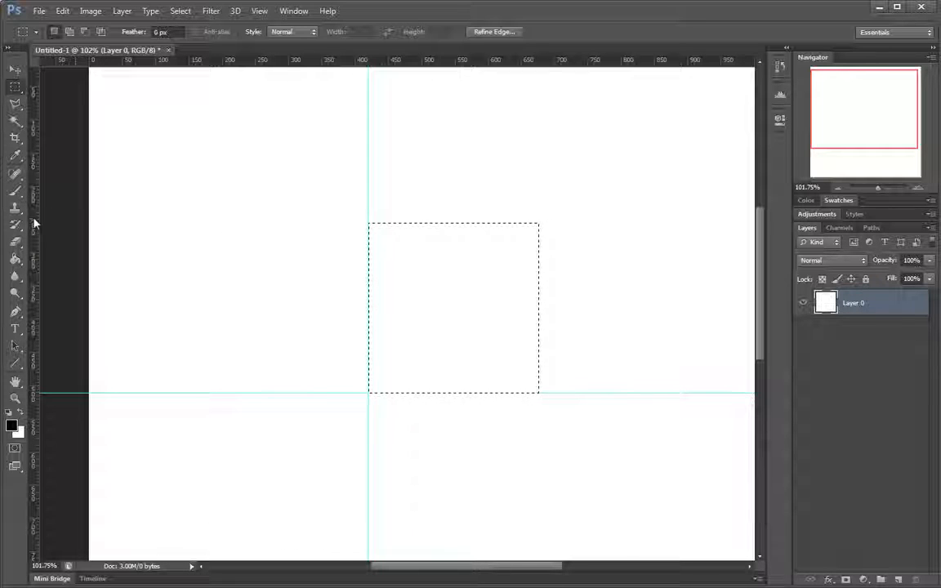
pyautogui.moveTo(32, 218); pyautogui.dragTo(539, 225)
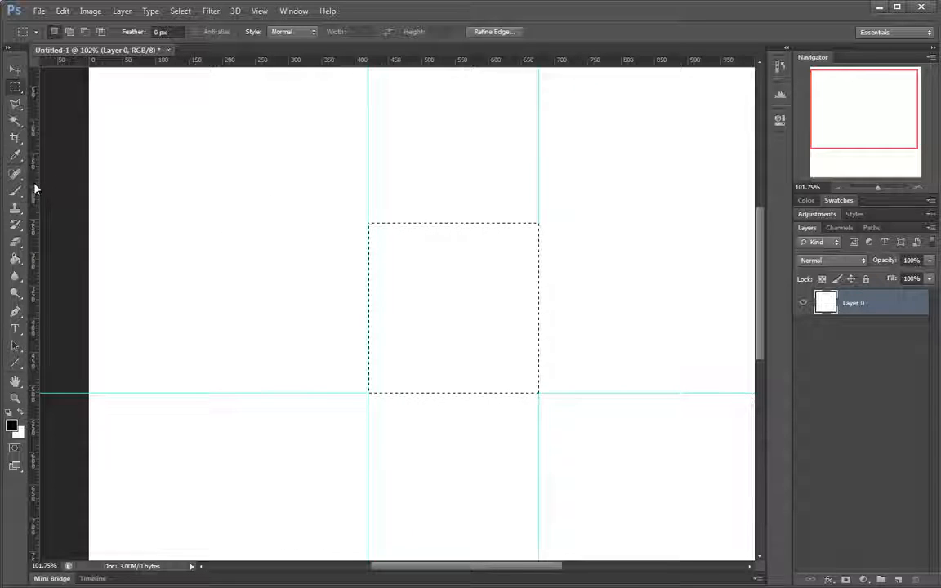
pyautogui.moveTo(34, 188); pyautogui.dragTo(453, 198)
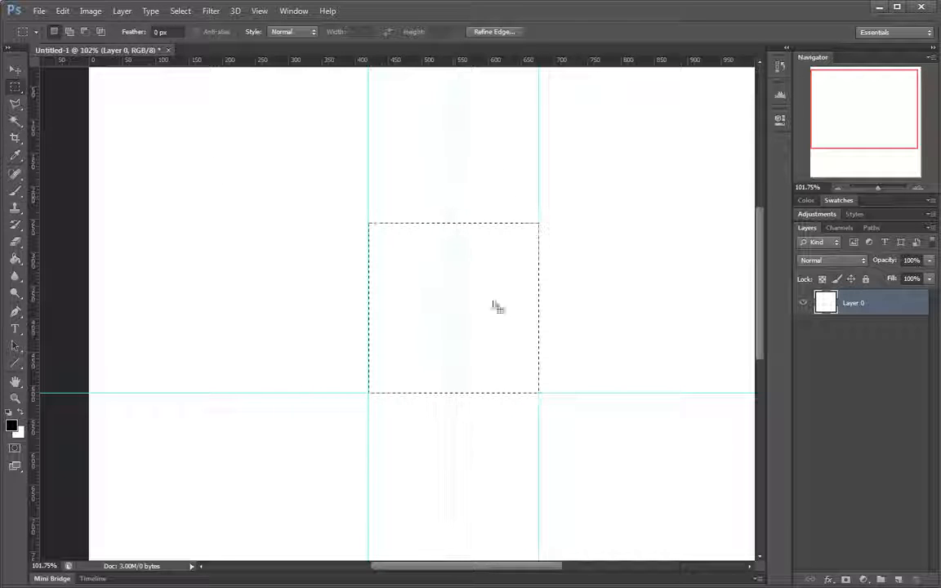
pyautogui.moveTo(484, 322)
pyautogui.mouseDown()
pyautogui.moveTo(505, 323)
pyautogui.moveTo(479, 319)
pyautogui.moveTo(487, 332)
pyautogui.mouseUp()
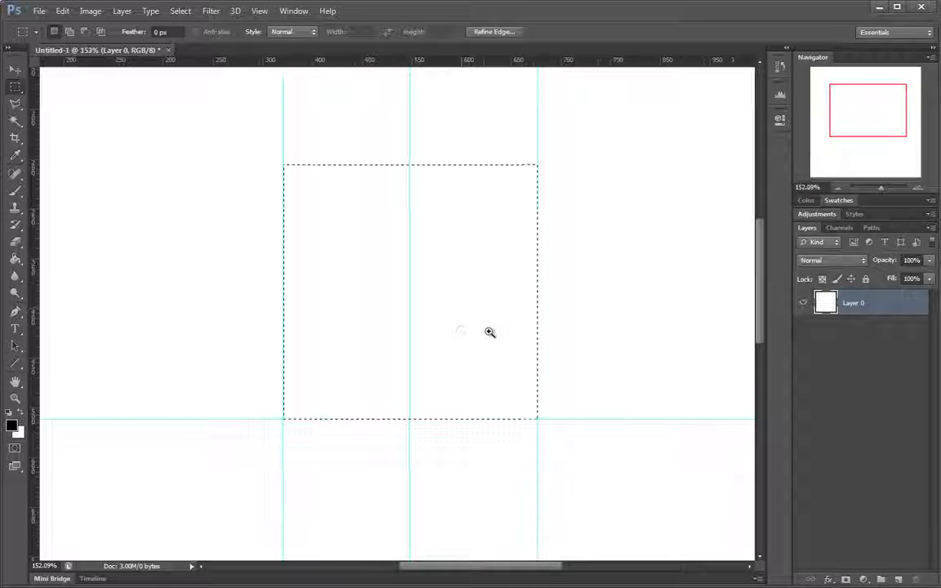
pyautogui.click(596, 254)
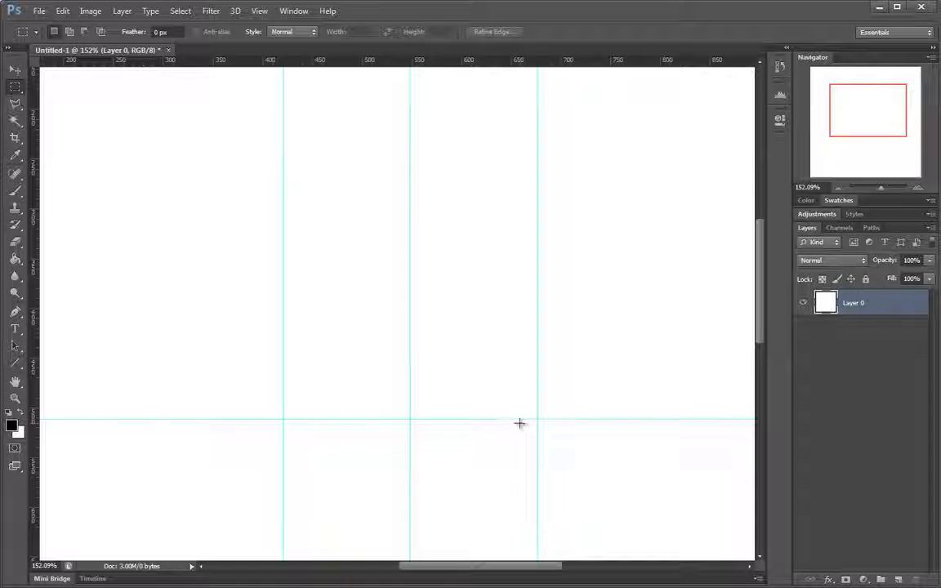
pyautogui.moveTo(499, 397); pyautogui.dragTo(390, 459)
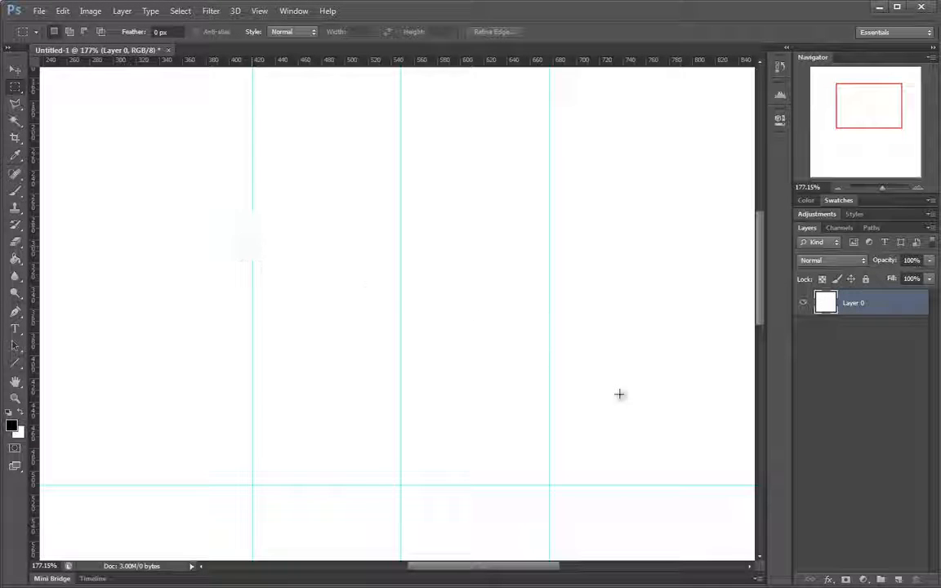
pyautogui.click(12, 370)
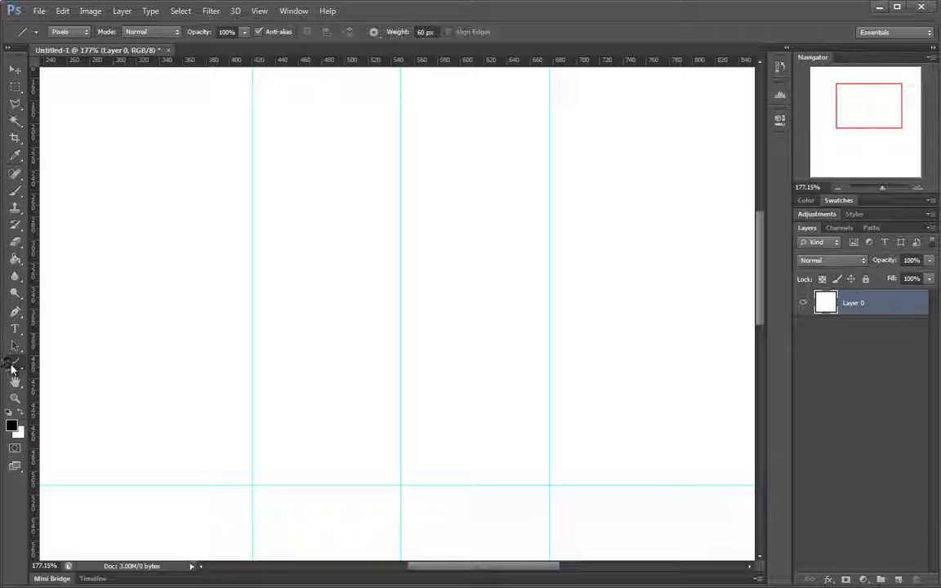
pyautogui.click(18, 367)
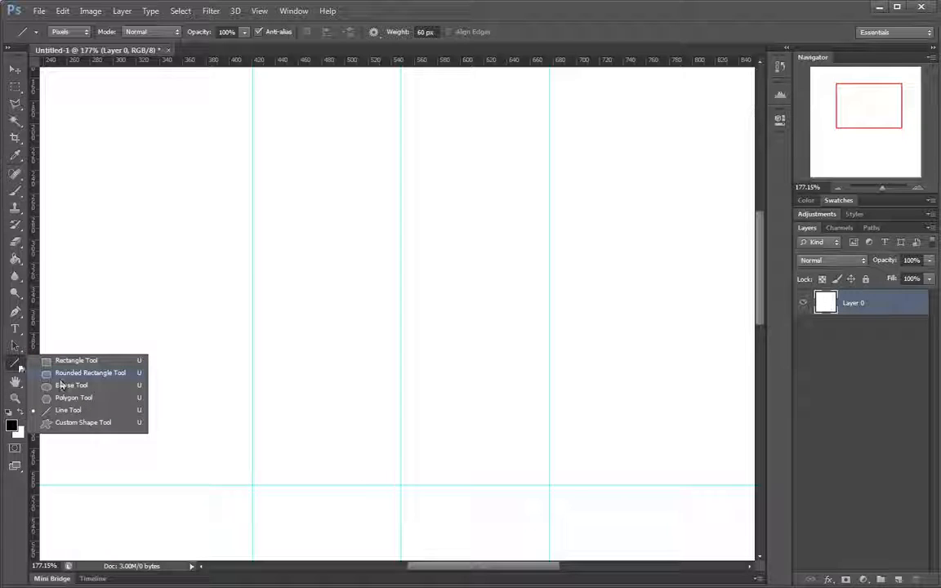
pyautogui.click(17, 367)
pyautogui.click(16, 367)
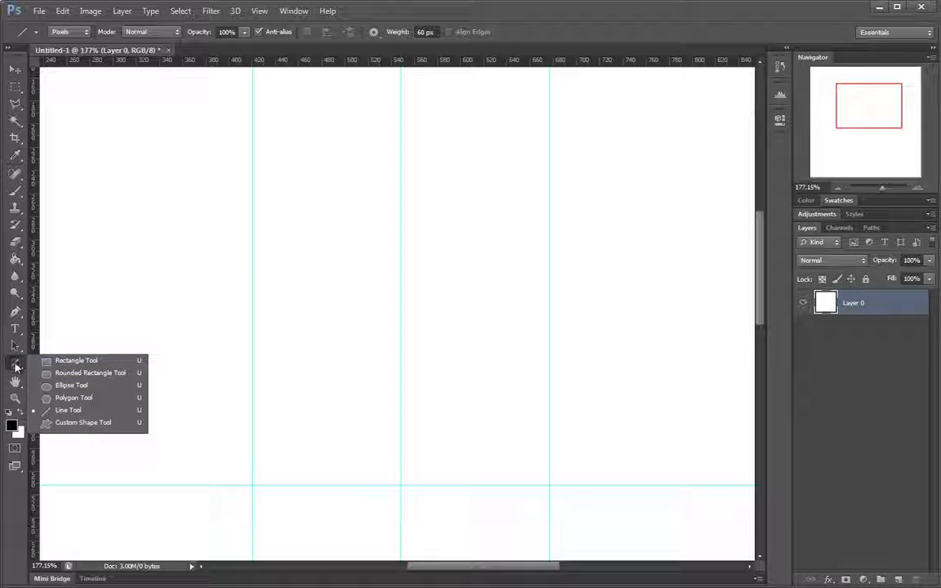
pyautogui.click(82, 428)
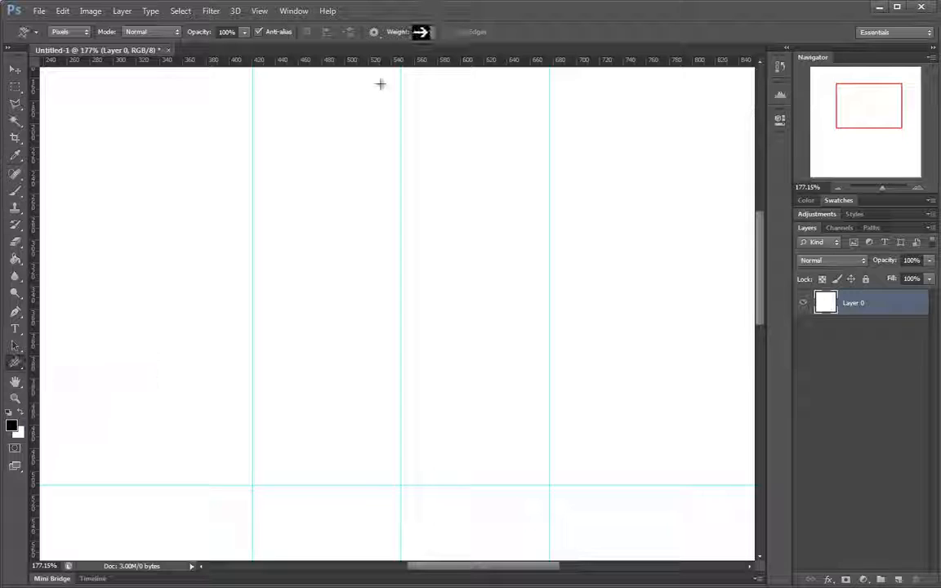
pyautogui.click(433, 33)
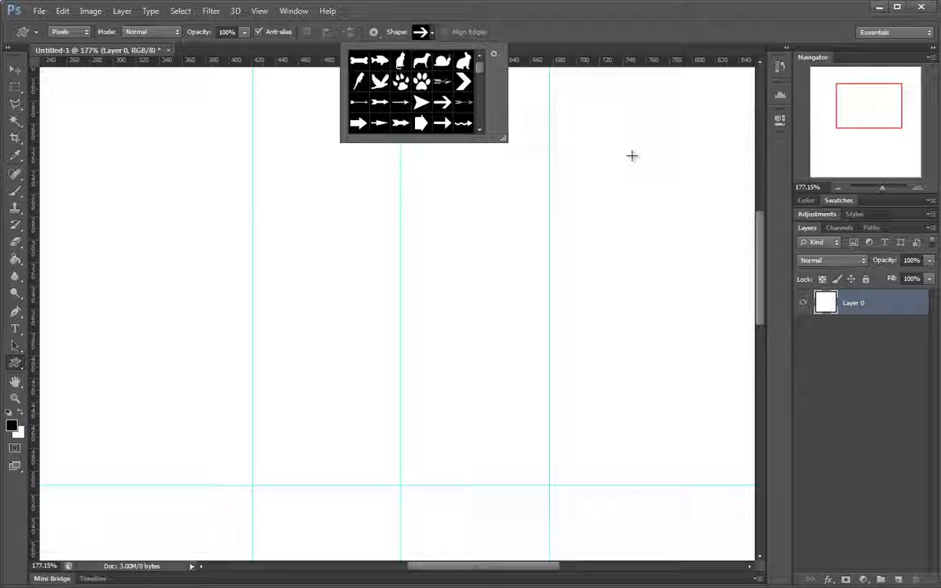
# Step: Draw a black six-sided polygon centred on the middle vertical guide and reaching both outer guides, and undo it
pyautogui.click(23, 363)
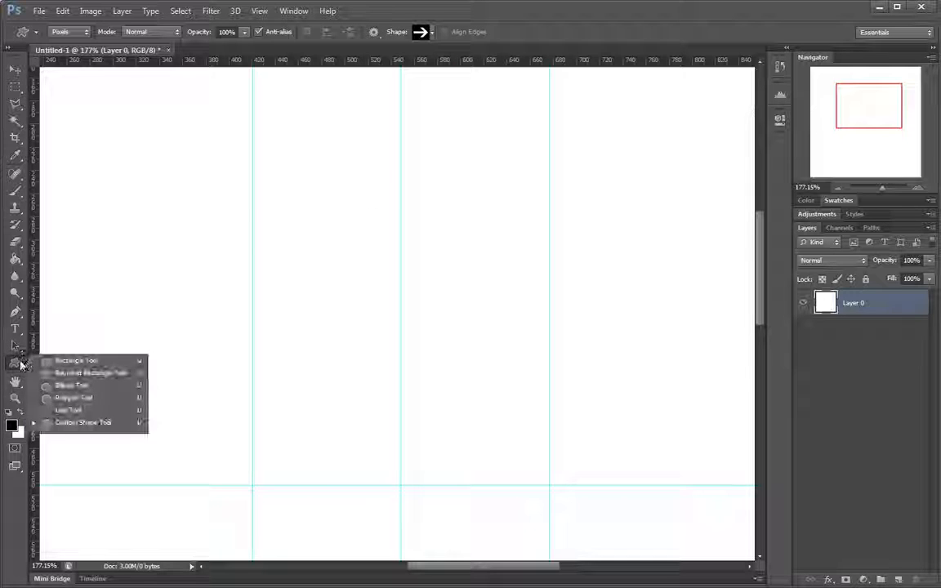
pyautogui.click(71, 398)
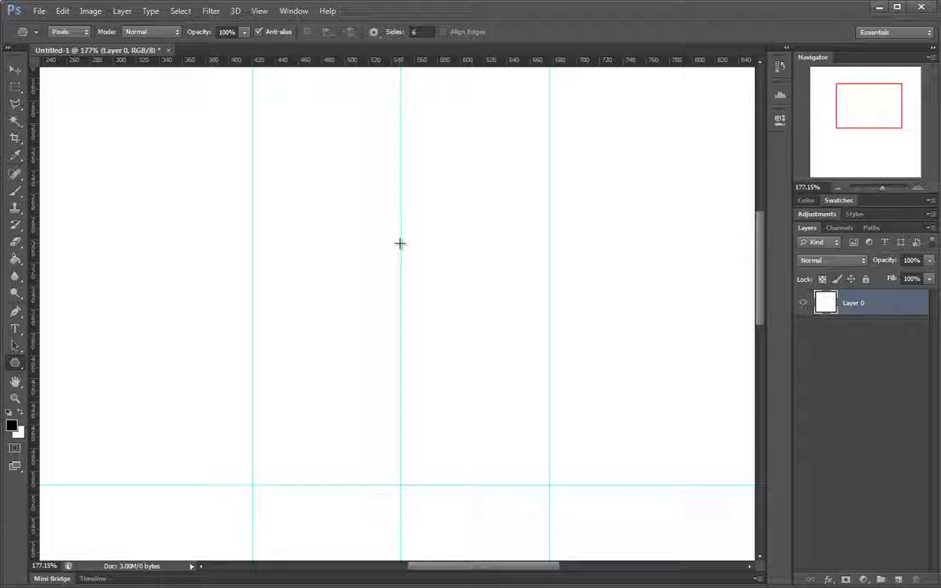
pyautogui.moveTo(400, 243); pyautogui.dragTo(550, 242)
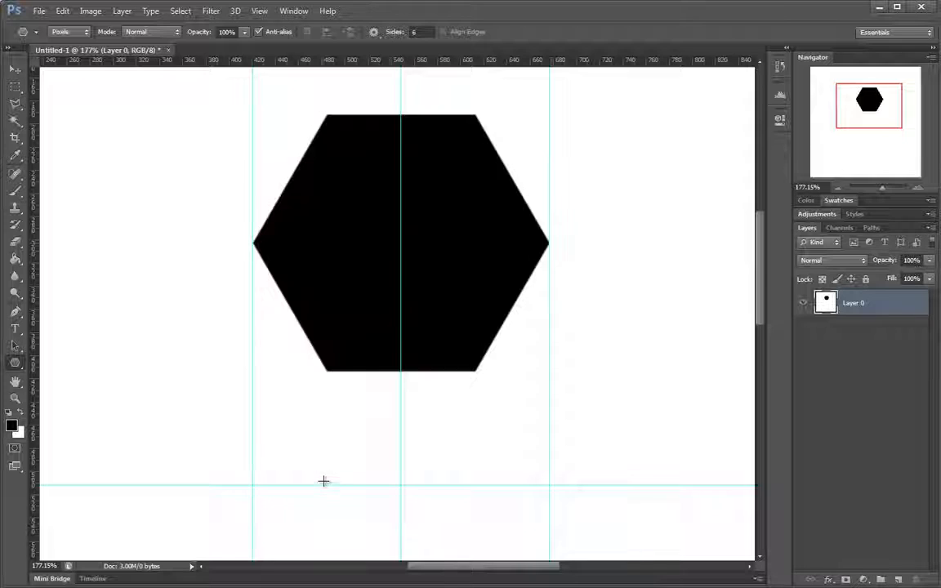
pyautogui.hotkey('ctrl', 'z')
pyautogui.moveTo(472, 333); pyautogui.dragTo(450, 334)
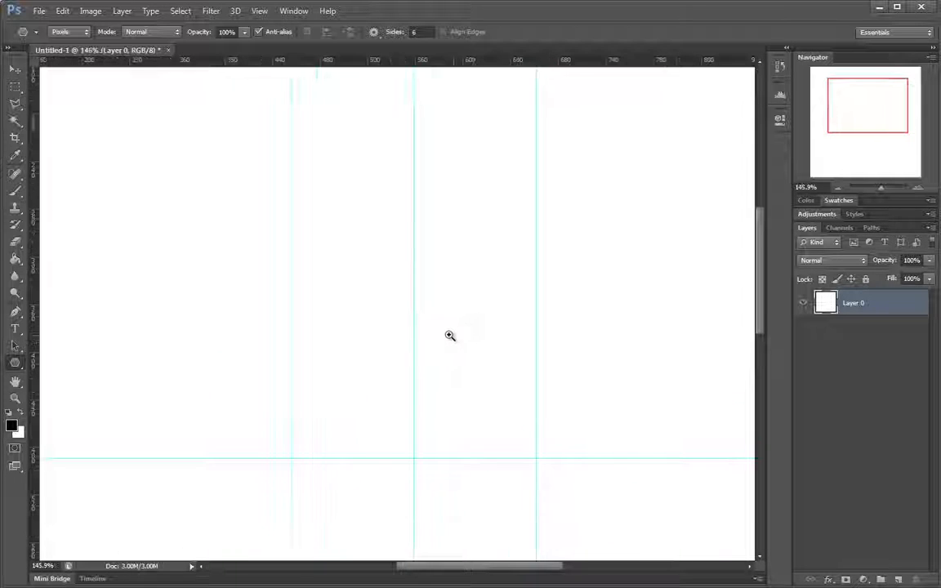
# Step: Marquee a rectangle above the horizontal guide, starting at its intersection with the left vertical guide and extending past the rightmost guide
pyautogui.click(14, 87)
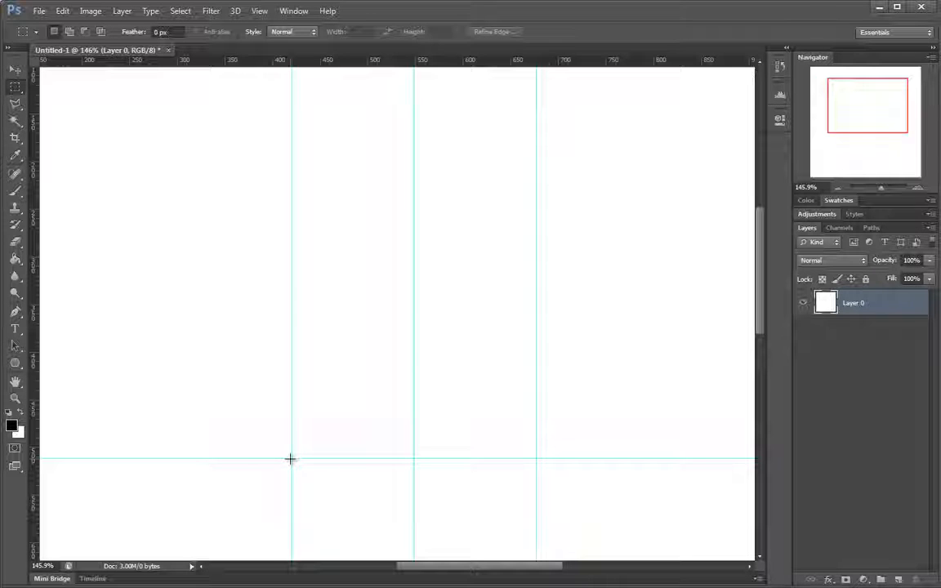
pyautogui.moveTo(291, 458); pyautogui.dragTo(734, 193)
pyautogui.moveTo(646, 277)
pyautogui.mouseDown()
pyautogui.moveTo(632, 277)
pyautogui.moveTo(644, 277)
pyautogui.mouseUp()
# Step: Rotate the selection -60° about its lower-left corner, stretch it to about 128% width past the horizontal guide, and apply the transform
pyautogui.rightClick(451, 292)
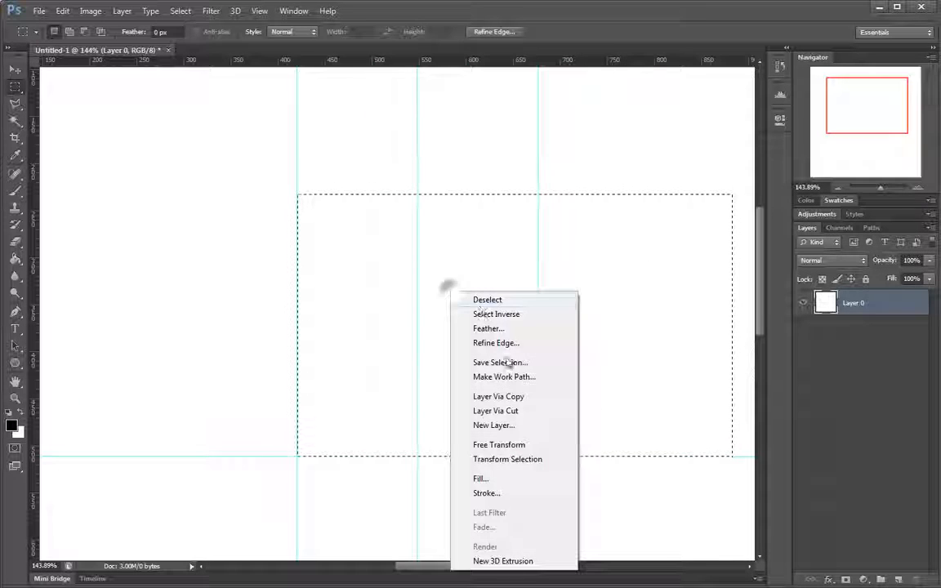
pyautogui.click(544, 459)
pyautogui.moveTo(515, 327); pyautogui.dragTo(297, 456)
pyautogui.moveTo(563, 492); pyautogui.dragTo(460, 259)
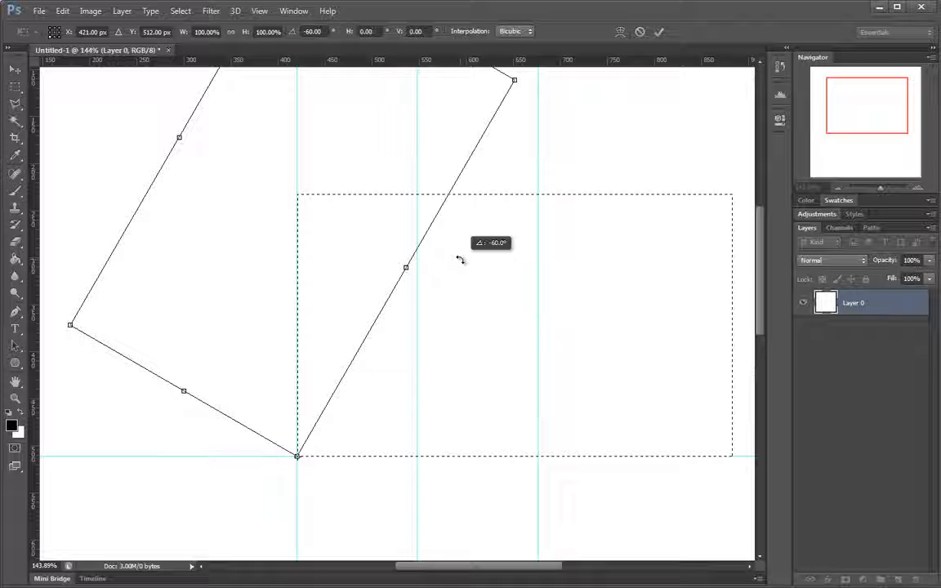
pyautogui.moveTo(460, 260); pyautogui.dragTo(460, 261)
pyautogui.scroll(-2, 460, 283)
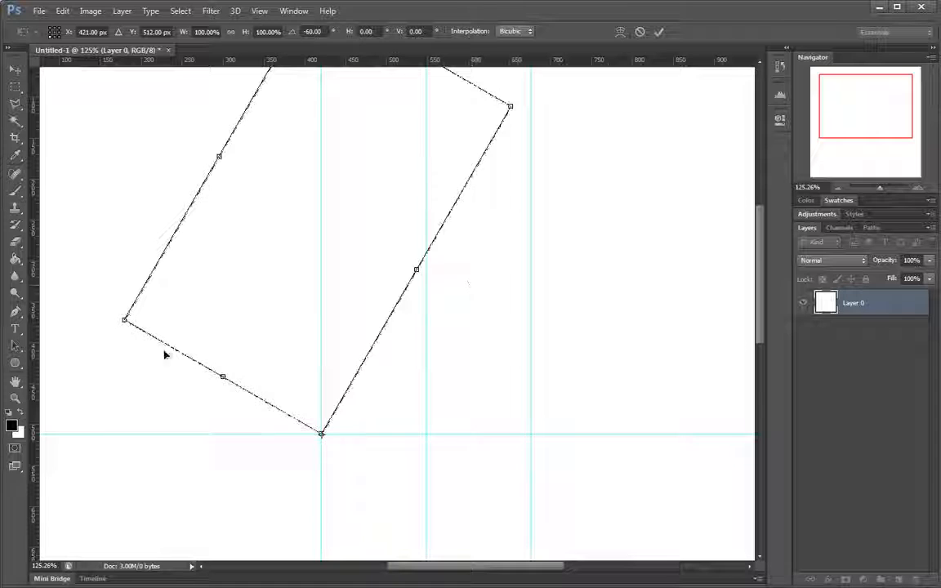
pyautogui.moveTo(223, 377); pyautogui.dragTo(178, 475)
pyautogui.scroll(-2, 345, 369)
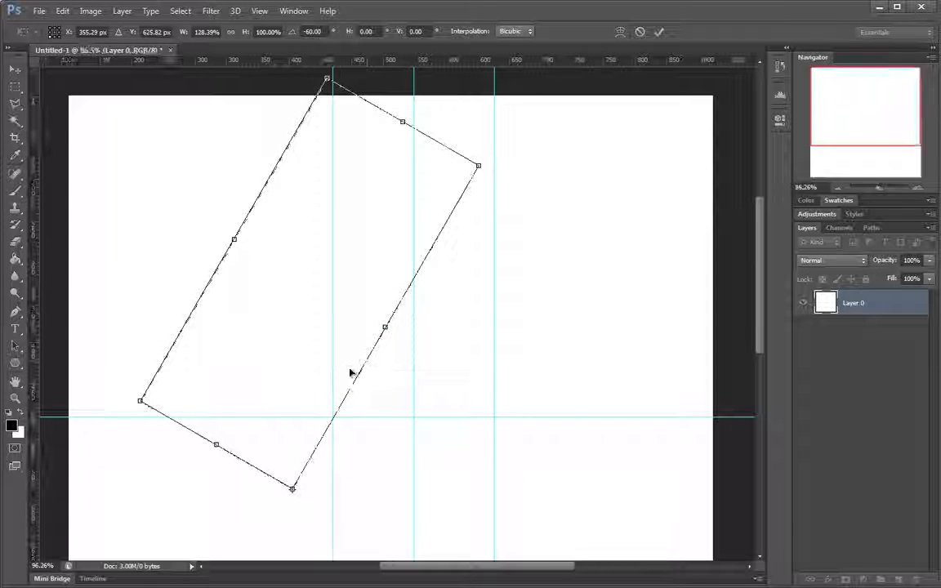
pyautogui.press('Return')
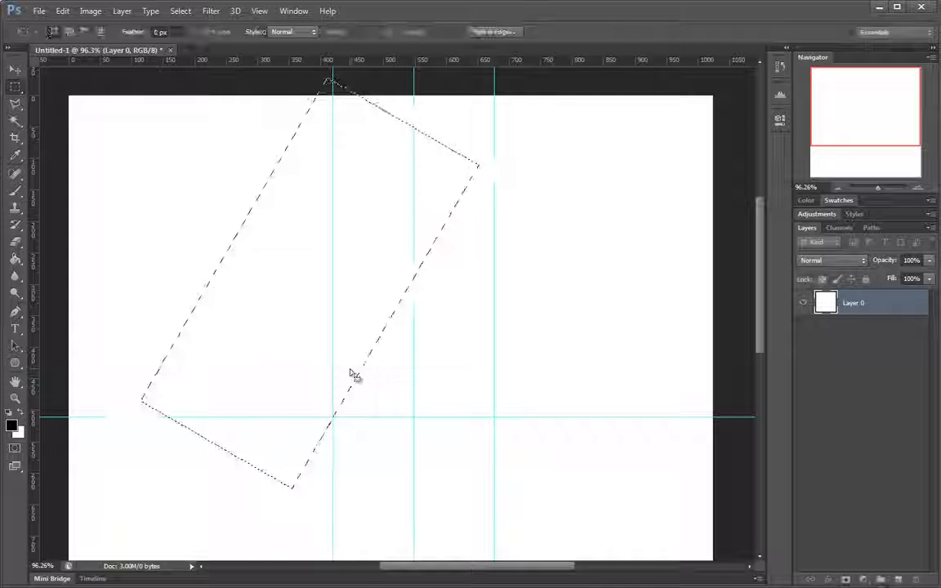
# Step: Add a new layer and invert the selection to cover everything outside the rotated rectangle
pyautogui.scroll(1, 372, 366)
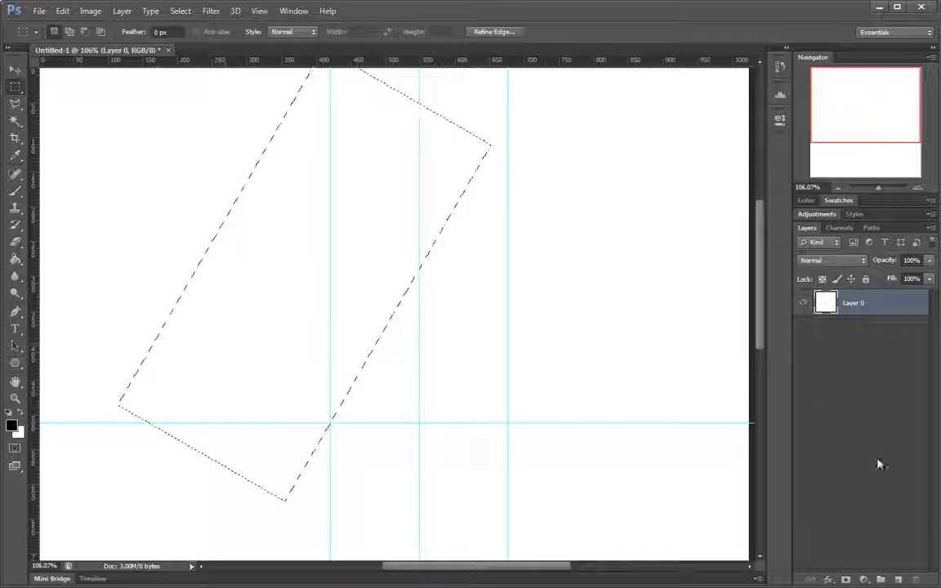
pyautogui.click(897, 580)
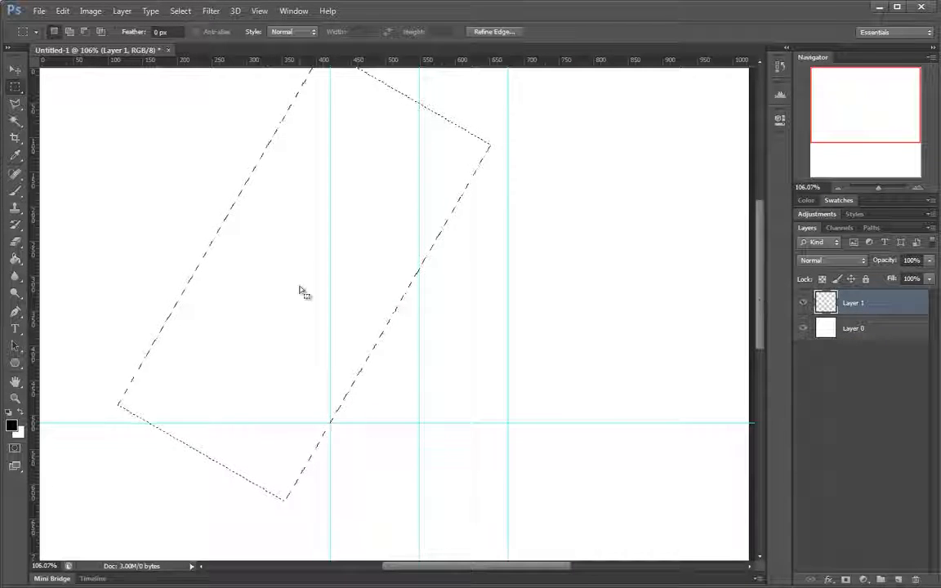
pyautogui.moveTo(475, 353); pyautogui.dragTo(465, 385)
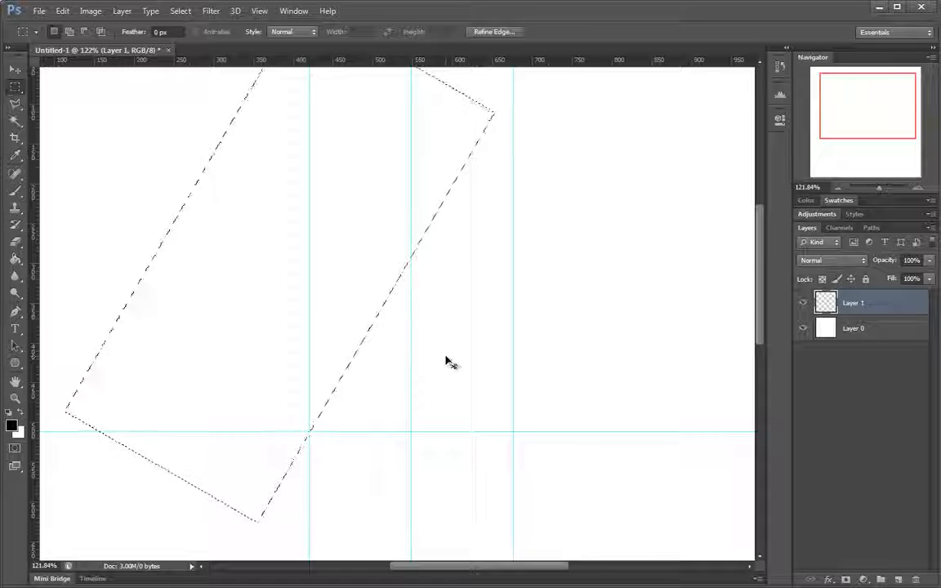
pyautogui.moveTo(448, 361); pyautogui.dragTo(408, 352)
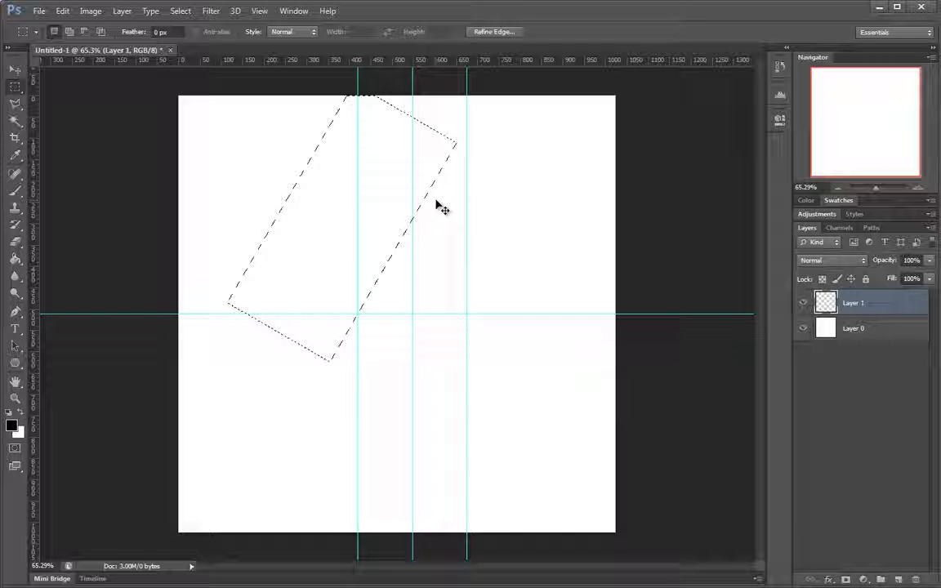
pyautogui.hotkey('ctrl', 'shift', 'i')
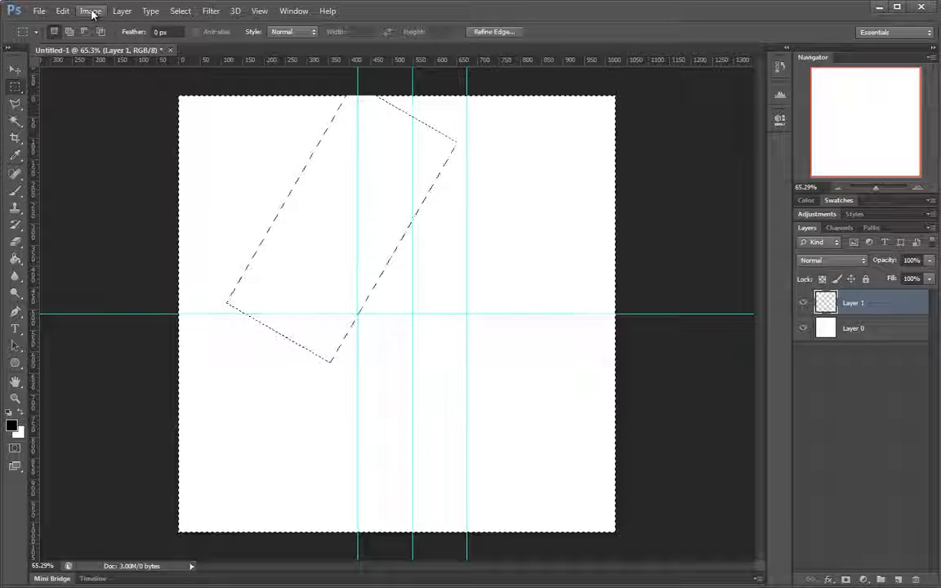
pyautogui.click(180, 10)
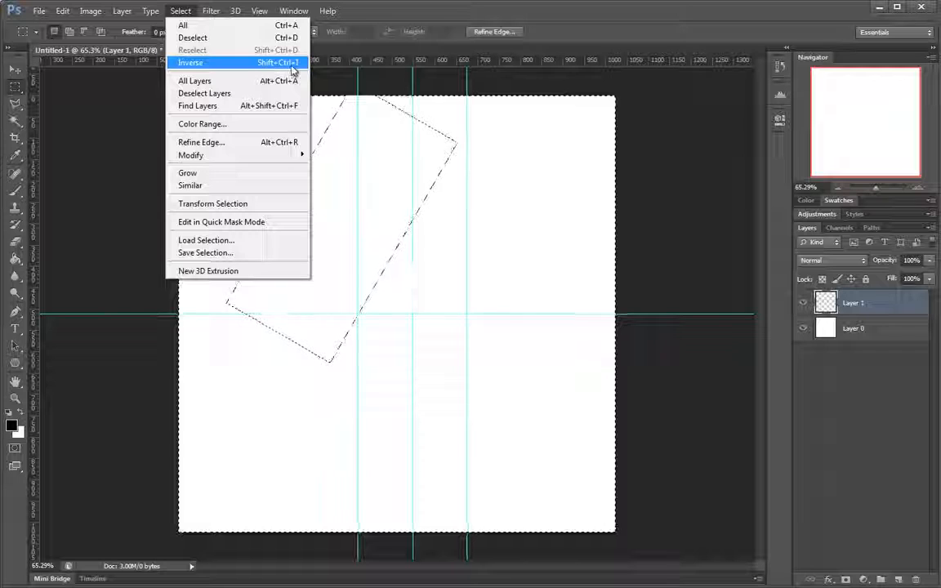
pyautogui.click(541, 172)
# Step: Fill the inverted selection on the new layer with black at 100% opacity, and deselect
pyautogui.moveTo(411, 322); pyautogui.dragTo(434, 334)
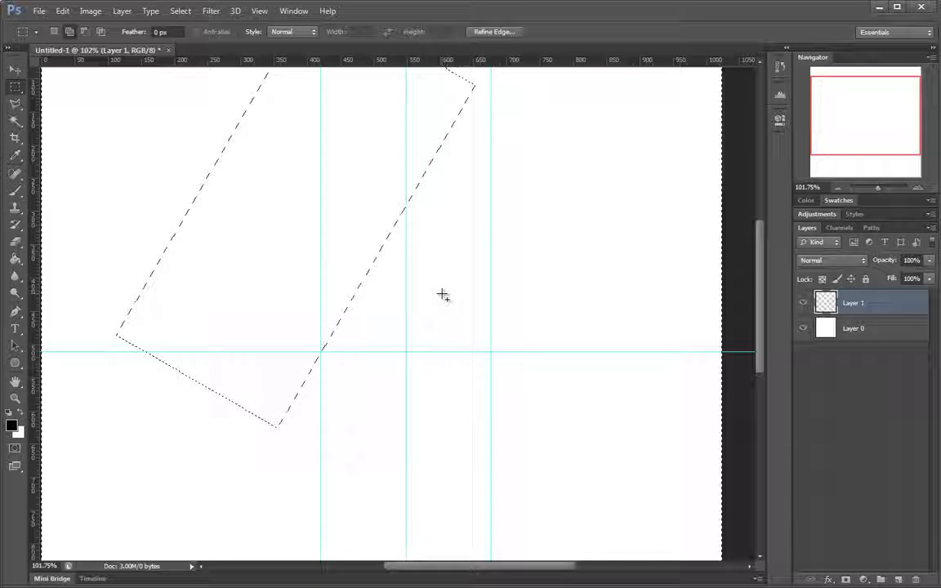
pyautogui.hotkey('shift', 'F5')
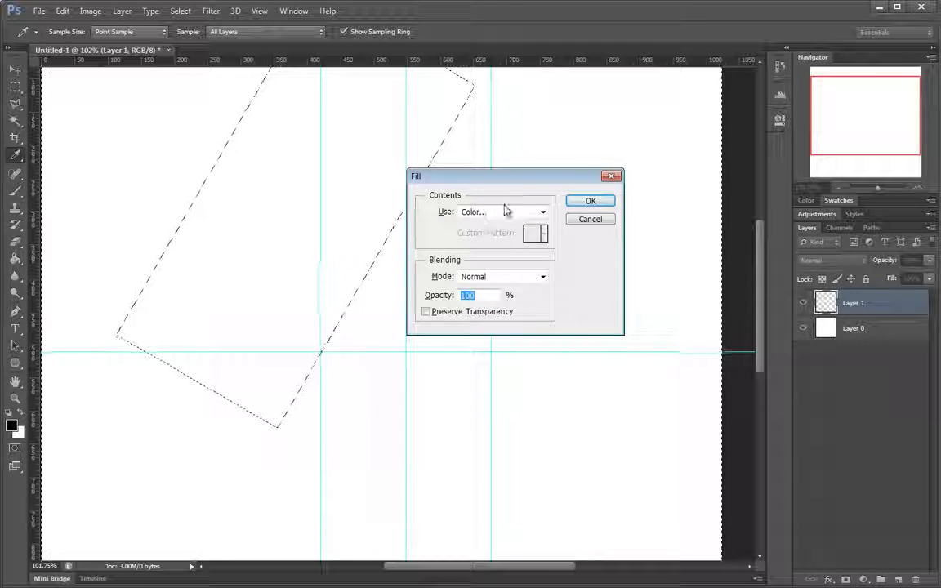
pyautogui.click(542, 212)
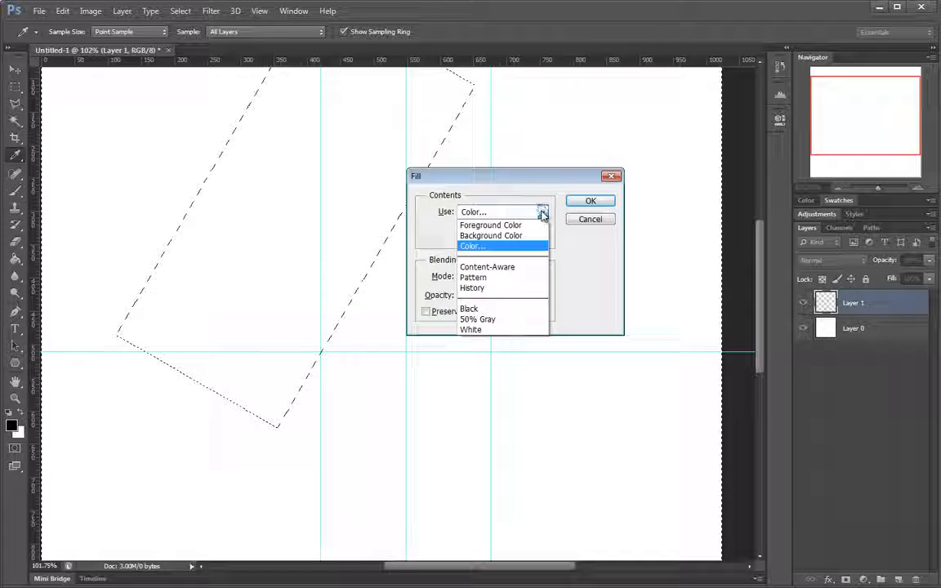
pyautogui.click(470, 309)
pyautogui.click(579, 203)
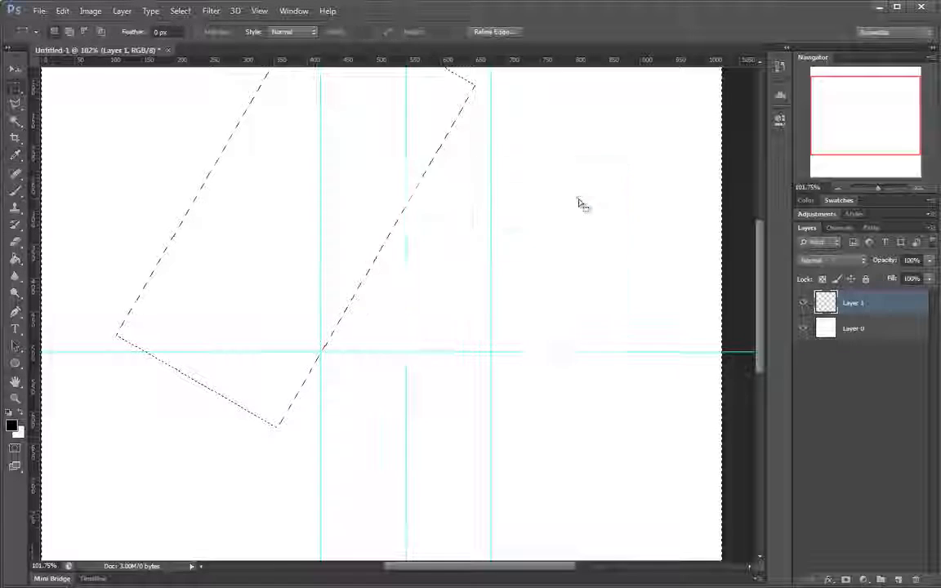
pyautogui.moveTo(477, 218)
pyautogui.mouseDown()
pyautogui.moveTo(435, 233)
pyautogui.moveTo(476, 229)
pyautogui.mouseUp()
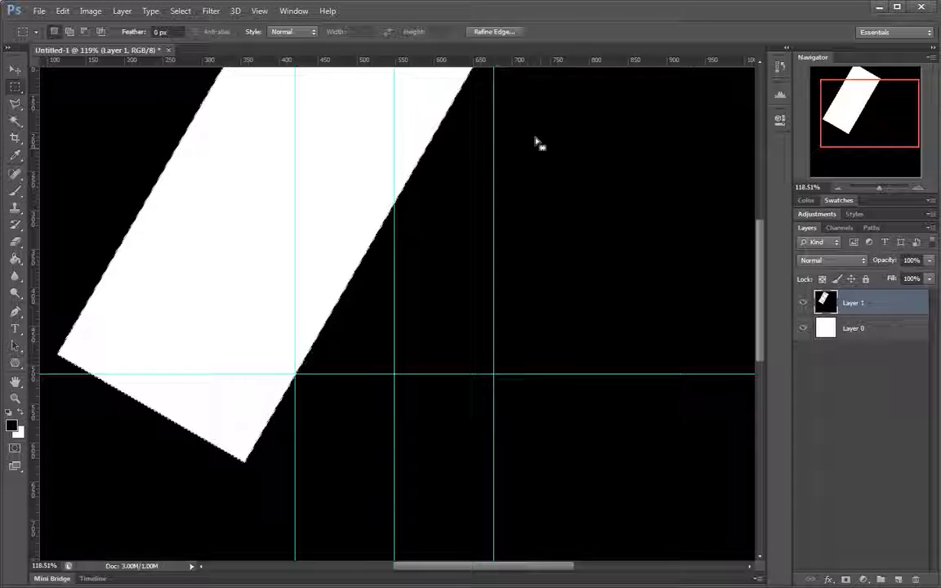
pyautogui.hotkey('ctrl', 'd')
# Step: Marquee the areas beyond the middle vertical guide and below the horizontal guide, fill them with white, and deselect
pyautogui.moveTo(396, 106); pyautogui.dragTo(517, 410)
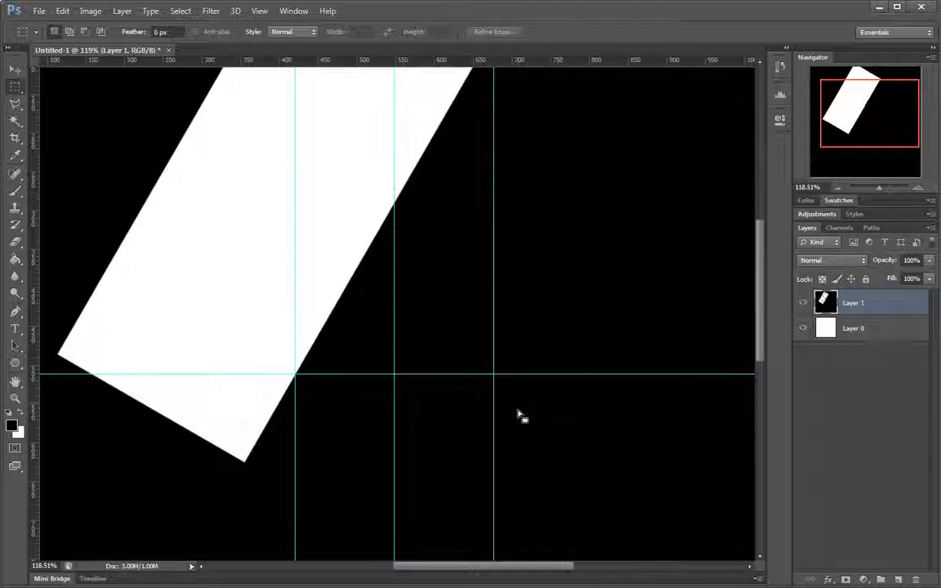
pyautogui.moveTo(547, 479); pyautogui.dragTo(241, 378)
pyautogui.hotkey('ctrl', '0')
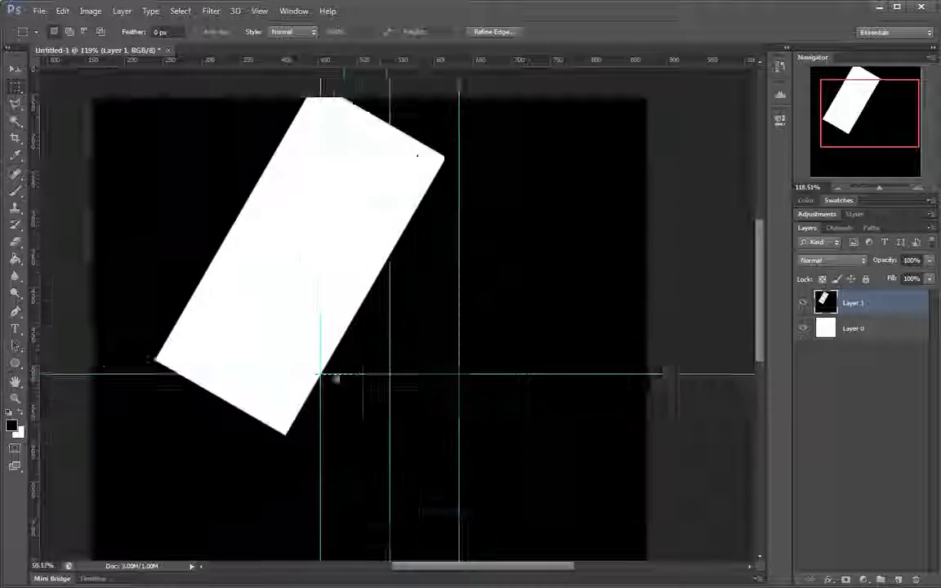
pyautogui.hotkey('ctrl', 'BackSpace')
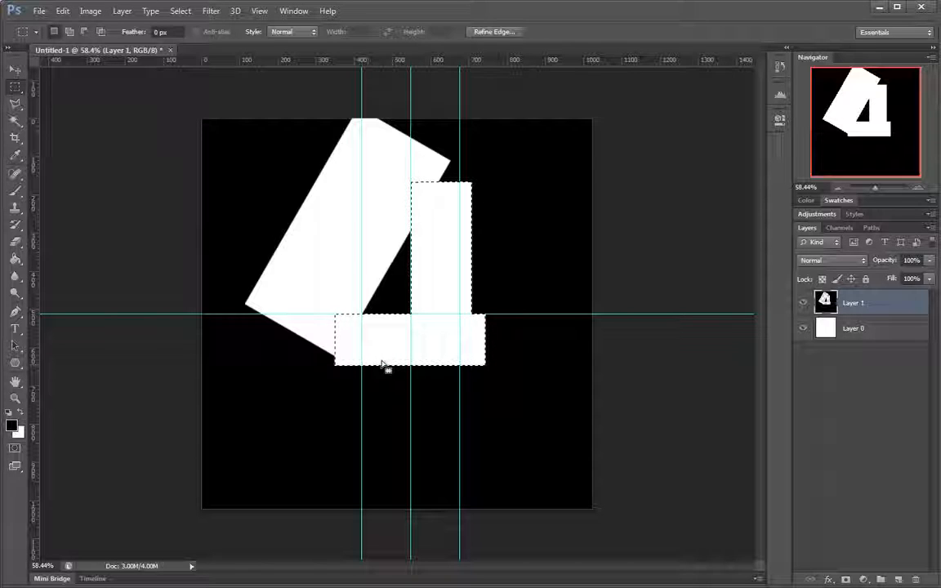
pyautogui.hotkey('ctrl', 'd')
# Step: Marquee around the enclosed black right triangle, delete everything outside it from the layer, and deselect
pyautogui.moveTo(351, 216); pyautogui.dragTo(443, 332)
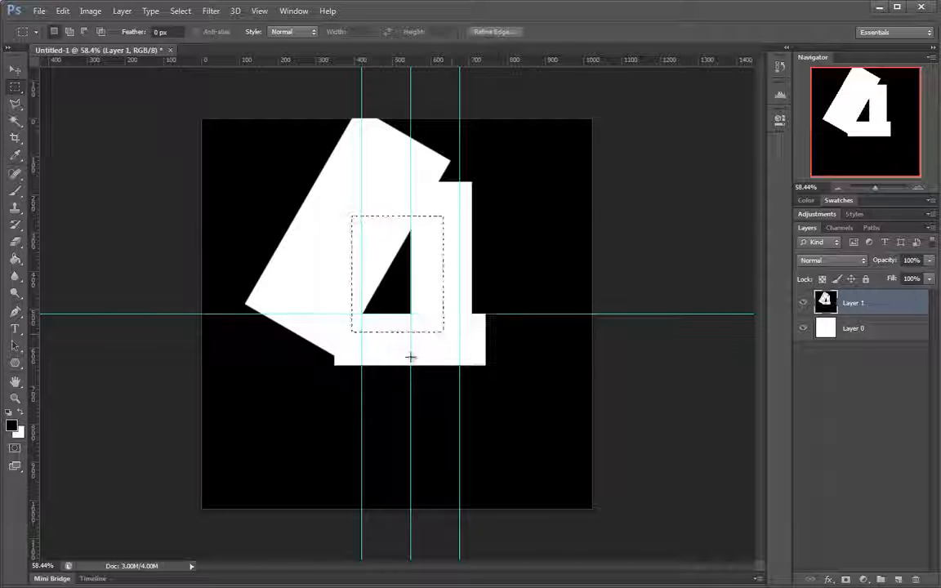
pyautogui.hotkey('ctrl', 'shift', 'i')
pyautogui.press('Delete')
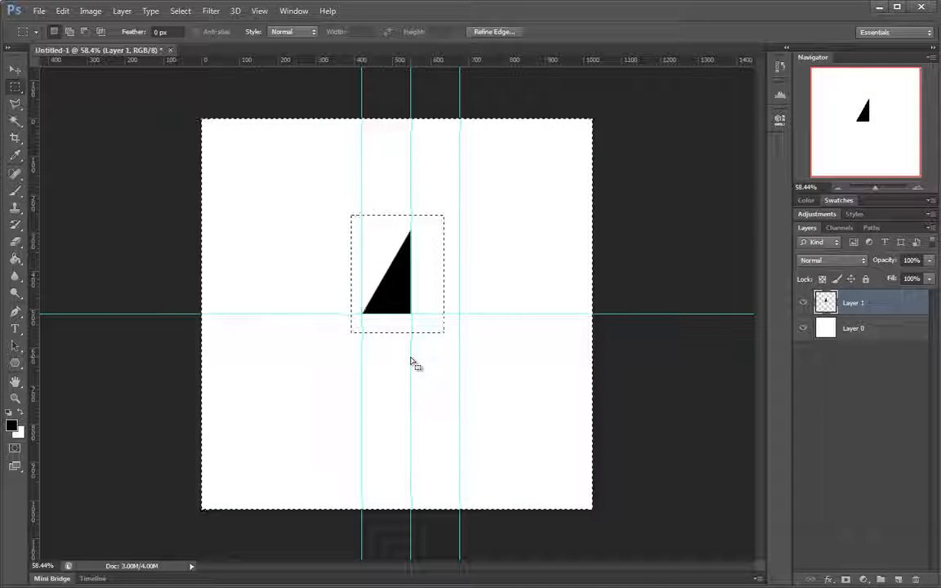
pyautogui.hotkey('ctrl', 'd')
# Step: Place a copy of the black right triangle beside the original on the same layer and flip the copy horizontally
pyautogui.scroll(3, 451, 317)
pyautogui.moveTo(419, 210); pyautogui.dragTo(427, 266)
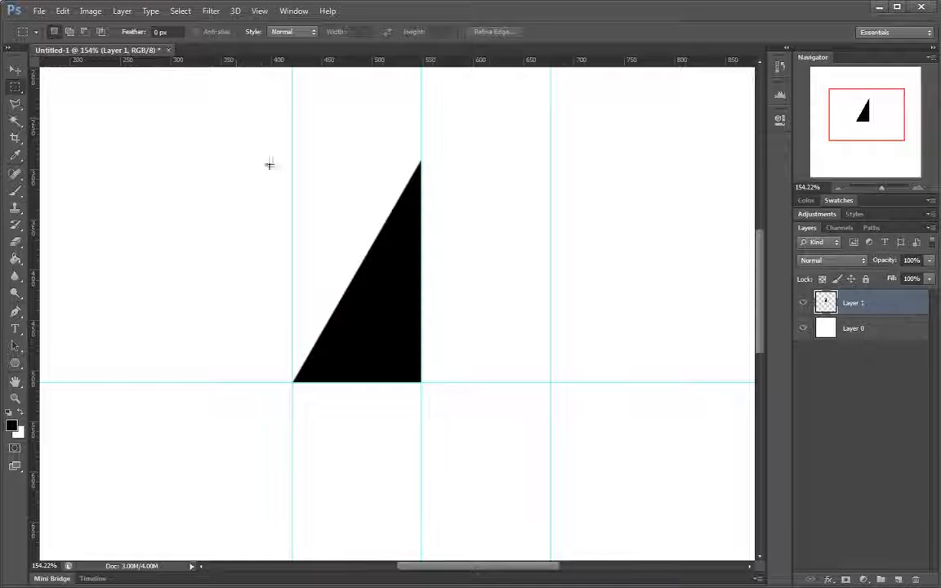
pyautogui.moveTo(357, 334); pyautogui.dragTo(593, 332)
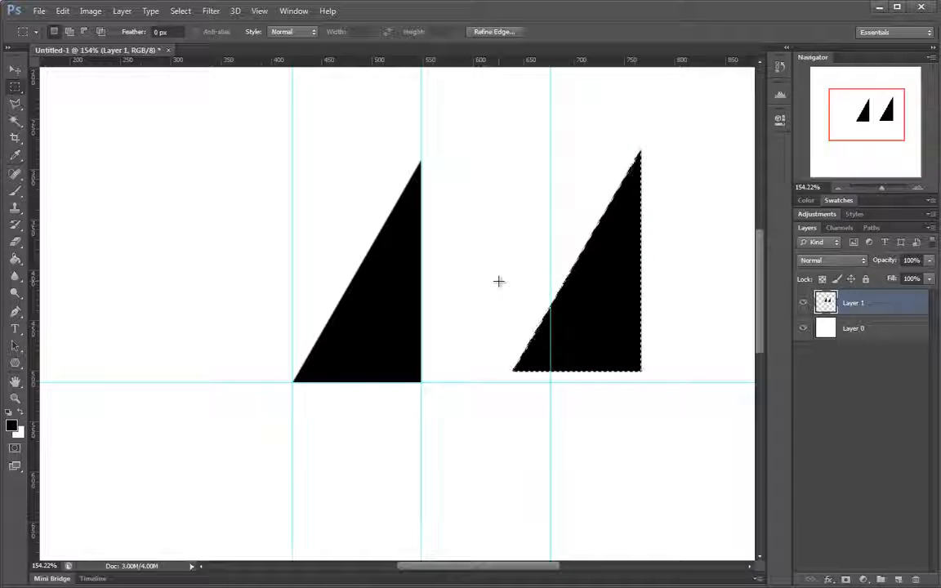
pyautogui.click(62, 12)
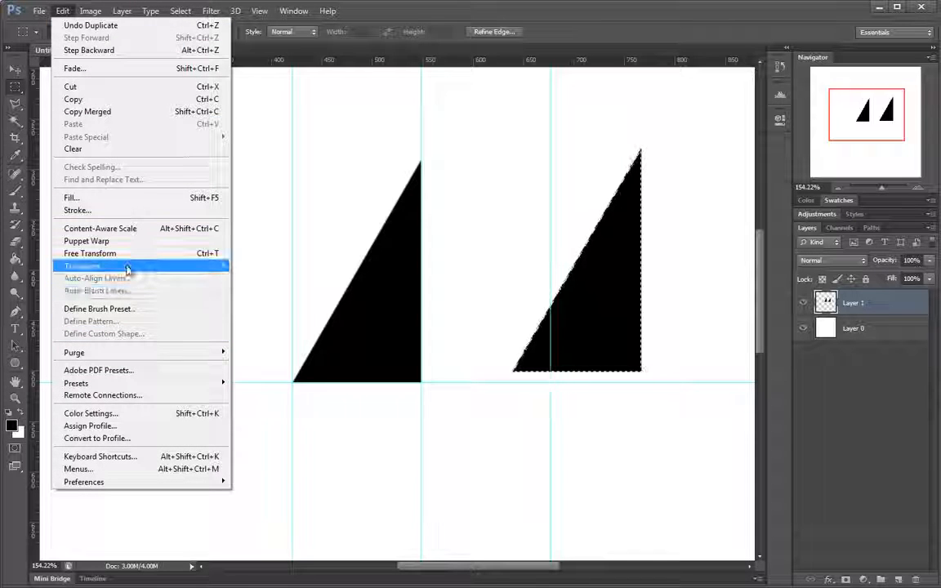
pyautogui.moveTo(127, 268)
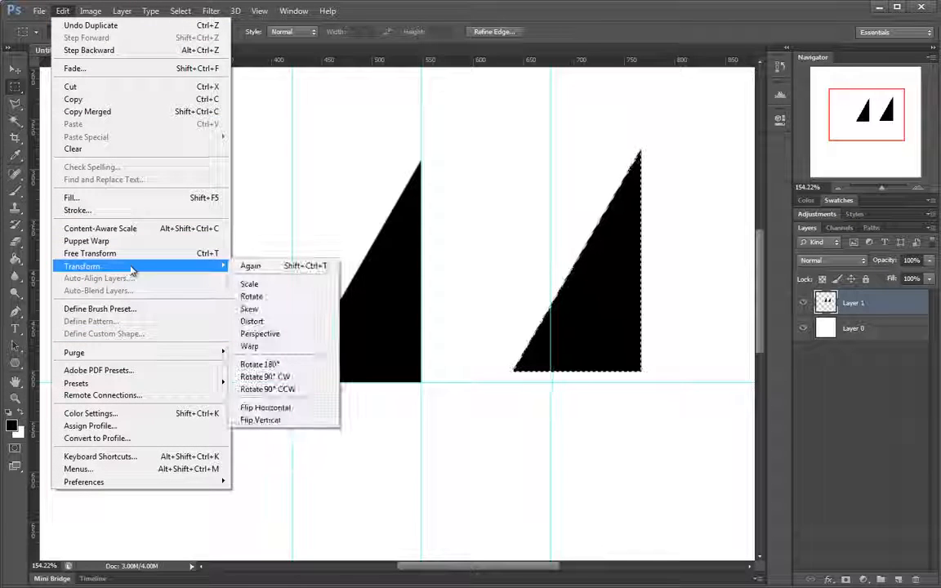
pyautogui.click(309, 413)
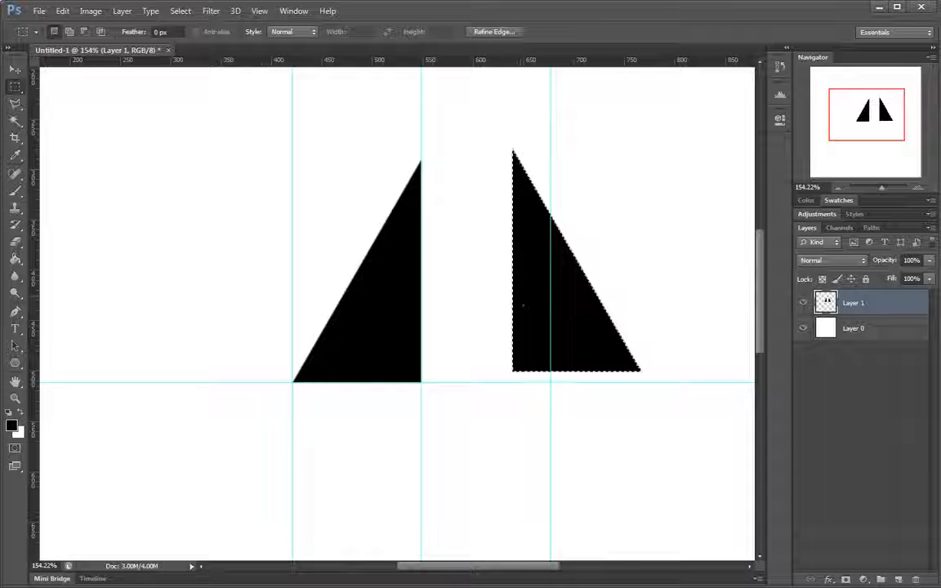
# Step: Join the flipped half to the original along the middle guide, nudge it level with the horizontal guide, and deselect
pyautogui.moveTo(516, 313); pyautogui.dragTo(433, 322)
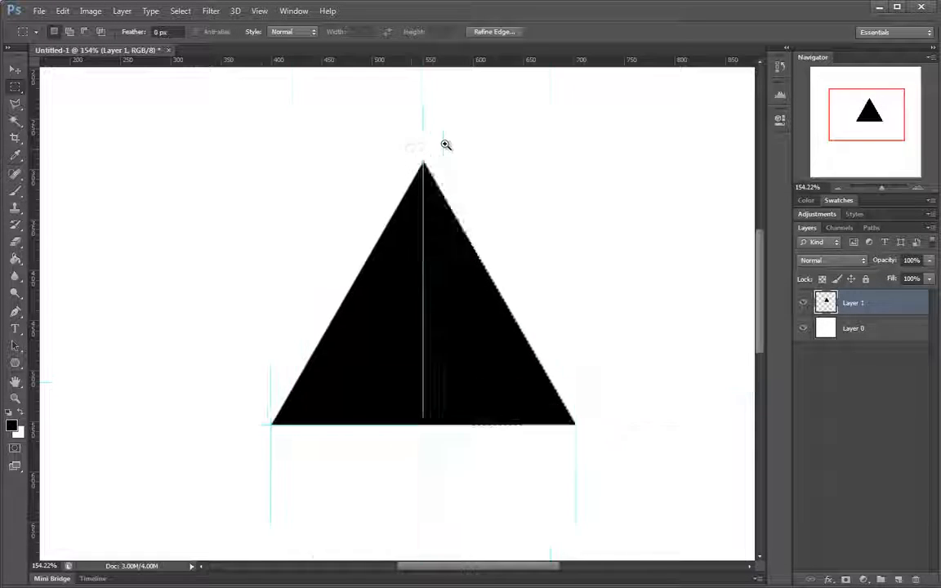
pyautogui.moveTo(445, 145); pyautogui.dragTo(584, 149)
pyautogui.moveTo(511, 251); pyautogui.dragTo(623, 210)
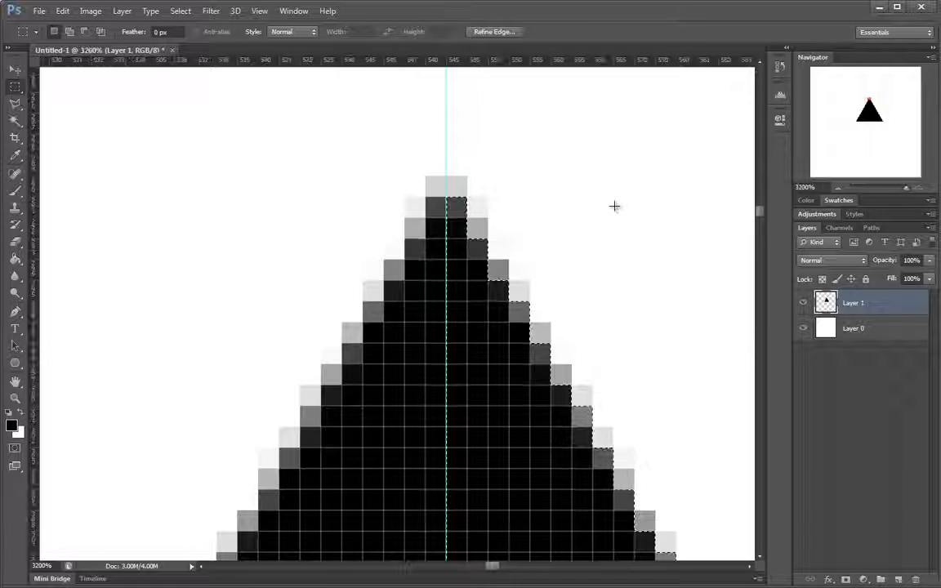
pyautogui.hotkey('ctrl', 'Right')
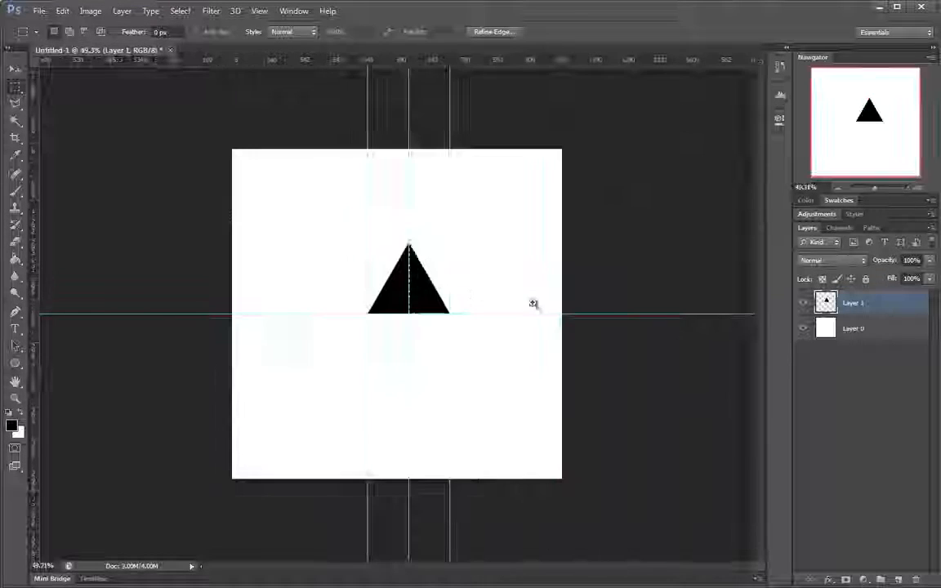
pyautogui.moveTo(466, 310); pyautogui.dragTo(460, 187)
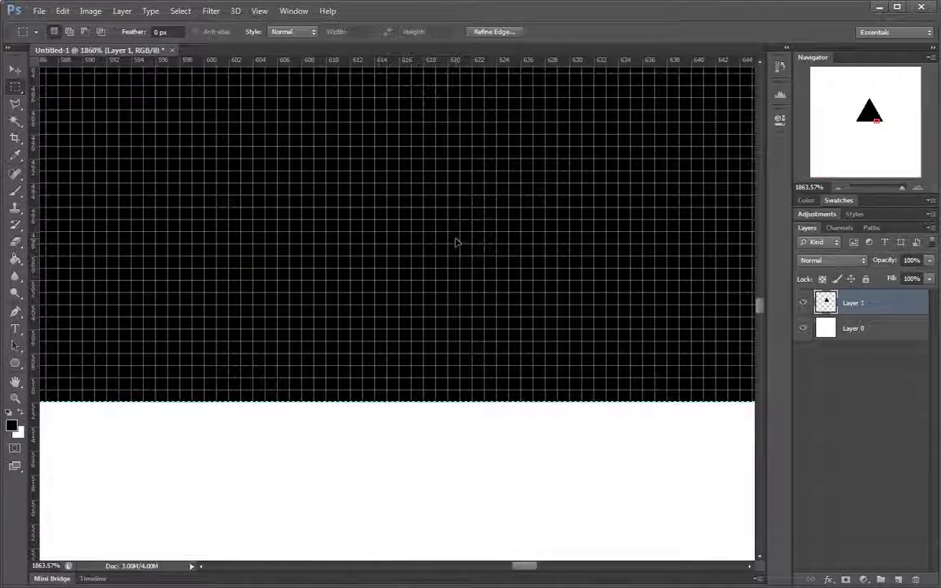
pyautogui.hotkey('ctrl', 'Up')
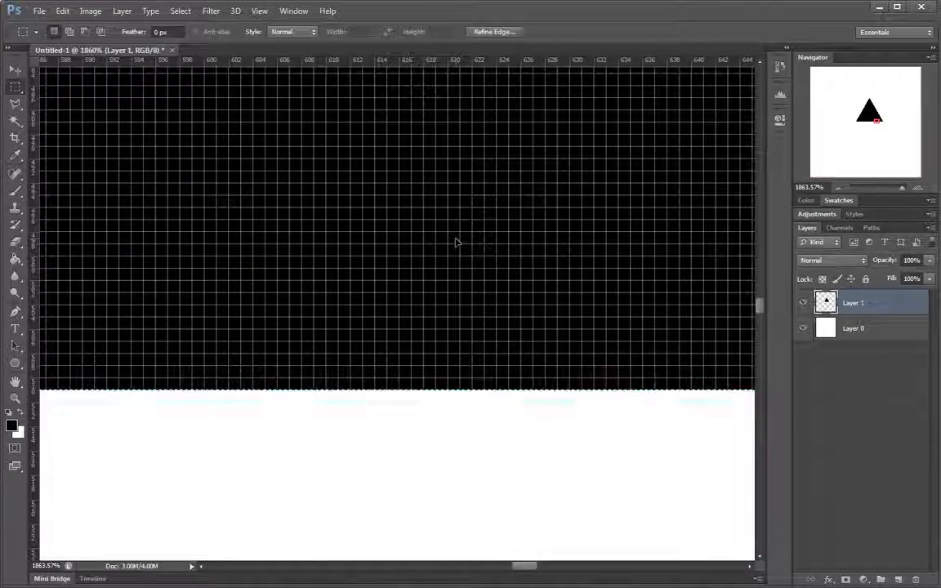
pyautogui.hotkey('ctrl', 'Down')
pyautogui.moveTo(454, 237); pyautogui.dragTo(371, 204)
pyautogui.moveTo(374, 193); pyautogui.dragTo(411, 440)
pyautogui.hotkey('ctrl', 'd')
# Step: Duplicate the triangle layer four times and select the original Layer 1
pyautogui.moveTo(522, 280); pyautogui.dragTo(473, 206)
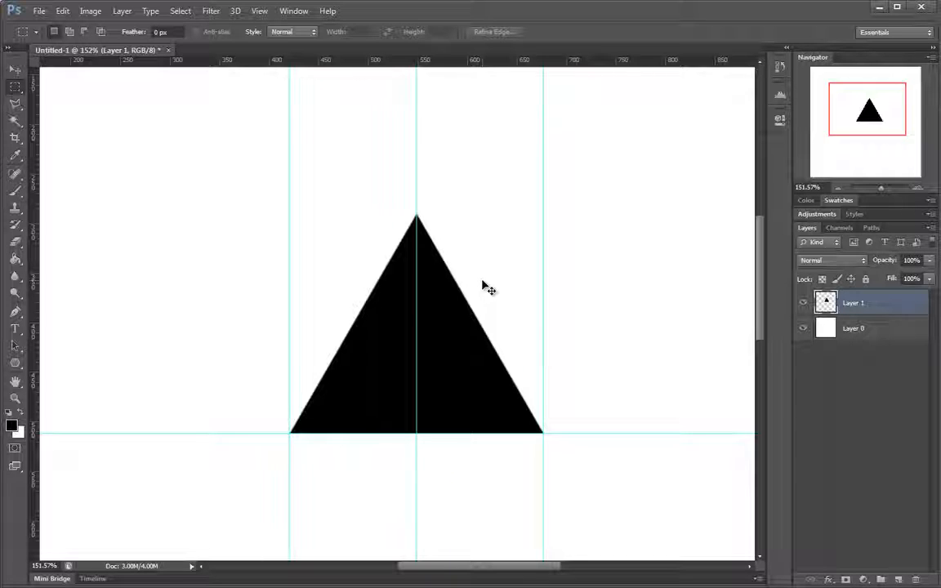
pyautogui.hotkey('ctrl', 'j')
pyautogui.hotkey('ctrl', 'j')
pyautogui.hotkey('ctrl', 'j')
pyautogui.hotkey('ctrl', 'j')
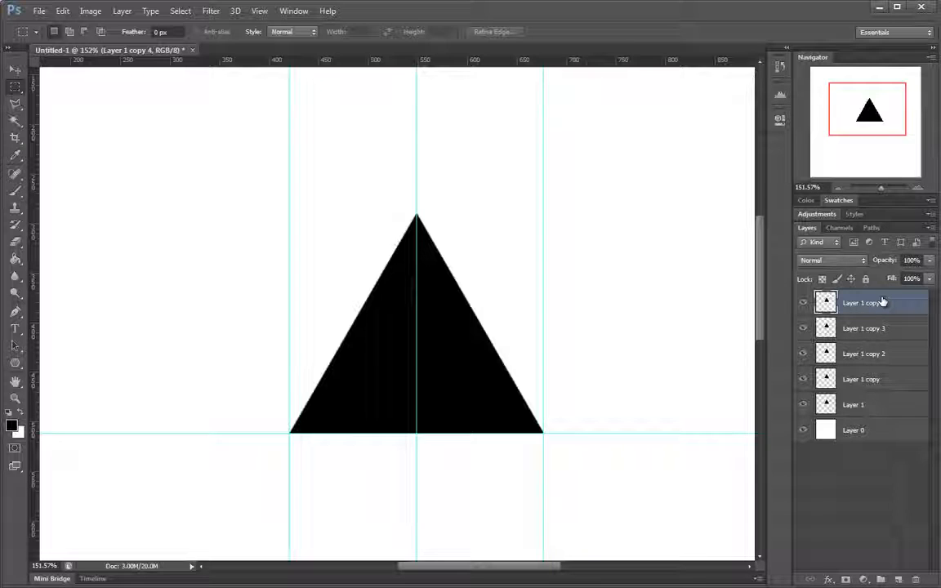
pyautogui.click(880, 410)
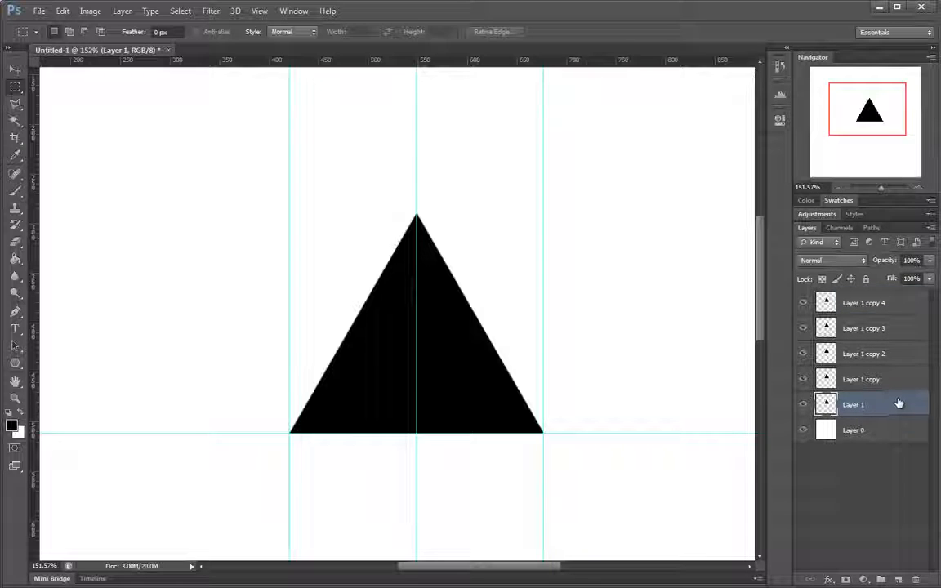
# Step: Duplicate the triangle layer once more and rotate Layer 1 copy 5 counterclockwise about its apex against the original triangle's right edge
pyautogui.click(898, 306)
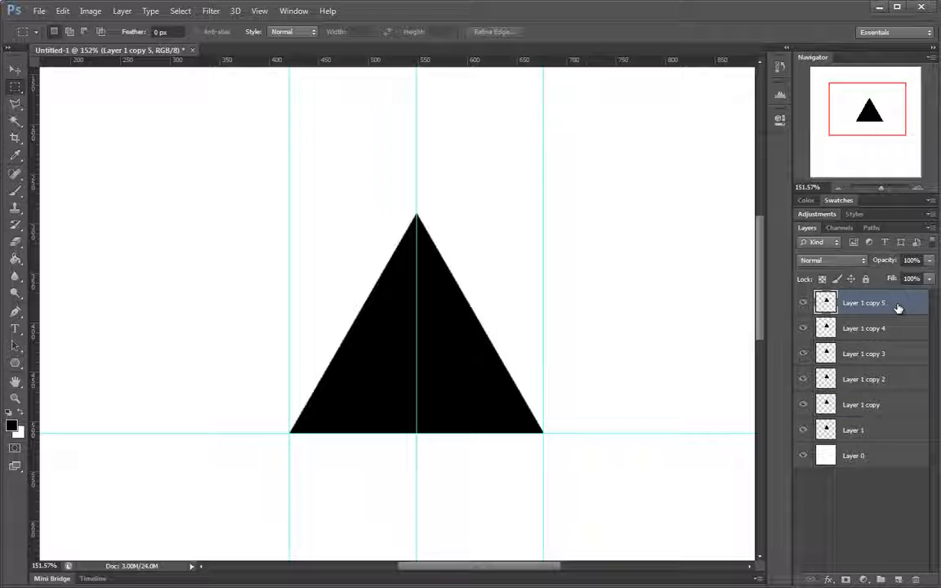
pyautogui.scroll(1, 493, 313)
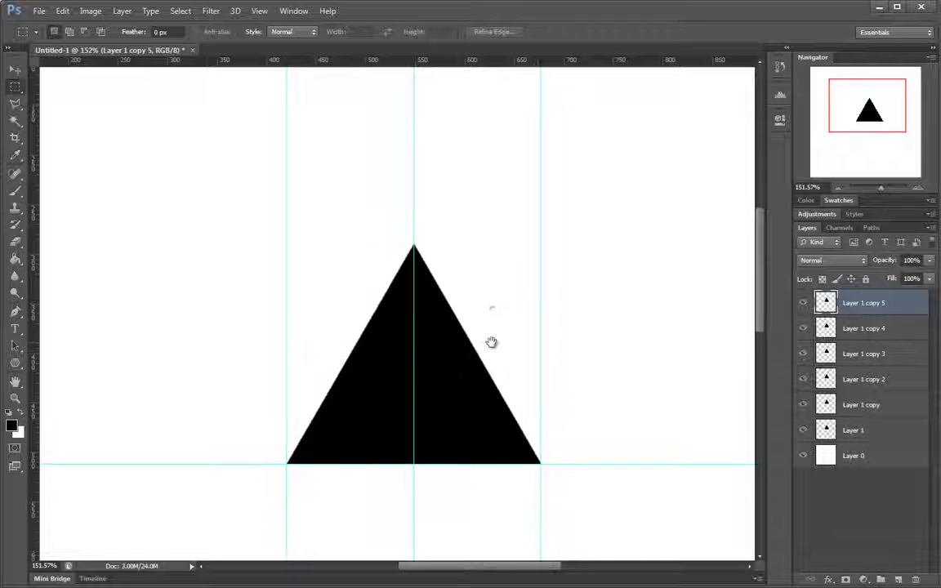
pyautogui.hotkey('ctrl', 't')
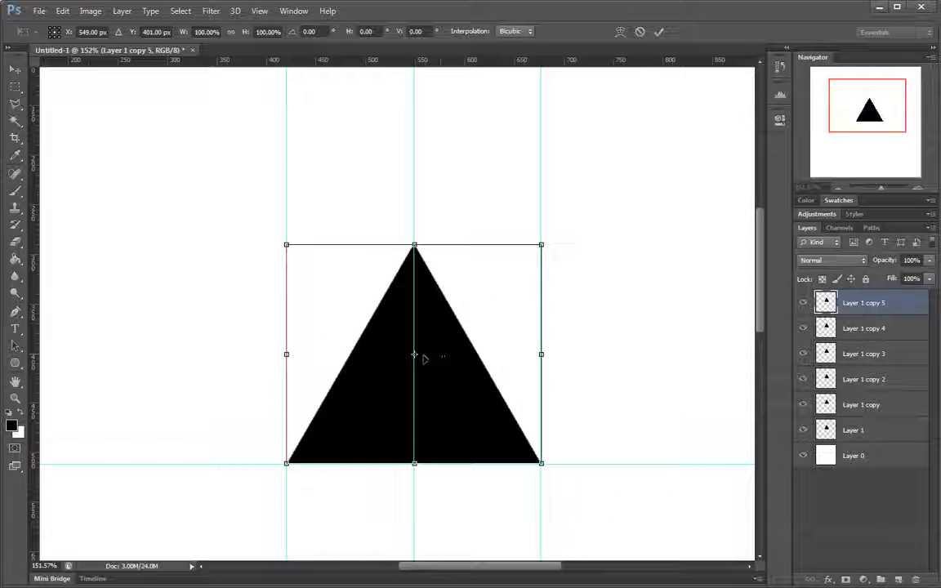
pyautogui.moveTo(415, 353); pyautogui.dragTo(415, 245)
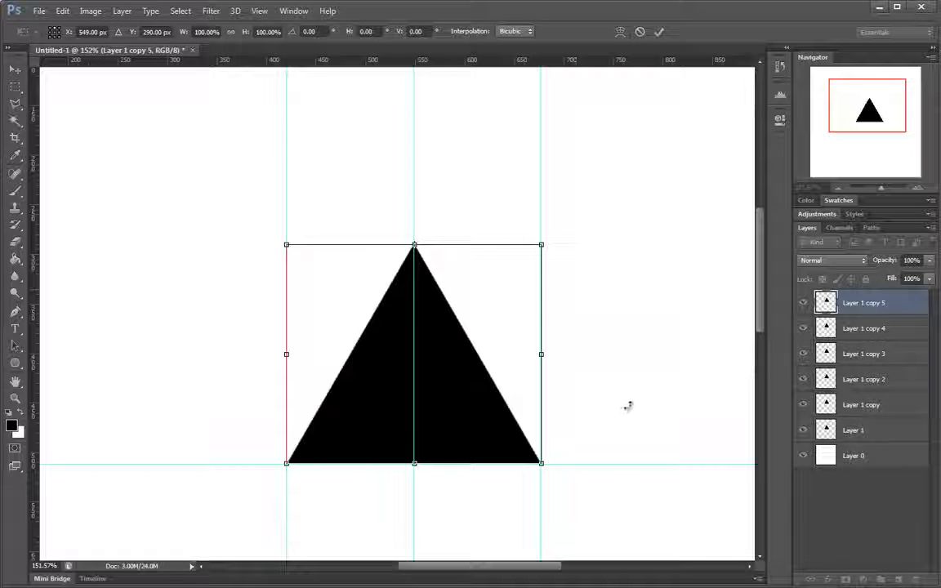
pyautogui.moveTo(615, 386); pyautogui.dragTo(586, 160)
pyautogui.press('Return')
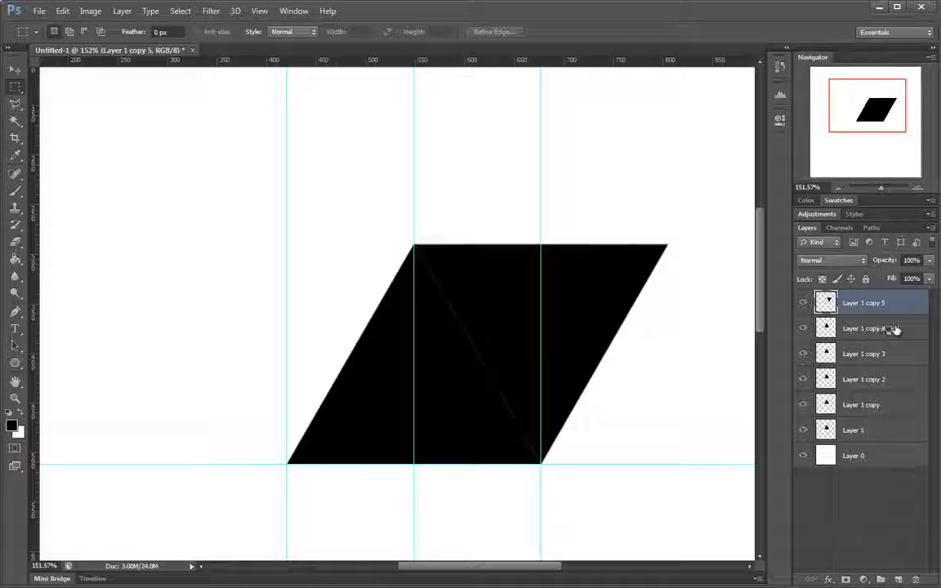
# Step: Rotate the Layer 1 copy 4 triangle about its apex into the upper-right wedge, directly above the previously rotated triangle
pyautogui.moveTo(895, 329); pyautogui.dragTo(894, 337)
pyautogui.hotkey('ctrl', 't')
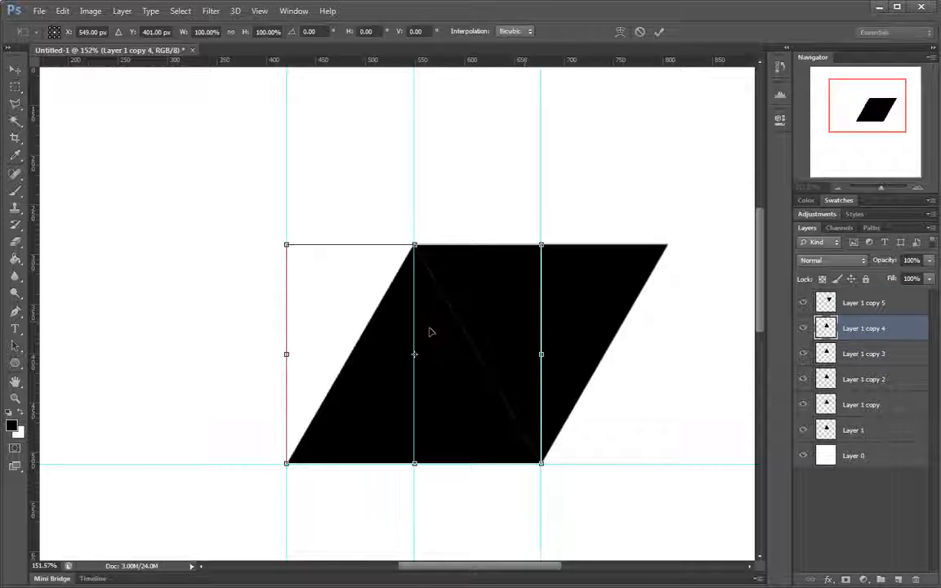
pyautogui.moveTo(415, 355); pyautogui.dragTo(417, 247)
pyautogui.moveTo(483, 206); pyautogui.dragTo(269, 159)
pyautogui.press('Return')
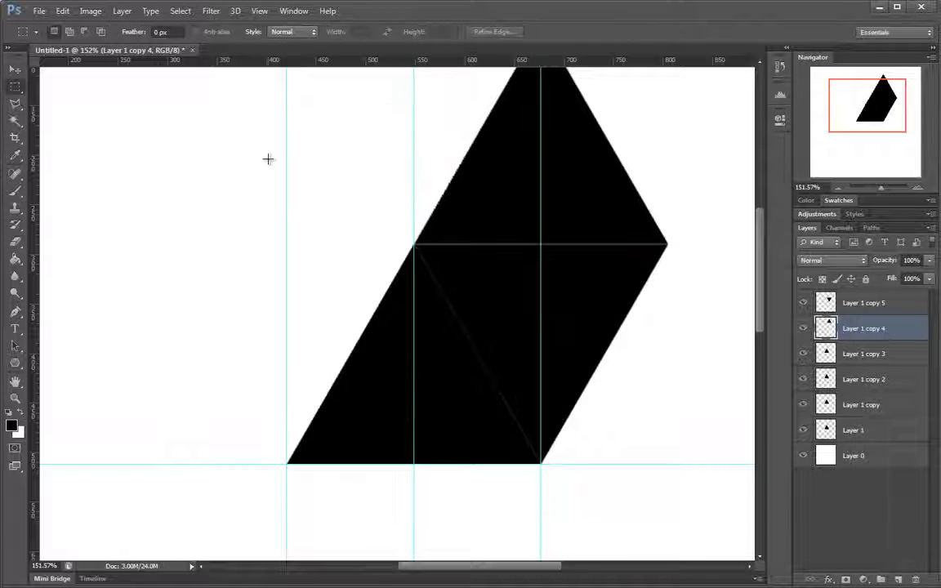
# Step: Rotate the Layer 1 copy 3 triangle half a turn about its apex so it stands upside down directly above the original
pyautogui.click(888, 357)
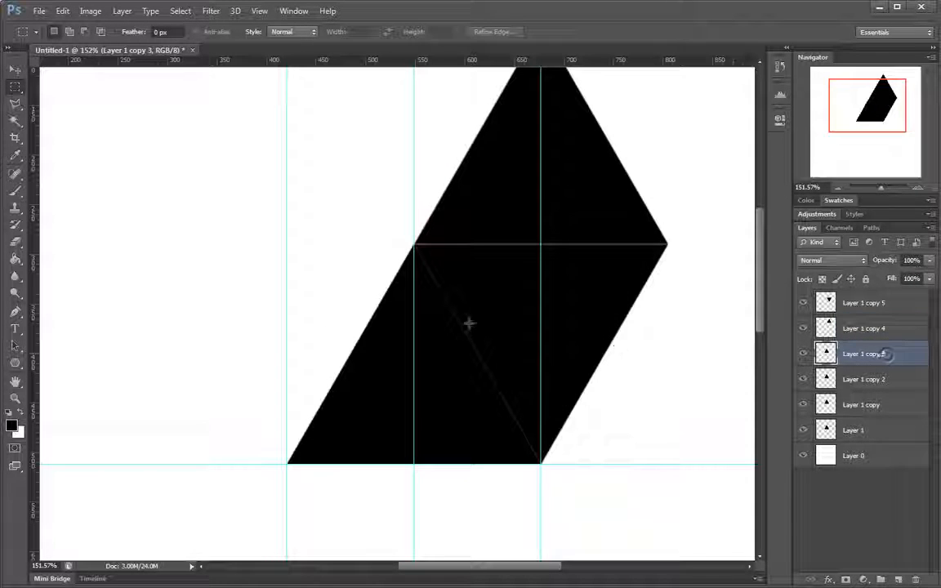
pyautogui.hotkey('ctrl', 't')
pyautogui.moveTo(414, 354); pyautogui.dragTo(415, 245)
pyautogui.scroll(-3, 414, 245)
pyautogui.scroll(3, 442, 236)
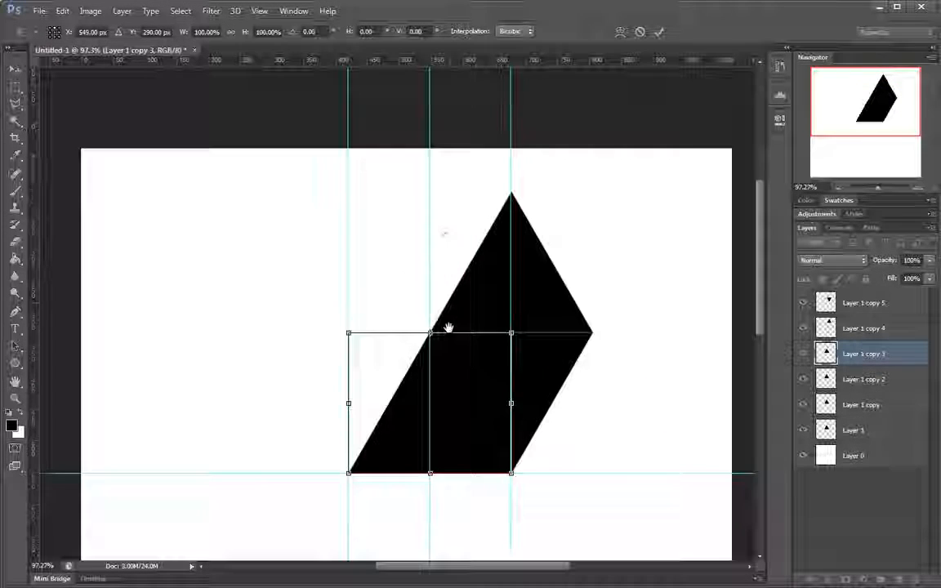
pyautogui.moveTo(609, 390); pyautogui.dragTo(199, 214)
pyautogui.press('Return')
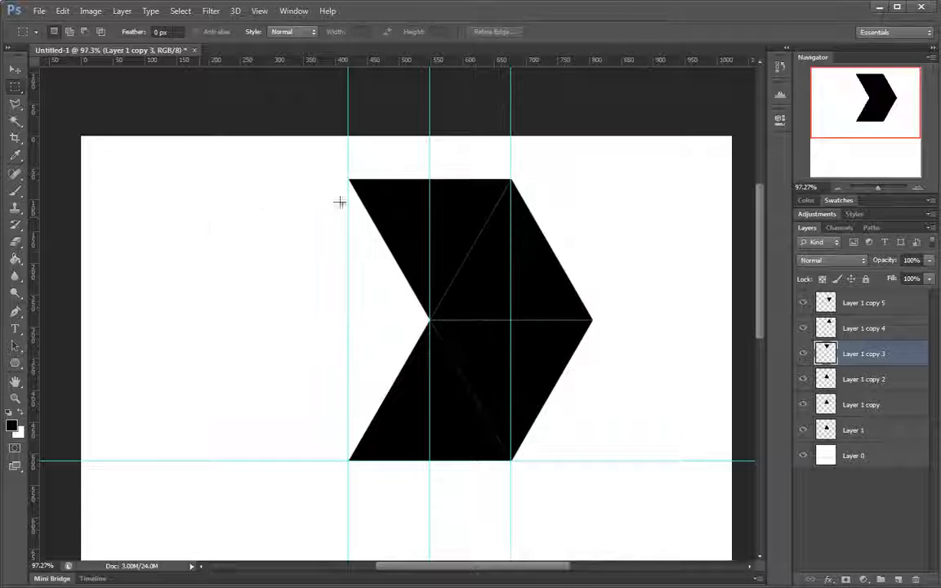
# Step: Rotate the Layer 1 copy 2 triangle clockwise about its apex into the lower-left wedge beside the original triangle
pyautogui.click(896, 379)
pyautogui.hotkey('ctrl', 't')
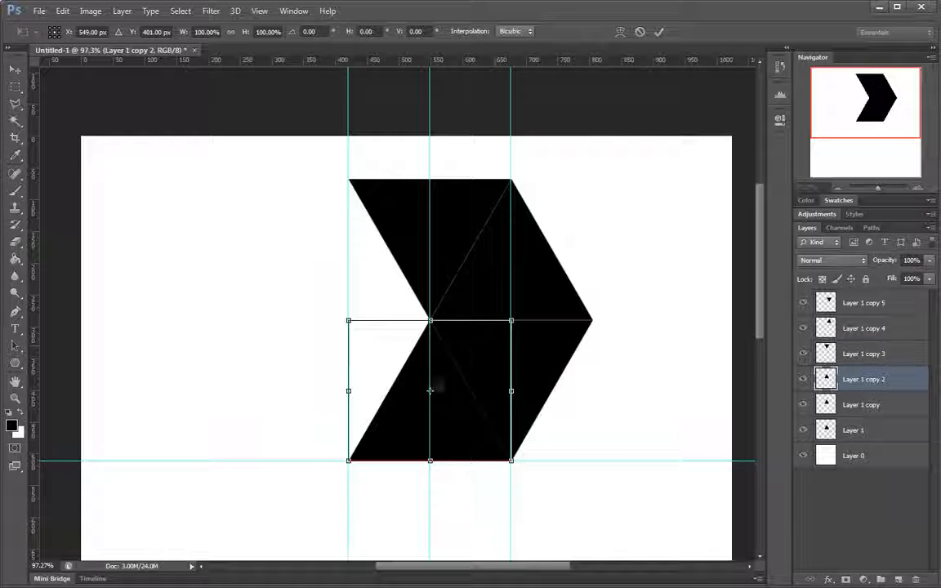
pyautogui.moveTo(435, 389); pyautogui.dragTo(431, 320)
pyautogui.moveTo(616, 320); pyautogui.dragTo(534, 447)
pyautogui.press('Return')
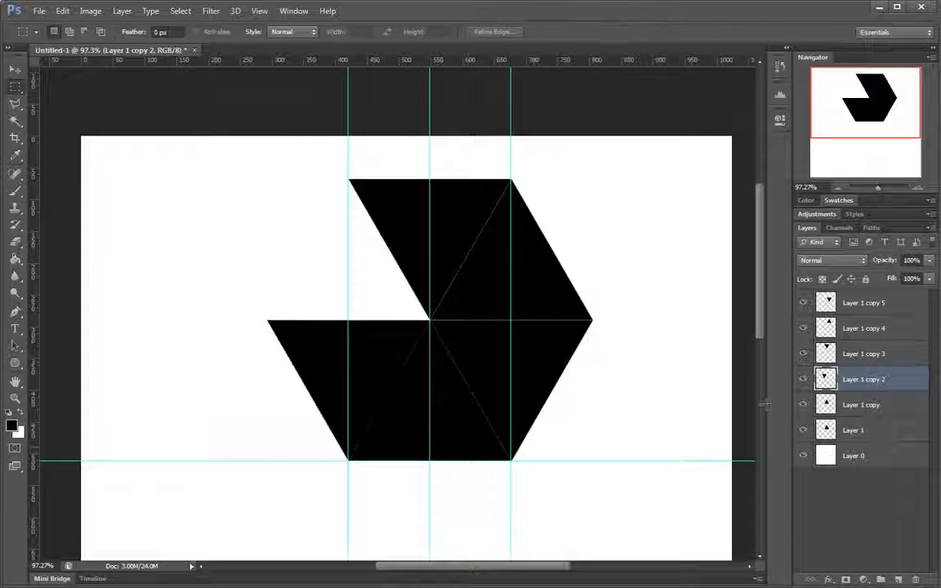
# Step: Rotate the Layer 1 copy triangle about its apex into the remaining upper-left wedge to complete the hexagon
pyautogui.click(868, 404)
pyautogui.hotkey('ctrl', 't')
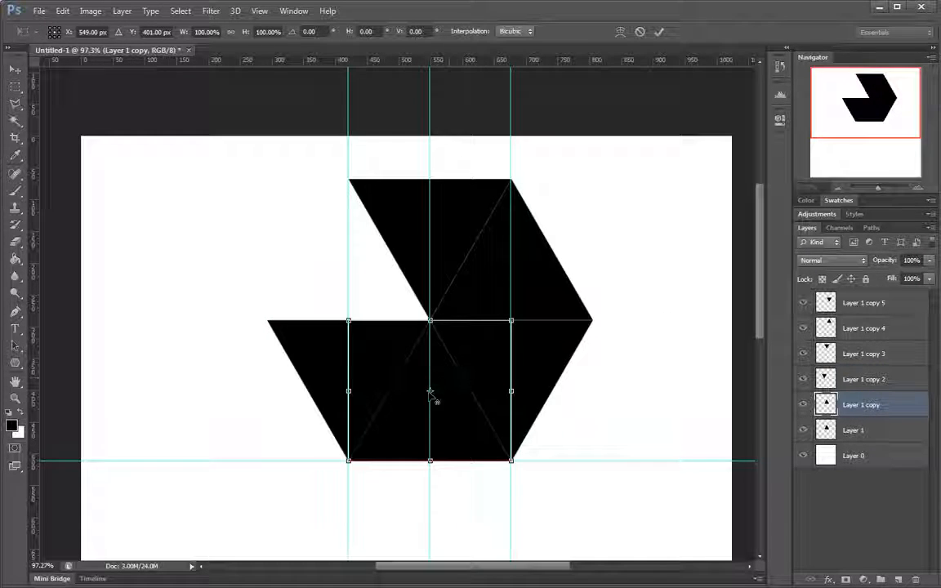
pyautogui.moveTo(443, 330); pyautogui.dragTo(430, 320)
pyautogui.moveTo(568, 325); pyautogui.dragTo(302, 461)
pyautogui.moveTo(492, 366); pyautogui.dragTo(518, 368)
pyautogui.press('Return')
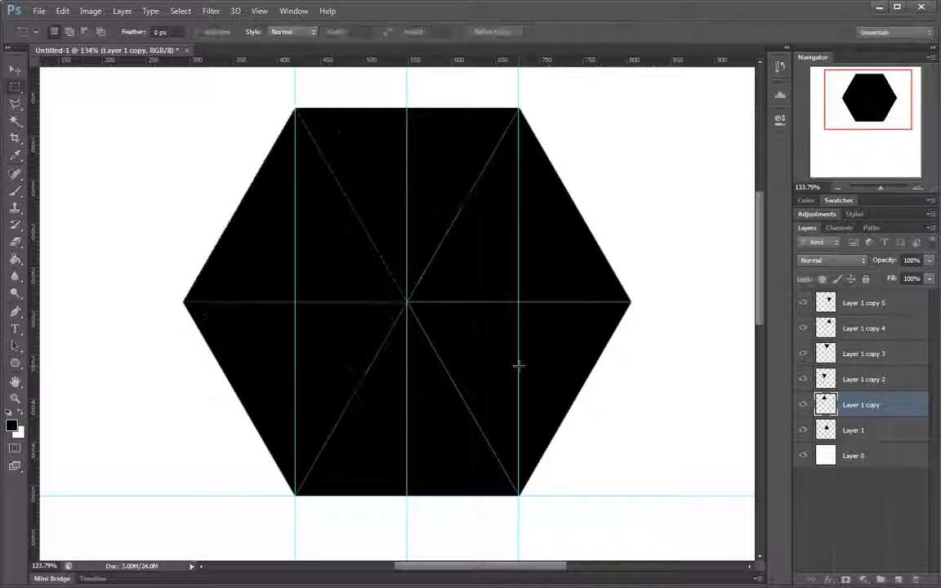
# Step: Examine the hexagon, compare it with the three-armed pattern of sample.png in Windows Photo Viewer, and return to the Photoshop document
pyautogui.moveTo(590, 322); pyautogui.dragTo(603, 313)
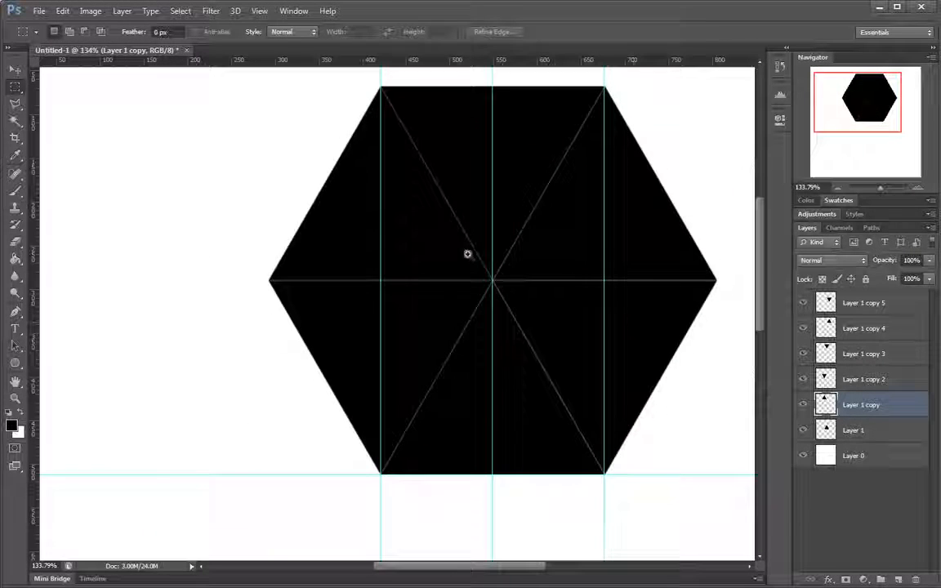
pyautogui.moveTo(449, 262); pyautogui.dragTo(527, 279)
pyautogui.moveTo(535, 338); pyautogui.dragTo(509, 299)
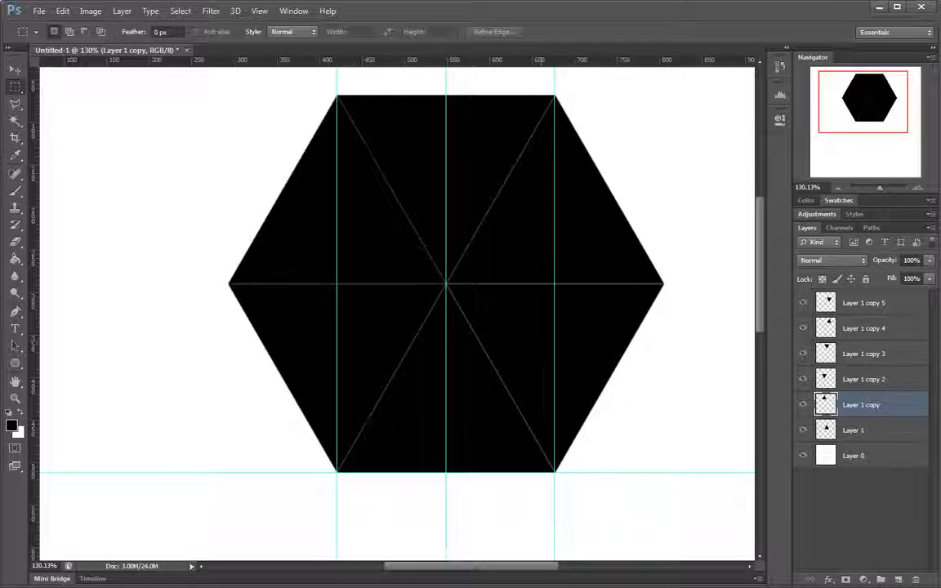
pyautogui.hotkey('alt', 'Tab')
pyautogui.moveTo(658, 83); pyautogui.dragTo(638, 118)
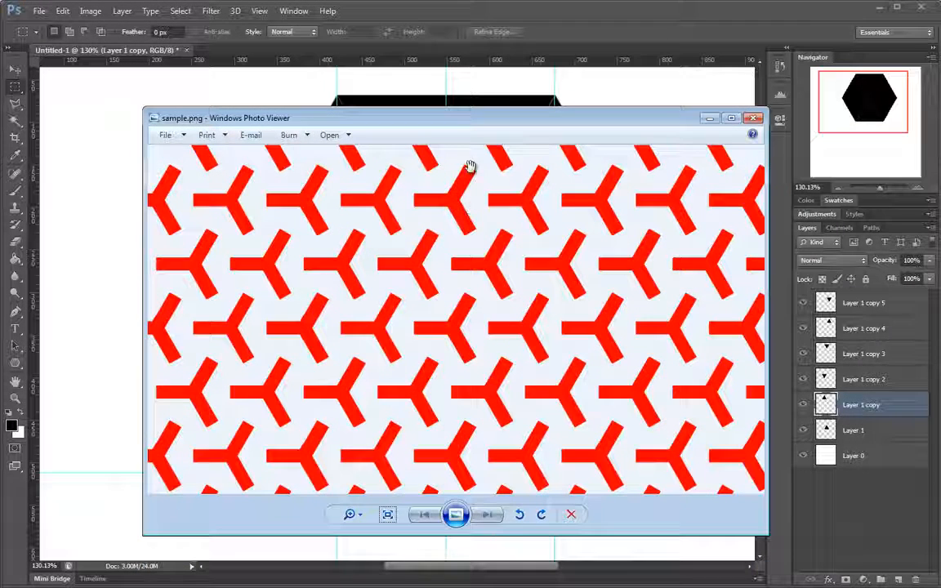
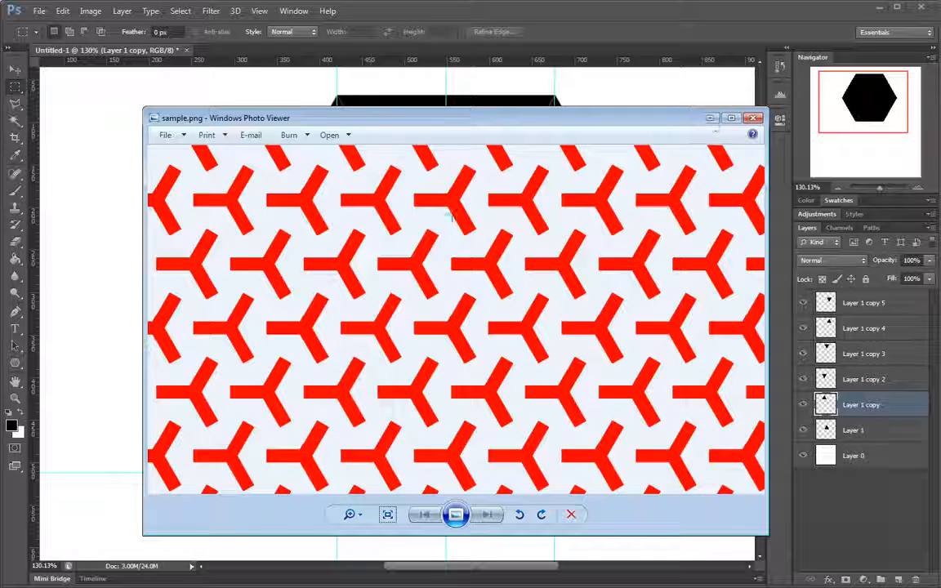
pyautogui.click(709, 119)
pyautogui.moveTo(458, 303); pyautogui.dragTo(459, 303)
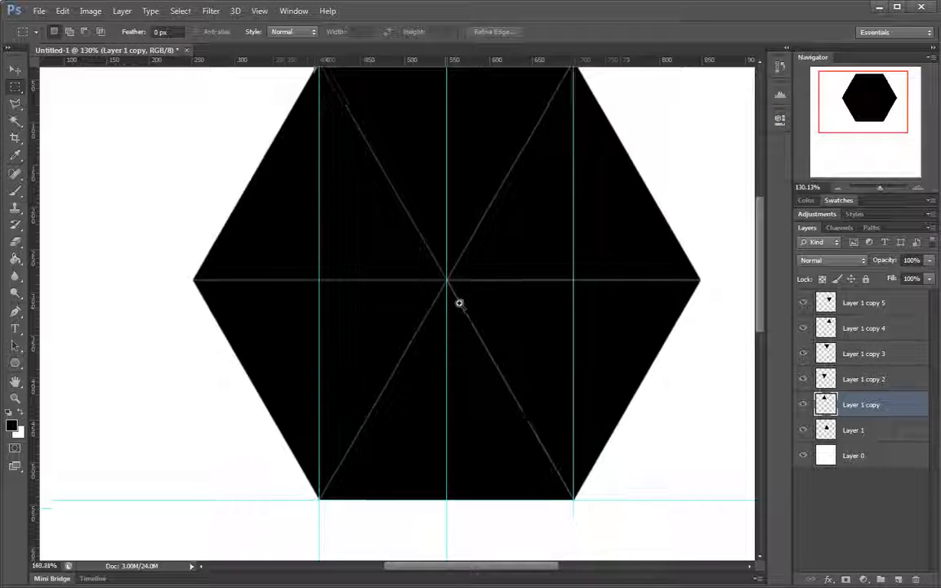
# Step: Merge the six triangle layers, Layer 1 through Layer 1 copy 5, into a single hexagon layer above Layer 0
pyautogui.click(866, 430)
pyautogui.moveTo(560, 300); pyautogui.dragTo(547, 341)
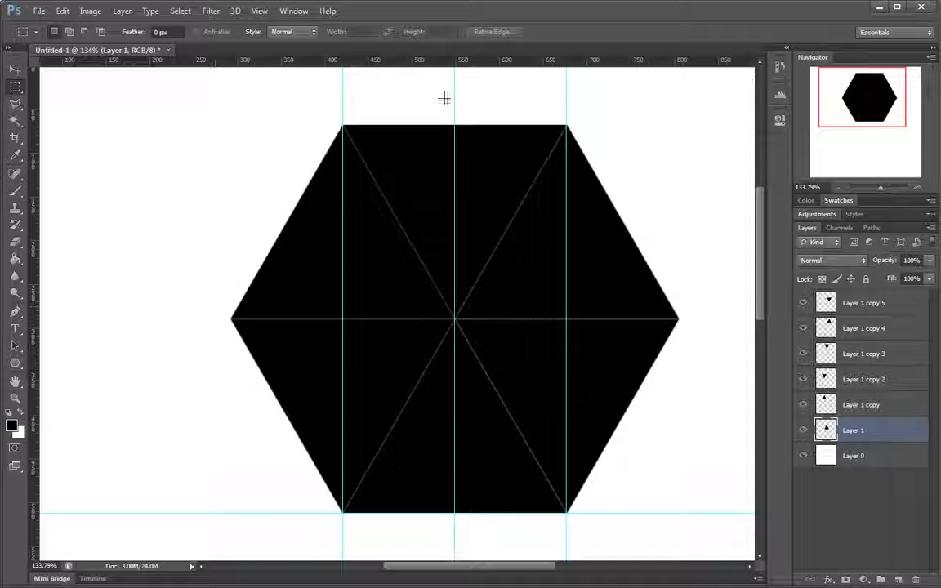
pyautogui.moveTo(601, 348); pyautogui.dragTo(573, 339)
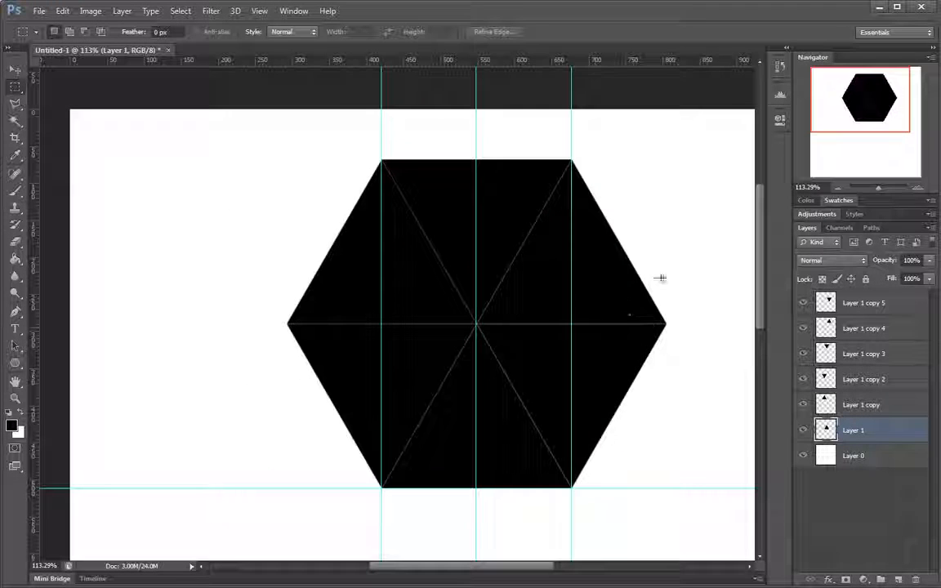
pyautogui.moveTo(459, 63); pyautogui.dragTo(817, 404)
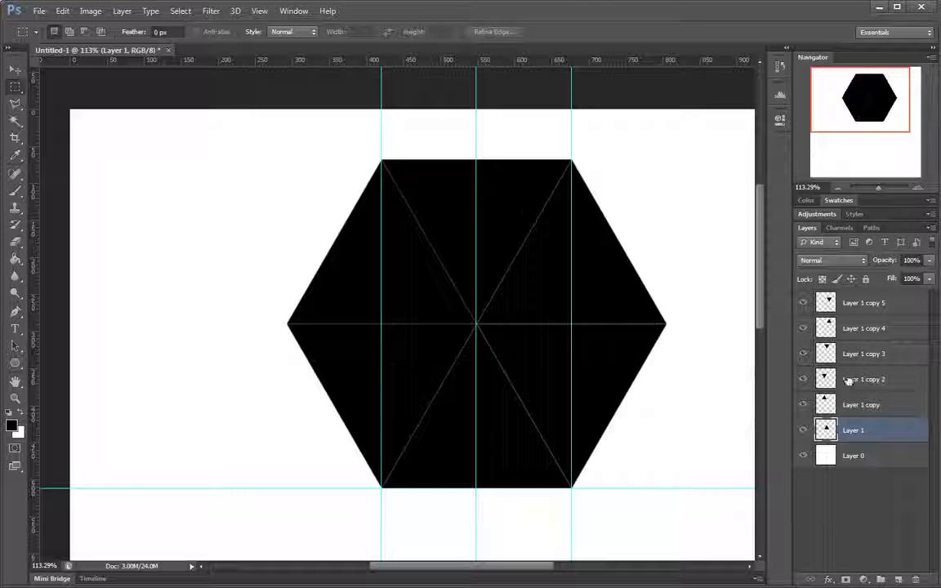
pyautogui.click(805, 431)
pyautogui.click(805, 431)
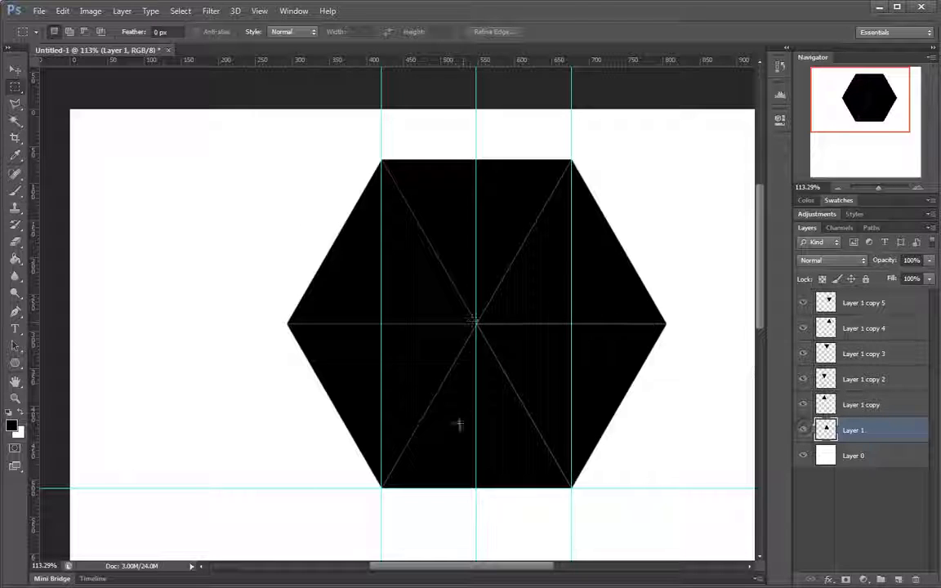
pyautogui.keyDown('shift'); pyautogui.click(887, 303); pyautogui.keyUp('shift')
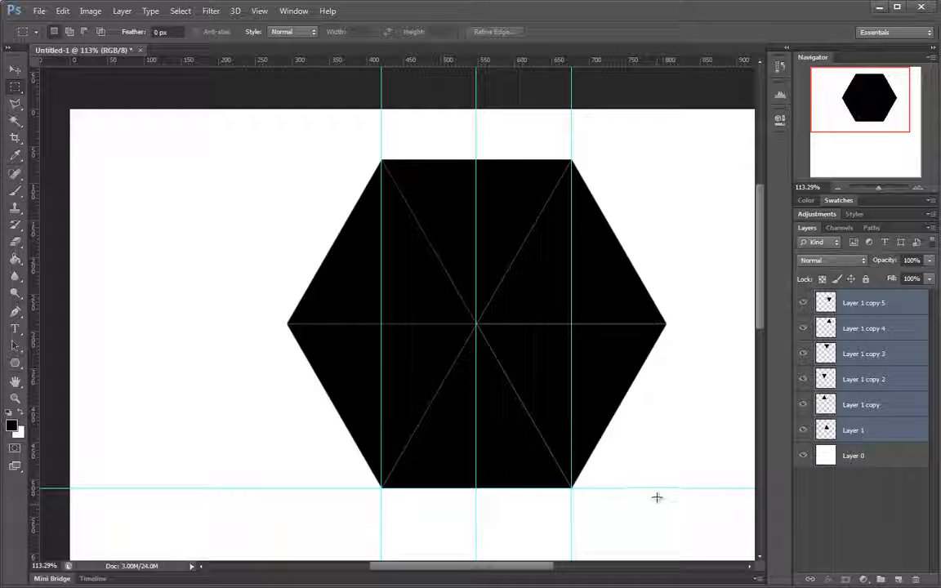
pyautogui.hotkey('ctrl', 'e')
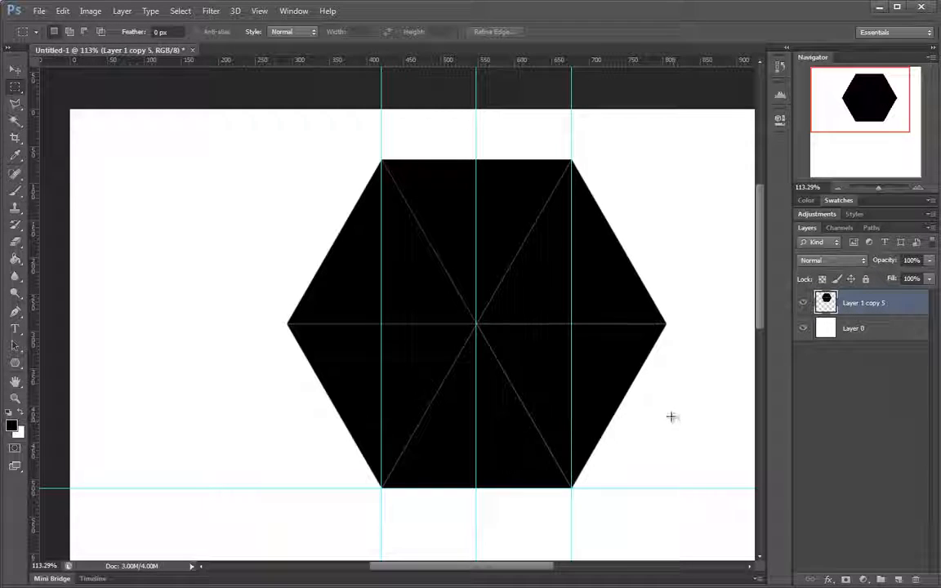
# Step: Try to place a horizontal guide along the hexagon's top edge, then remove it
pyautogui.moveTo(550, 73); pyautogui.dragTo(548, 158)
pyautogui.moveTo(421, 146); pyautogui.dragTo(523, 146)
pyautogui.moveTo(172, 235); pyautogui.dragTo(237, 221)
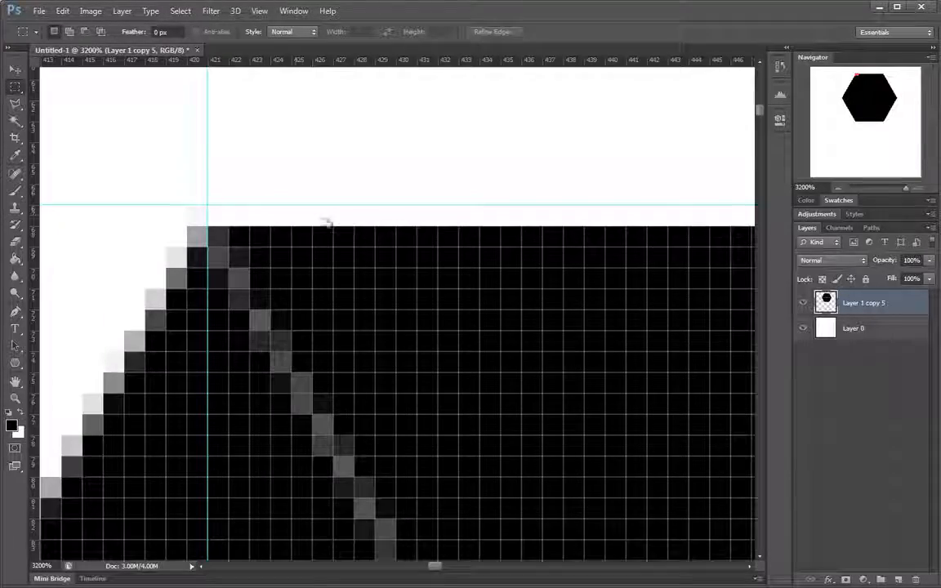
pyautogui.moveTo(327, 222); pyautogui.dragTo(185, 225)
pyautogui.moveTo(665, 225); pyautogui.dragTo(798, 194)
pyautogui.moveTo(696, 213); pyautogui.dragTo(729, 210)
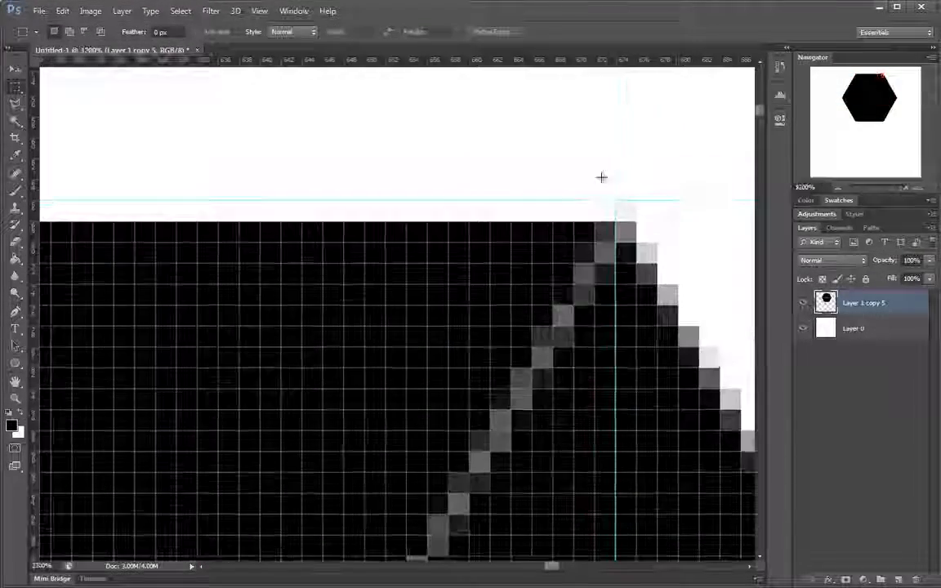
pyautogui.moveTo(635, 205); pyautogui.dragTo(500, 46)
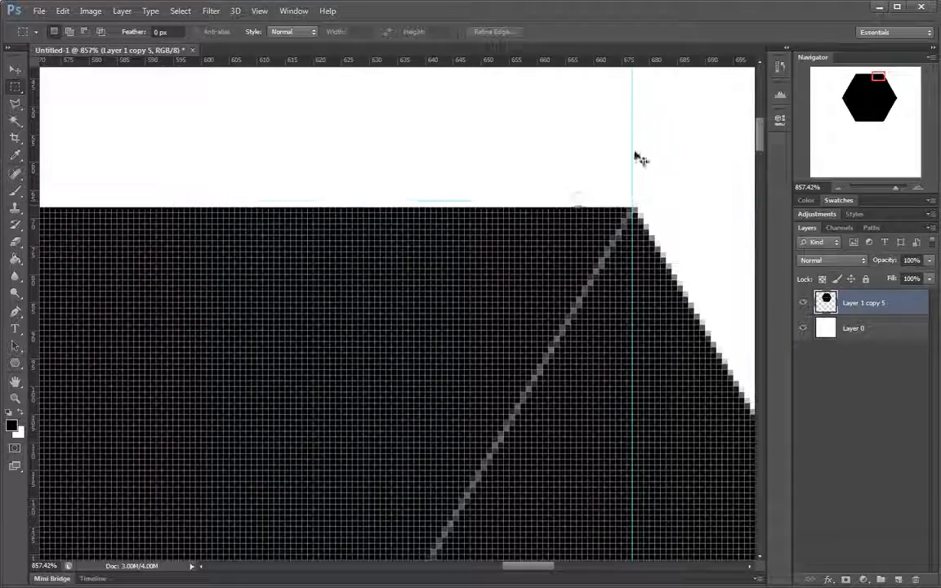
# Step: Select a small rectangle covering the faint pixels just above the hexagon's upper-left corner
pyautogui.moveTo(624, 199); pyautogui.dragTo(575, 210)
pyautogui.moveTo(516, 214); pyautogui.dragTo(446, 216)
pyautogui.moveTo(315, 217); pyautogui.dragTo(892, 230)
pyautogui.moveTo(523, 230); pyautogui.dragTo(836, 237)
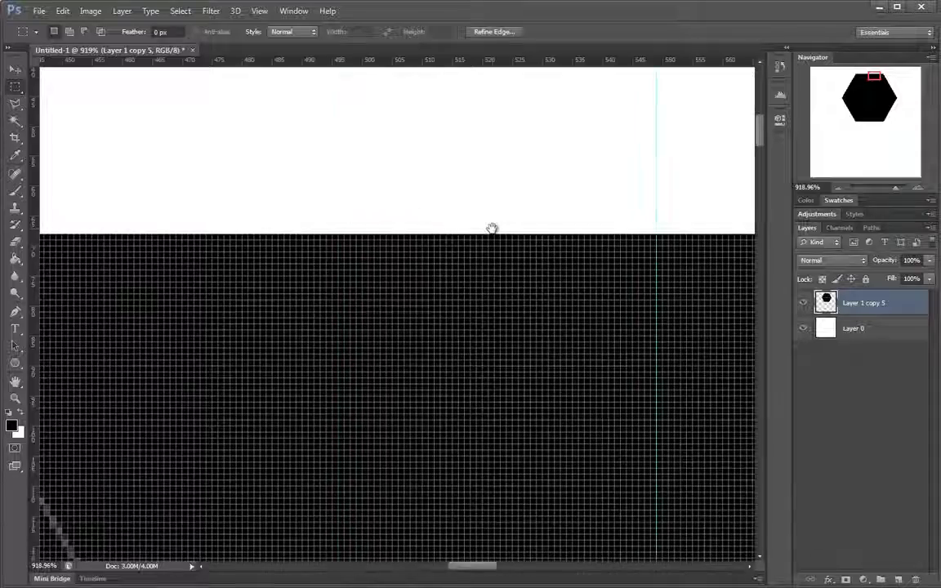
pyautogui.moveTo(465, 228); pyautogui.dragTo(901, 229)
pyautogui.scroll(5, 394, 227)
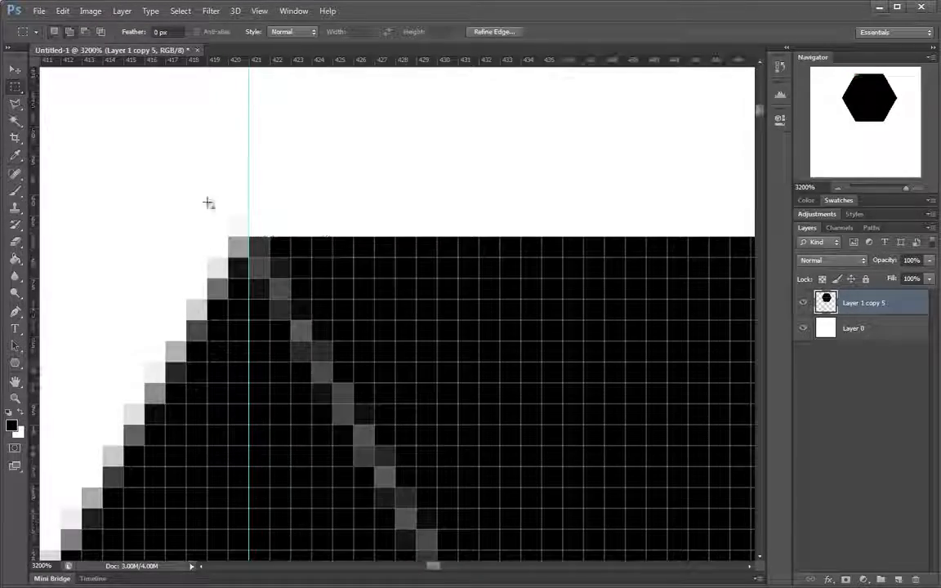
pyautogui.moveTo(207, 195); pyautogui.dragTo(312, 236)
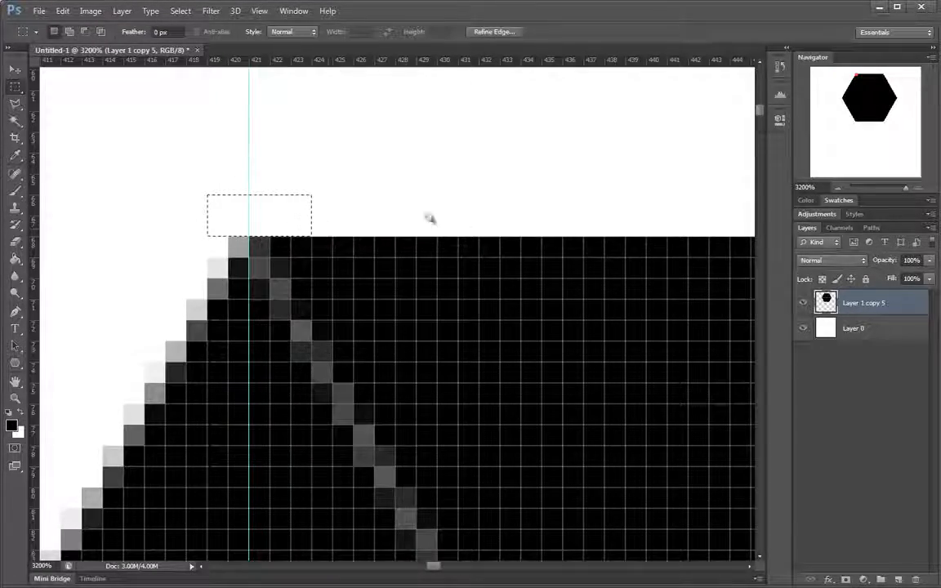
pyautogui.moveTo(482, 216); pyautogui.dragTo(389, 246)
# Step: Select a small rectangle over the faint pixels beyond the hexagon's right corner, then deselect
pyautogui.moveTo(470, 533); pyautogui.dragTo(601, 383)
pyautogui.moveTo(651, 353); pyautogui.dragTo(420, 414)
pyautogui.moveTo(362, 317); pyautogui.dragTo(500, 333)
pyautogui.moveTo(380, 432); pyautogui.dragTo(433, 346)
pyautogui.moveTo(327, 349); pyautogui.dragTo(397, 464)
pyautogui.moveTo(527, 430); pyautogui.dragTo(409, 430)
pyautogui.moveTo(647, 437); pyautogui.dragTo(323, 352)
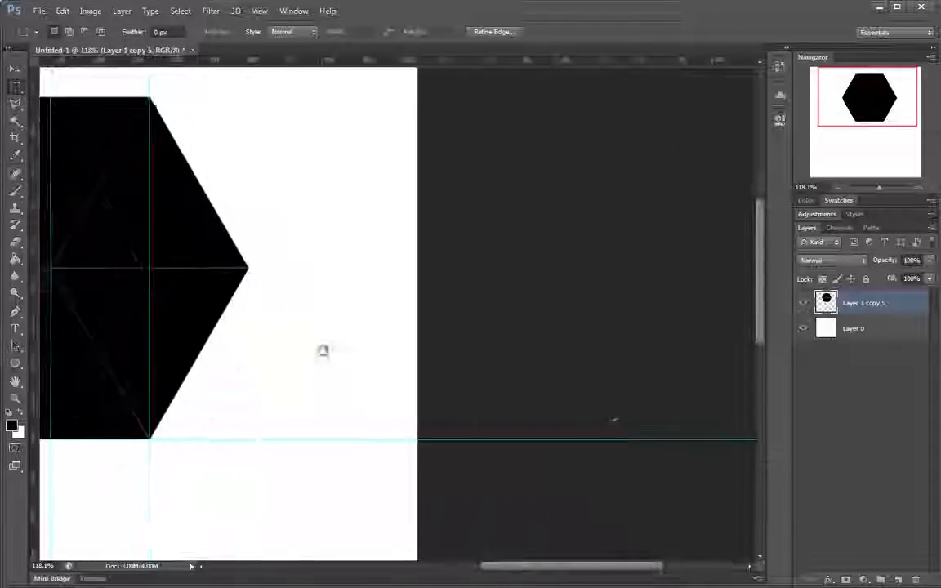
pyautogui.moveTo(252, 275); pyautogui.dragTo(448, 271)
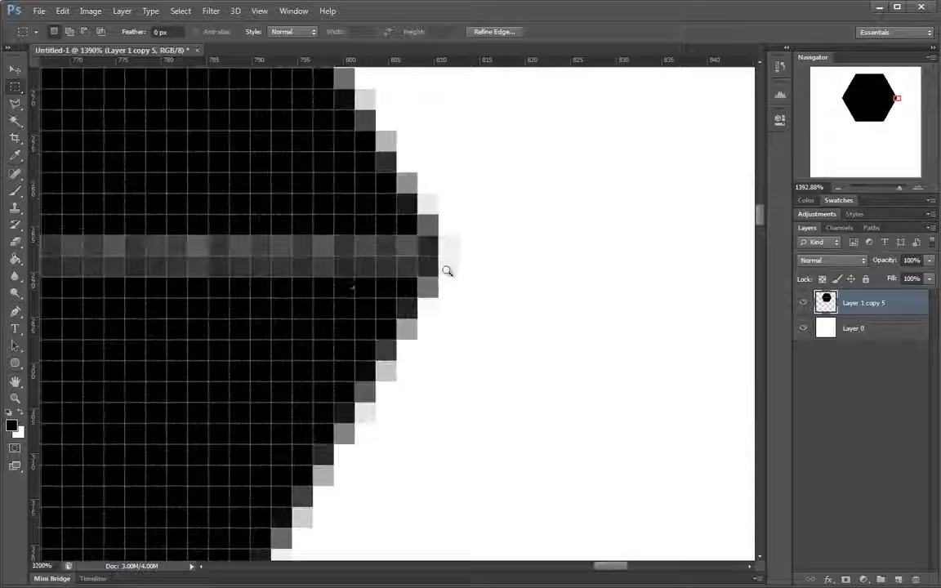
pyautogui.moveTo(521, 215)
pyautogui.mouseDown()
pyautogui.moveTo(496, 232)
pyautogui.moveTo(439, 318)
pyautogui.mouseUp()
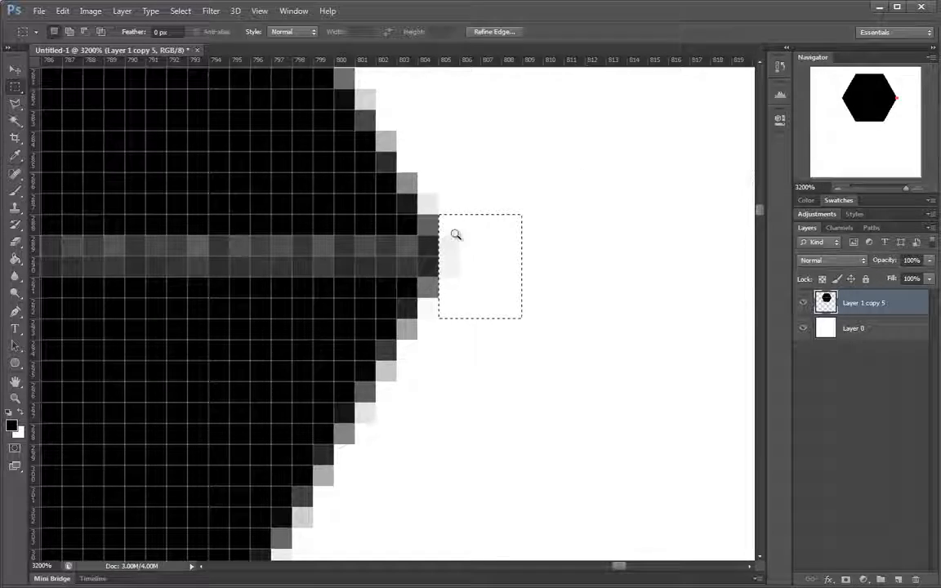
pyautogui.moveTo(455, 234); pyautogui.dragTo(445, 338)
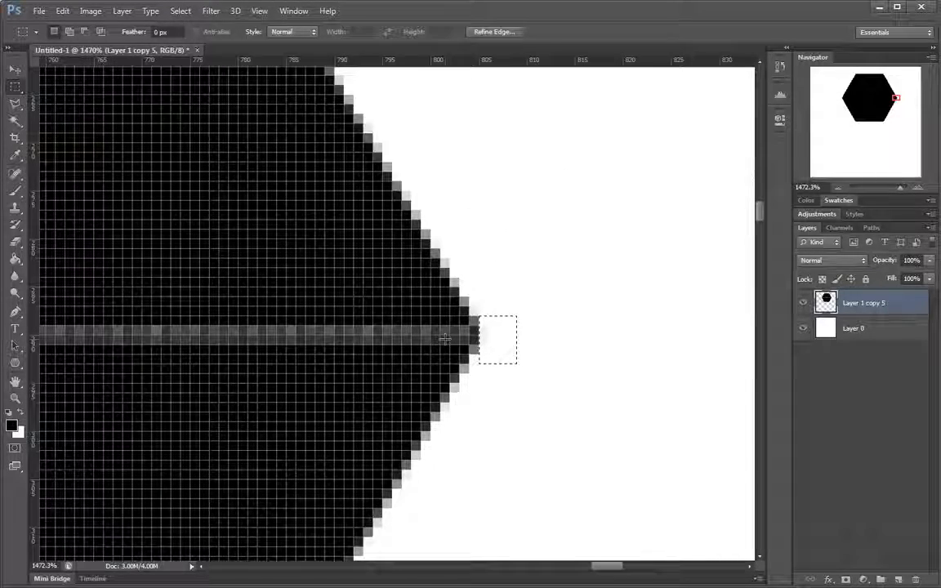
pyautogui.click(562, 219)
# Step: Place a horizontal guide along the hexagon's top edge and vertical guides at its left and right corners
pyautogui.moveTo(517, 315); pyautogui.dragTo(493, 368)
pyautogui.moveTo(484, 61); pyautogui.dragTo(479, 189)
pyautogui.moveTo(457, 187); pyautogui.dragTo(581, 183)
pyautogui.moveTo(436, 231); pyautogui.dragTo(511, 220)
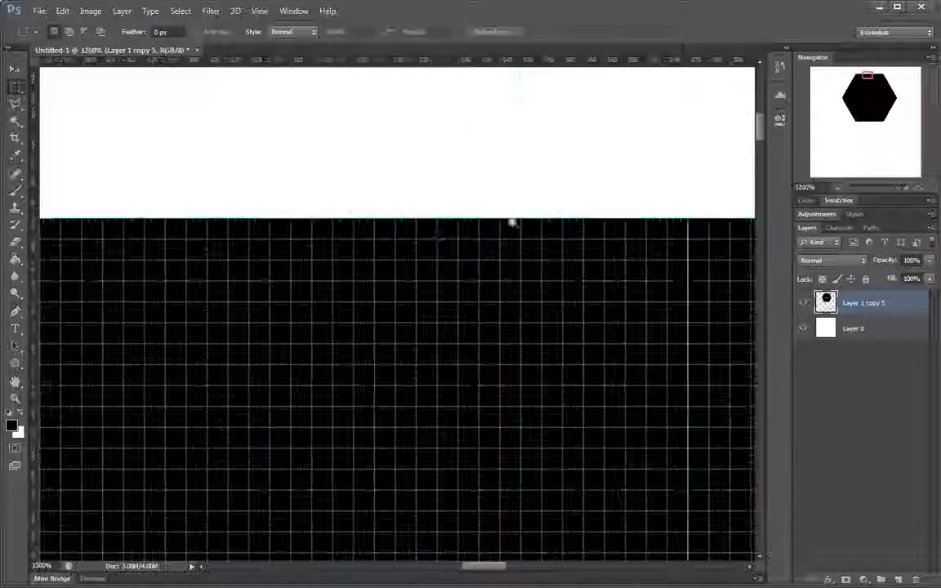
pyautogui.moveTo(500, 273); pyautogui.dragTo(344, 300)
pyautogui.moveTo(476, 381); pyautogui.dragTo(453, 185)
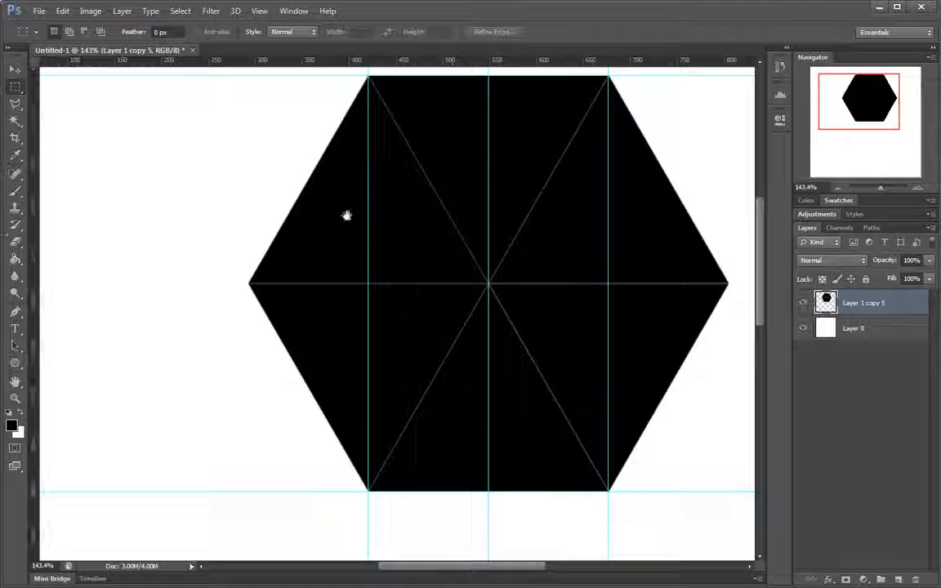
pyautogui.moveTo(79, 232); pyautogui.dragTo(247, 233)
pyautogui.moveTo(33, 233); pyautogui.dragTo(728, 252)
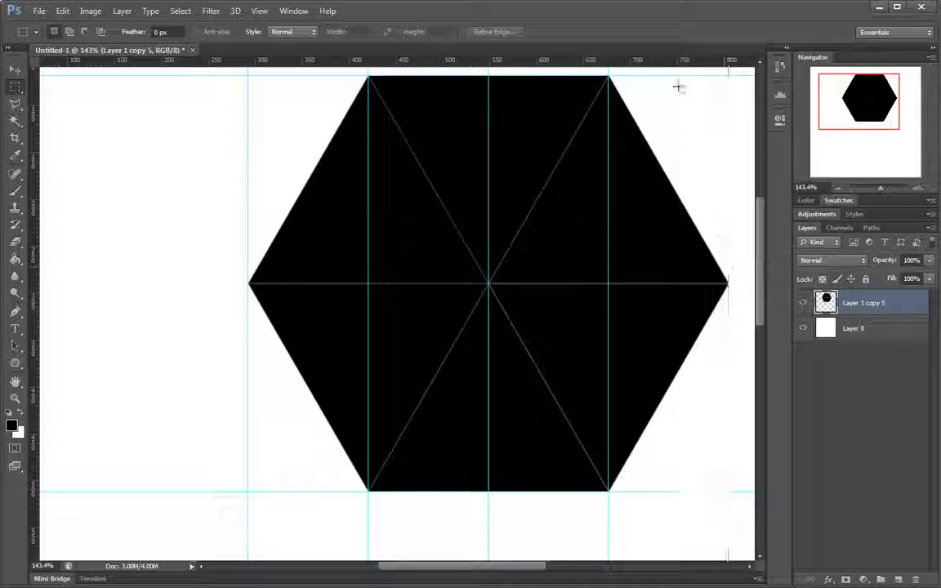
# Step: Place a horizontal guide through the hexagon's centre, where the diagonal seams cross
pyautogui.moveTo(676, 62); pyautogui.dragTo(675, 314)
pyautogui.moveTo(643, 364); pyautogui.dragTo(581, 2)
pyautogui.moveTo(627, 169); pyautogui.dragTo(432, 180)
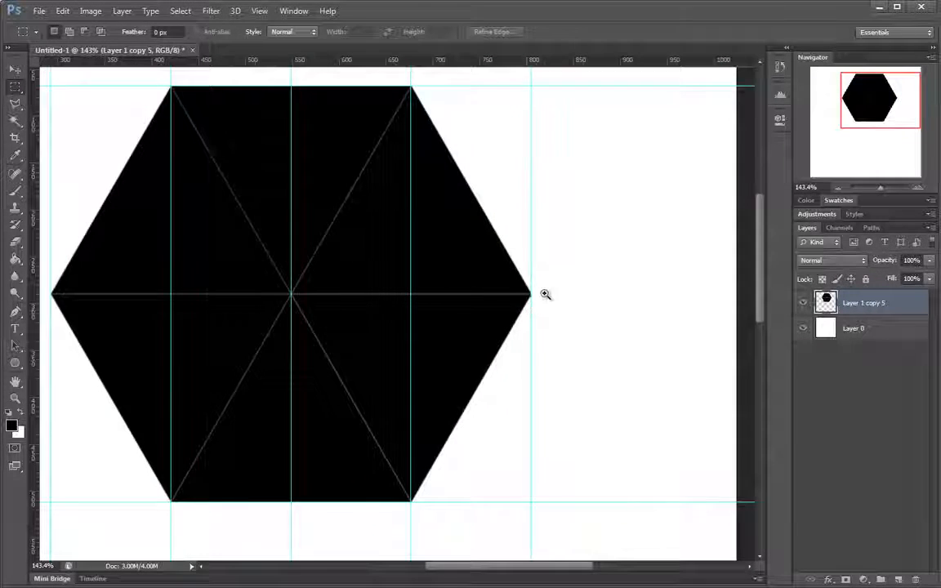
pyautogui.moveTo(544, 294); pyautogui.dragTo(476, 248)
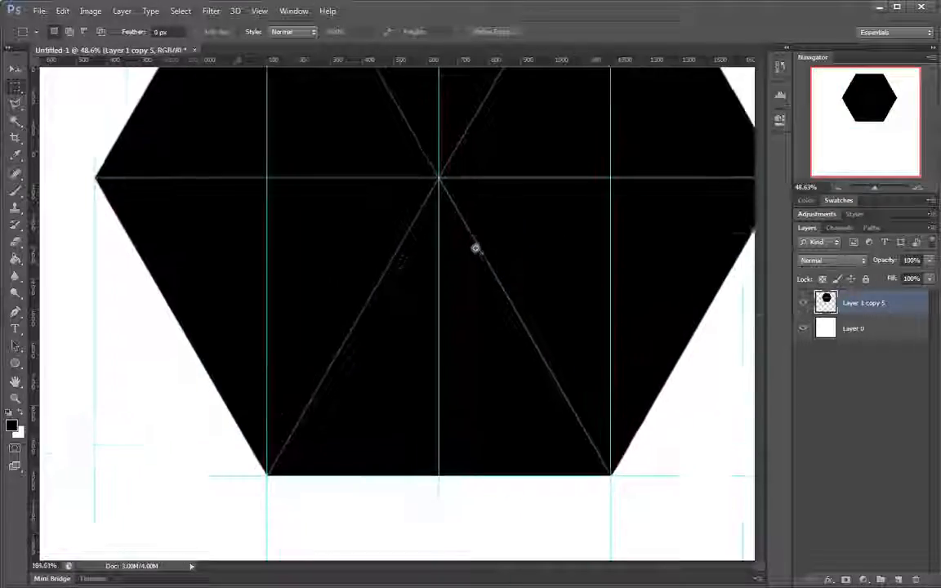
pyautogui.moveTo(449, 155); pyautogui.dragTo(545, 217)
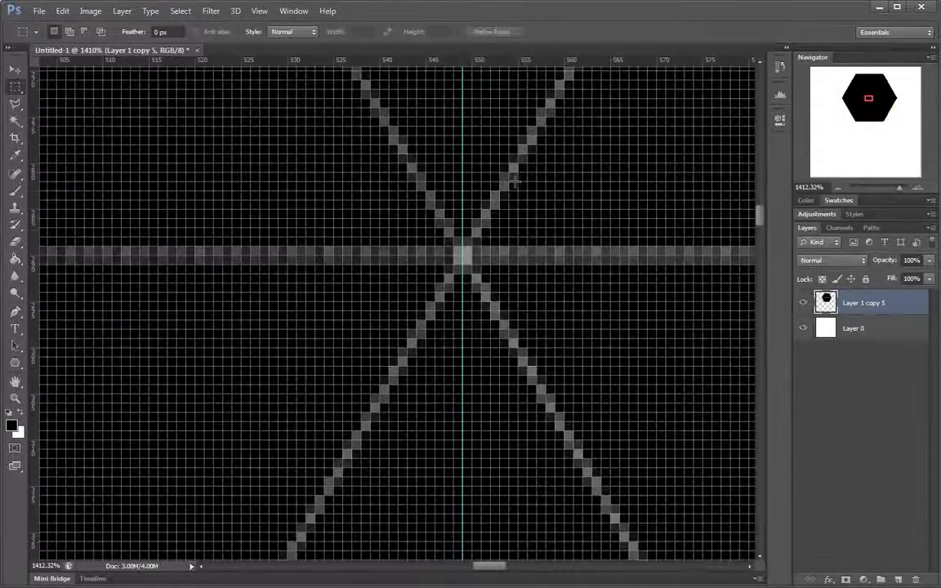
pyautogui.moveTo(384, 240)
pyautogui.mouseDown()
pyautogui.moveTo(451, 247)
pyautogui.moveTo(429, 255)
pyautogui.moveTo(472, 179)
pyautogui.mouseUp()
pyautogui.hotkey('ctrl', 'd')
pyautogui.moveTo(554, 187)
pyautogui.mouseDown()
pyautogui.moveTo(471, 229)
pyautogui.moveTo(380, 246)
pyautogui.mouseUp()
pyautogui.moveTo(470, 214); pyautogui.dragTo(403, 318)
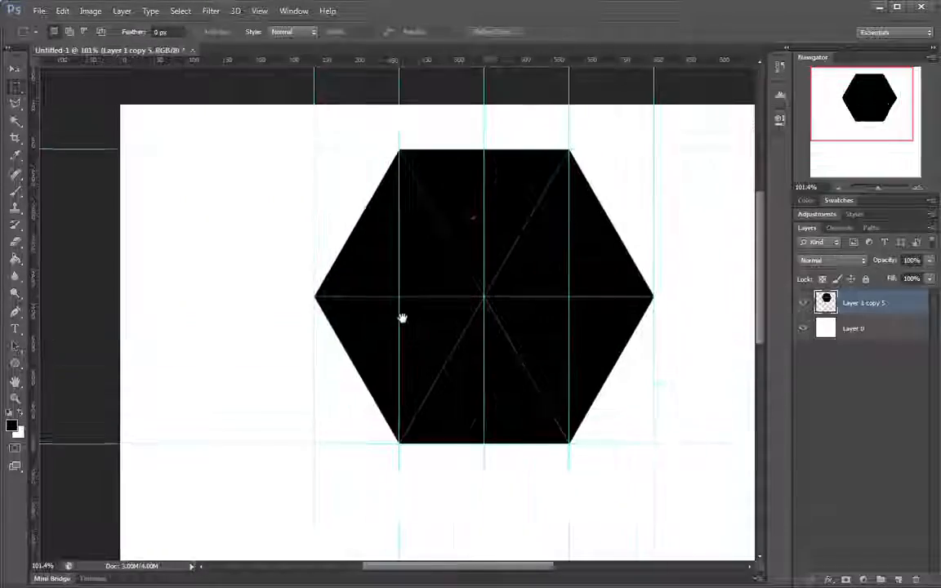
pyautogui.moveTo(494, 61); pyautogui.dragTo(399, 314)
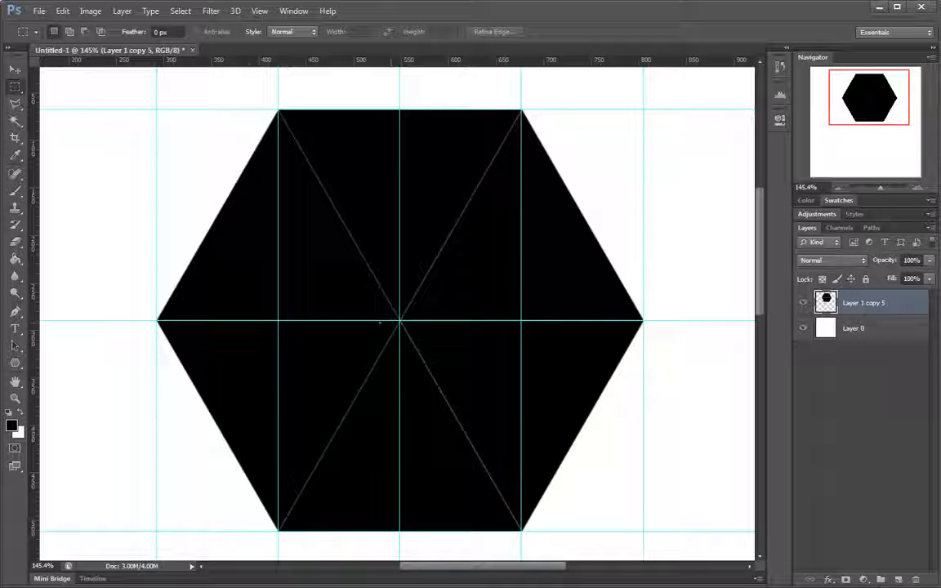
# Step: Switch to Windows Photo Viewer to review the red pattern in sample.png, then return to Photoshop
pyautogui.hotkey('alt', 'Tab')
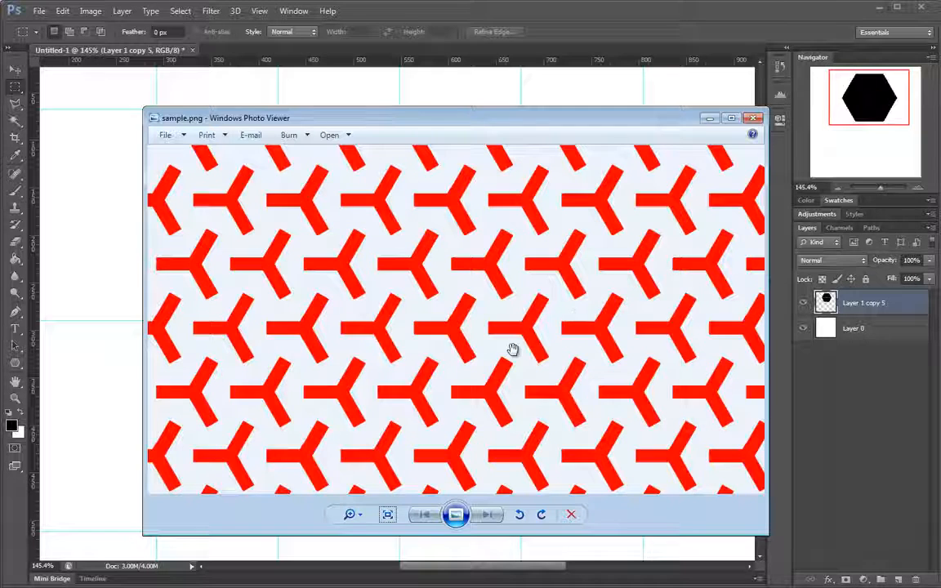
pyautogui.click(711, 119)
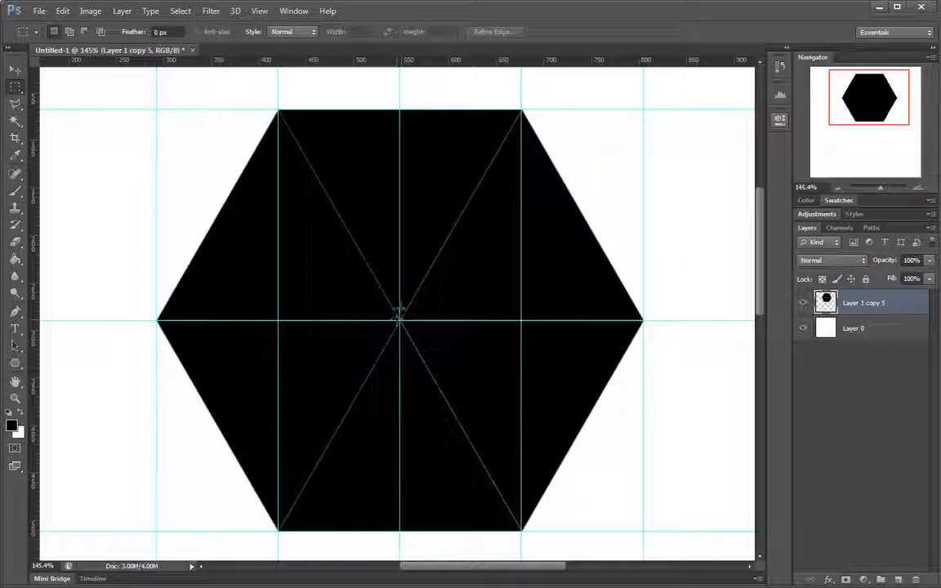
# Step: Place vertical guides midway between the centre and the two upper corners, using rectangular selections of each quadrant for snapping, then deselect
pyautogui.moveTo(459, 221); pyautogui.dragTo(463, 223)
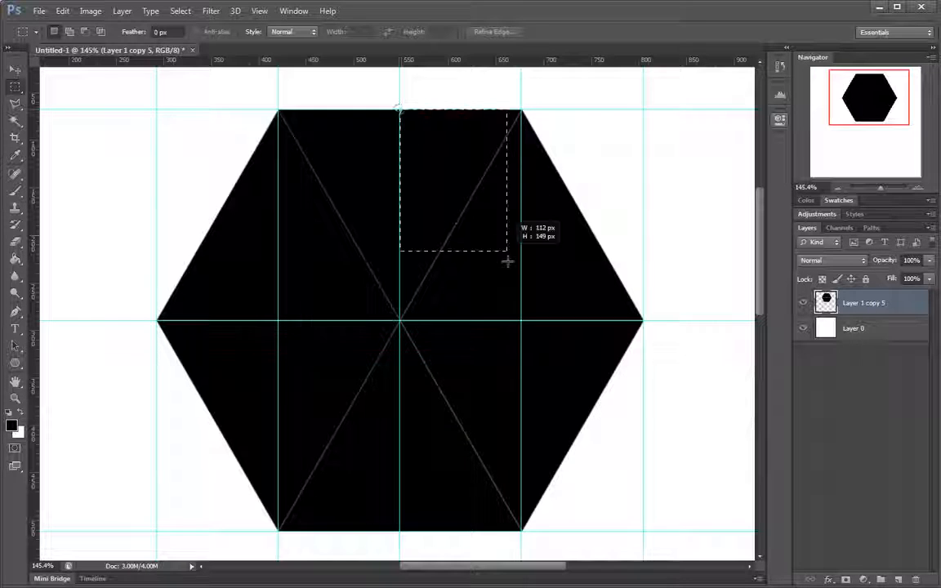
pyautogui.moveTo(507, 261); pyautogui.dragTo(521, 320)
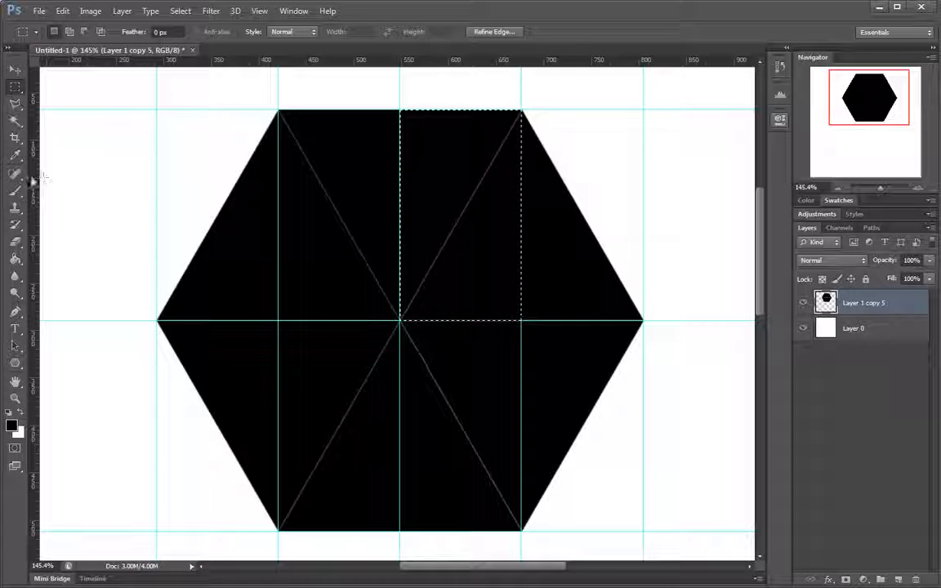
pyautogui.moveTo(29, 175); pyautogui.dragTo(461, 217)
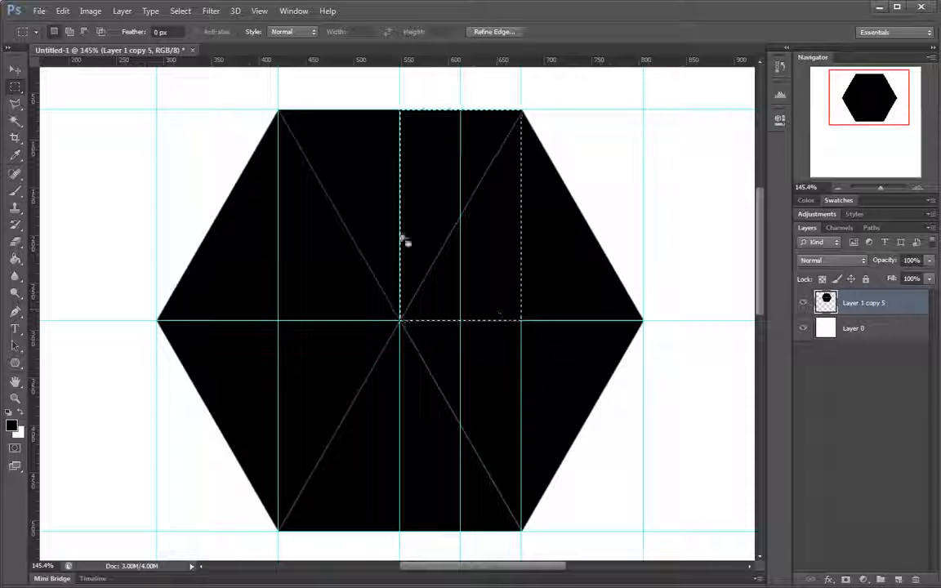
pyautogui.moveTo(278, 109); pyautogui.dragTo(401, 318)
pyautogui.moveTo(36, 183); pyautogui.dragTo(339, 176)
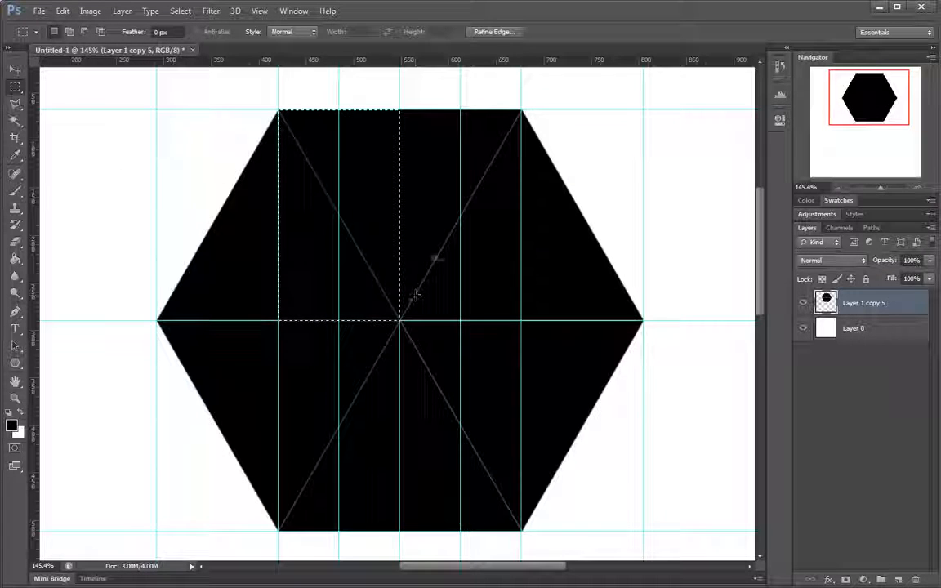
pyautogui.click(443, 216)
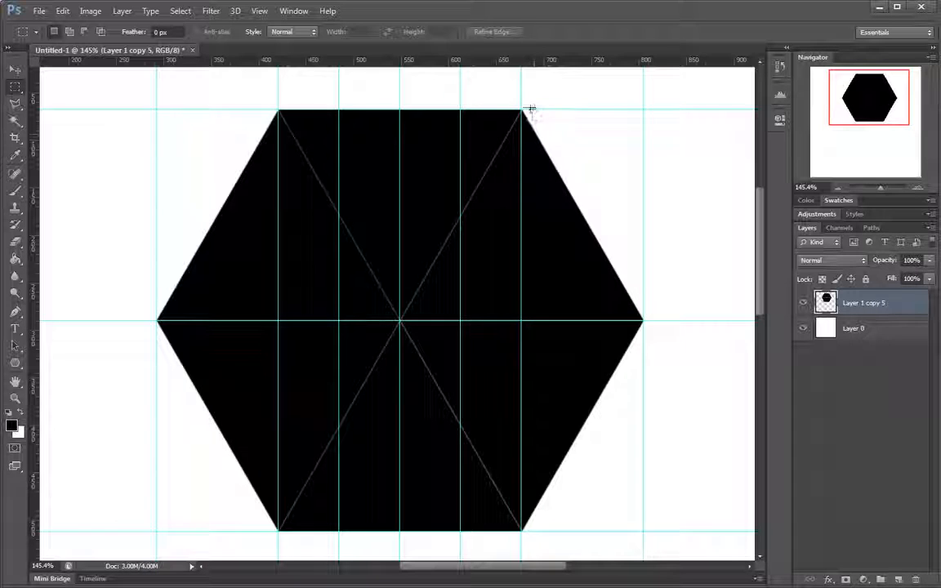
# Step: Place horizontal guides midway between the centre and the top and bottom edges, using quadrant selections for snapping, then deselect
pyautogui.moveTo(522, 109); pyautogui.dragTo(399, 320)
pyautogui.moveTo(505, 61); pyautogui.dragTo(498, 214)
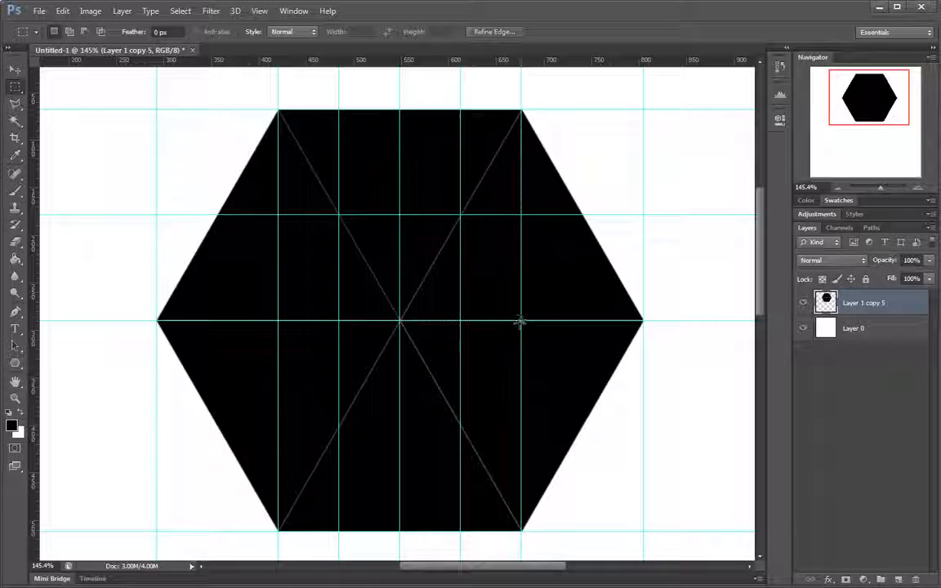
pyautogui.moveTo(521, 321); pyautogui.dragTo(400, 531)
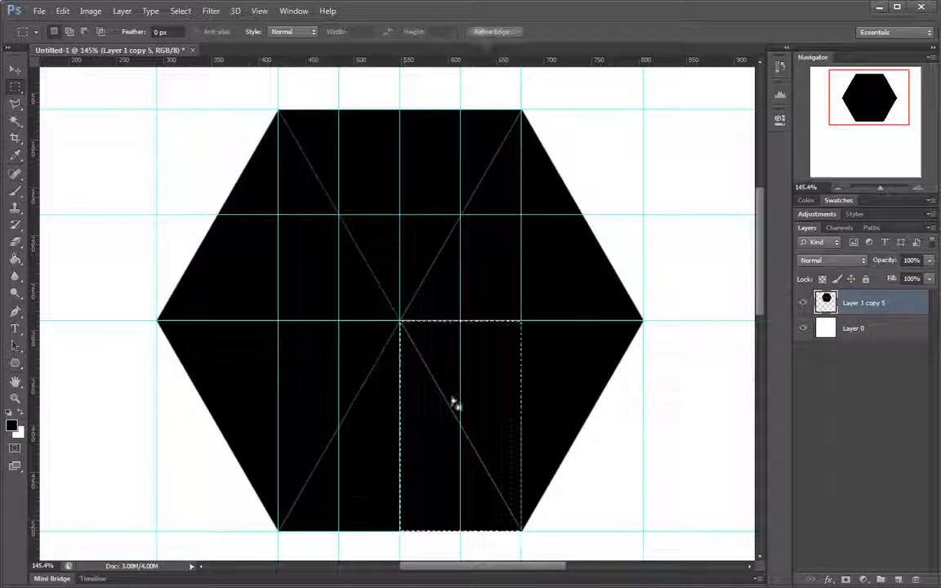
pyautogui.moveTo(492, 60); pyautogui.dragTo(461, 426)
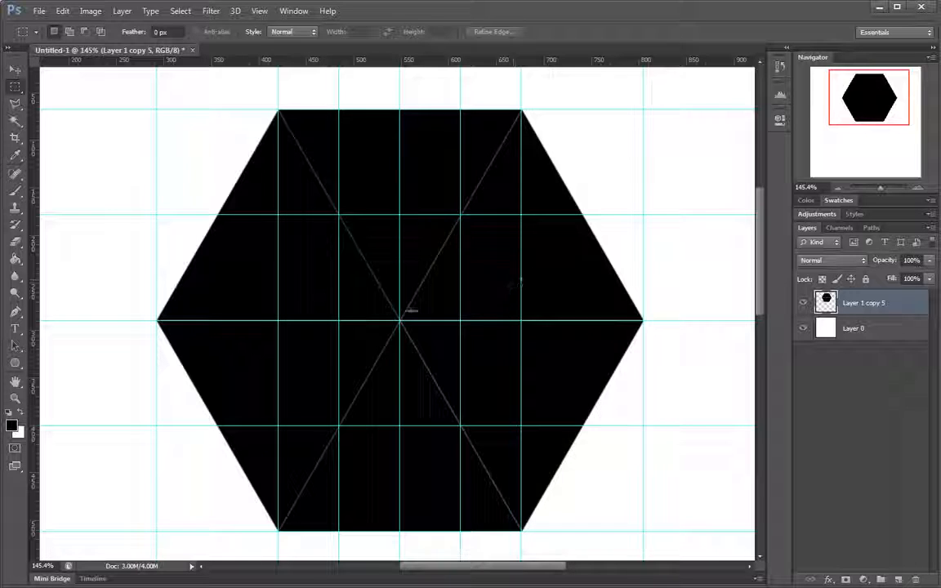
# Step: Add a new layer above the hexagon and set the foreground colour to golden yellow
pyautogui.moveTo(394, 310); pyautogui.dragTo(413, 307)
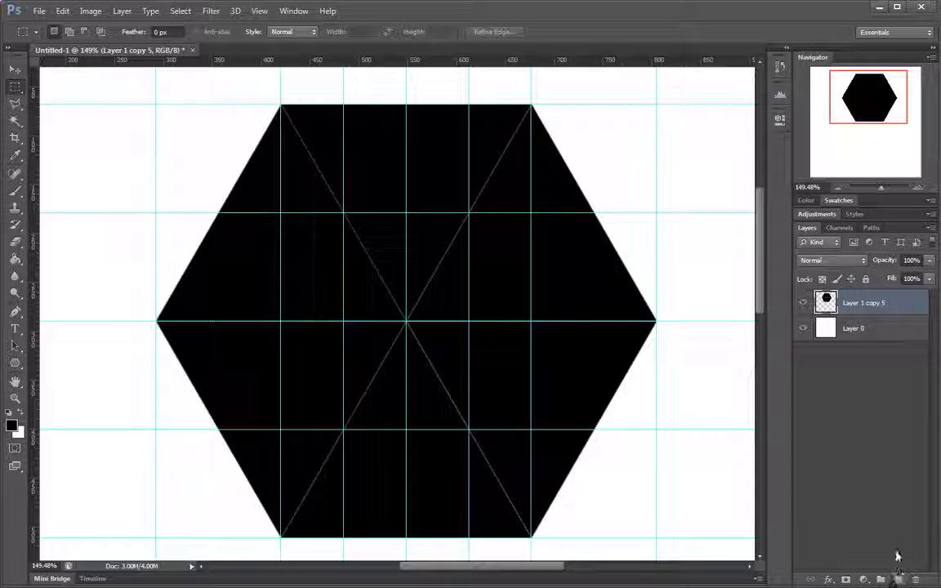
pyautogui.click(898, 582)
pyautogui.moveTo(393, 372); pyautogui.dragTo(502, 324)
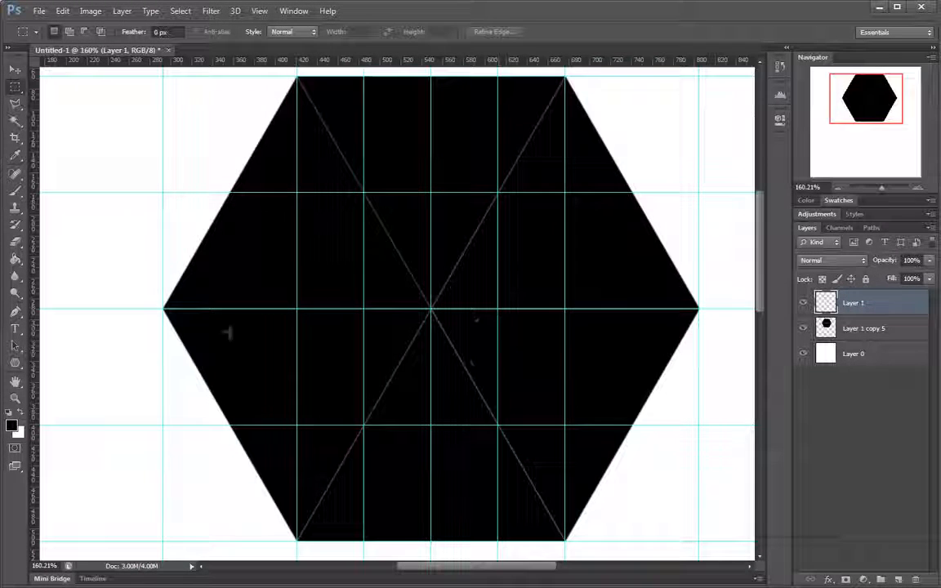
pyautogui.click(12, 425)
pyautogui.click(634, 330)
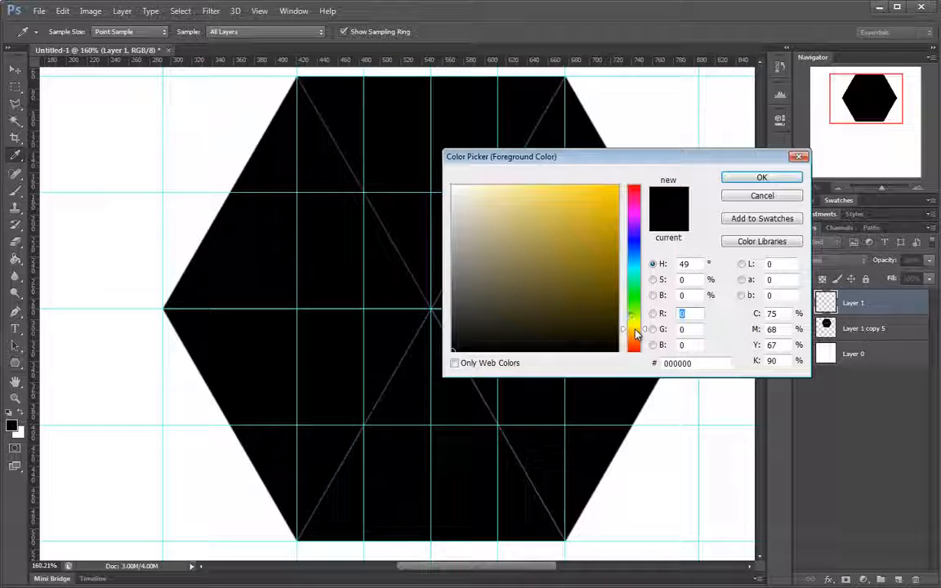
pyautogui.moveTo(598, 262); pyautogui.dragTo(685, 73)
pyautogui.click(744, 176)
# Step: With the 60 px Line tool, draw a horizontal yellow line from the guide through the hexagon's left-hand upper and lower corners to the centre
pyautogui.moveTo(418, 249)
pyautogui.mouseDown()
pyautogui.moveTo(452, 250)
pyautogui.moveTo(423, 254)
pyautogui.moveTo(436, 253)
pyautogui.mouseUp()
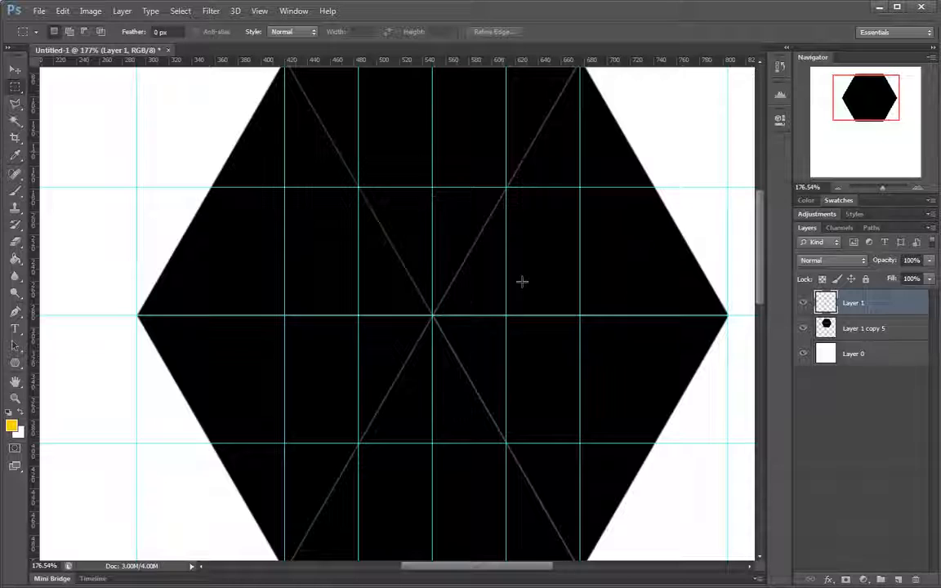
pyautogui.moveTo(469, 379); pyautogui.dragTo(559, 232)
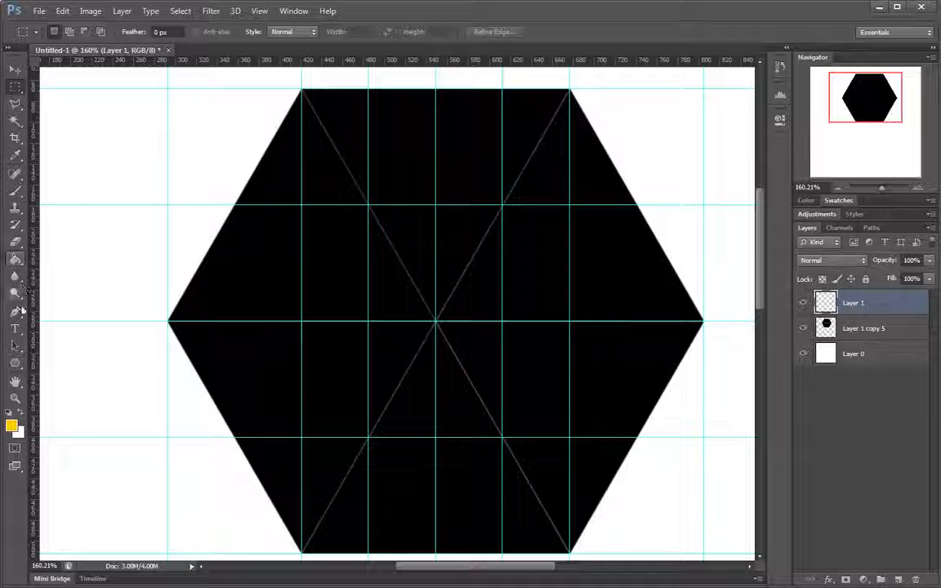
pyautogui.click(14, 364)
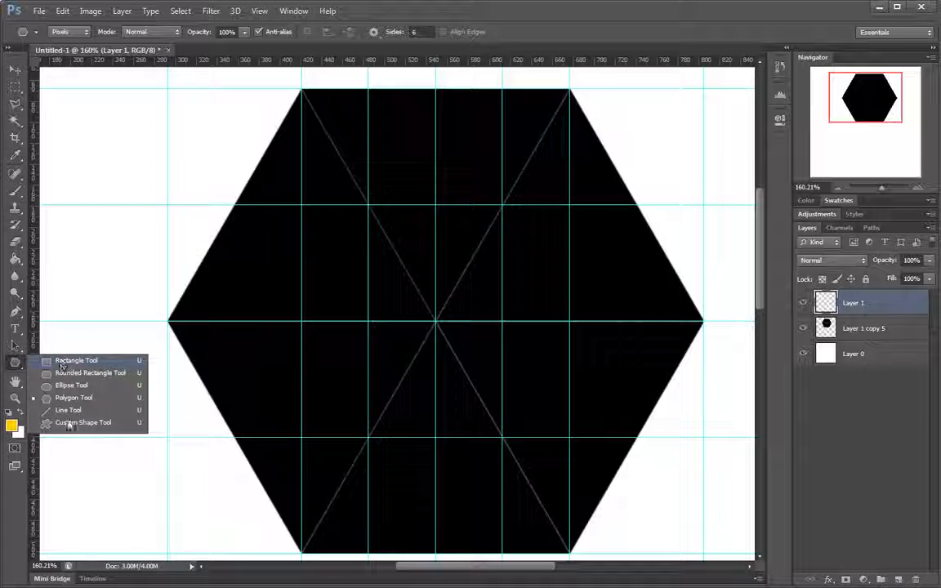
pyautogui.click(69, 410)
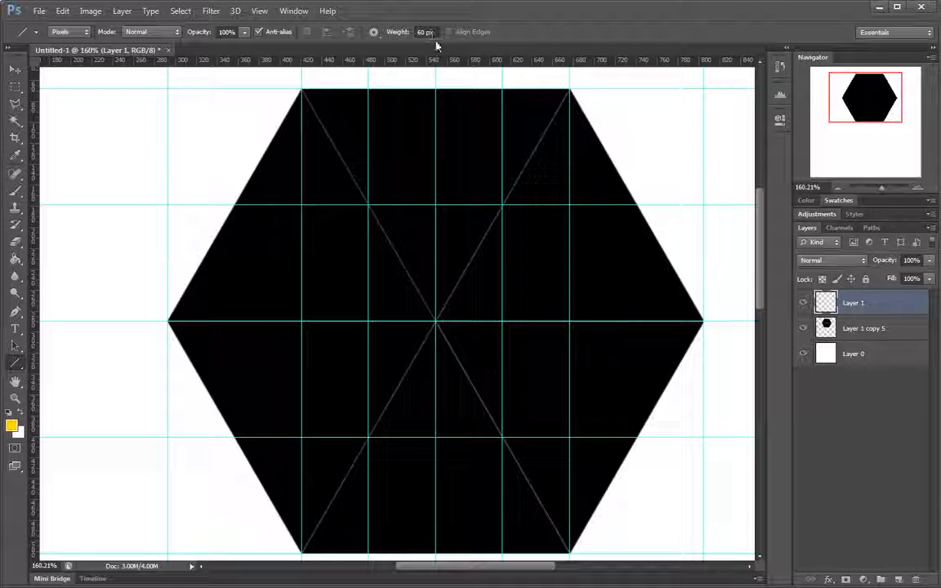
pyautogui.moveTo(301, 315)
pyautogui.mouseDown()
pyautogui.moveTo(495, 315)
pyautogui.moveTo(441, 317)
pyautogui.moveTo(464, 317)
pyautogui.mouseUp()
pyautogui.hotkey('ctrl', 'z')
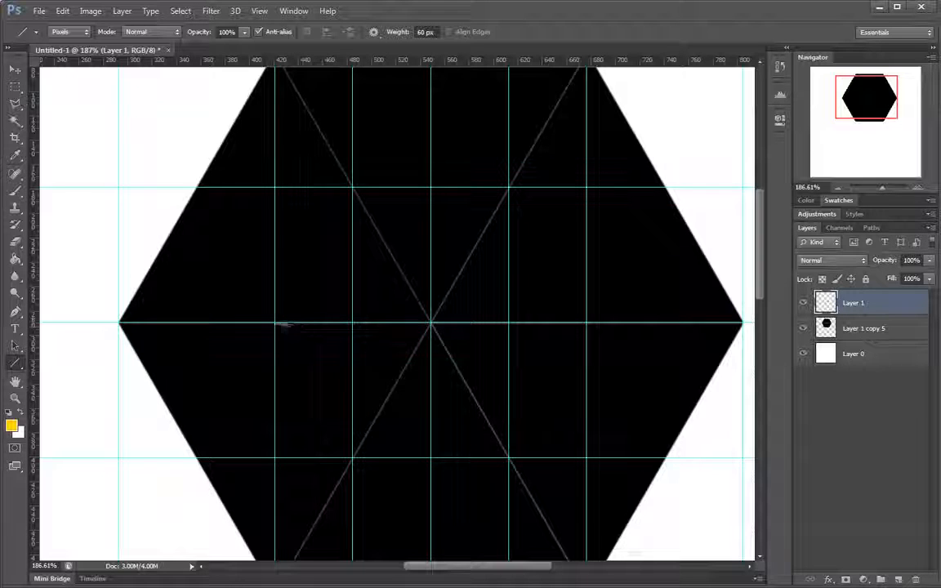
pyautogui.moveTo(274, 324)
pyautogui.mouseDown()
pyautogui.moveTo(493, 320)
pyautogui.moveTo(237, 270)
pyautogui.moveTo(315, 229)
pyautogui.moveTo(351, 250)
pyautogui.moveTo(331, 352)
pyautogui.moveTo(309, 372)
pyautogui.moveTo(245, 286)
pyautogui.moveTo(357, 256)
pyautogui.moveTo(418, 290)
pyautogui.moveTo(433, 313)
pyautogui.mouseUp()
# Step: Draw two diagonal yellow lines from the hexagon's centre to the midway guide intersections toward the upper-right and lower-right corners
pyautogui.moveTo(502, 277); pyautogui.dragTo(492, 340)
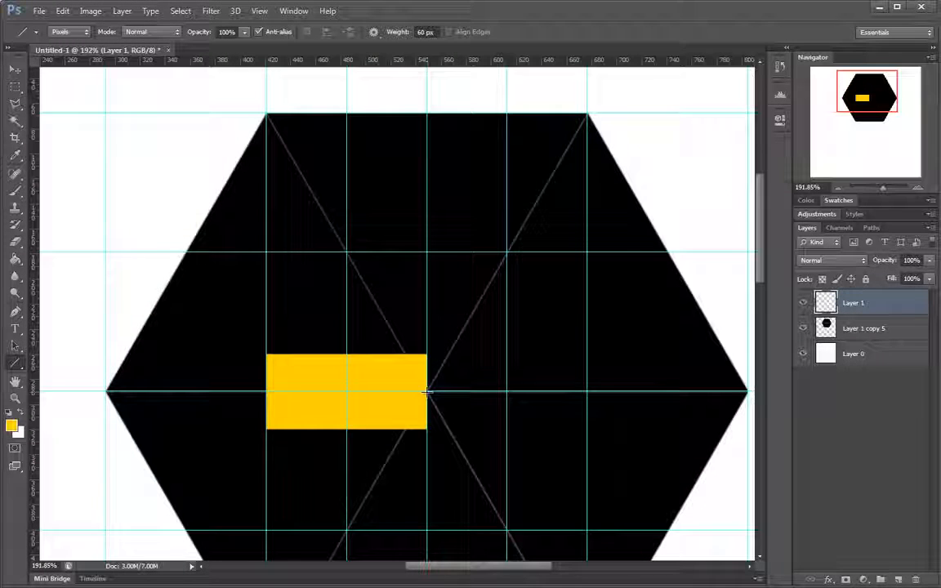
pyautogui.moveTo(427, 392)
pyautogui.mouseDown()
pyautogui.moveTo(493, 263)
pyautogui.moveTo(508, 255)
pyautogui.moveTo(495, 245)
pyautogui.moveTo(509, 253)
pyautogui.moveTo(519, 205)
pyautogui.moveTo(506, 254)
pyautogui.mouseUp()
pyautogui.moveTo(531, 327); pyautogui.dragTo(541, 174)
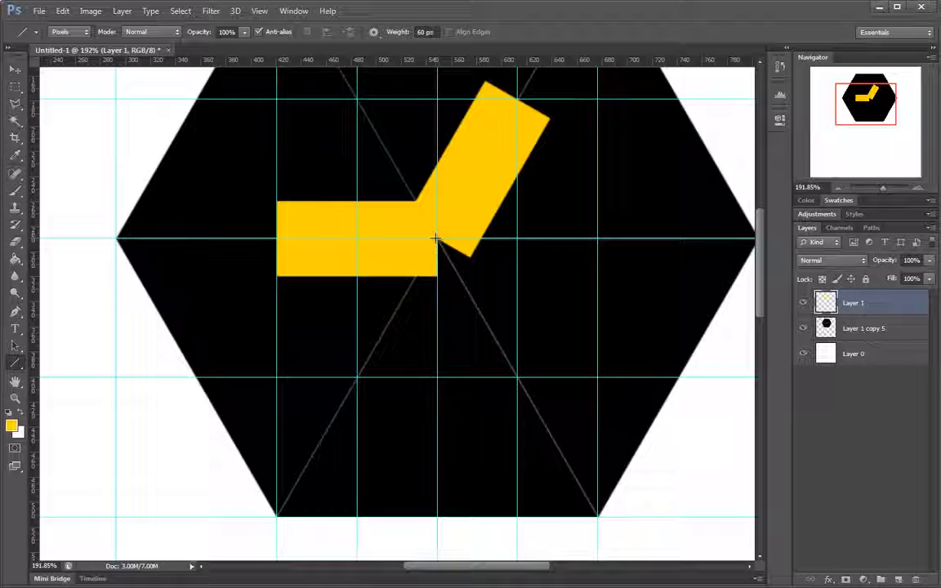
pyautogui.moveTo(435, 238); pyautogui.dragTo(517, 377)
pyautogui.moveTo(539, 288); pyautogui.dragTo(521, 309)
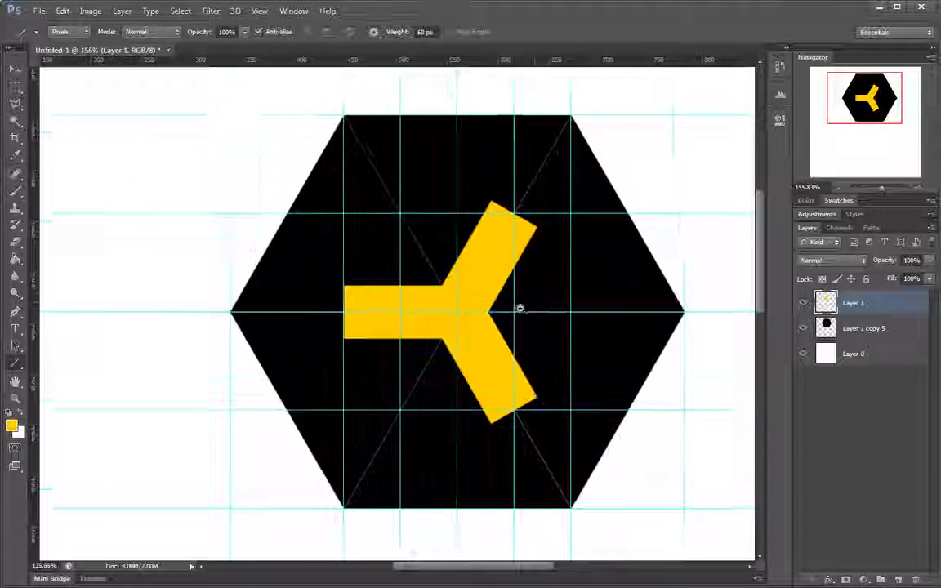
# Step: Duplicate the yellow three-armed layer and move the copy so its centre sits on the hexagon's upper-right corner
pyautogui.press('m')
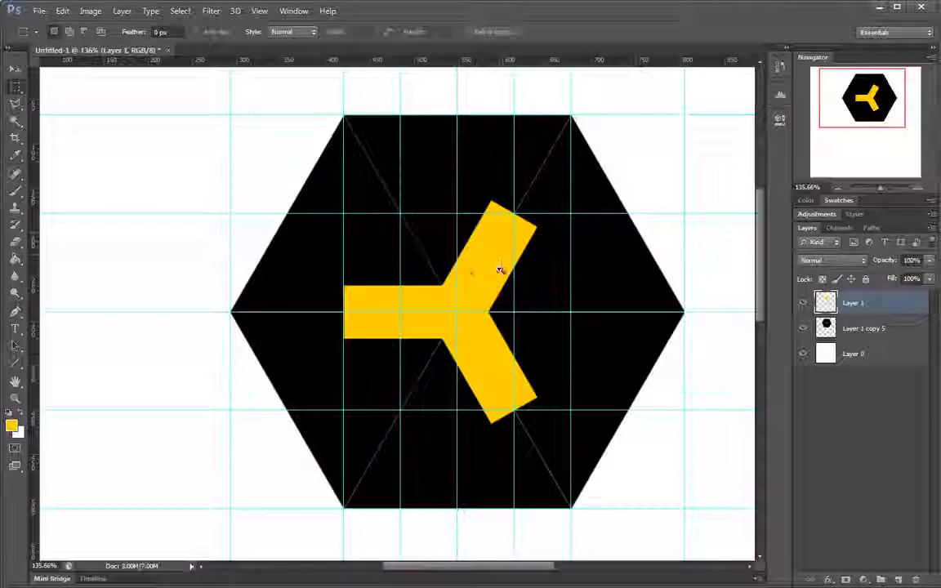
pyautogui.moveTo(501, 269); pyautogui.dragTo(446, 269)
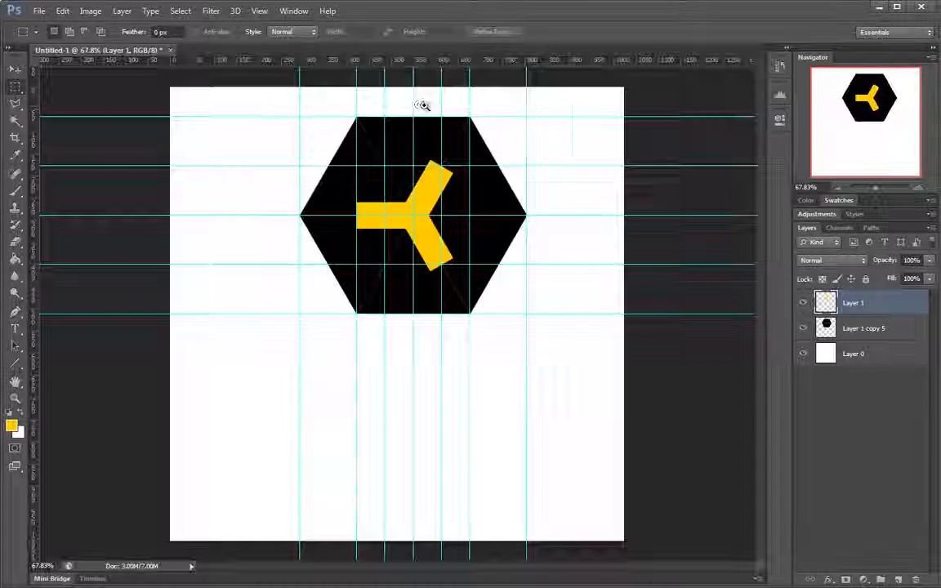
pyautogui.moveTo(422, 103); pyautogui.dragTo(521, 205)
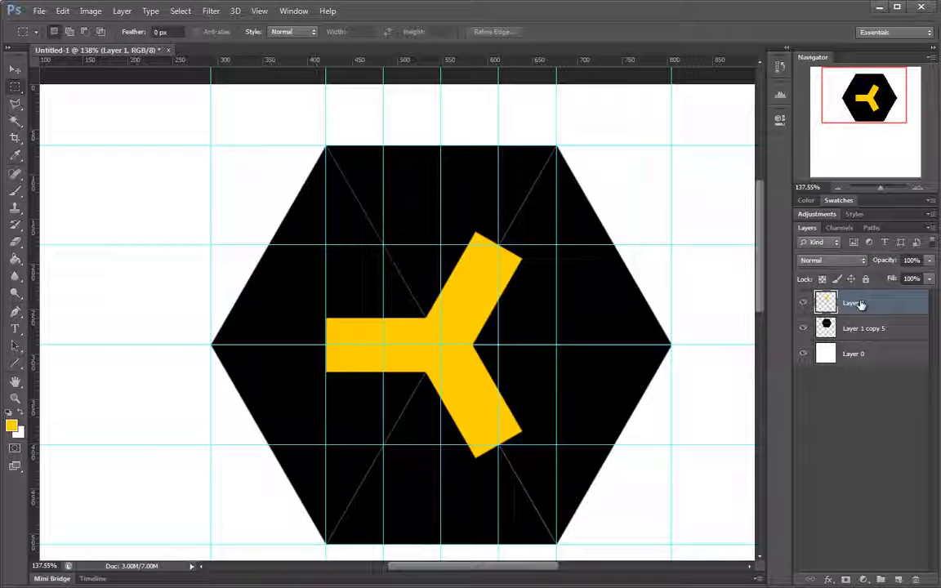
pyautogui.hotkey('ctrl', 'j')
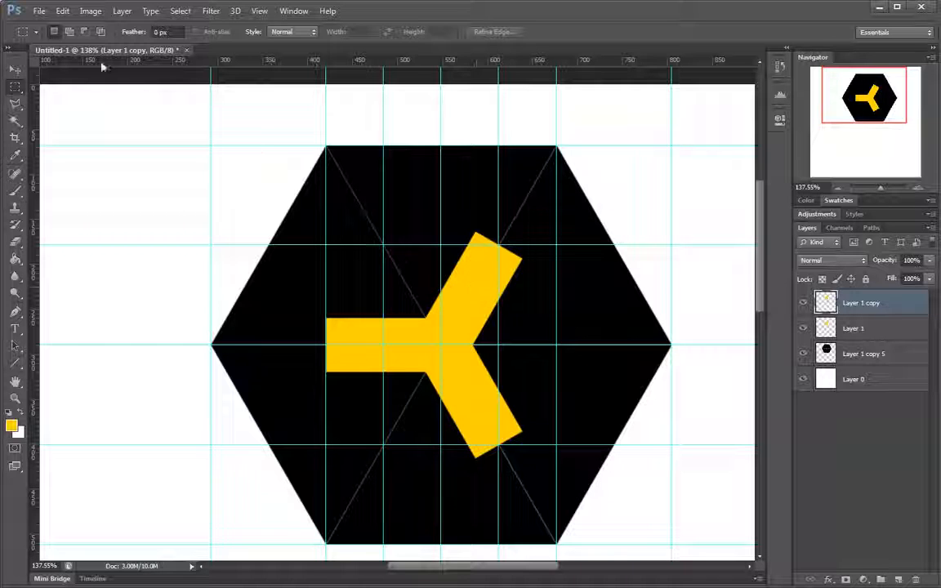
pyautogui.click(15, 71)
pyautogui.moveTo(461, 280); pyautogui.dragTo(439, 209)
pyautogui.click(20, 85)
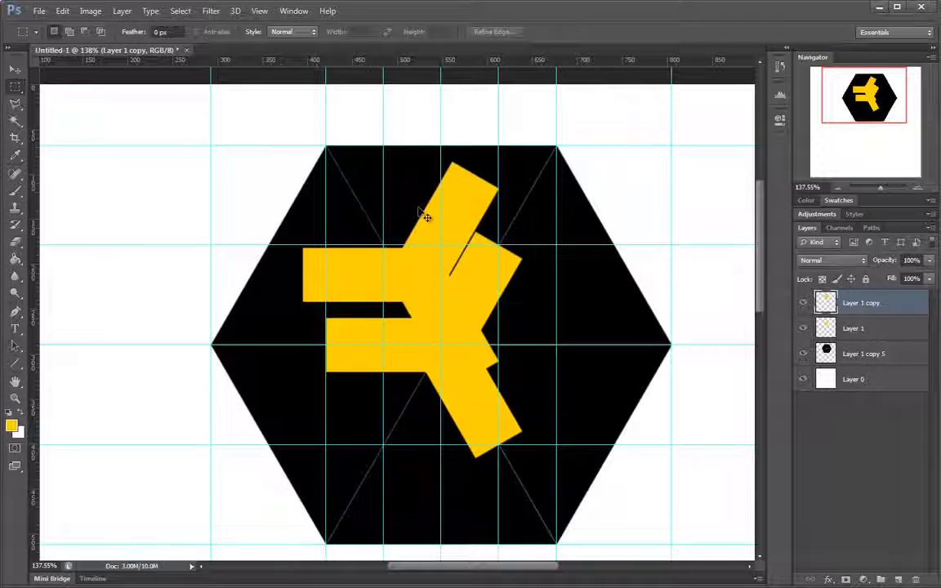
pyautogui.moveTo(424, 215); pyautogui.dragTo(678, 134)
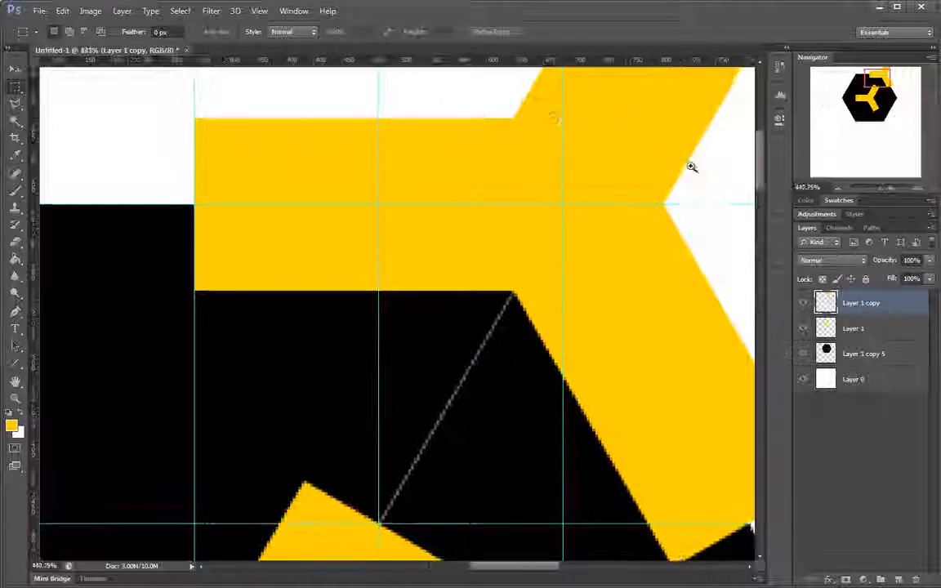
# Step: Check that the upper-right copy's horizontal arm is centred on the top guide by comparing its halves with a rectangular selection, then deselect
pyautogui.moveTo(672, 203); pyautogui.dragTo(866, 182)
pyautogui.moveTo(605, 224); pyautogui.dragTo(476, 112)
pyautogui.moveTo(477, 118); pyautogui.dragTo(454, 265)
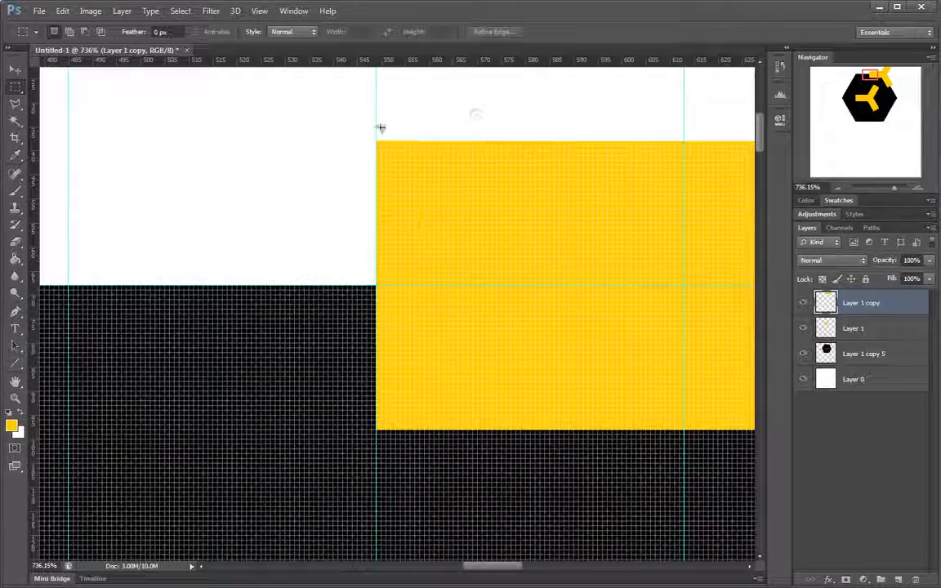
pyautogui.moveTo(377, 143); pyautogui.dragTo(466, 284)
pyautogui.moveTo(426, 218); pyautogui.dragTo(422, 330)
pyautogui.hotkey('ctrl', 'd')
pyautogui.moveTo(565, 235); pyautogui.dragTo(435, 242)
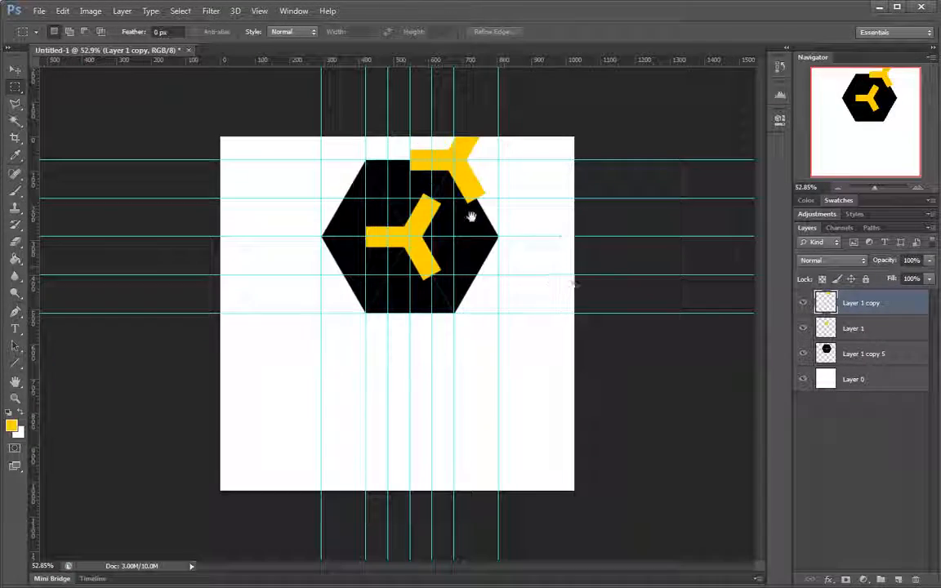
pyautogui.moveTo(429, 181); pyautogui.dragTo(466, 174)
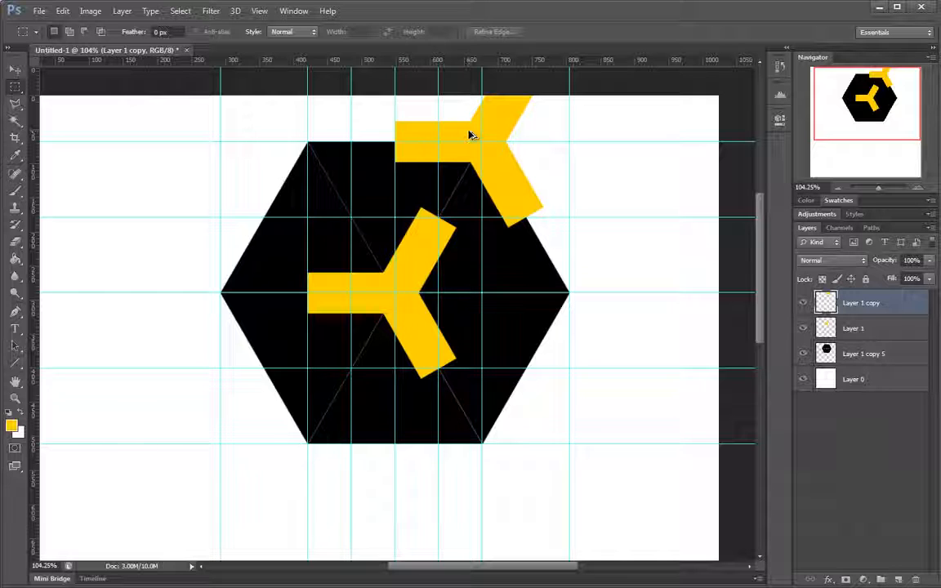
# Step: Copy the three-armed shape onto the hexagon's lower-right corner and check its arm's centring on the bottom guide with a rectangular selection
pyautogui.moveTo(471, 135); pyautogui.dragTo(536, 448)
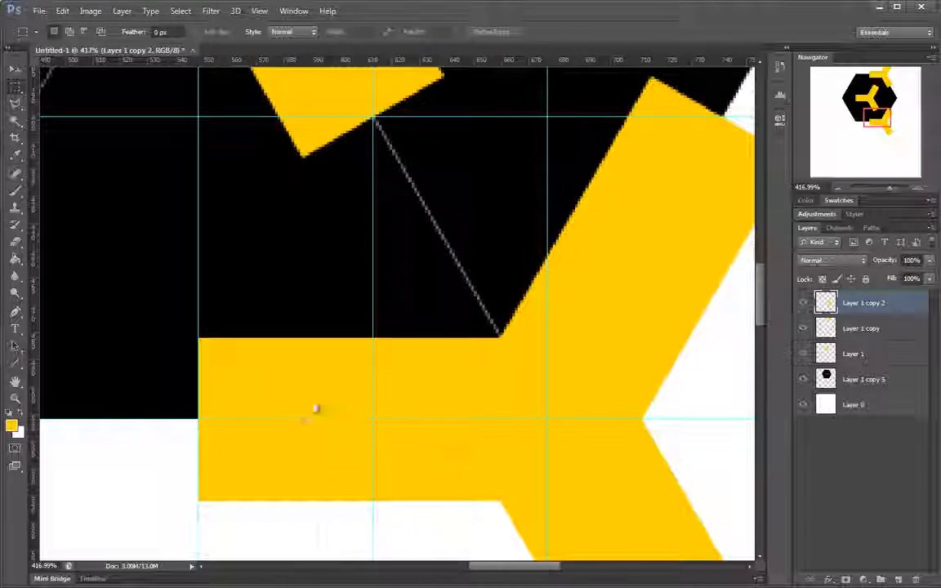
pyautogui.moveTo(304, 413); pyautogui.dragTo(414, 354)
pyautogui.moveTo(366, 380); pyautogui.dragTo(447, 388)
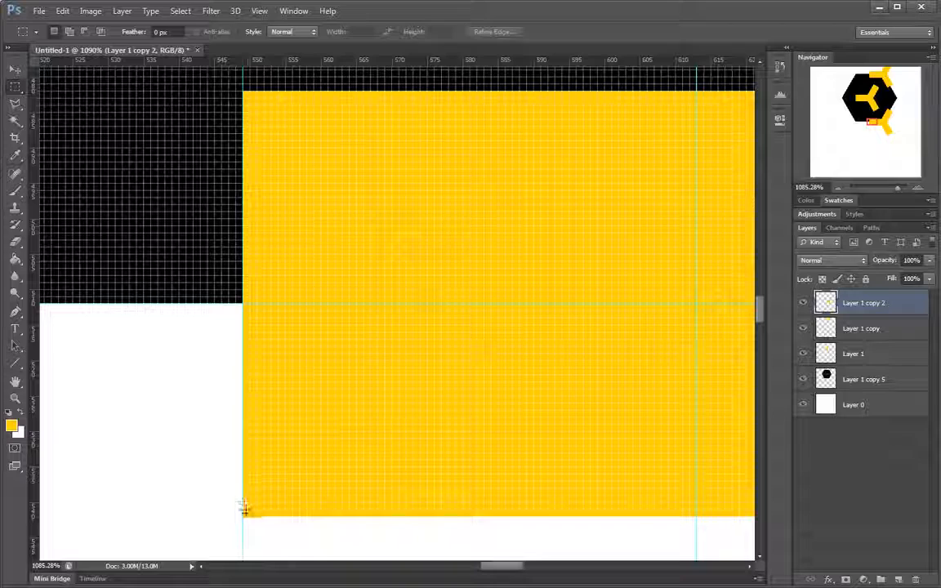
pyautogui.moveTo(333, 362); pyautogui.dragTo(319, 187)
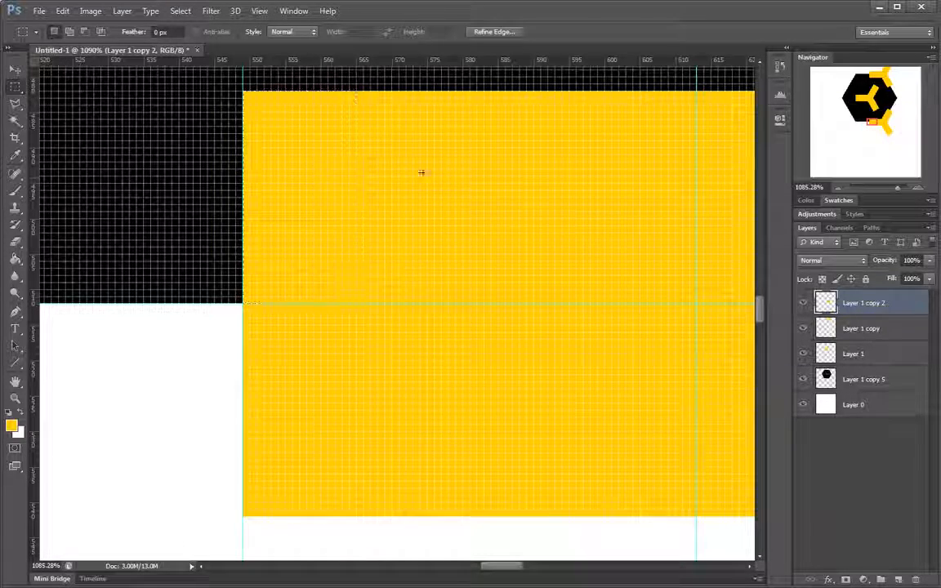
pyautogui.hotkey('ctrl', 'd')
pyautogui.moveTo(484, 175); pyautogui.dragTo(346, 199)
pyautogui.moveTo(357, 157); pyautogui.dragTo(401, 149)
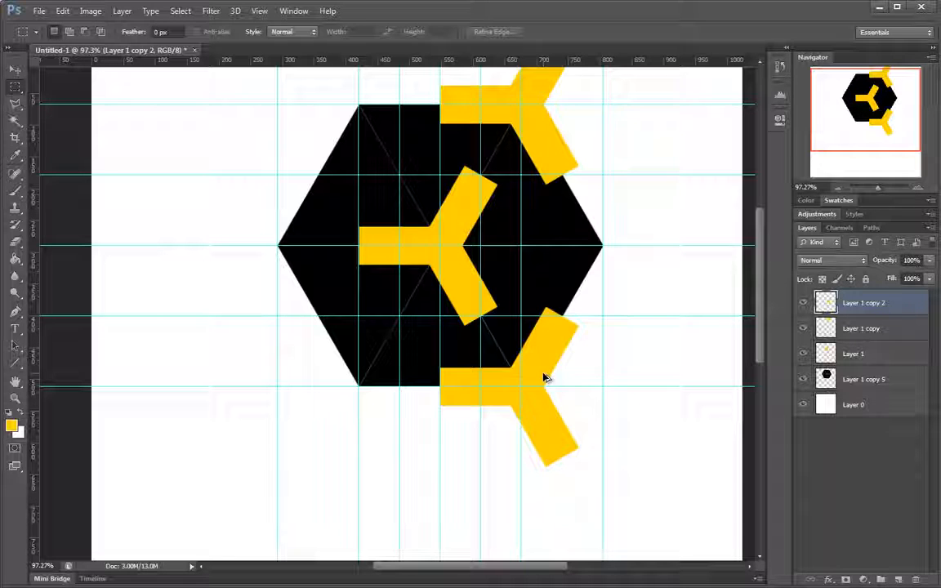
# Step: Copy the shape onto the hexagon's lower-left corner and inspect its upper arm's end at the guide intersection
pyautogui.moveTo(546, 376); pyautogui.dragTo(423, 384)
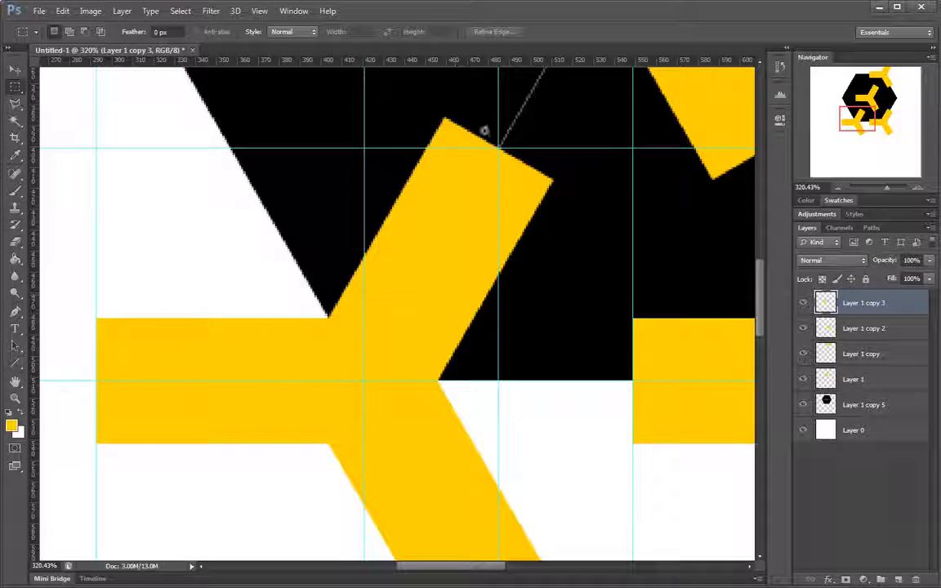
pyautogui.moveTo(512, 141); pyautogui.dragTo(562, 112)
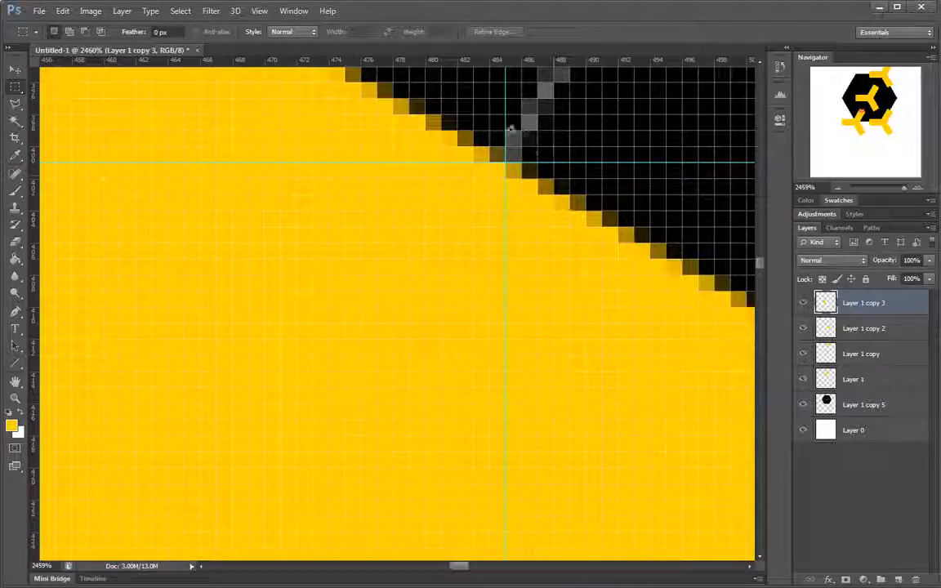
pyautogui.moveTo(546, 190); pyautogui.dragTo(408, 233)
pyautogui.moveTo(502, 197); pyautogui.dragTo(361, 258)
# Step: Copy the shape onto the hexagon's upper-left corner, check its arm's centring on the top guide with a rectangular selection, then deselect
pyautogui.hotkey('ctrl', 'j')
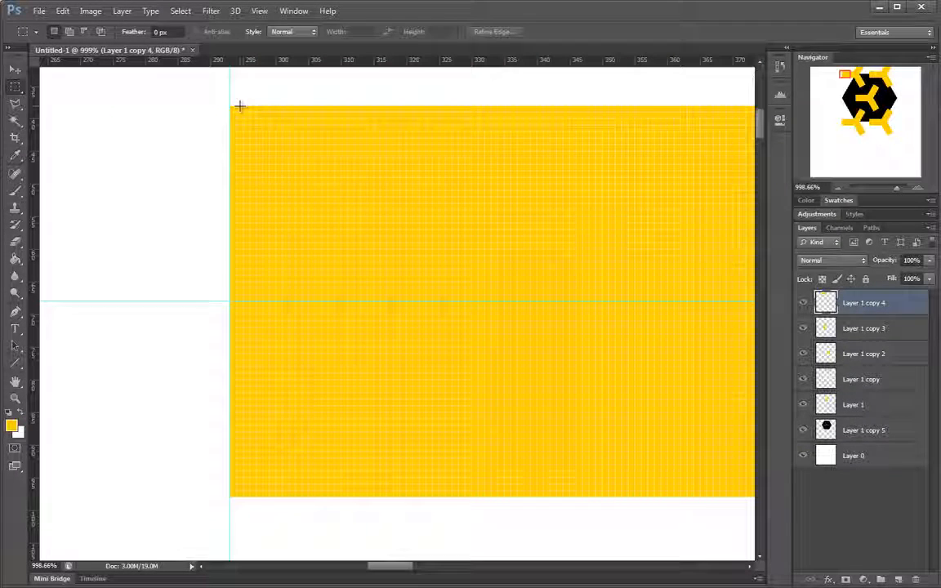
pyautogui.moveTo(240, 105); pyautogui.dragTo(314, 302)
pyautogui.moveTo(273, 216); pyautogui.dragTo(274, 400)
pyautogui.moveTo(406, 361); pyautogui.dragTo(330, 371)
pyautogui.hotkey('ctrl', 'd')
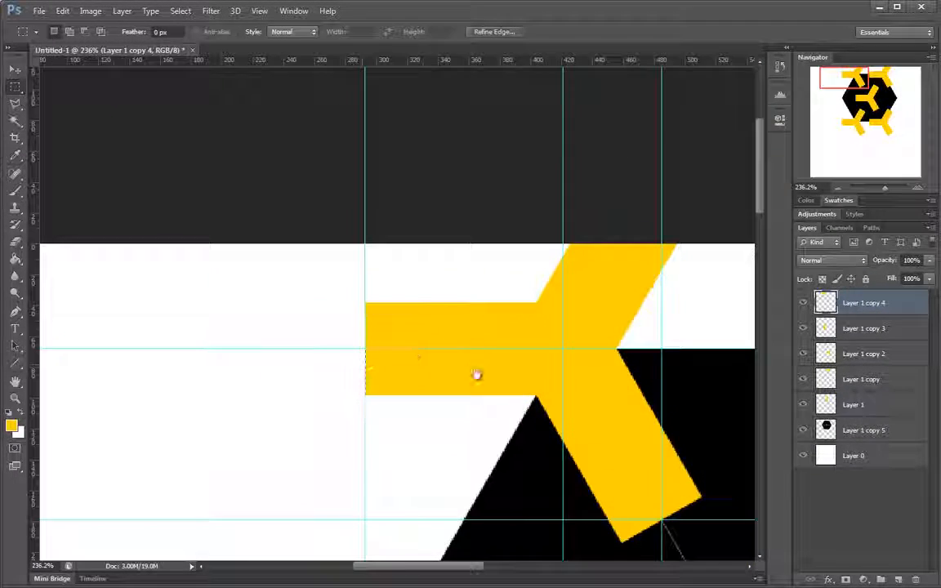
pyautogui.moveTo(477, 375); pyautogui.dragTo(319, 126)
pyautogui.moveTo(439, 200)
pyautogui.mouseDown()
pyautogui.moveTo(403, 210)
pyautogui.moveTo(430, 202)
pyautogui.mouseUp()
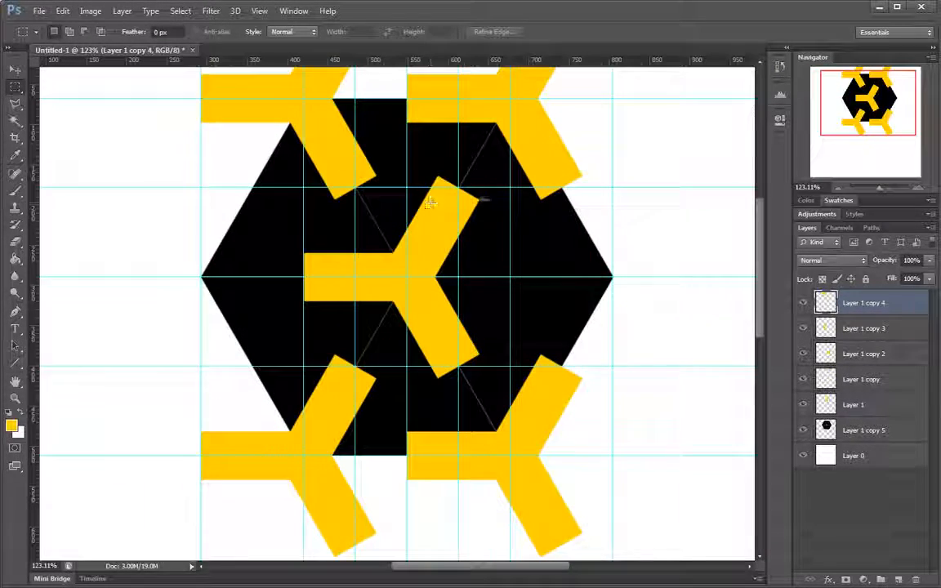
# Step: Copy the shape onto the hexagon's right corner, then compare the layout with sample.png in Windows Photo Viewer and return to Photoshop
pyautogui.moveTo(312, 111); pyautogui.dragTo(627, 298)
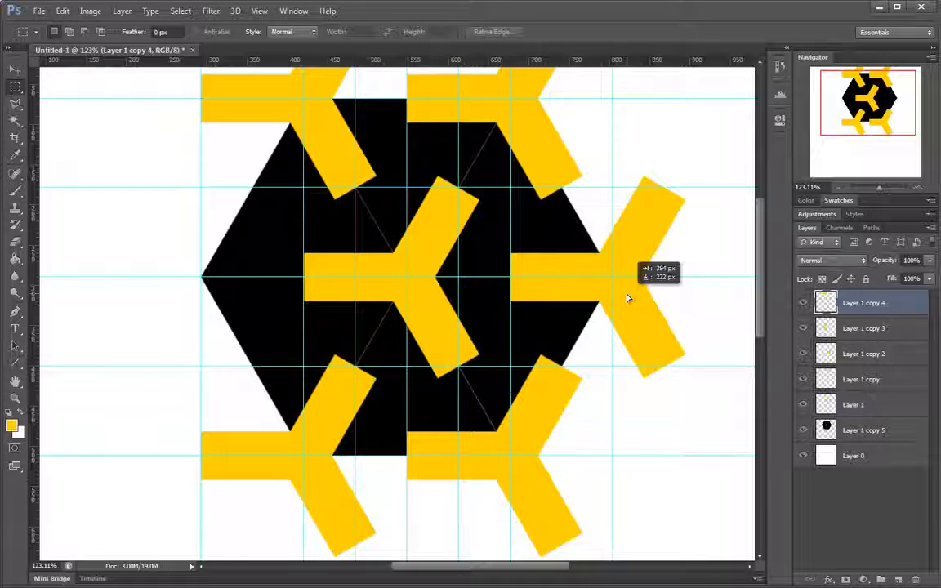
pyautogui.moveTo(627, 298); pyautogui.dragTo(627, 294)
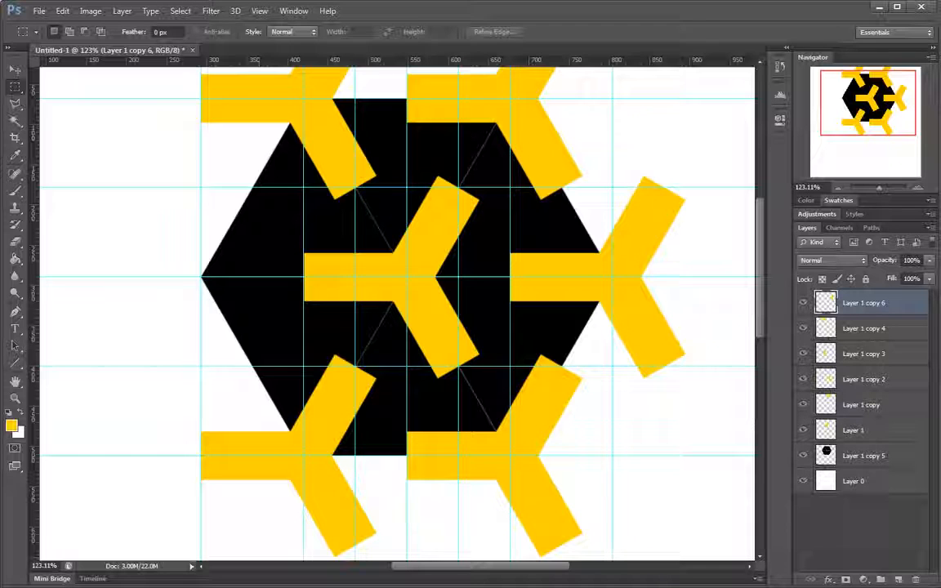
pyautogui.hotkey('alt', 'Tab')
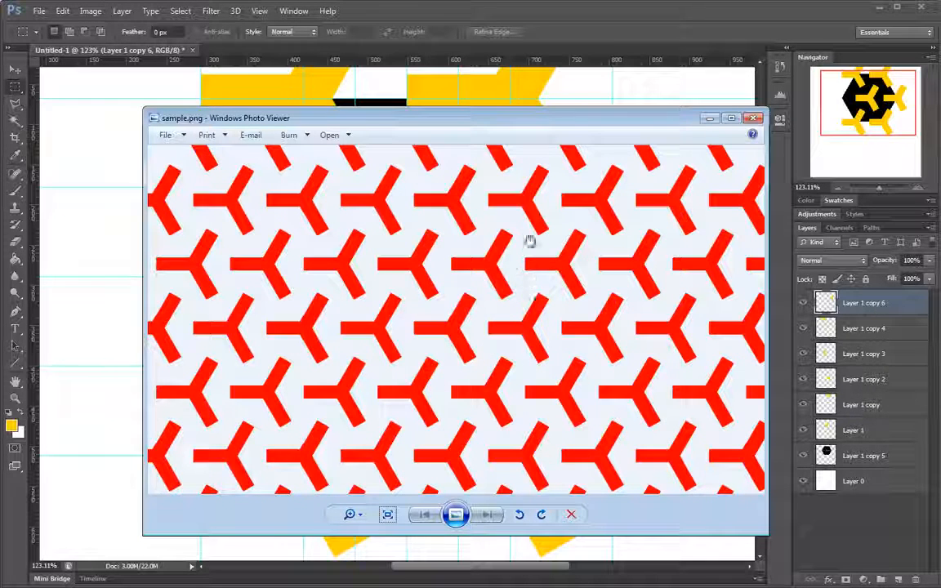
pyautogui.hotkey('alt', 'Tab')
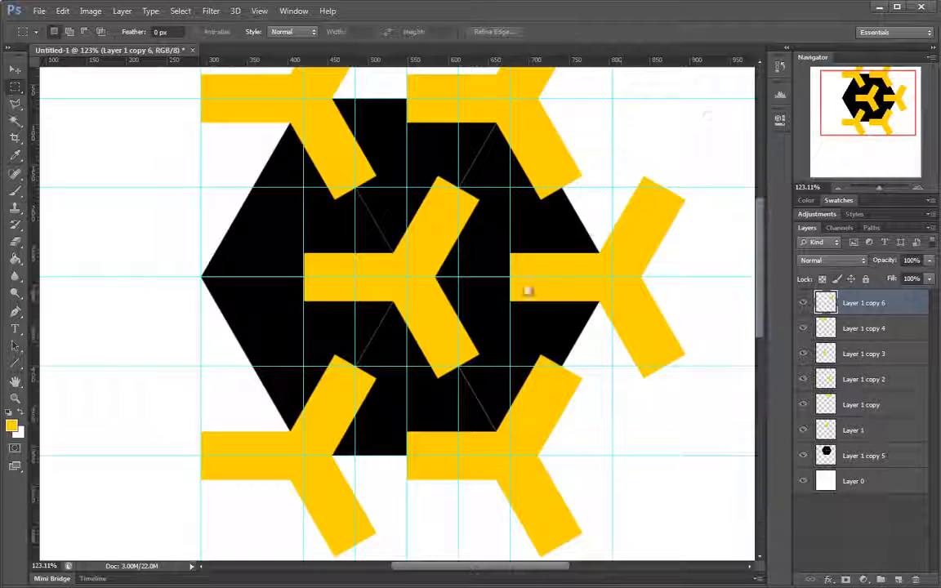
pyautogui.moveTo(525, 291); pyautogui.dragTo(529, 316)
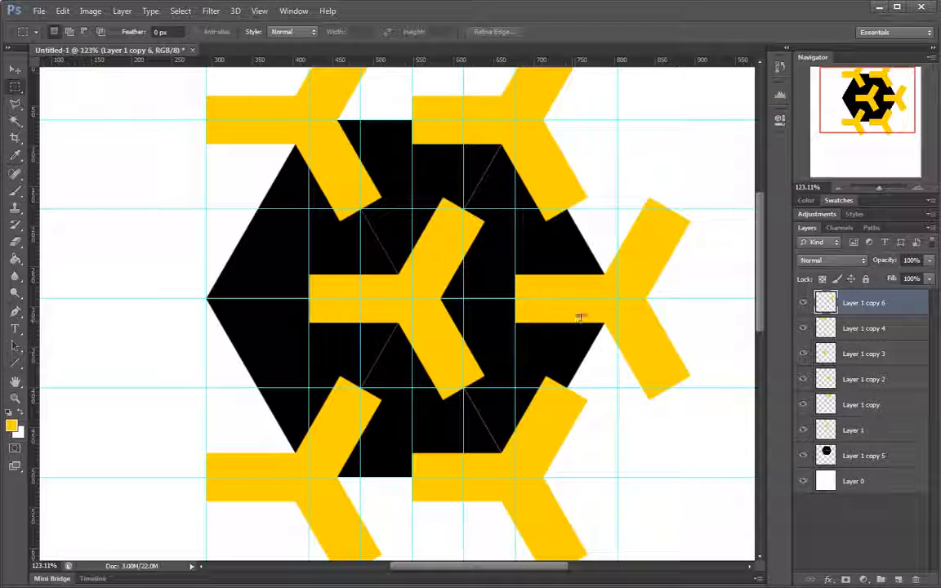
# Step: Add a vertical guide at about 165 px, beyond the hexagon's left corner, and copy the shape so its horizontal arm starts there
pyautogui.moveTo(585, 296); pyautogui.dragTo(385, 332)
pyautogui.hotkey('ctrl', 'z')
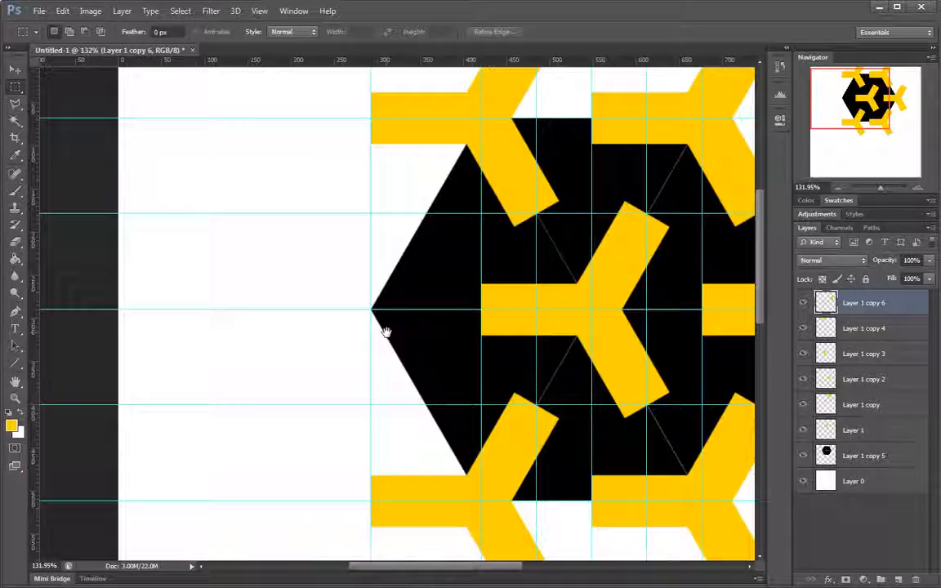
pyautogui.moveTo(449, 331); pyautogui.dragTo(323, 388)
pyautogui.moveTo(34, 114); pyautogui.dragTo(229, 139)
pyautogui.click(422, 307)
pyautogui.moveTo(459, 304); pyautogui.dragTo(357, 285)
pyautogui.moveTo(666, 290); pyautogui.dragTo(227, 286)
# Step: Check that the left copy's horizontal arm is centred on the middle guide by comparing its halves with a rectangular selection
pyautogui.moveTo(130, 293); pyautogui.dragTo(211, 256)
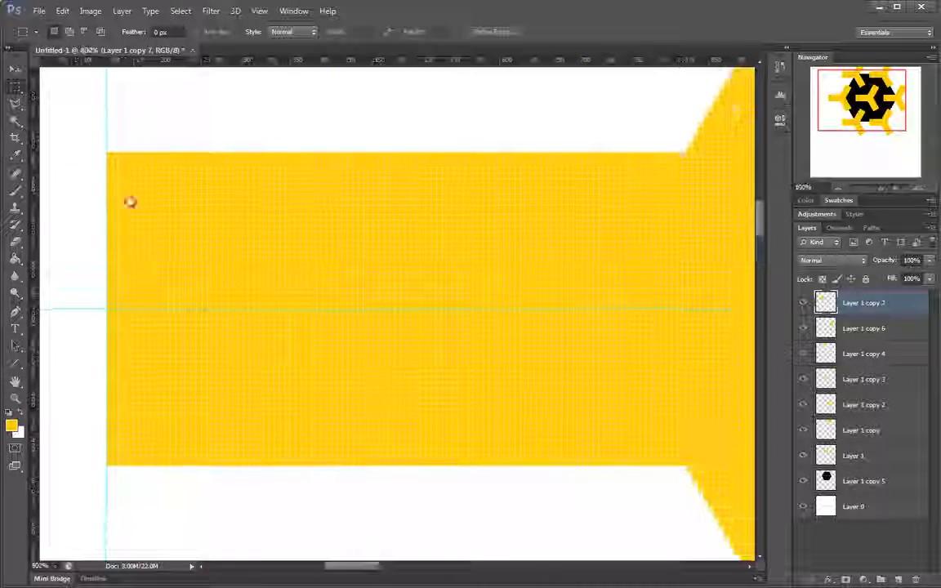
pyautogui.moveTo(126, 155); pyautogui.dragTo(189, 310)
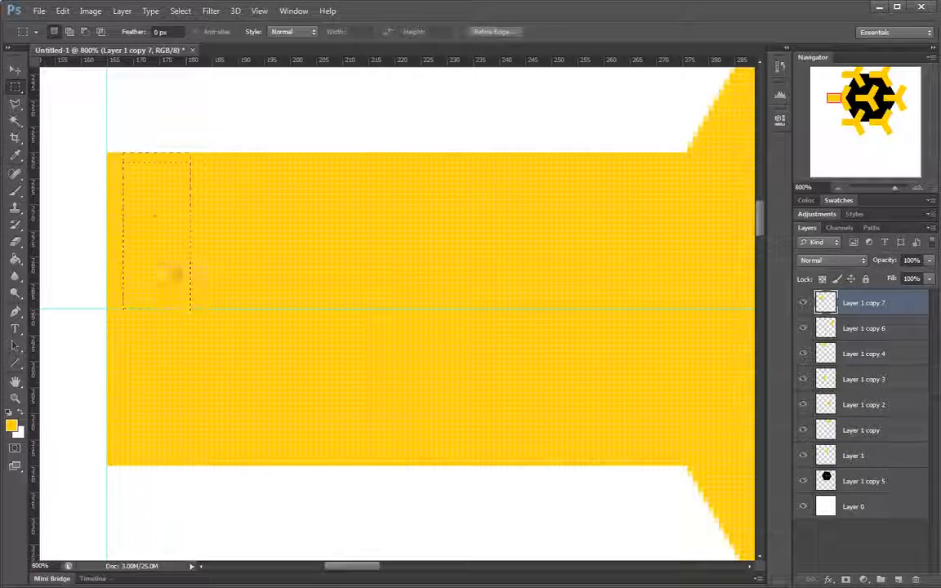
pyautogui.moveTo(152, 221); pyautogui.dragTo(163, 379)
pyautogui.moveTo(393, 374); pyautogui.dragTo(288, 378)
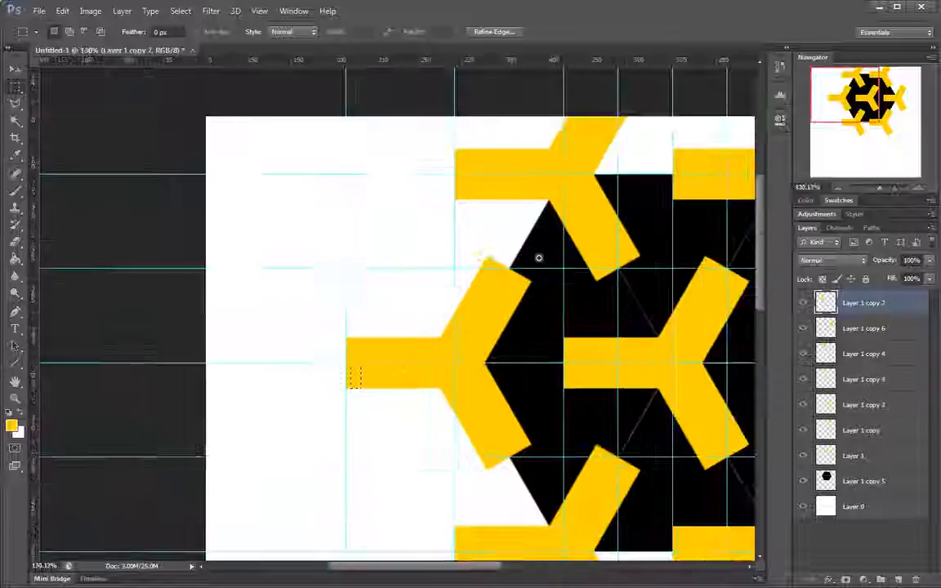
# Step: Clear all guides from the document
pyautogui.moveTo(539, 259); pyautogui.dragTo(624, 261)
pyautogui.moveTo(506, 317); pyautogui.dragTo(404, 340)
pyautogui.moveTo(515, 360); pyautogui.dragTo(405, 266)
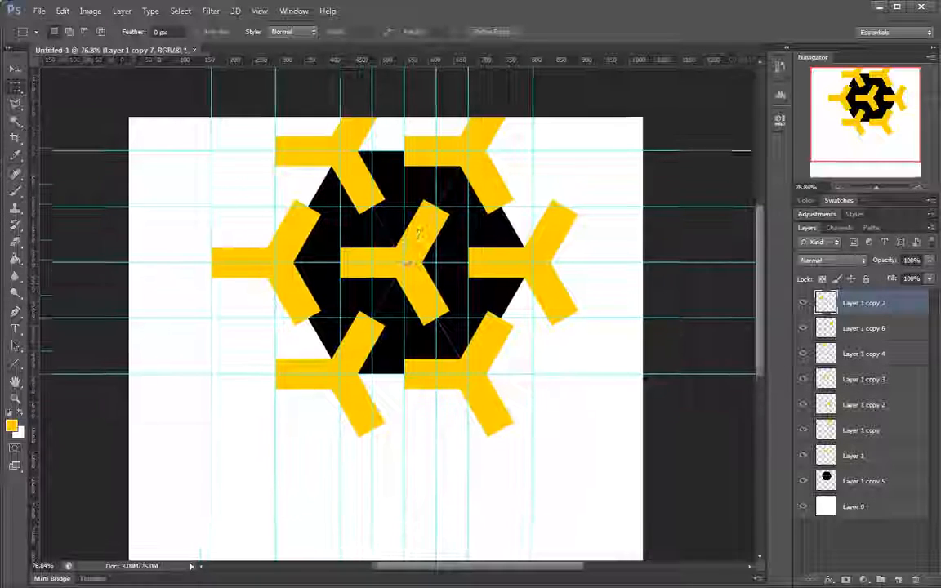
pyautogui.click(259, 12)
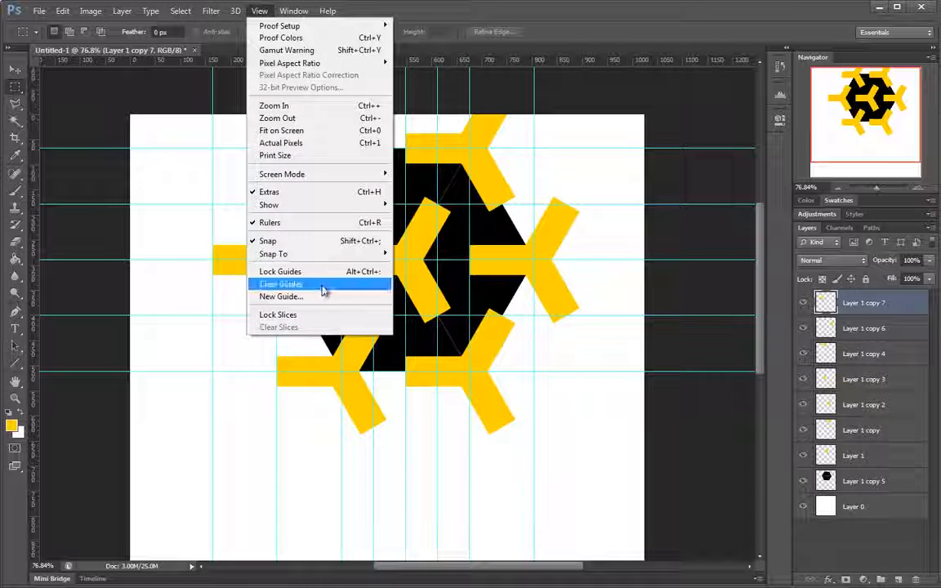
pyautogui.click(324, 284)
pyautogui.moveTo(394, 174); pyautogui.dragTo(418, 202)
pyautogui.scroll(-3, 418, 203)
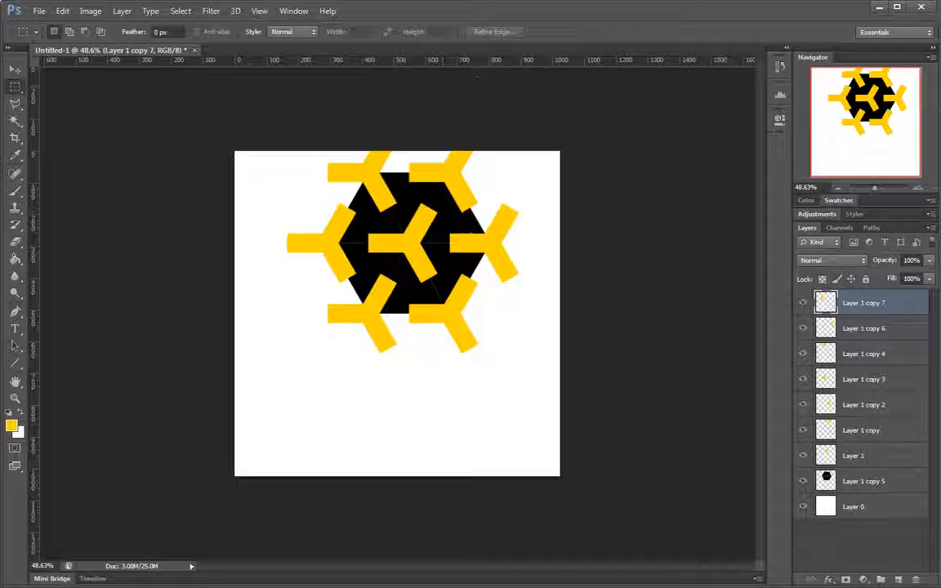
pyautogui.moveTo(288, 159); pyautogui.dragTo(301, 283)
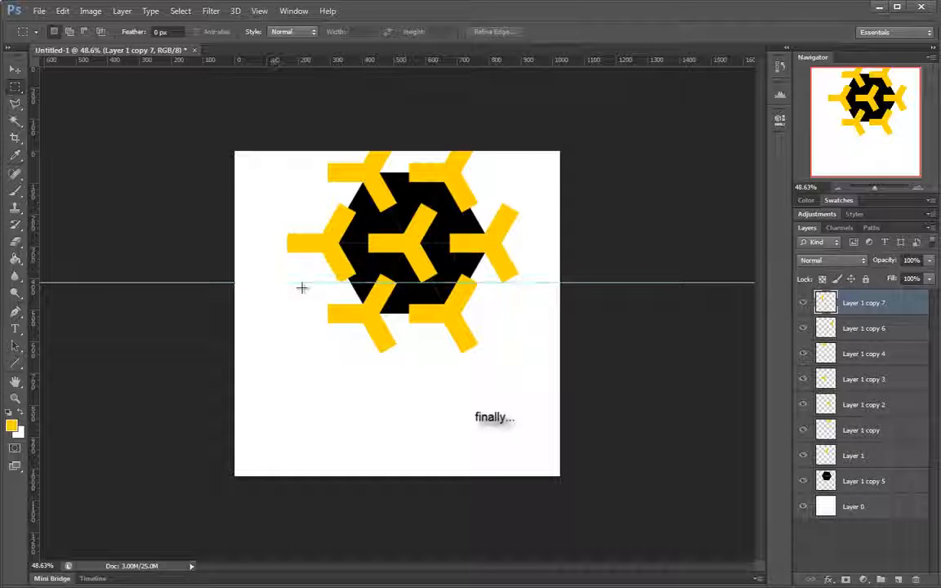
pyautogui.moveTo(357, 6); pyautogui.dragTo(347, 6)
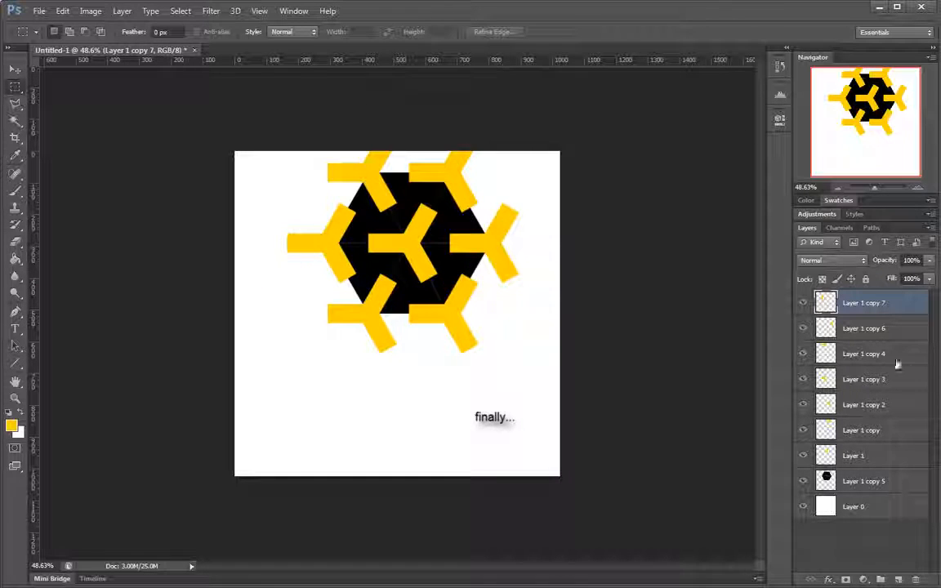
# Step: Select all layers from Layer 1 copy 7 to Layer 1 copy 5 and move the whole arrangement to the canvas centre
pyautogui.keyDown('shift'); pyautogui.click(888, 481); pyautogui.keyUp('shift')
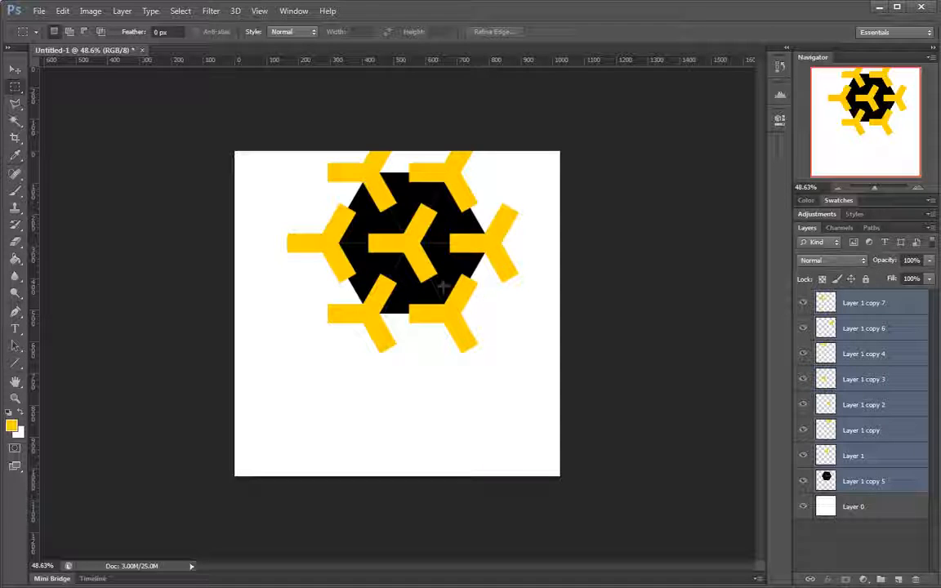
pyautogui.moveTo(435, 252); pyautogui.dragTo(478, 321)
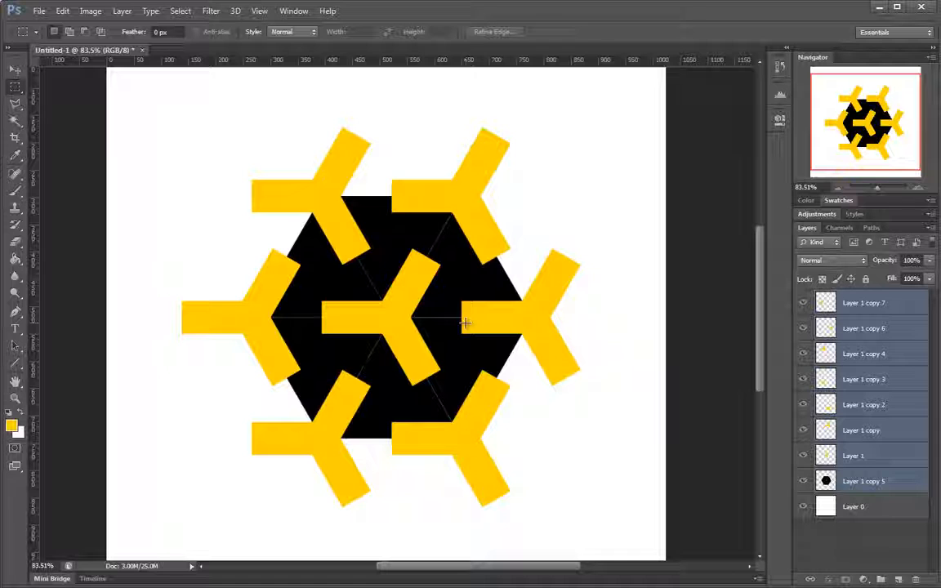
pyautogui.moveTo(422, 331); pyautogui.dragTo(470, 317)
pyautogui.moveTo(442, 300); pyautogui.dragTo(433, 255)
# Step: Examine how a rectangular tile would cut the hexagon arrangement by outlining it with rectangular selections, then deselect
pyautogui.moveTo(332, 128); pyautogui.dragTo(570, 374)
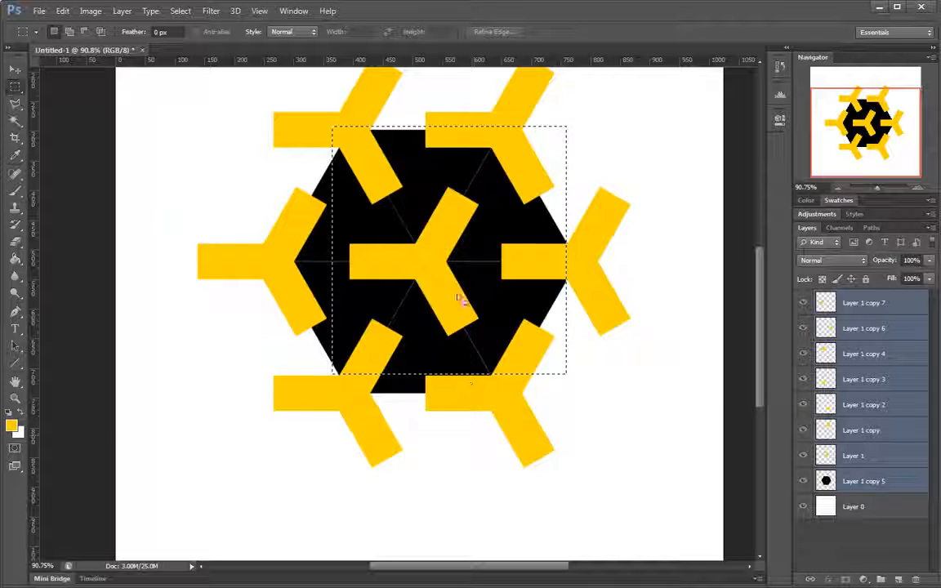
pyautogui.moveTo(281, 165); pyautogui.dragTo(626, 393)
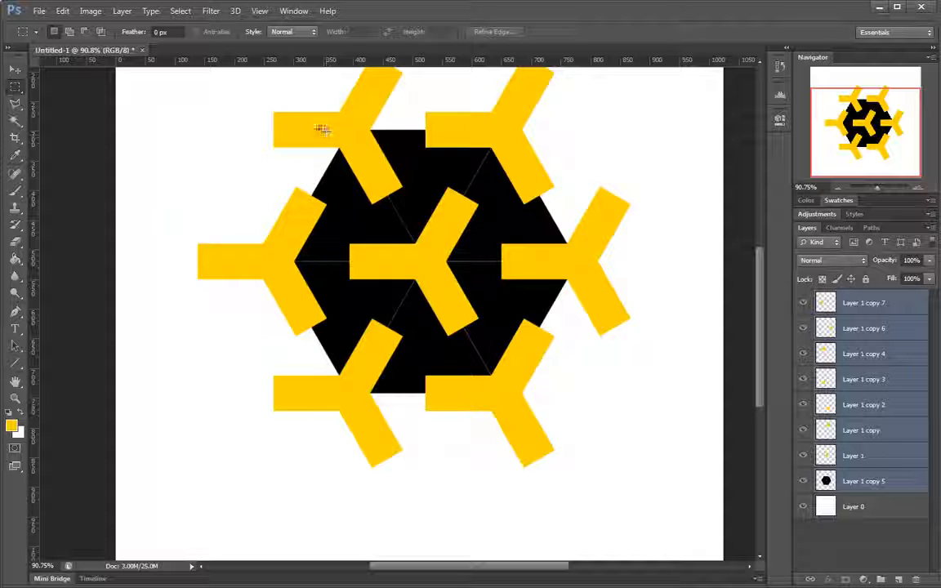
pyautogui.moveTo(486, 304); pyautogui.dragTo(612, 404)
pyautogui.moveTo(516, 274); pyautogui.dragTo(473, 264)
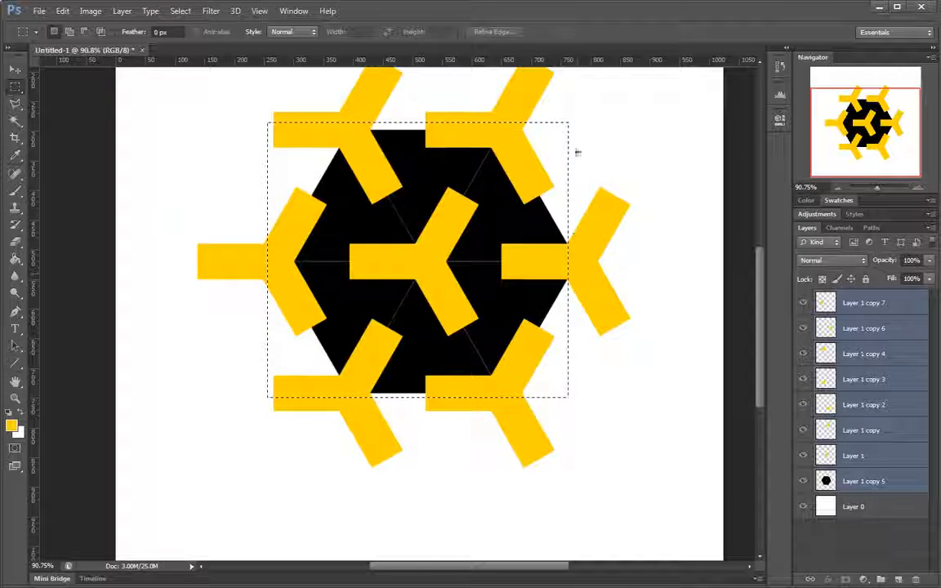
pyautogui.moveTo(411, 230); pyautogui.dragTo(399, 321)
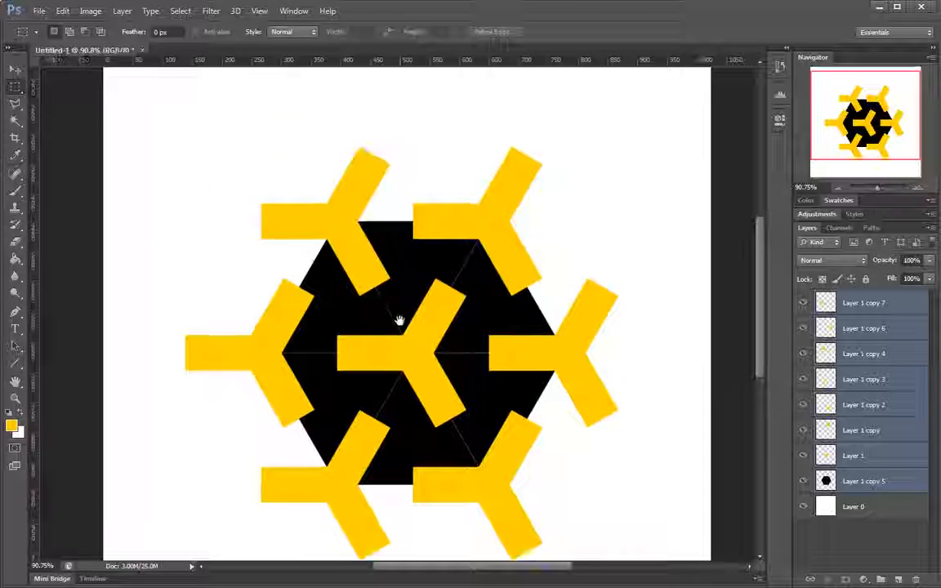
pyautogui.moveTo(494, 377); pyautogui.dragTo(464, 377)
pyautogui.moveTo(479, 376); pyautogui.dragTo(361, 206)
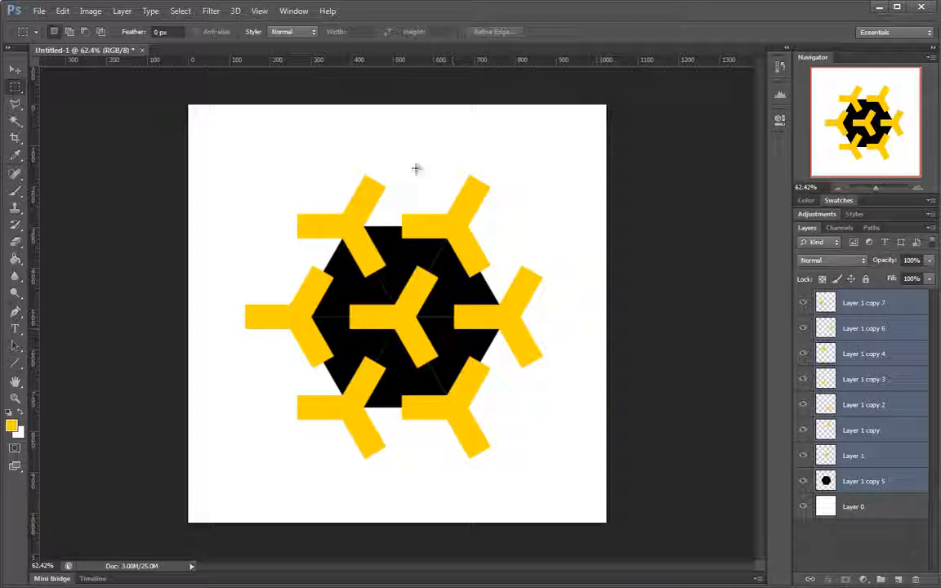
pyautogui.moveTo(403, 337); pyautogui.dragTo(400, 337)
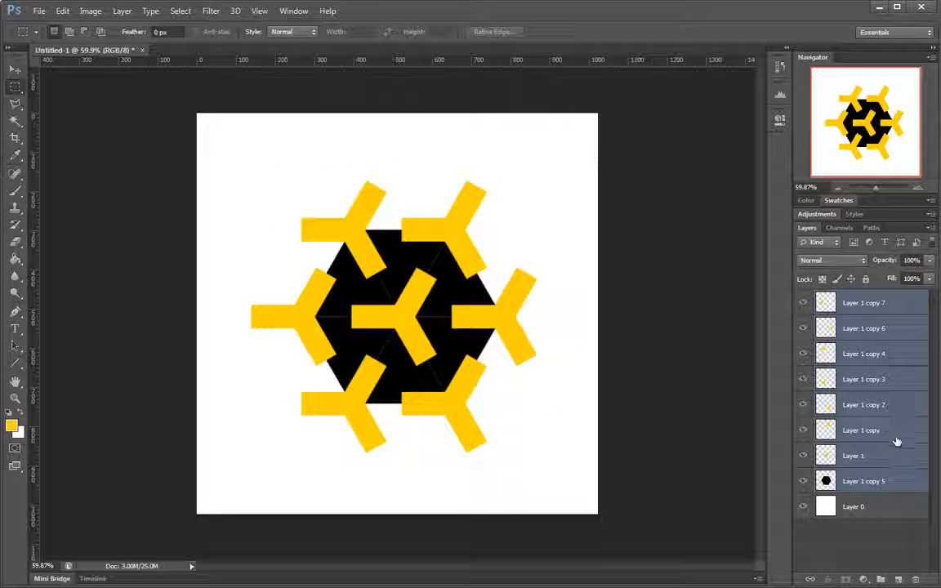
# Step: Group the selected hexagon and shape layers, rename the group 01, and move it to the lower part of the canvas
pyautogui.hotkey('ctrl', 'g')
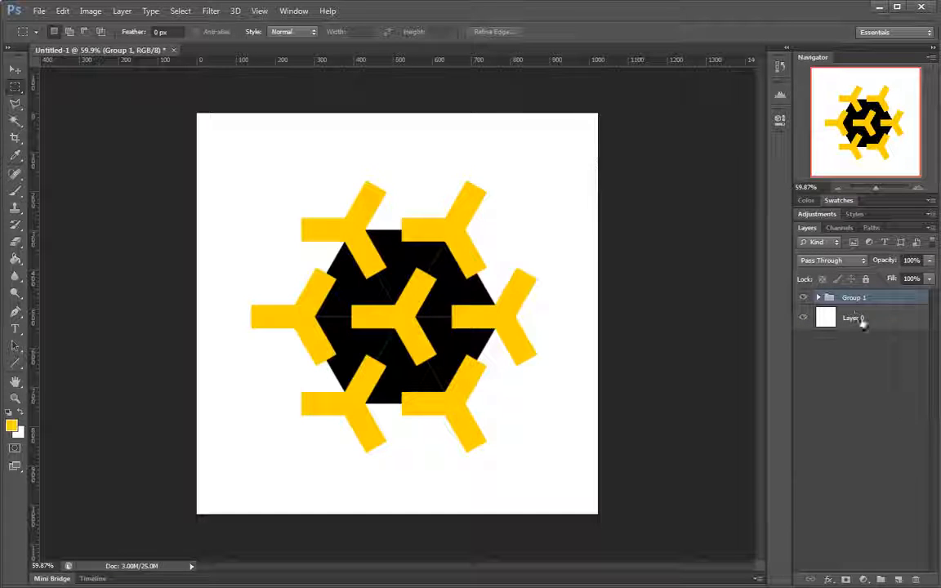
pyautogui.click(818, 299)
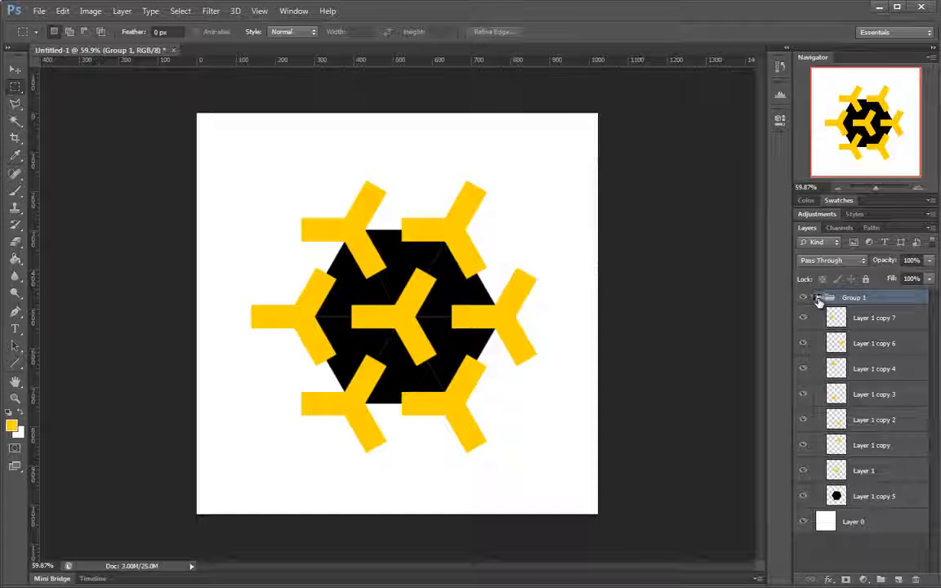
pyautogui.click(818, 298)
pyautogui.doubleClick(859, 299)
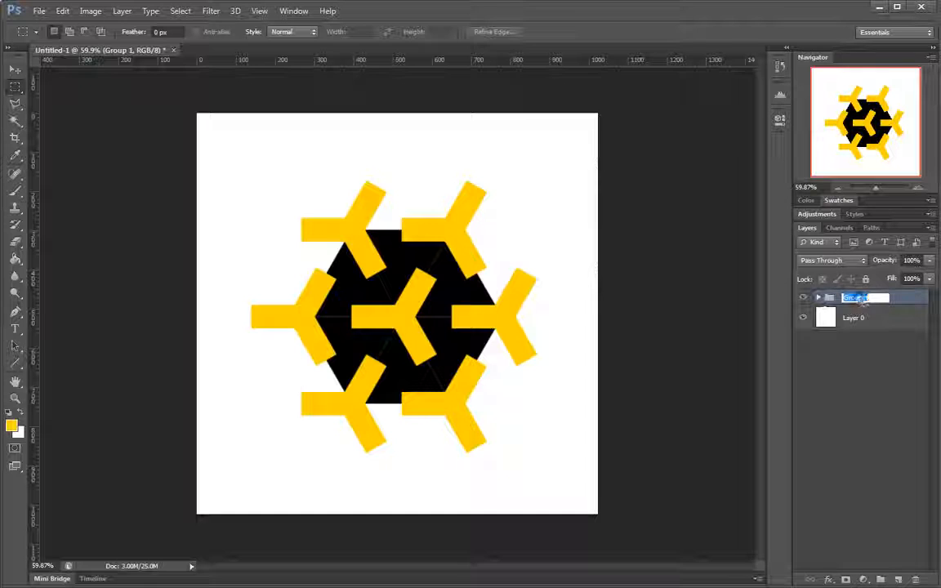
pyautogui.write('01')
pyautogui.press('Return')
pyautogui.moveTo(381, 316); pyautogui.dragTo(401, 373)
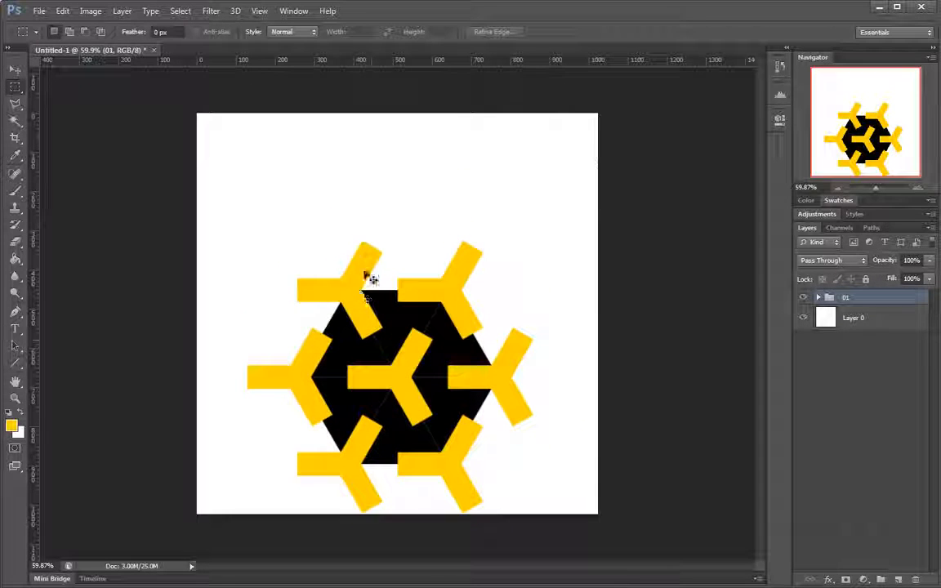
# Step: Set the opacity of the seven yellow shape layers in group 01 to 76%, leaving out the black hexagon
pyautogui.click(819, 296)
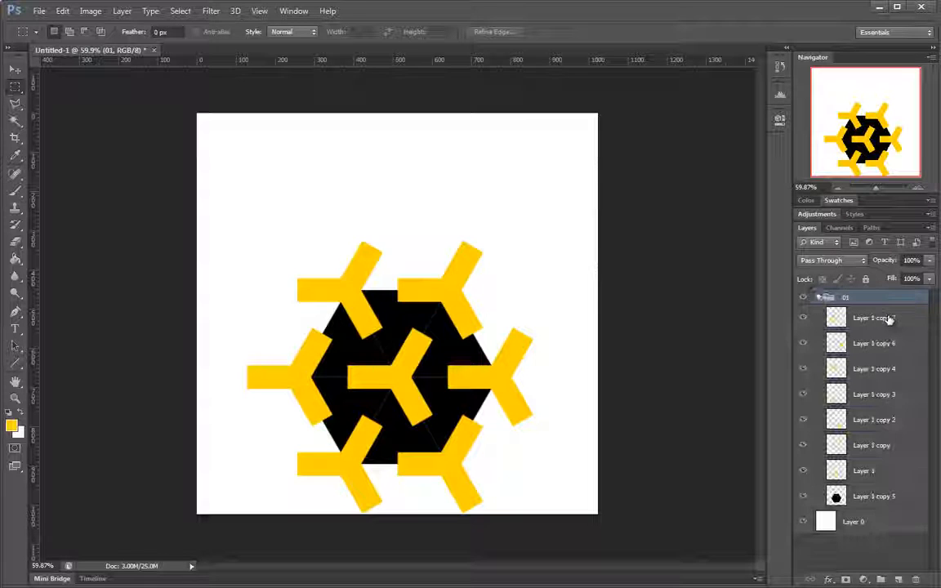
pyautogui.click(891, 319)
pyautogui.keyDown('shift'); pyautogui.click(864, 471); pyautogui.keyUp('shift')
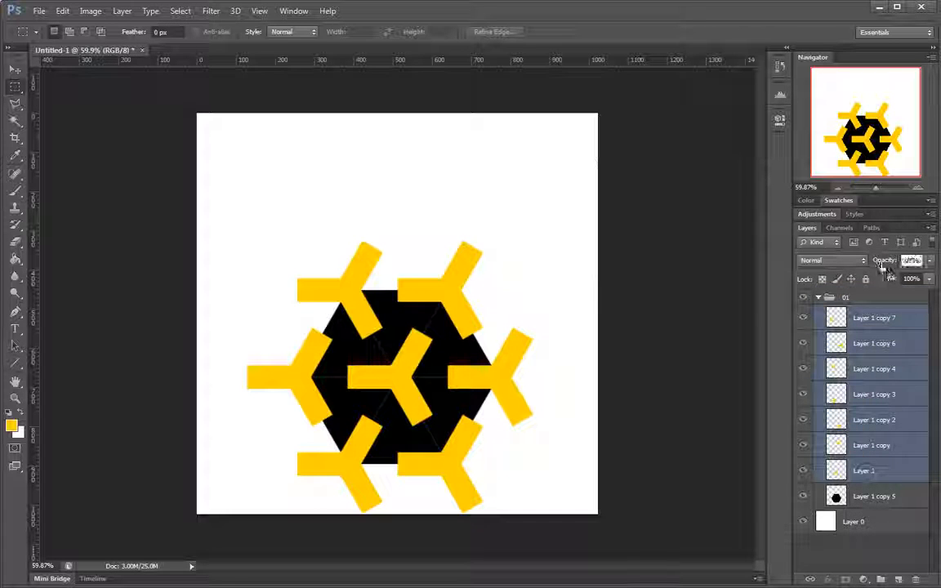
pyautogui.moveTo(881, 266); pyautogui.dragTo(870, 267)
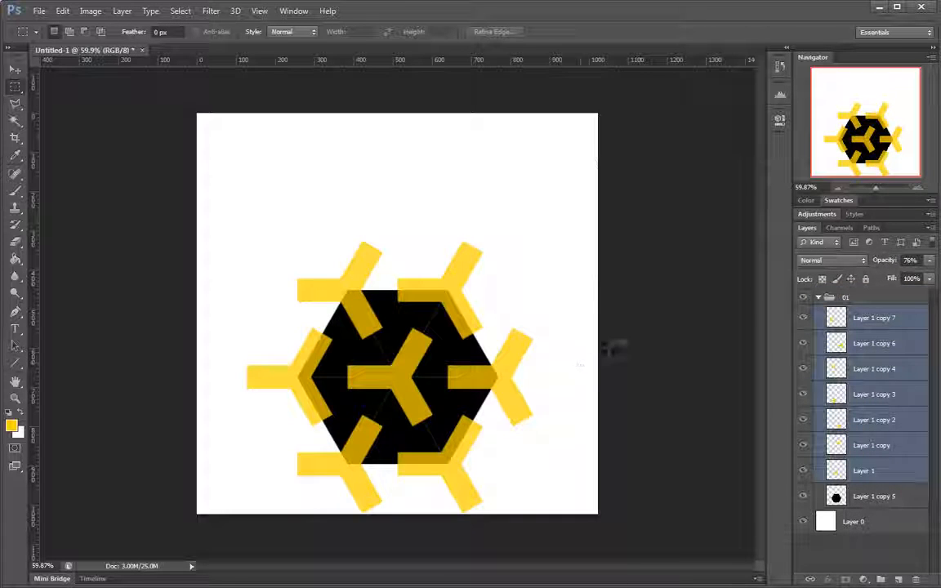
pyautogui.click(819, 298)
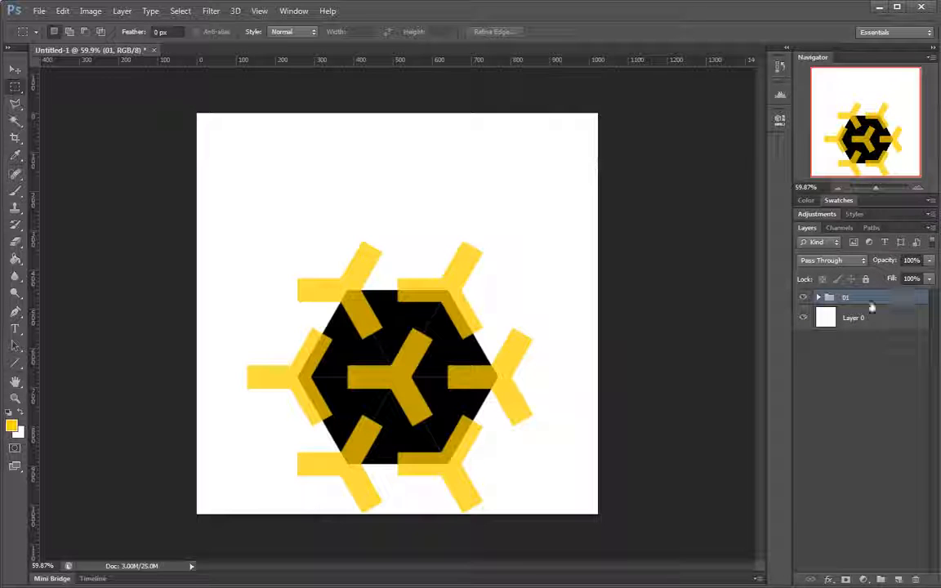
# Step: Copy group 01 straight above the original so the two hexagons share an edge and their yellow shapes overlap, checking the alignment up close
pyautogui.moveTo(470, 406); pyautogui.dragTo(446, 233)
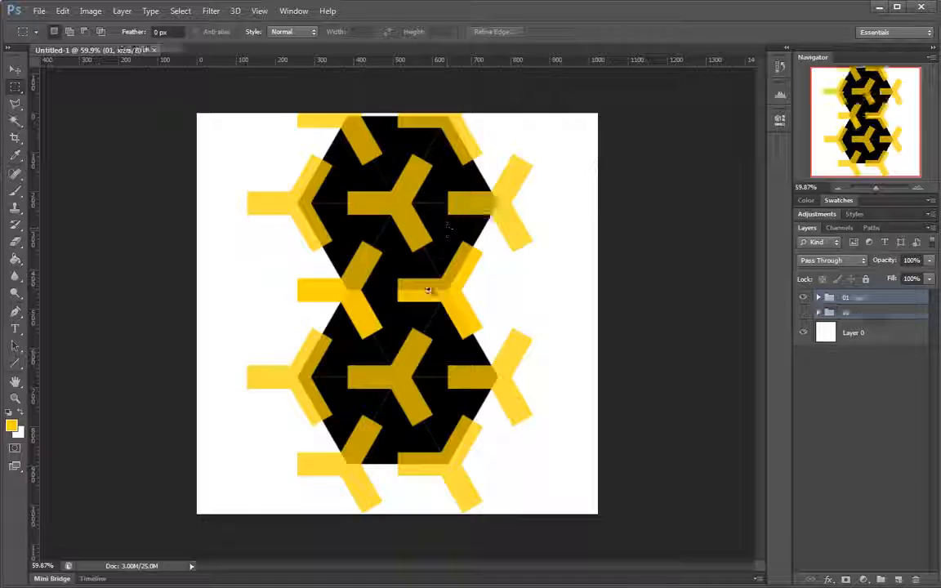
pyautogui.moveTo(431, 292); pyautogui.dragTo(546, 290)
pyautogui.moveTo(210, 292); pyautogui.dragTo(556, 305)
pyautogui.moveTo(359, 271); pyautogui.dragTo(401, 270)
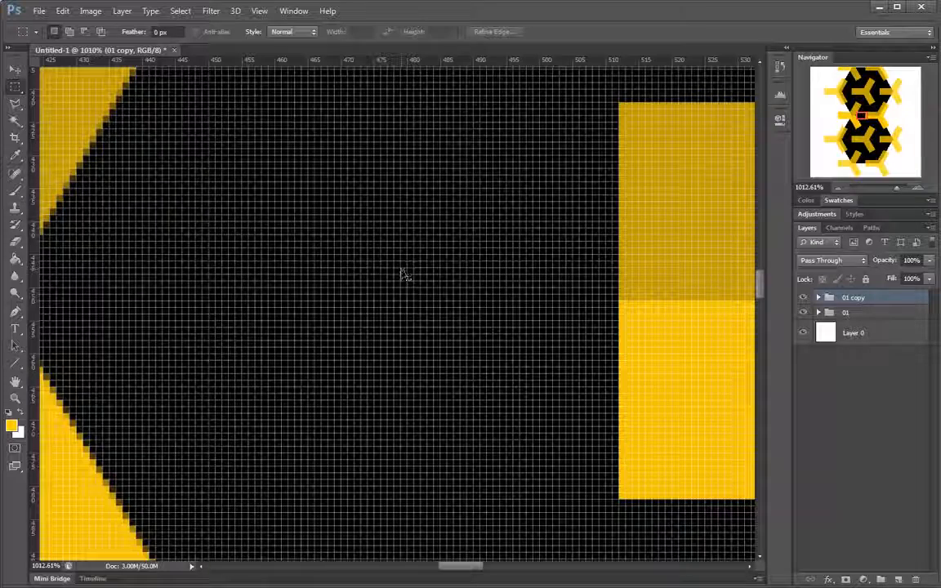
pyautogui.moveTo(401, 271); pyautogui.dragTo(345, 336)
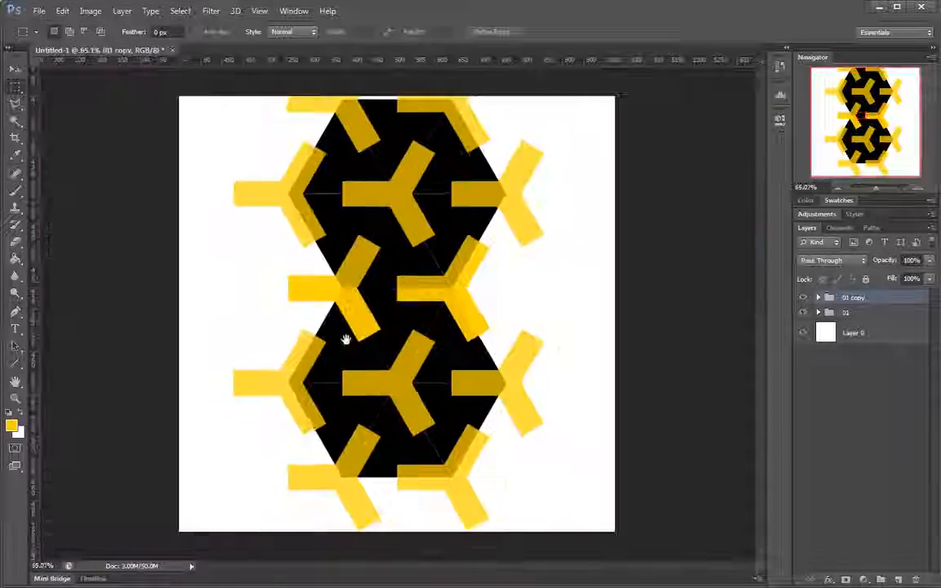
# Step: Copy the hexagon group into the notch right of the two stacked hexagons and check its alignment on the overlapping shapes up close
pyautogui.moveTo(360, 165); pyautogui.dragTo(569, 284)
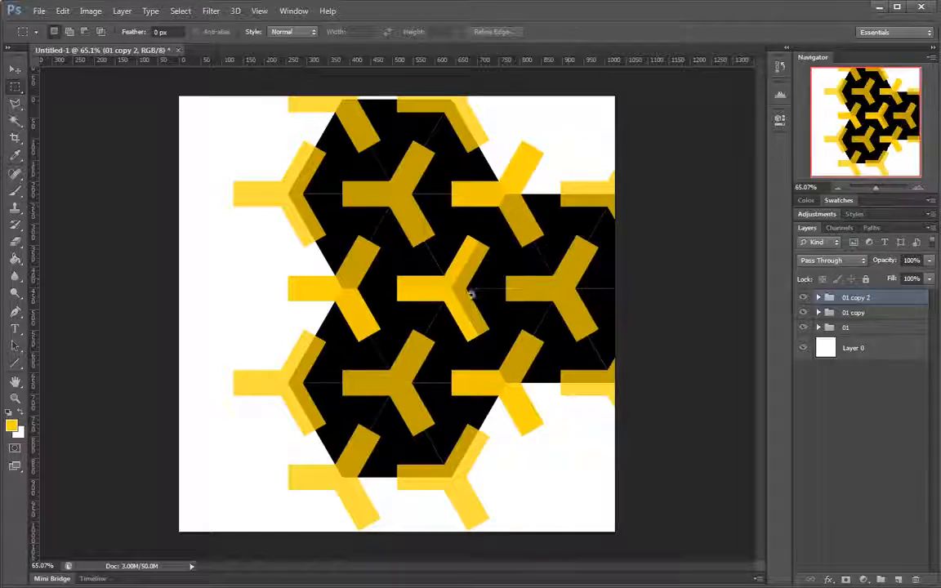
pyautogui.moveTo(469, 296); pyautogui.dragTo(580, 261)
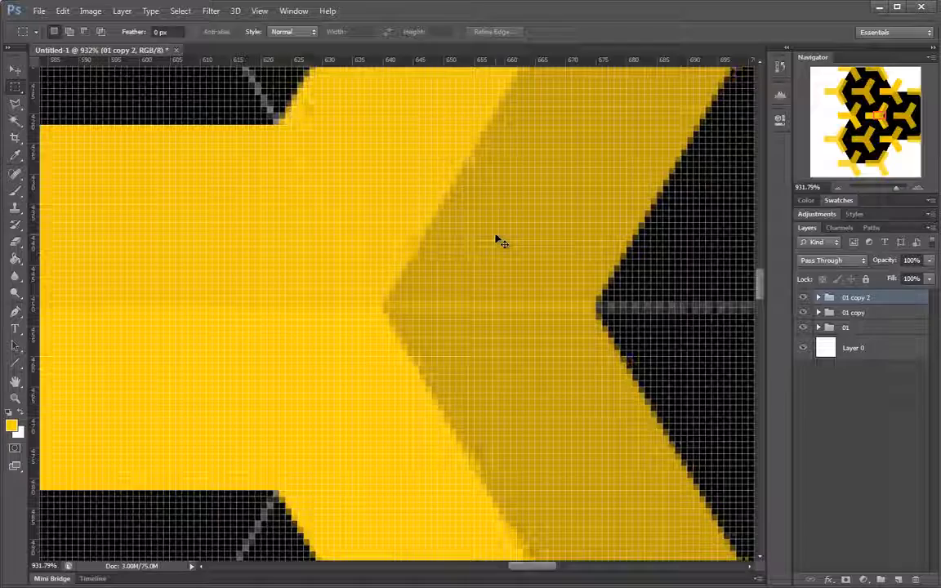
pyautogui.moveTo(497, 240); pyautogui.dragTo(411, 258)
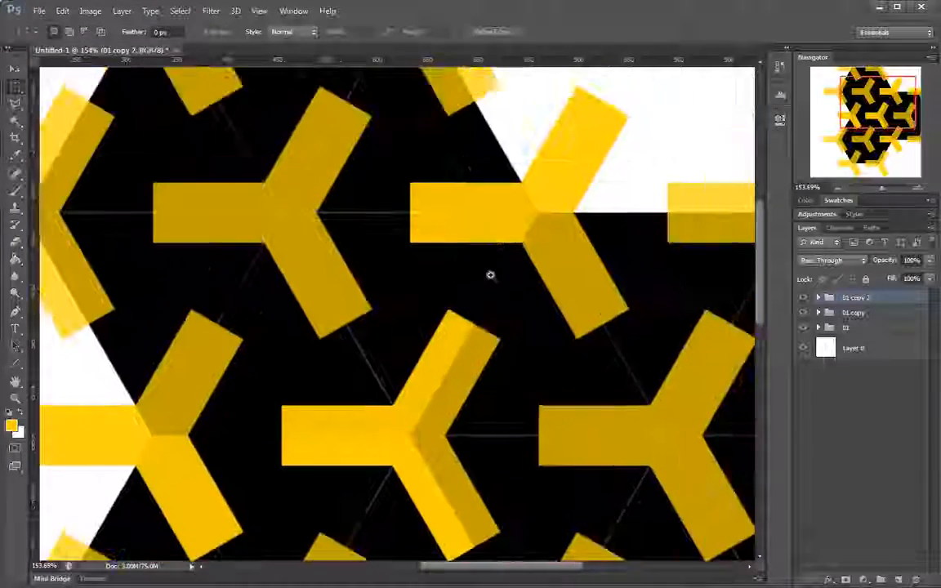
pyautogui.moveTo(490, 275); pyautogui.dragTo(475, 151)
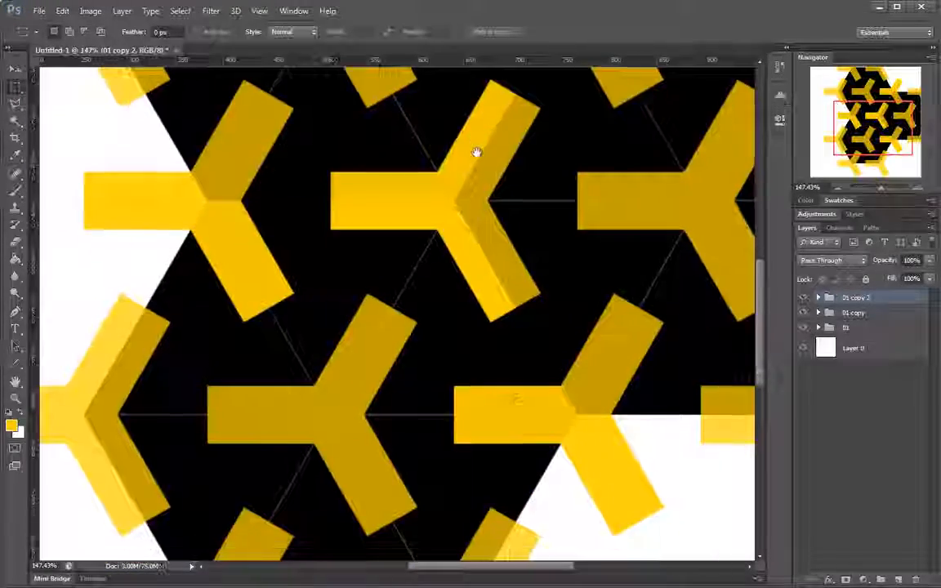
pyautogui.moveTo(565, 385); pyautogui.dragTo(668, 368)
pyautogui.hotkey('ctrl', 'Right')
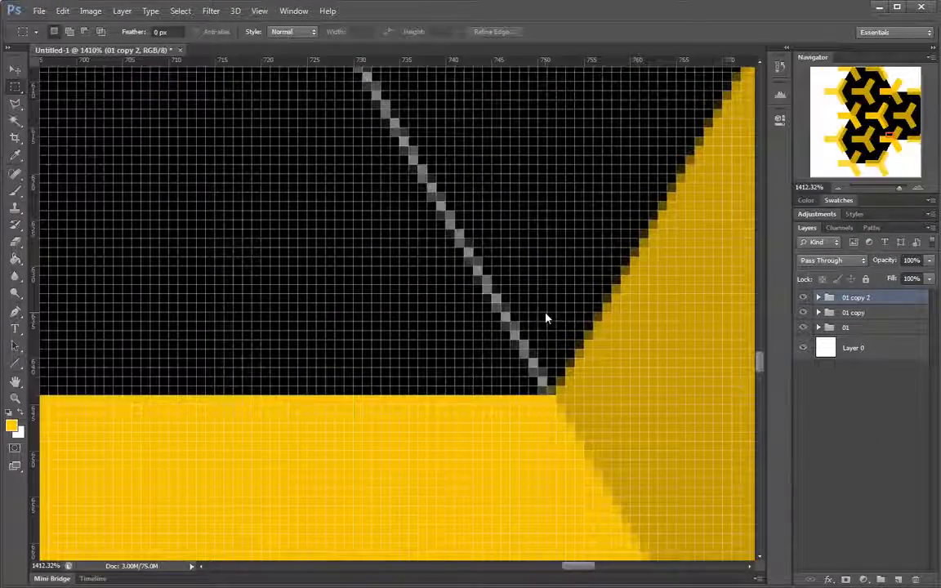
pyautogui.hotkey('ctrl', 'z')
pyautogui.moveTo(551, 319); pyautogui.dragTo(341, 296)
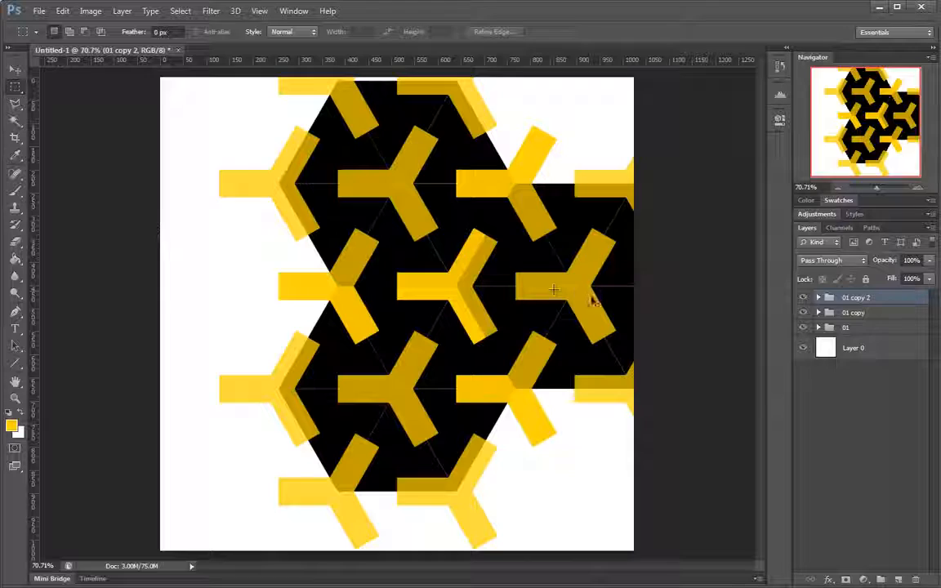
# Step: Copy the right hexagon group into the notch on the opposite side of the stacked hexagons and inspect its overlapping shapes up close
pyautogui.moveTo(594, 301); pyautogui.dragTo(237, 295)
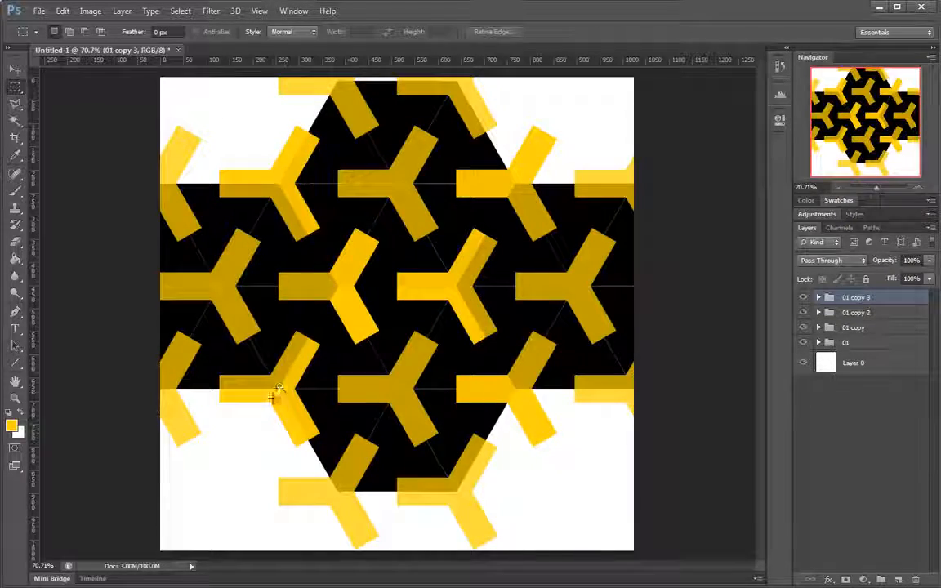
pyautogui.moveTo(280, 387); pyautogui.dragTo(417, 304)
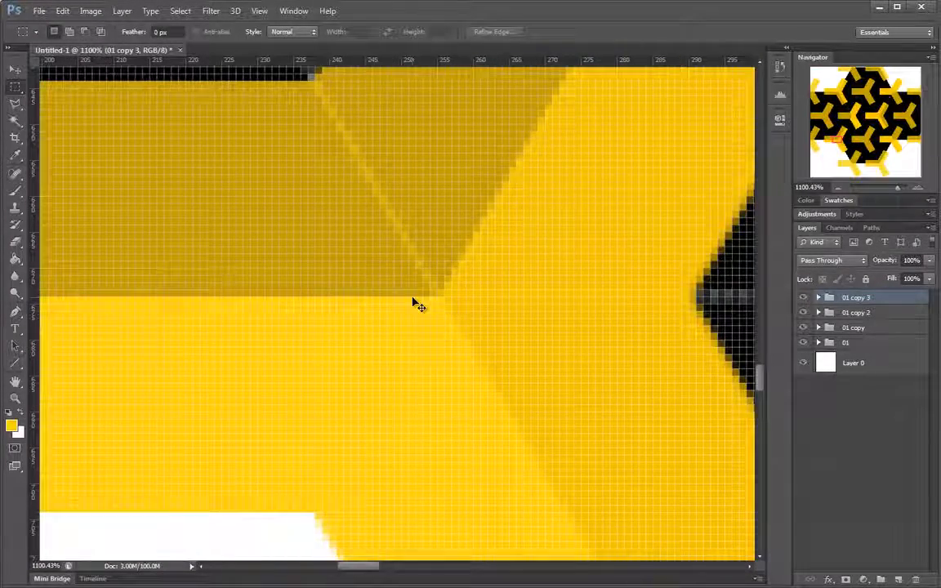
pyautogui.hotkey('ctrl', '0')
pyautogui.moveTo(288, 341); pyautogui.dragTo(355, 312)
pyautogui.moveTo(426, 284); pyautogui.dragTo(505, 245)
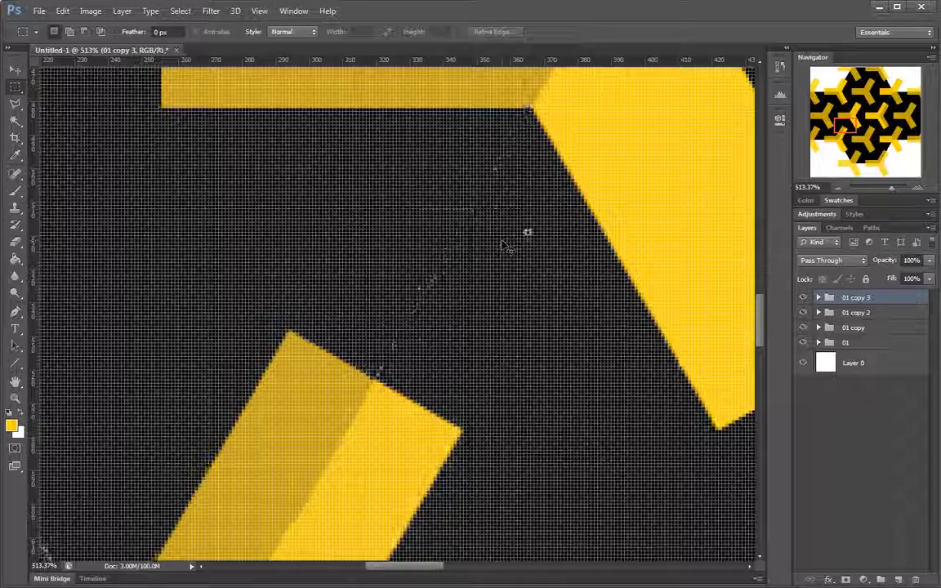
pyautogui.moveTo(565, 229); pyautogui.dragTo(470, 273)
pyautogui.moveTo(409, 315); pyautogui.dragTo(507, 322)
pyautogui.moveTo(508, 323); pyautogui.dragTo(484, 324)
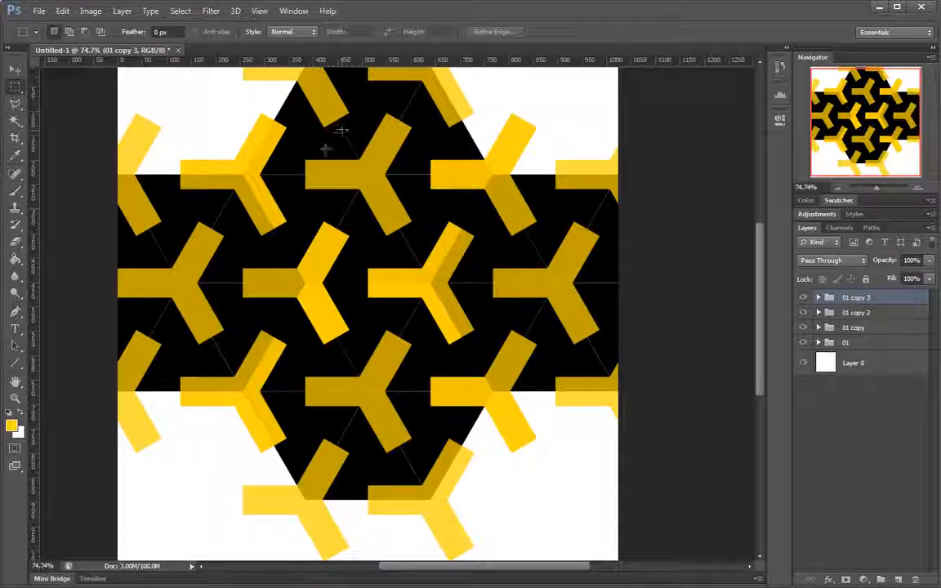
pyautogui.moveTo(295, 235); pyautogui.dragTo(322, 237)
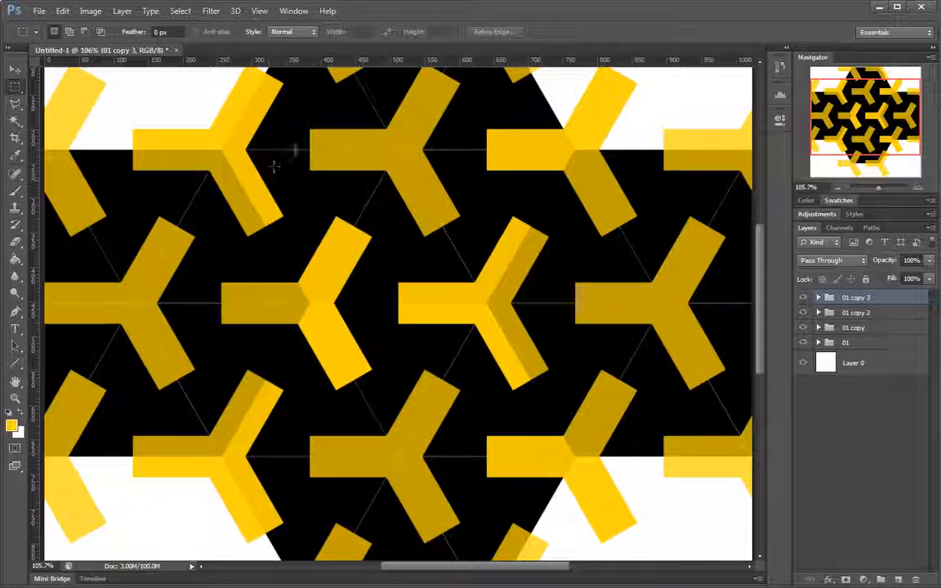
pyautogui.moveTo(265, 150); pyautogui.dragTo(433, 188)
pyautogui.hotkey('ctrl', 'd')
pyautogui.moveTo(386, 265); pyautogui.dragTo(490, 288)
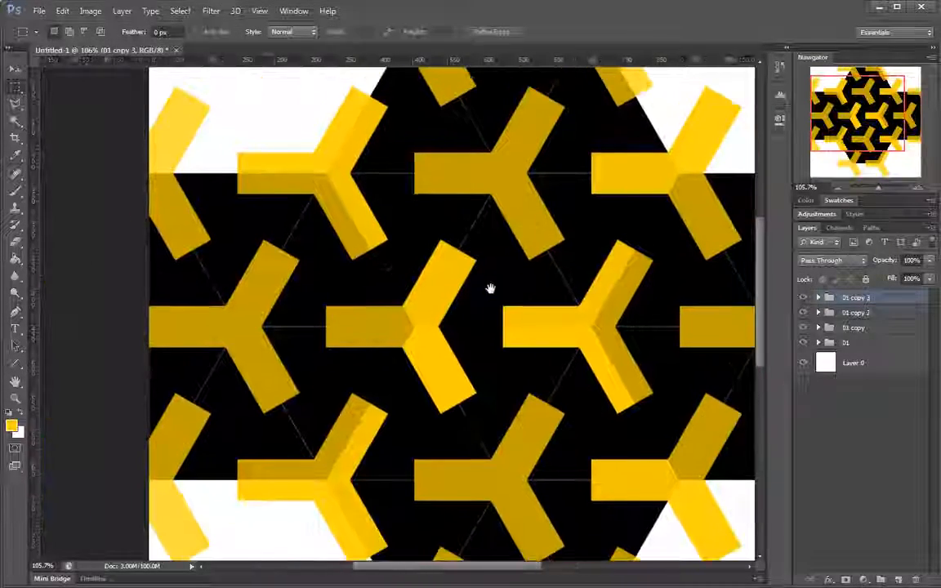
pyautogui.moveTo(518, 320); pyautogui.dragTo(507, 319)
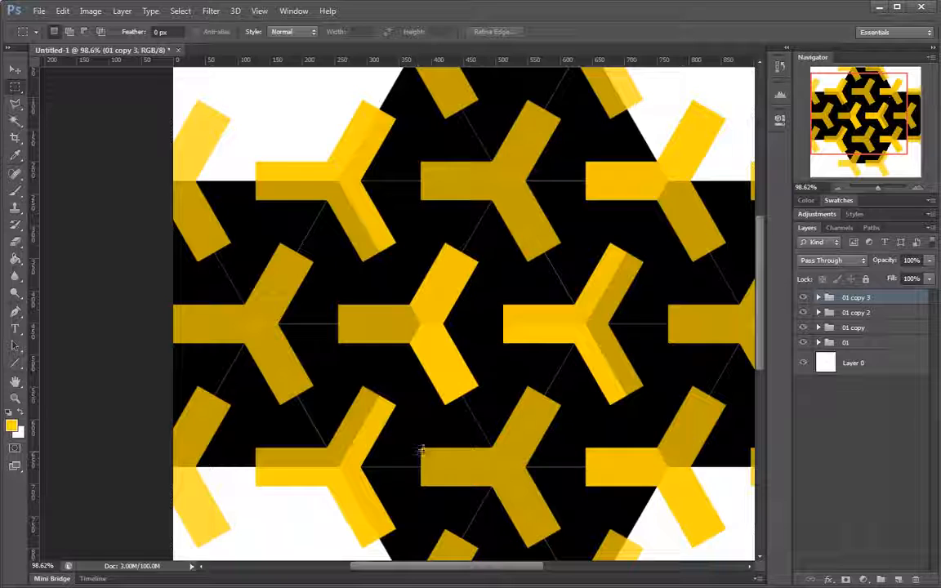
pyautogui.moveTo(422, 450); pyautogui.dragTo(511, 488)
pyautogui.hotkey('ctrl', 'd')
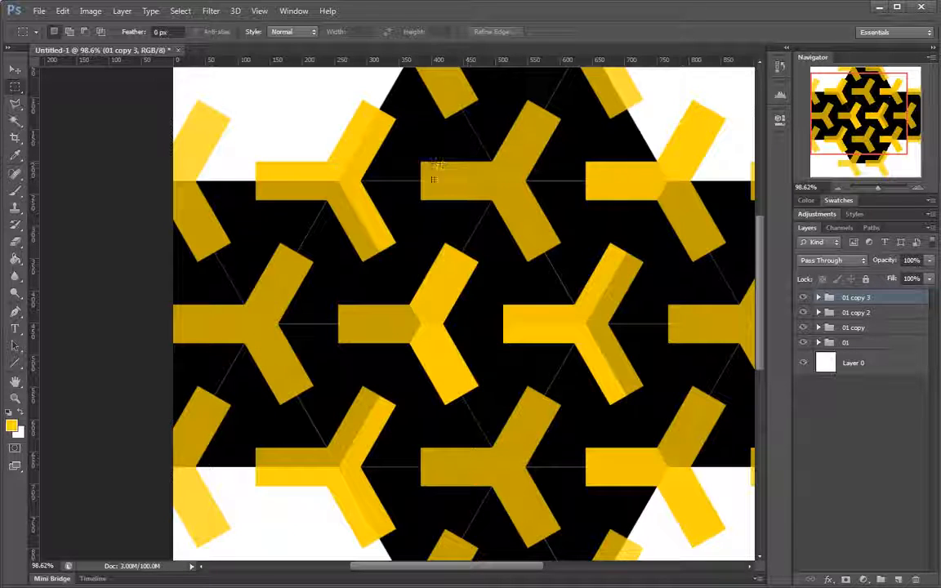
# Step: Draw a rectangular selection around the central shapes and transform its upper edge onto the underside of the upper row's horizontal arms
pyautogui.scroll(-3, 433, 171)
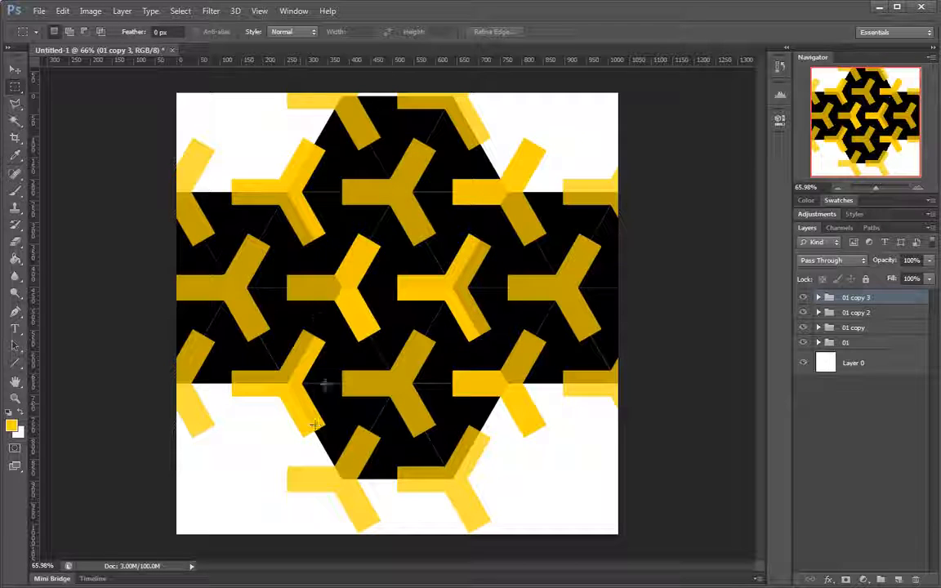
pyautogui.scroll(2, 369, 384)
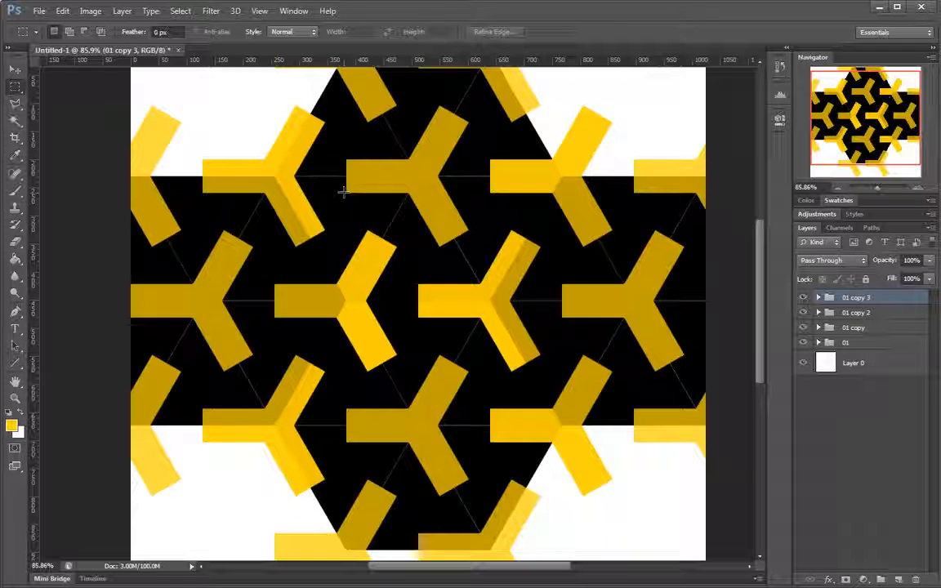
pyautogui.moveTo(216, 185); pyautogui.dragTo(623, 495)
pyautogui.rightClick(391, 332)
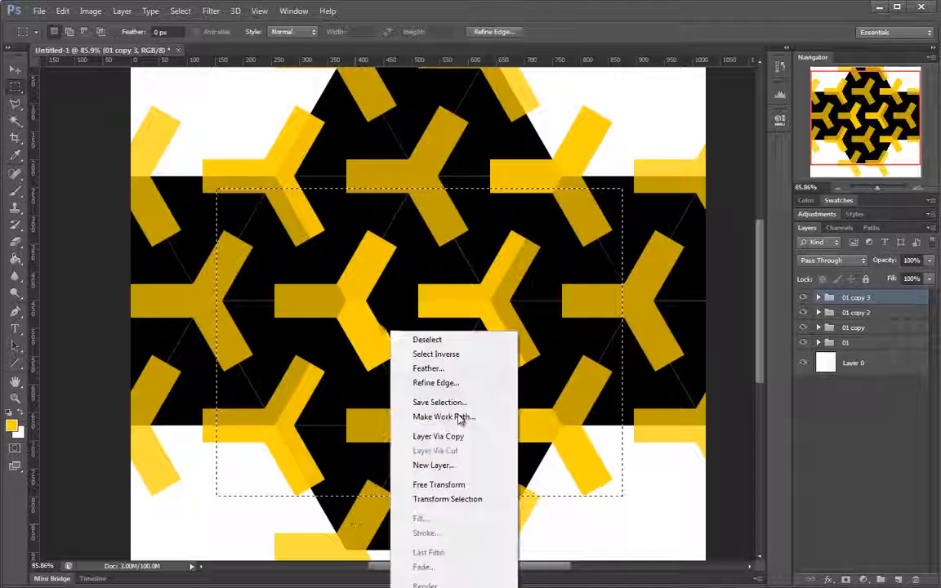
pyautogui.click(446, 500)
pyautogui.moveTo(377, 171); pyautogui.dragTo(505, 164)
pyautogui.moveTo(545, 233); pyautogui.dragTo(546, 252)
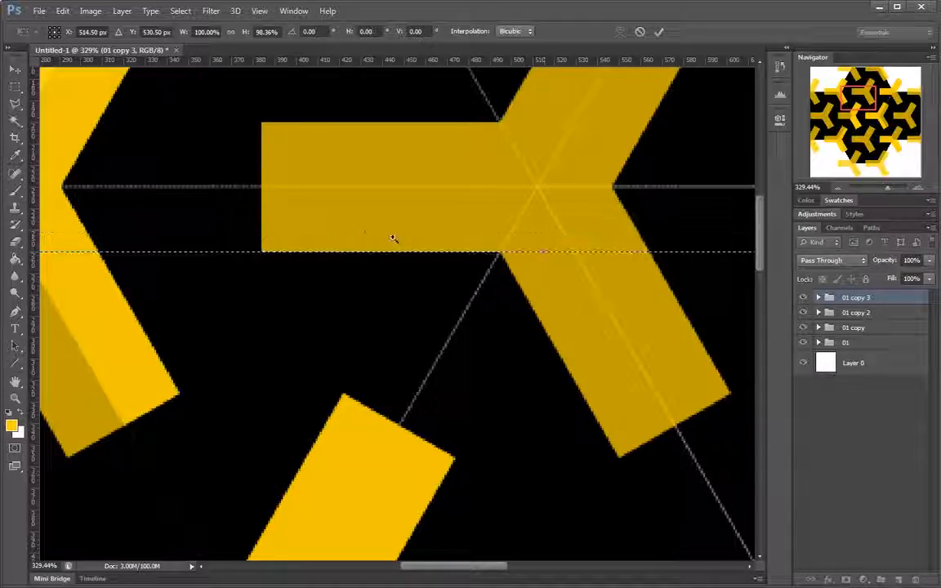
# Step: Reduce the selection's height to 80.73% so its lower edge meets the underside of the lower row's horizontal arms
pyautogui.moveTo(360, 236); pyautogui.dragTo(446, 239)
pyautogui.moveTo(407, 279); pyautogui.dragTo(288, 282)
pyautogui.moveTo(448, 380); pyautogui.dragTo(456, 101)
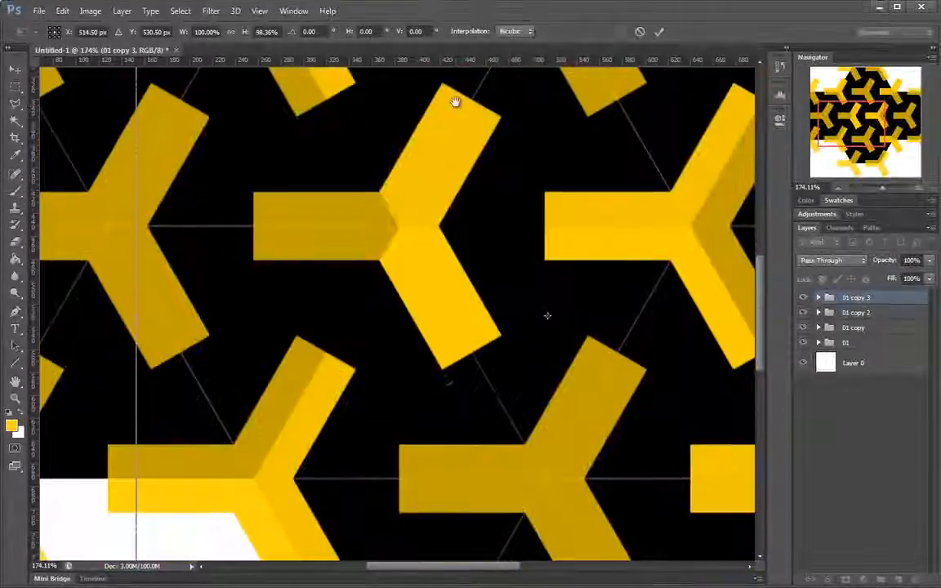
pyautogui.moveTo(534, 310); pyautogui.dragTo(485, 313)
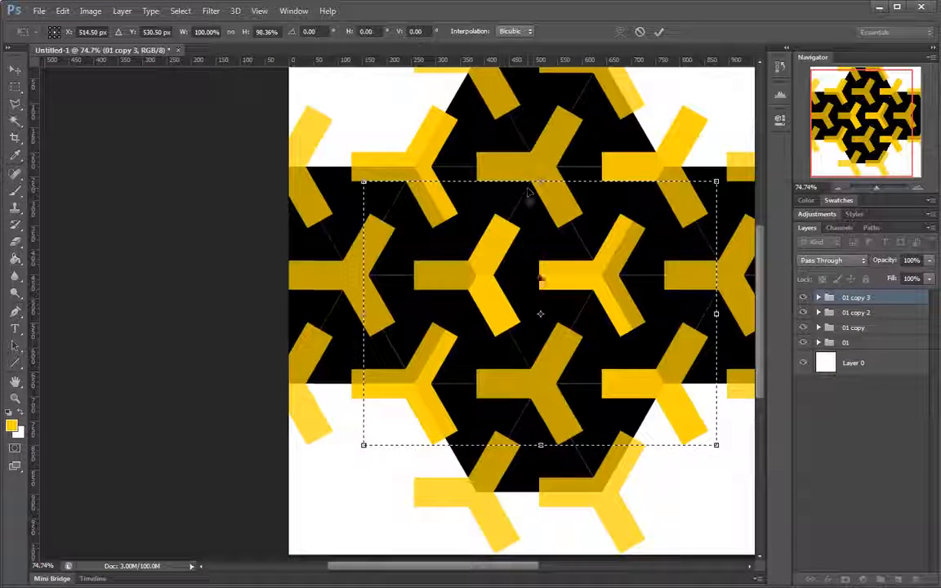
pyautogui.moveTo(541, 444); pyautogui.dragTo(592, 384)
pyautogui.moveTo(619, 322); pyautogui.dragTo(375, 388)
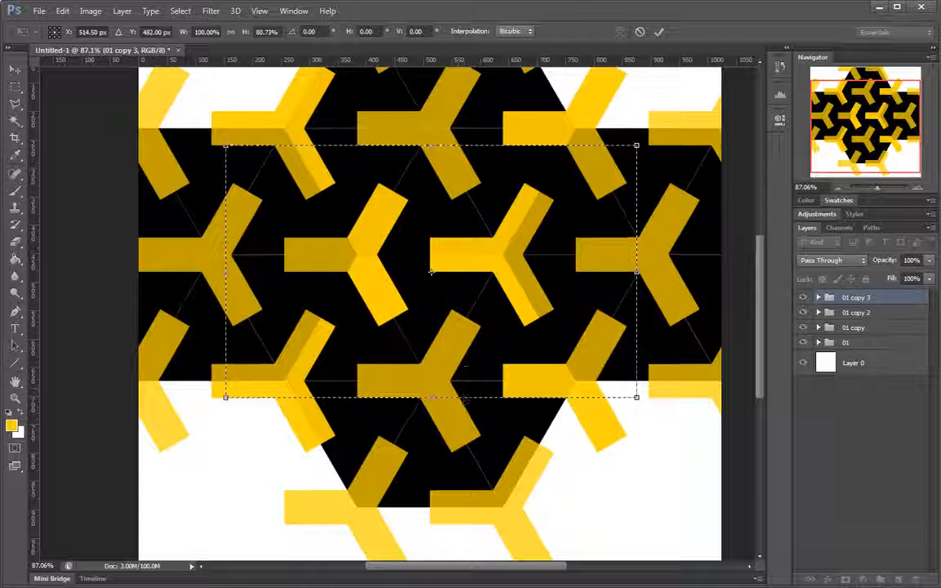
pyautogui.scroll(2, 466, 393)
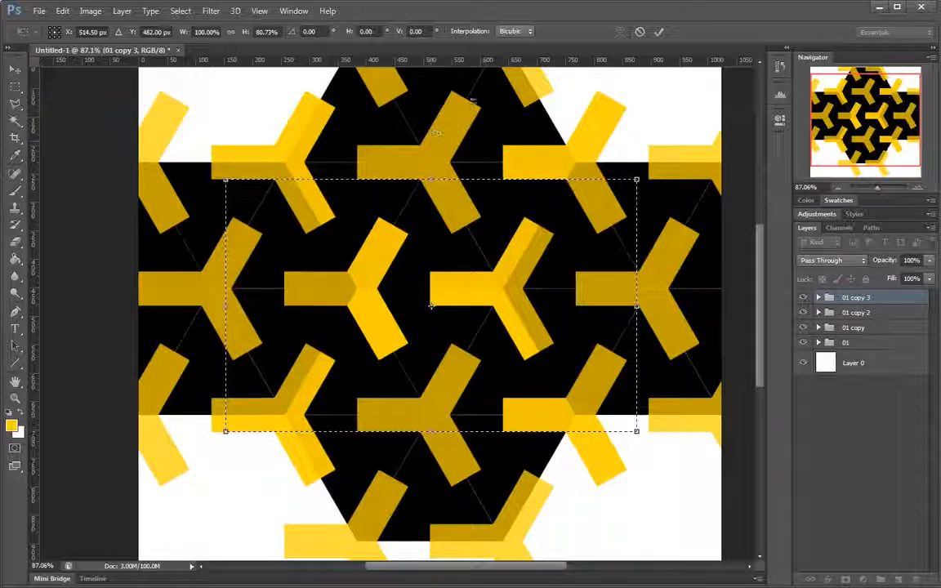
pyautogui.moveTo(461, 356)
pyautogui.mouseDown()
pyautogui.moveTo(439, 353)
pyautogui.moveTo(463, 356)
pyautogui.mouseUp()
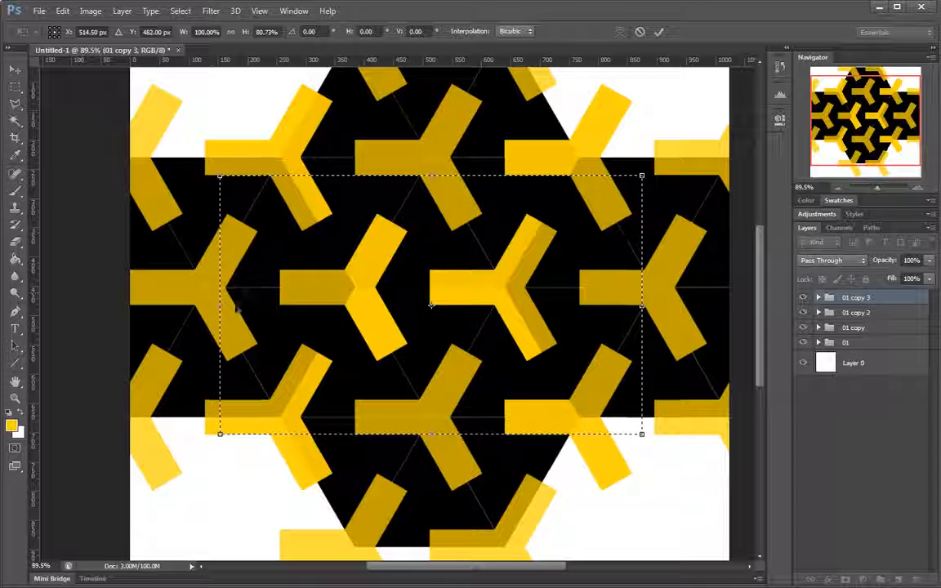
# Step: Reduce the selection's width to 85.75% so its left edge meets the end of the second middle-row shape's horizontal arm
pyautogui.moveTo(219, 303); pyautogui.dragTo(380, 260)
pyautogui.moveTo(509, 351); pyautogui.dragTo(367, 313)
pyautogui.moveTo(537, 347); pyautogui.dragTo(335, 290)
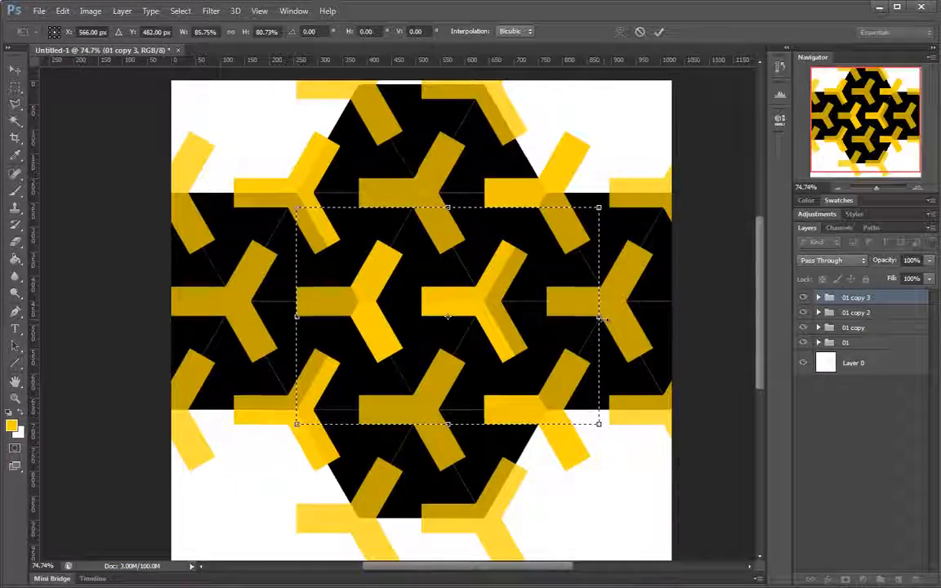
# Step: Try narrowing the selection to 35.41% width, ending at the start of the next middle-row shape, and examine the resulting repeat
pyautogui.moveTo(600, 319); pyautogui.dragTo(423, 326)
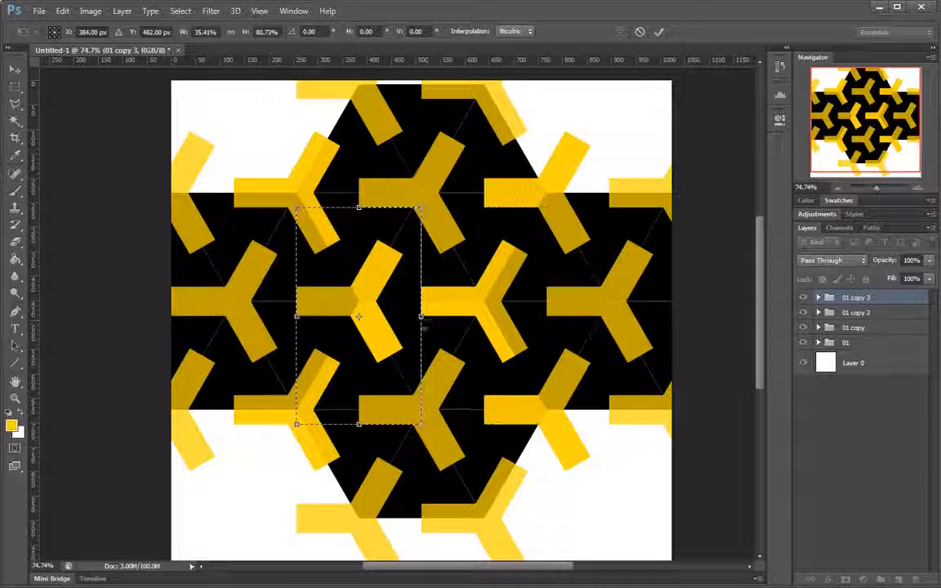
pyautogui.scroll(4, 422, 316)
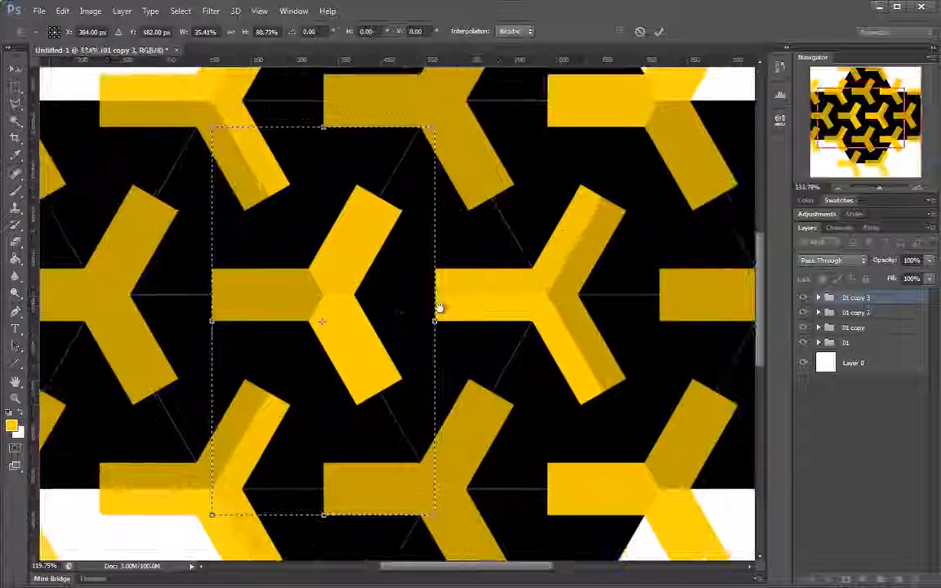
pyautogui.scroll(-3, 439, 308)
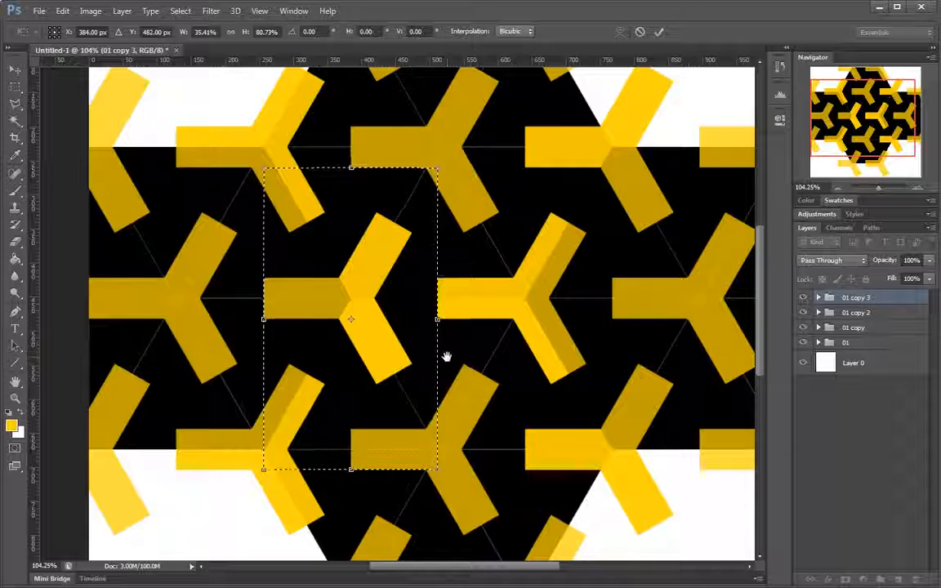
pyautogui.scroll(2, 392, 361)
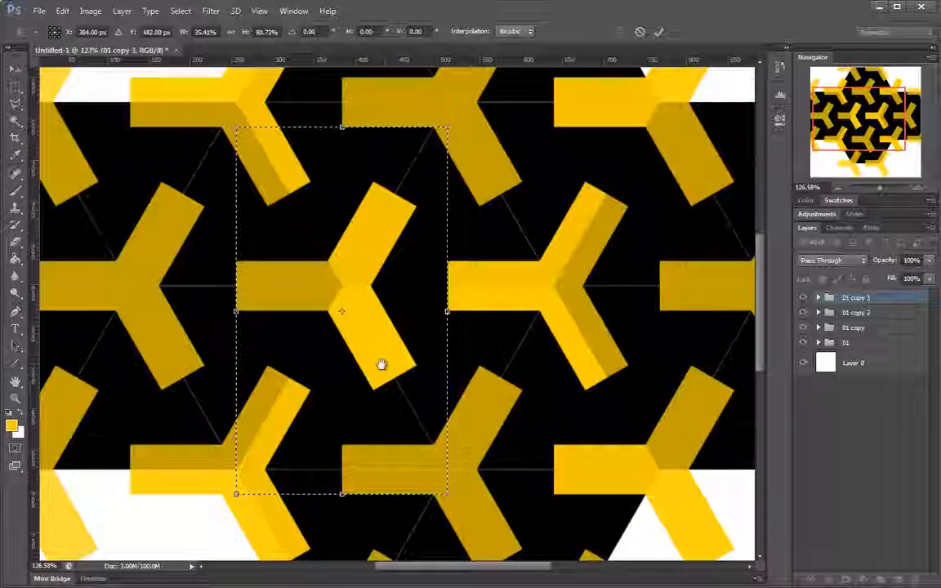
pyautogui.moveTo(381, 364); pyautogui.dragTo(456, 347)
pyautogui.scroll(-3, 441, 384)
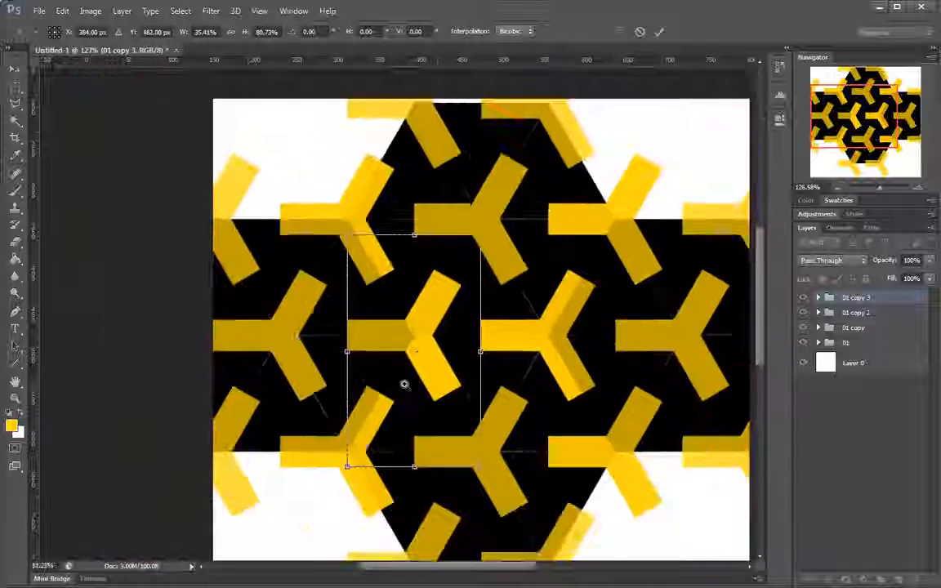
pyautogui.scroll(2, 403, 384)
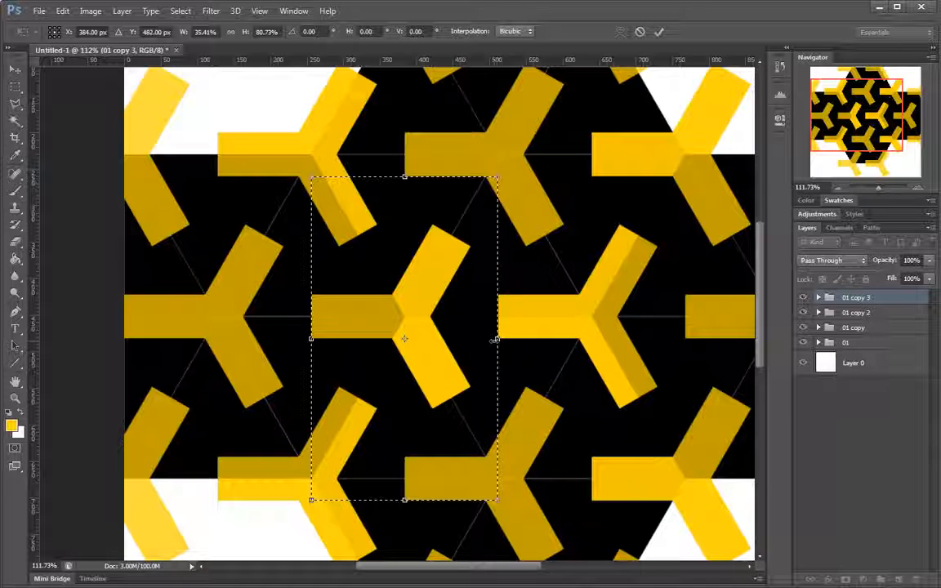
pyautogui.moveTo(521, 316); pyautogui.dragTo(492, 305)
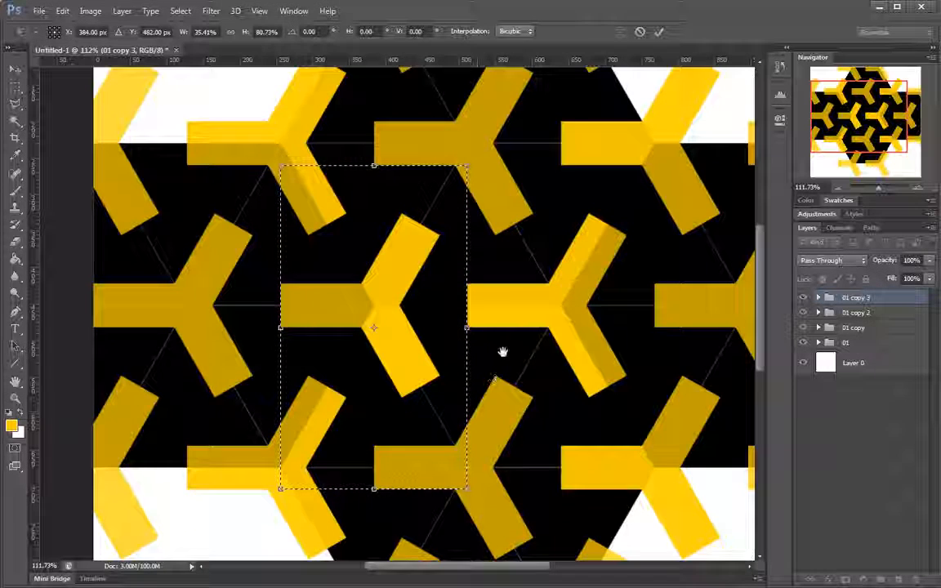
pyautogui.moveTo(504, 352); pyautogui.dragTo(447, 353)
# Step: Widen the selection to 70.82% so it spans two middle-row shapes and ends at the following shape's arm, and commit the transformation
pyautogui.moveTo(416, 353); pyautogui.dragTo(601, 271)
pyautogui.moveTo(546, 361); pyautogui.dragTo(567, 324)
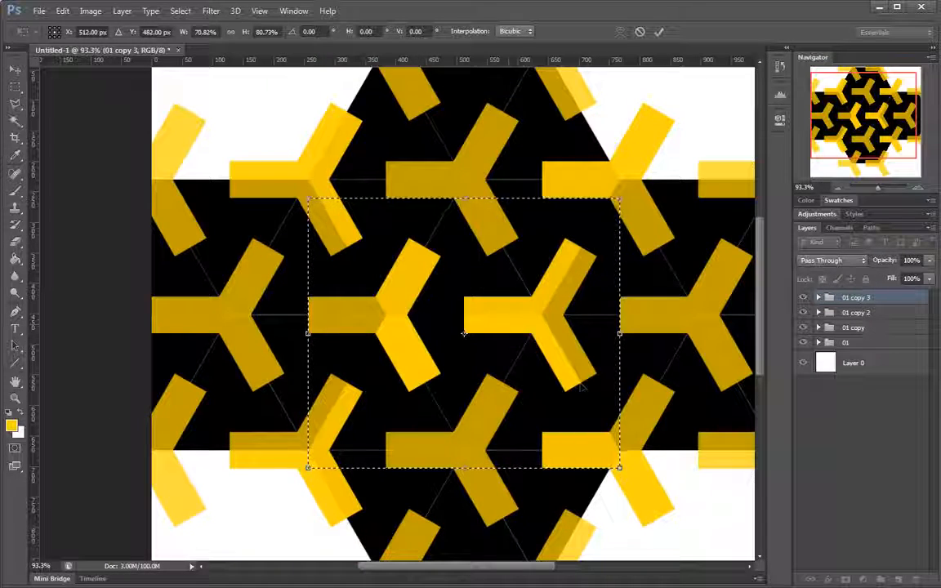
pyautogui.moveTo(568, 326); pyautogui.dragTo(577, 322)
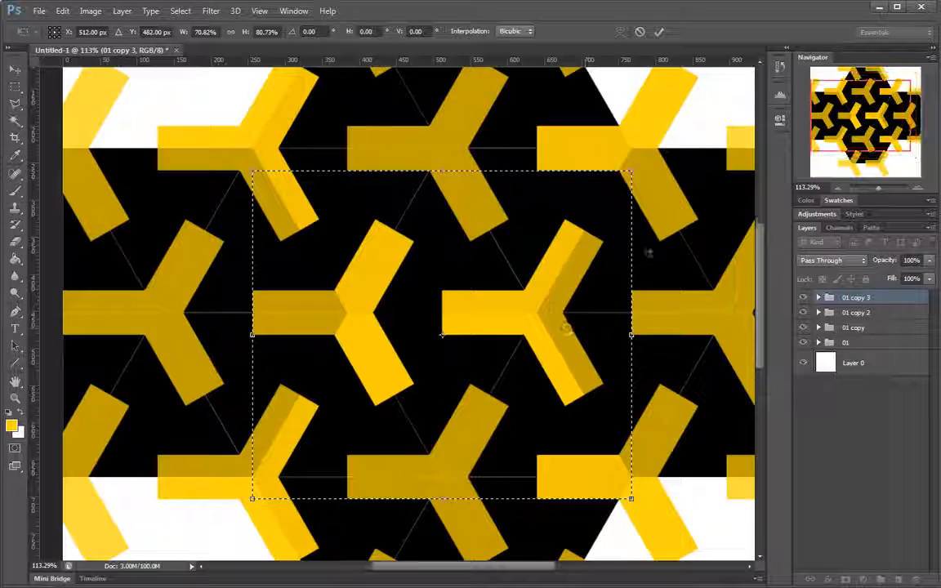
pyautogui.moveTo(609, 441)
pyautogui.mouseDown()
pyautogui.moveTo(628, 437)
pyautogui.moveTo(610, 438)
pyautogui.moveTo(615, 445)
pyautogui.mouseUp()
pyautogui.moveTo(605, 334); pyautogui.dragTo(622, 305)
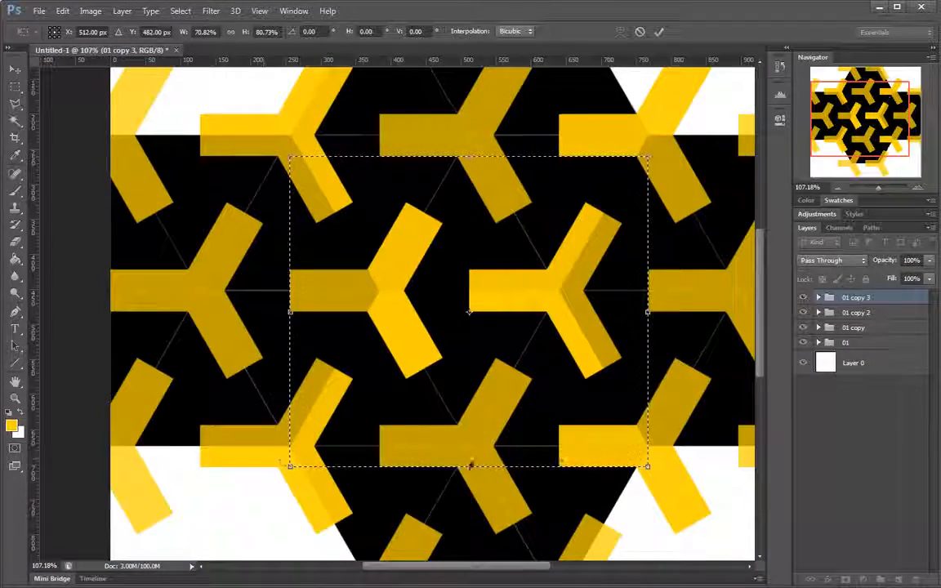
pyautogui.moveTo(597, 442); pyautogui.dragTo(513, 458)
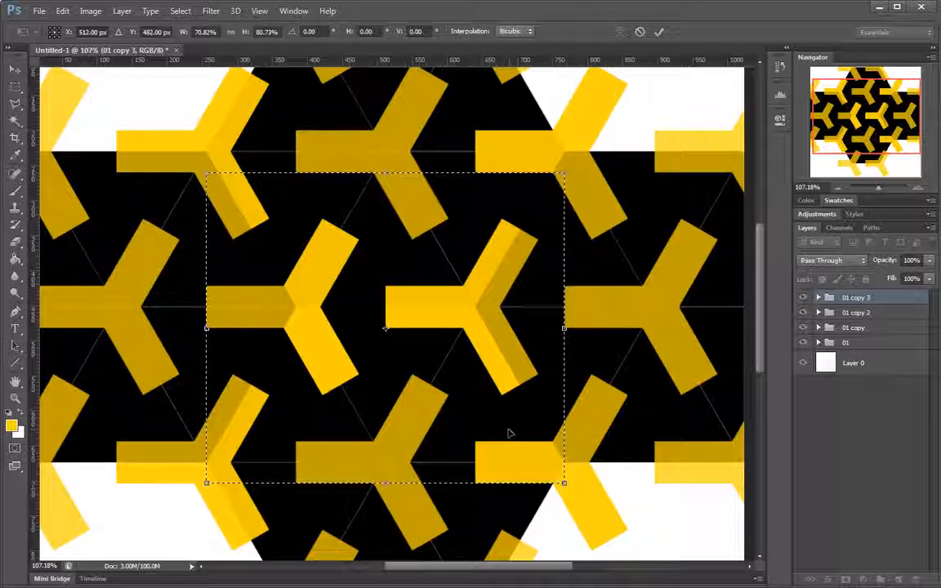
pyautogui.press('Return')
pyautogui.moveTo(486, 410)
pyautogui.mouseDown()
pyautogui.moveTo(457, 415)
pyautogui.moveTo(475, 412)
pyautogui.mouseUp()
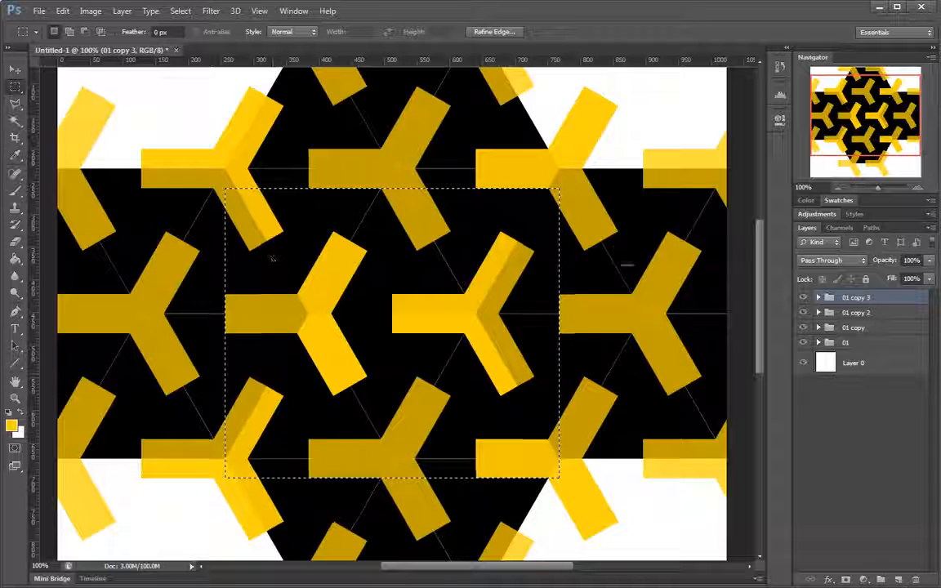
pyautogui.moveTo(549, 314)
pyautogui.mouseDown()
pyautogui.moveTo(516, 315)
pyautogui.moveTo(537, 318)
pyautogui.mouseUp()
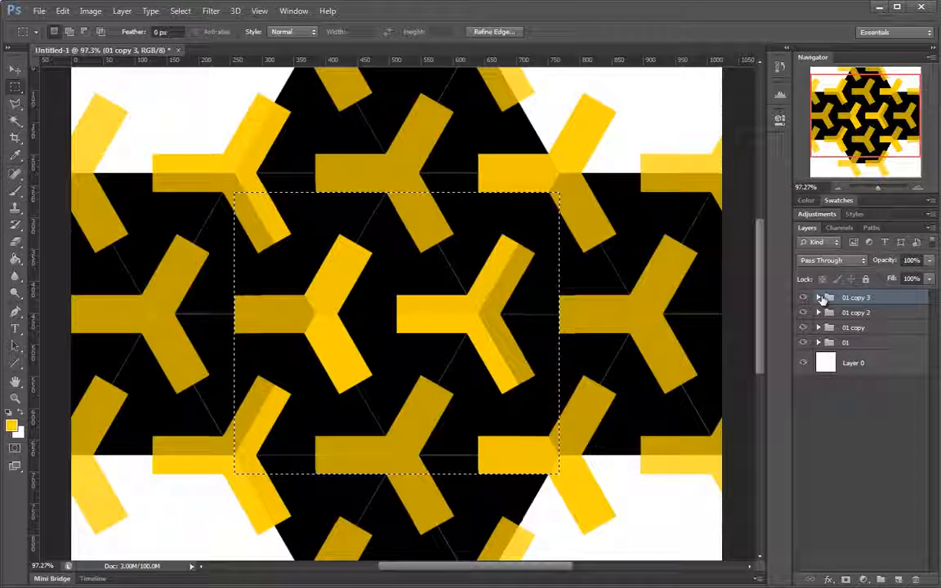
# Step: Ungroup the four hexagon groups 01, 01 copy, 01 copy 2 and 01 copy 3 together
pyautogui.keyDown('shift'); pyautogui.click(878, 337); pyautogui.keyUp('shift')
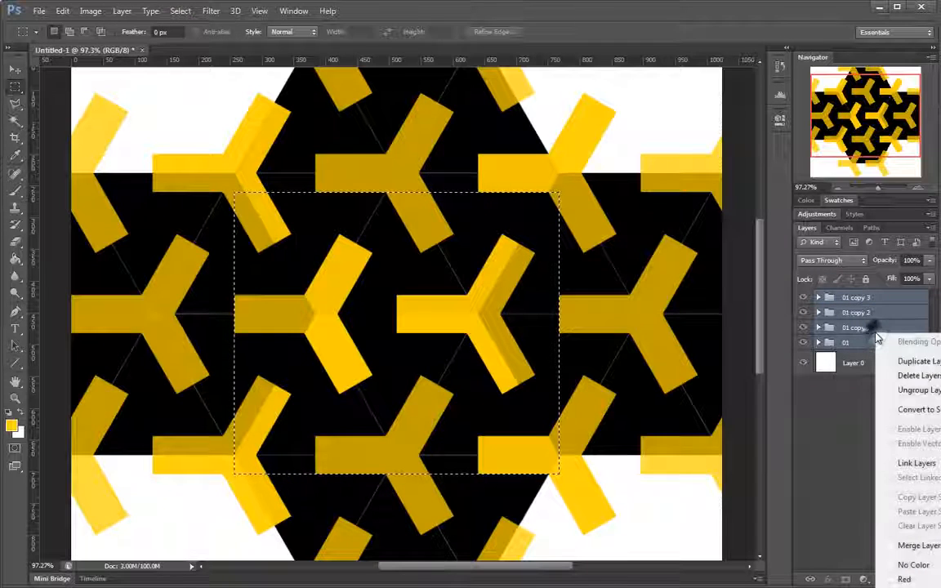
pyautogui.rightClick(878, 337)
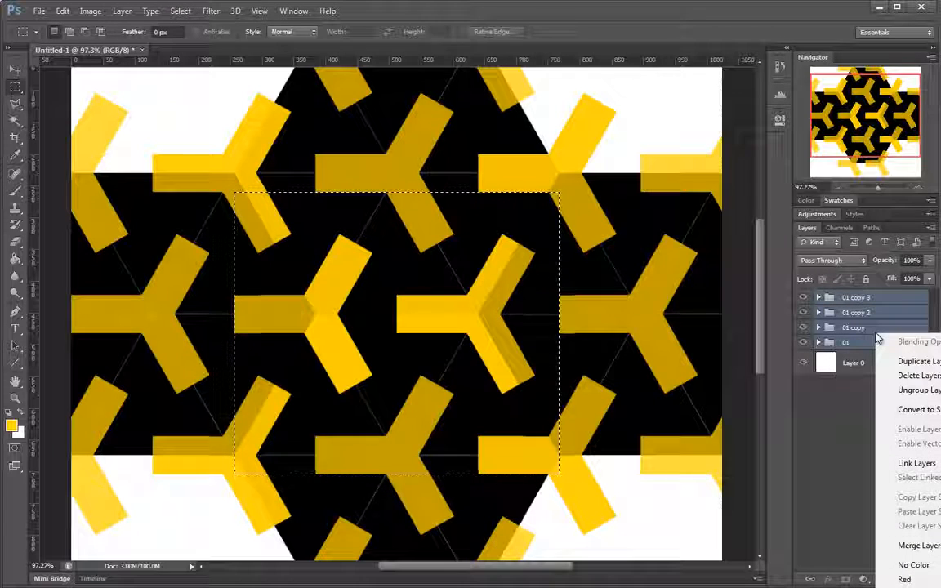
pyautogui.click(924, 390)
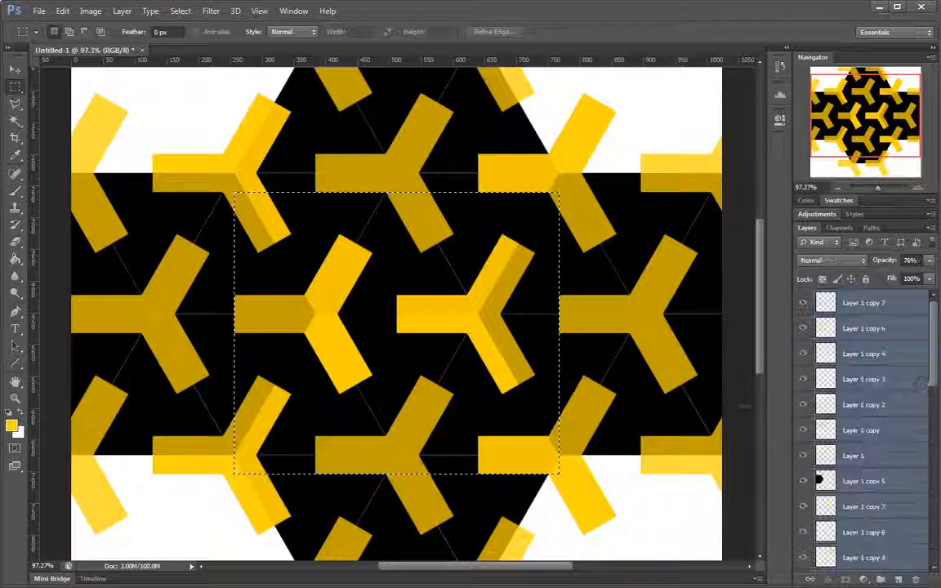
# Step: Hide the four black hexagon layers named Layer 1 copy 5, leaving the yellow shapes visible
pyautogui.click(878, 400)
pyautogui.scroll(-5, 874, 419)
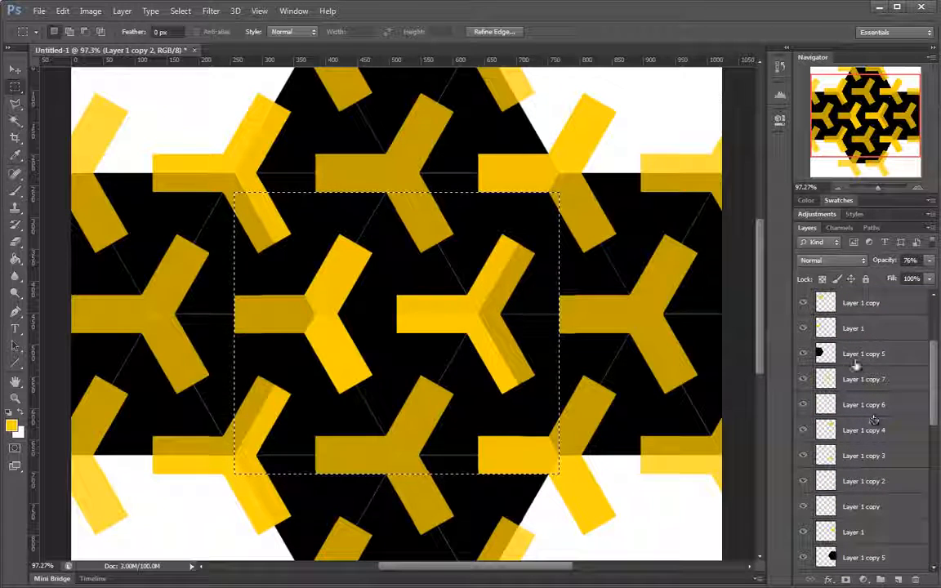
pyautogui.click(858, 354)
pyautogui.click(803, 354)
pyautogui.scroll(-3, 805, 458)
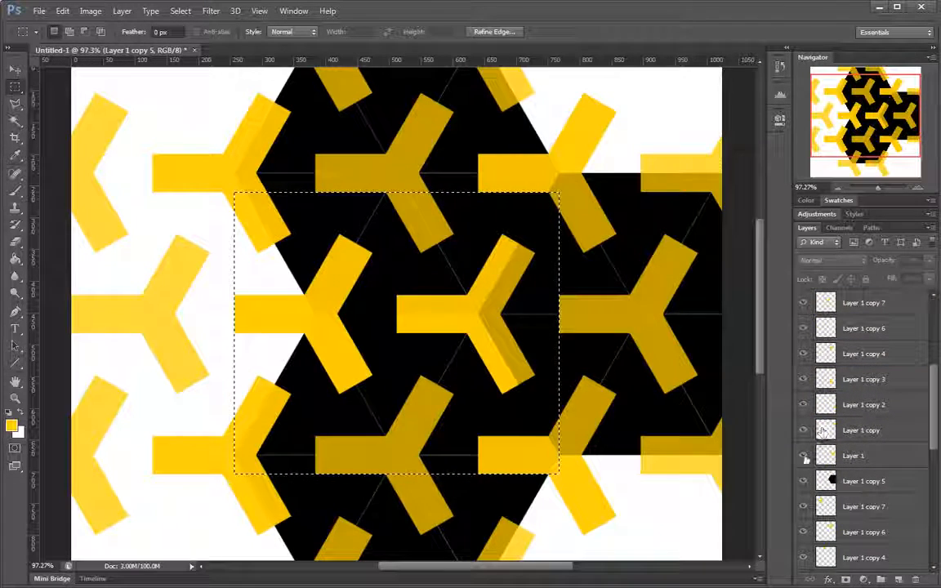
pyautogui.click(805, 458)
pyautogui.scroll(-1, 809, 482)
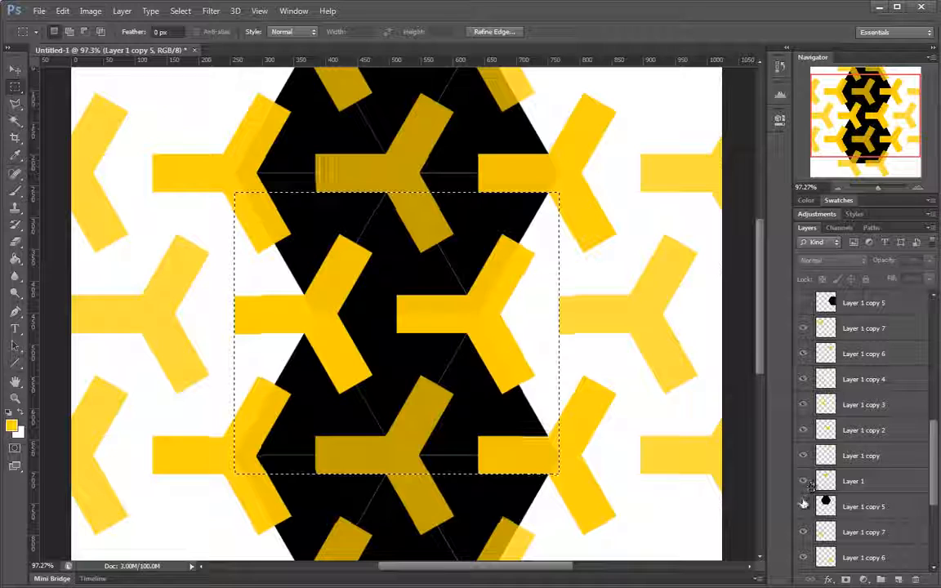
pyautogui.click(804, 505)
pyautogui.scroll(-7, 807, 504)
pyautogui.click(803, 532)
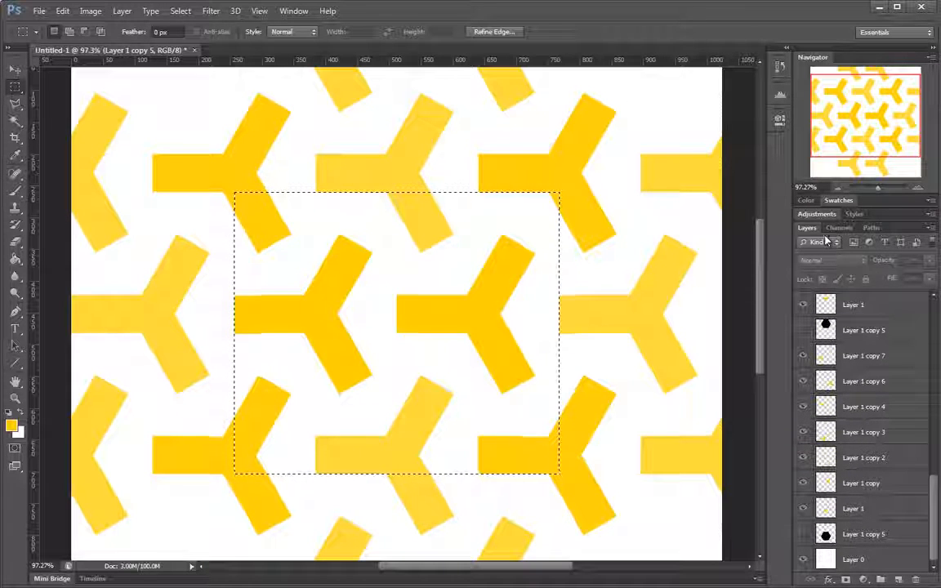
# Step: Filter the layer list by name with "layer 1"
pyautogui.click(827, 241)
pyautogui.click(813, 261)
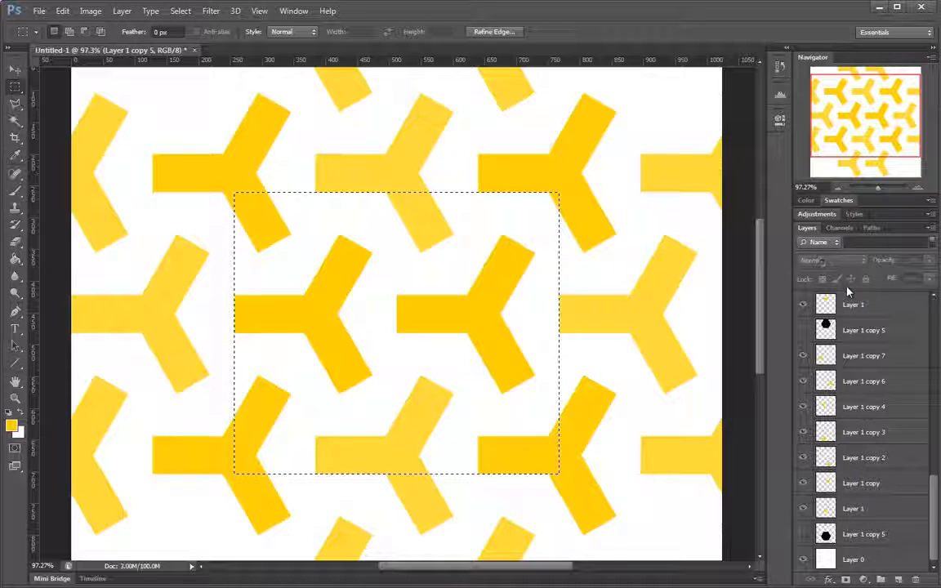
pyautogui.click(868, 243)
pyautogui.write('layer 1')
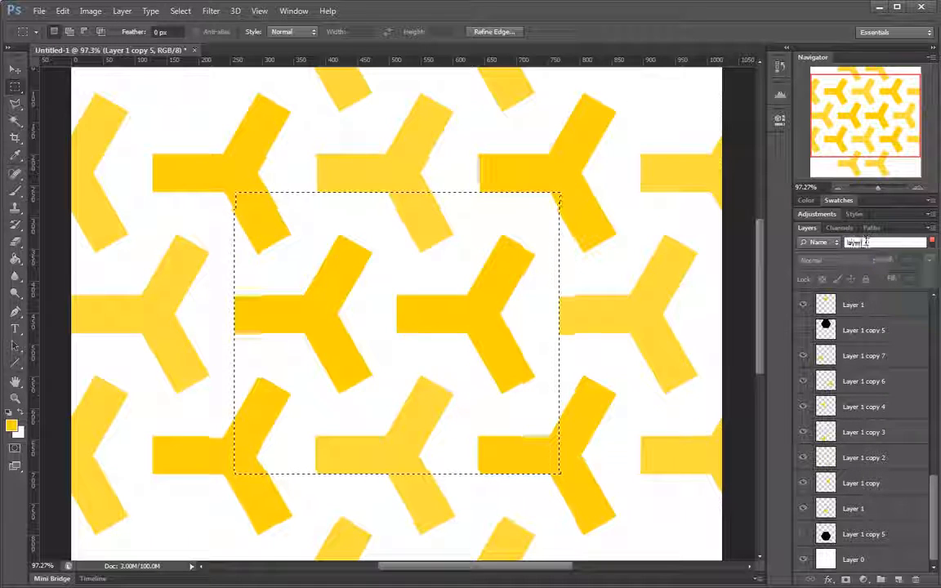
# Step: Filter the layer list by the name "copy" and turn the layer filtering off
pyautogui.click(863, 483)
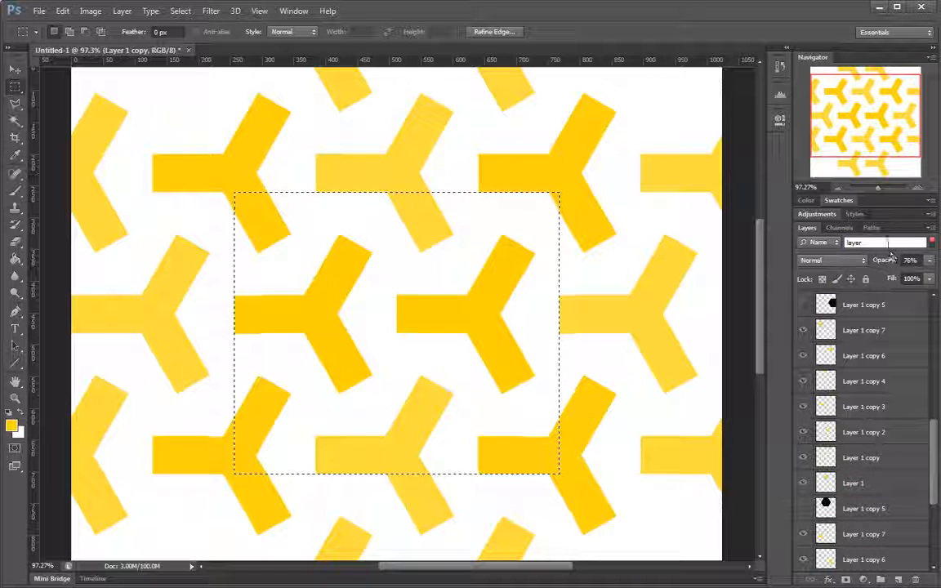
pyautogui.hotkey('ctrl', 'a')
pyautogui.write('copy')
pyautogui.press('Return')
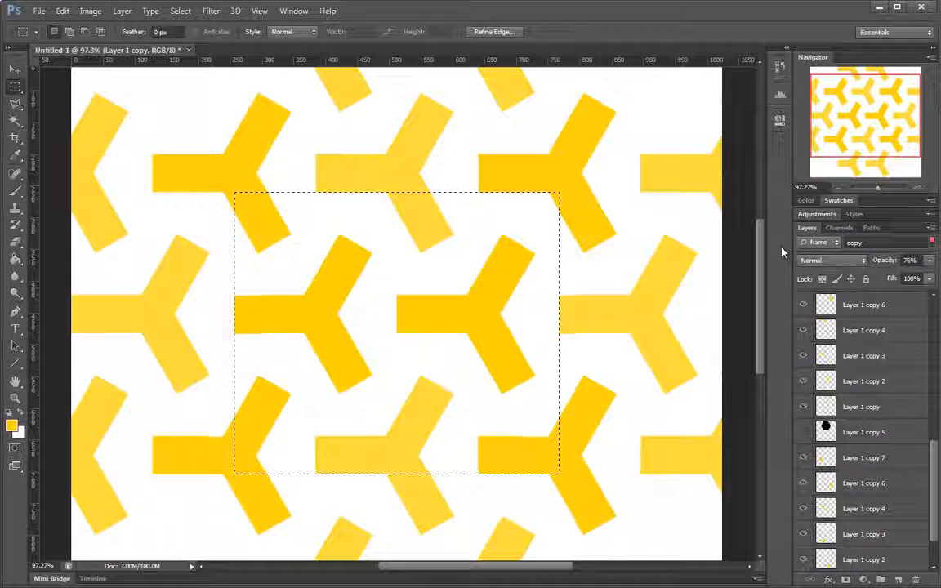
pyautogui.click(932, 243)
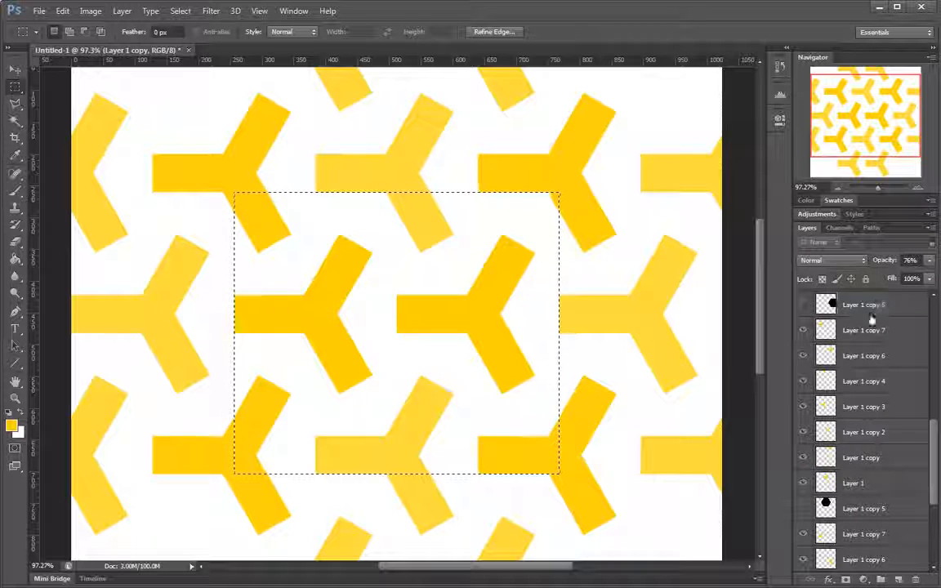
# Step: Select the range of shape layers down to the lowest Layer 1 copy 5 above Layer 0 and set their opacity to 100%
pyautogui.click(866, 305)
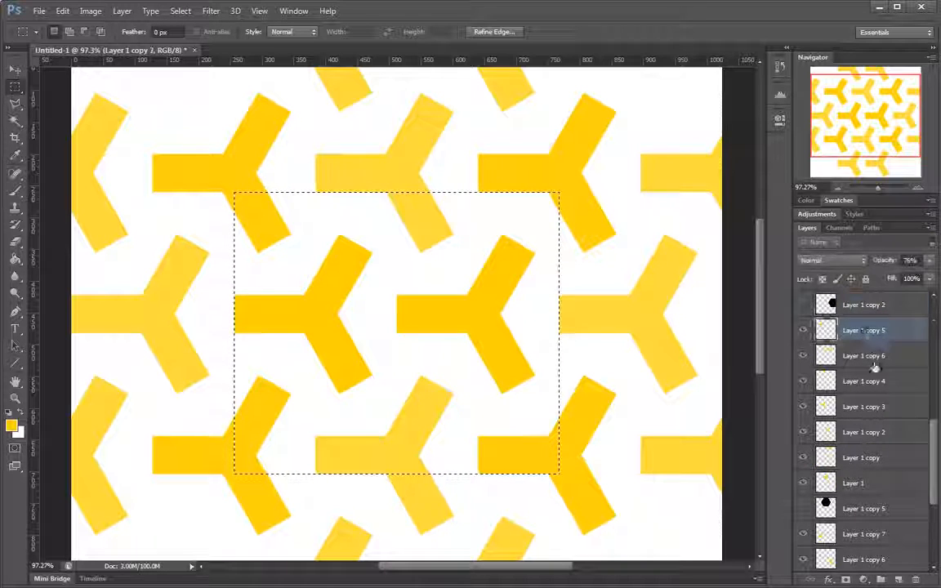
pyautogui.scroll(-1, 879, 458)
pyautogui.keyDown('shift'); pyautogui.click(876, 534); pyautogui.keyUp('shift')
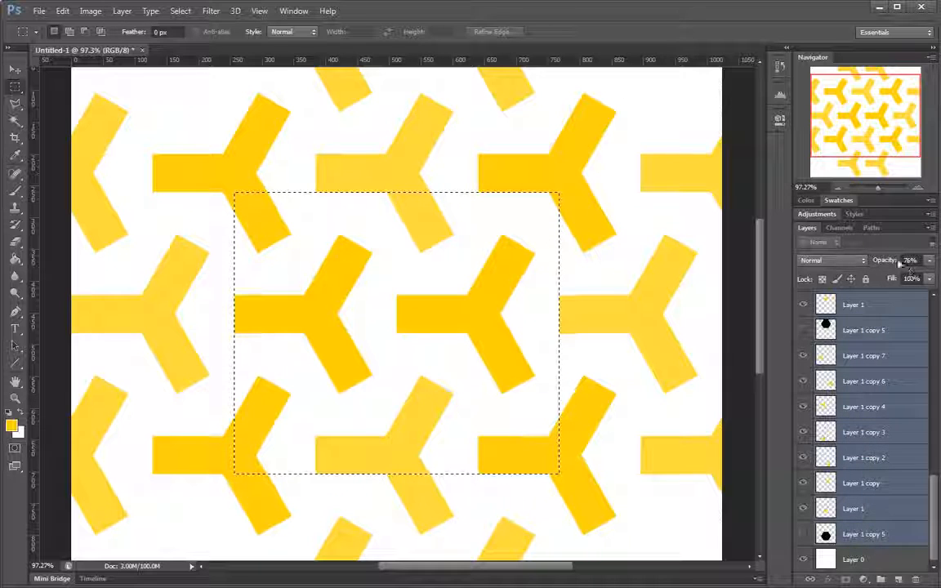
pyautogui.press('0')
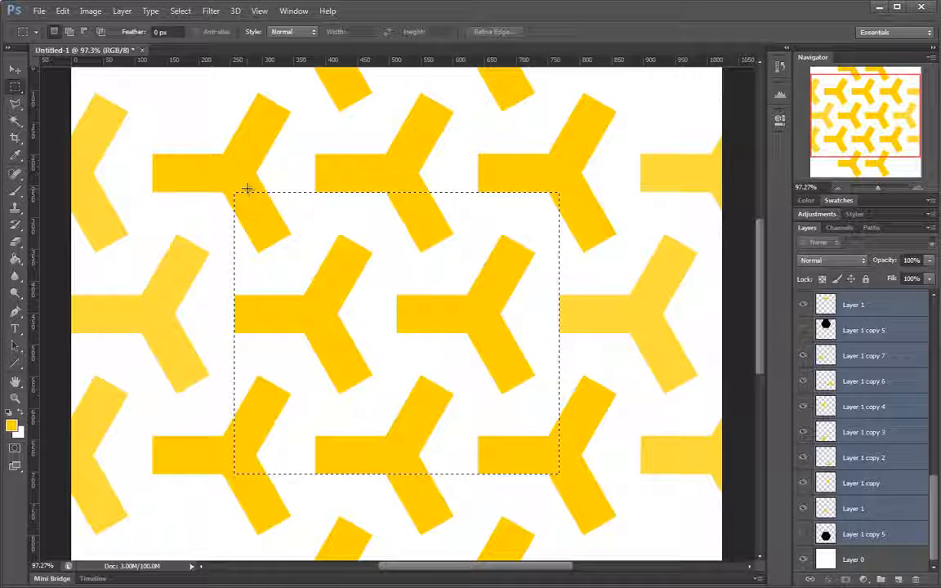
# Step: Set the opacity of the Layer 1 shape layer at the far end of the middle row to 100%
pyautogui.scroll(3, 899, 408)
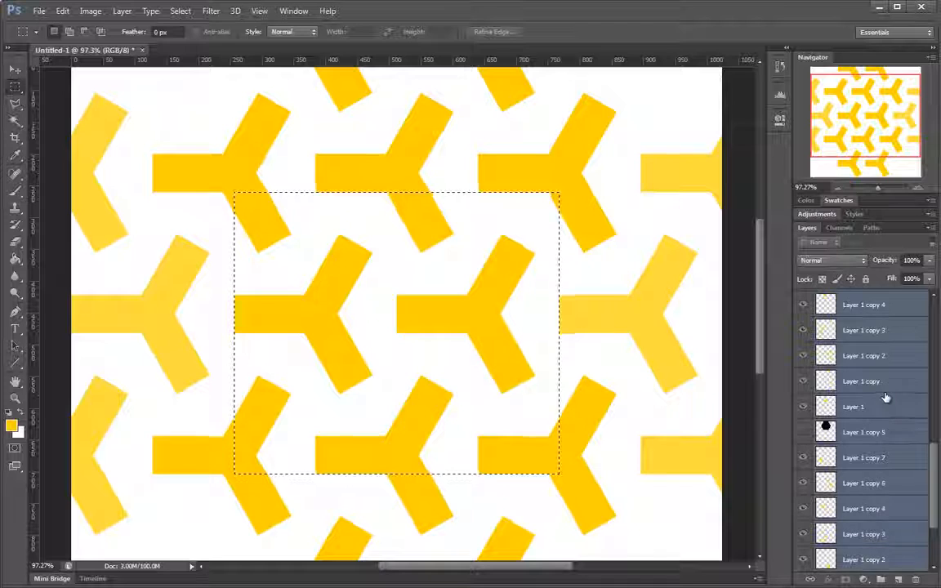
pyautogui.click(849, 305)
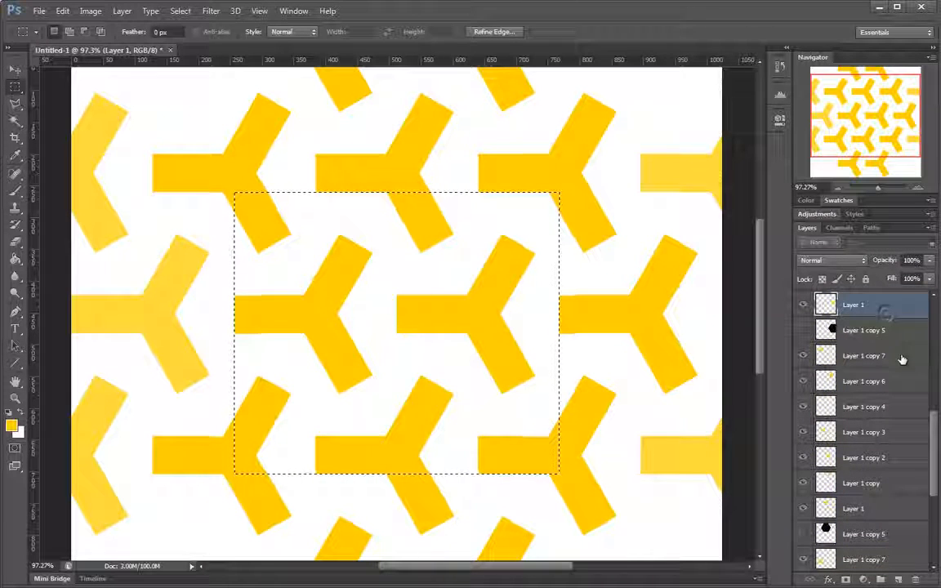
pyautogui.click(866, 355)
pyautogui.scroll(-1, 895, 400)
pyautogui.scroll(-1, 866, 487)
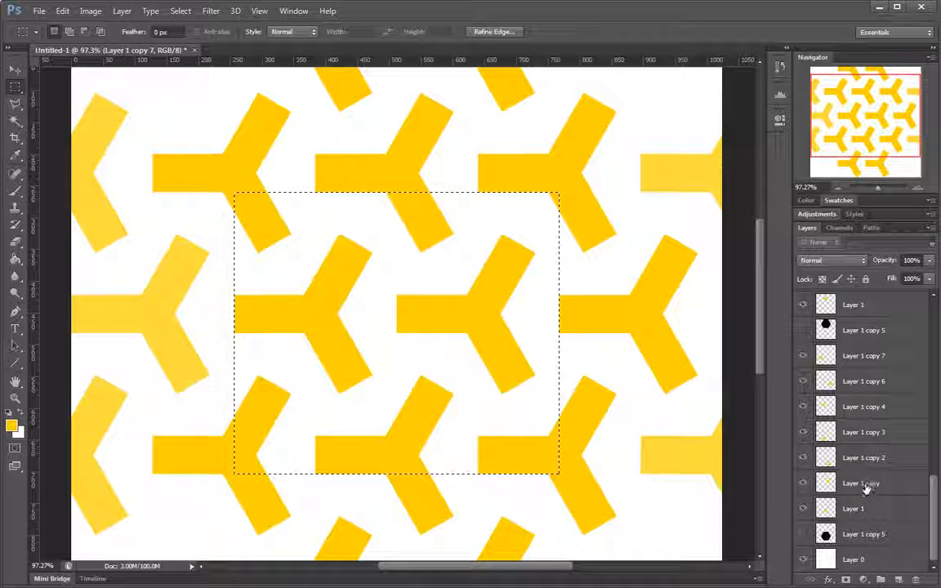
# Step: Select all the shape layers above Layer 0, set their opacity to 100%, and reduce the layer selection to the uppermost Layer 1 copy 6
pyautogui.click(854, 508)
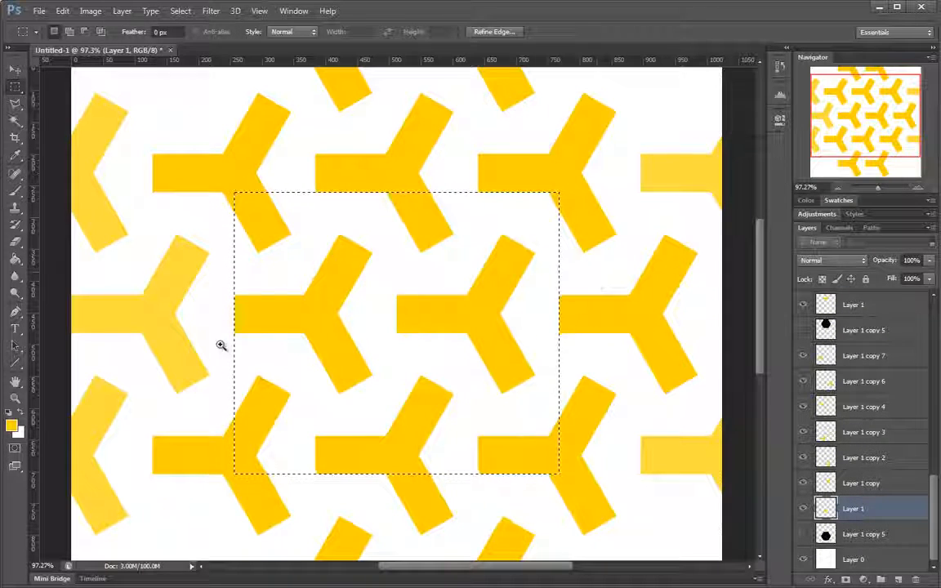
pyautogui.moveTo(221, 346); pyautogui.dragTo(238, 329)
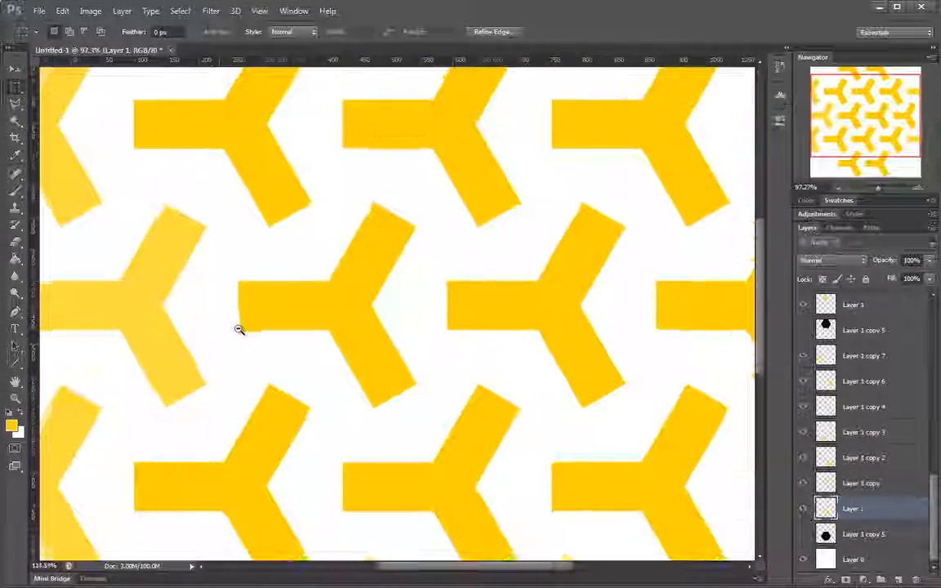
pyautogui.moveTo(131, 298)
pyautogui.mouseDown()
pyautogui.moveTo(203, 298)
pyautogui.moveTo(135, 305)
pyautogui.mouseUp()
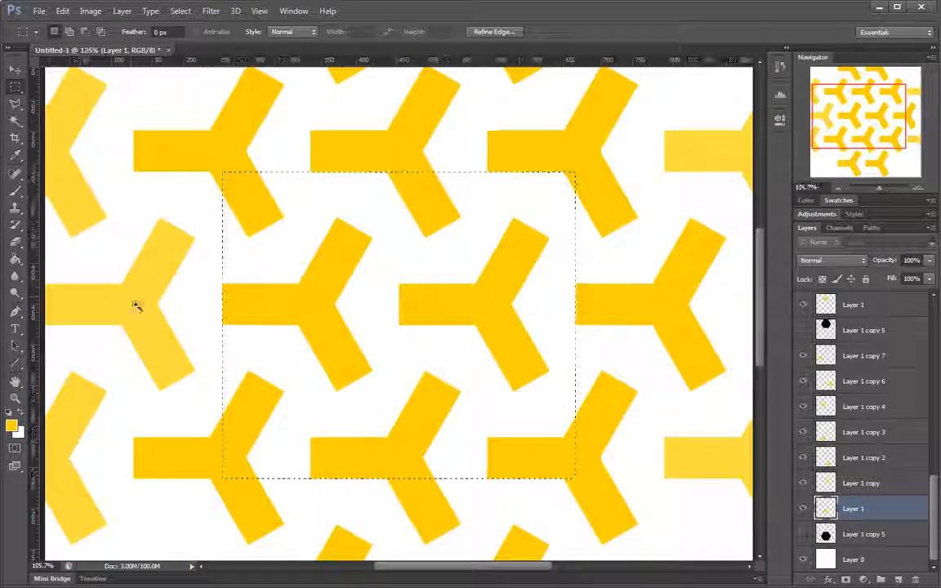
pyautogui.click(882, 491)
pyautogui.click(887, 514)
pyautogui.moveTo(882, 535); pyautogui.dragTo(883, 337)
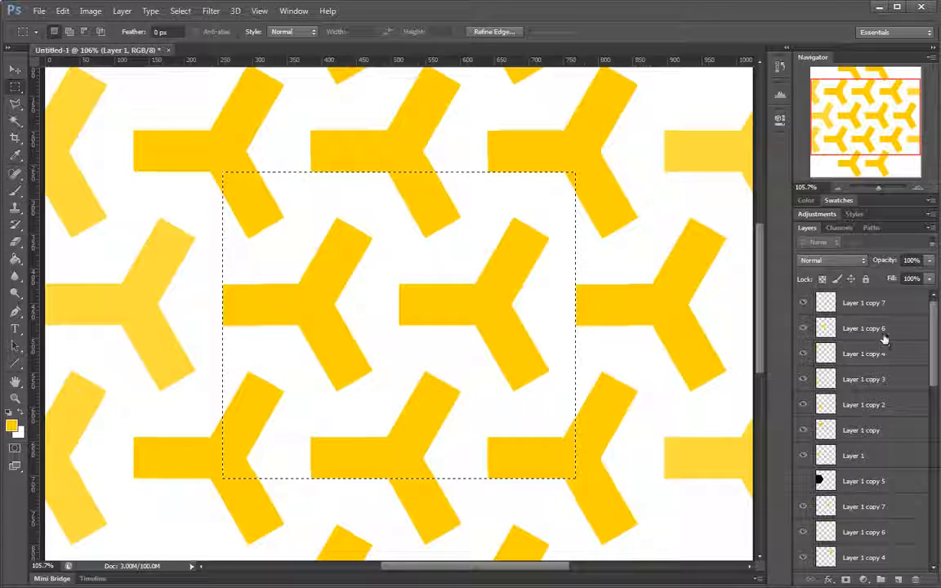
pyautogui.hotkey('ctrl', 'alt', 'a')
pyautogui.click(885, 259)
pyautogui.press('Return')
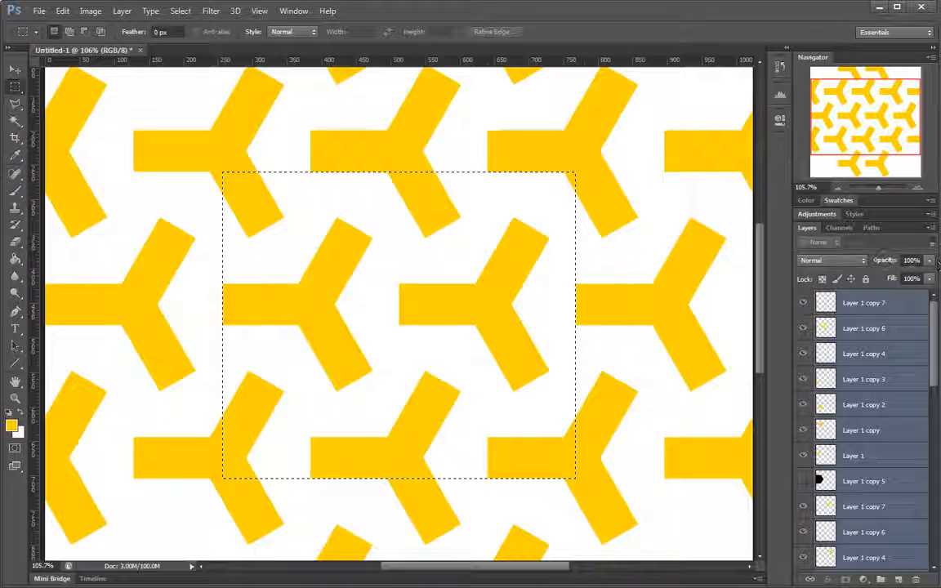
pyautogui.click(876, 329)
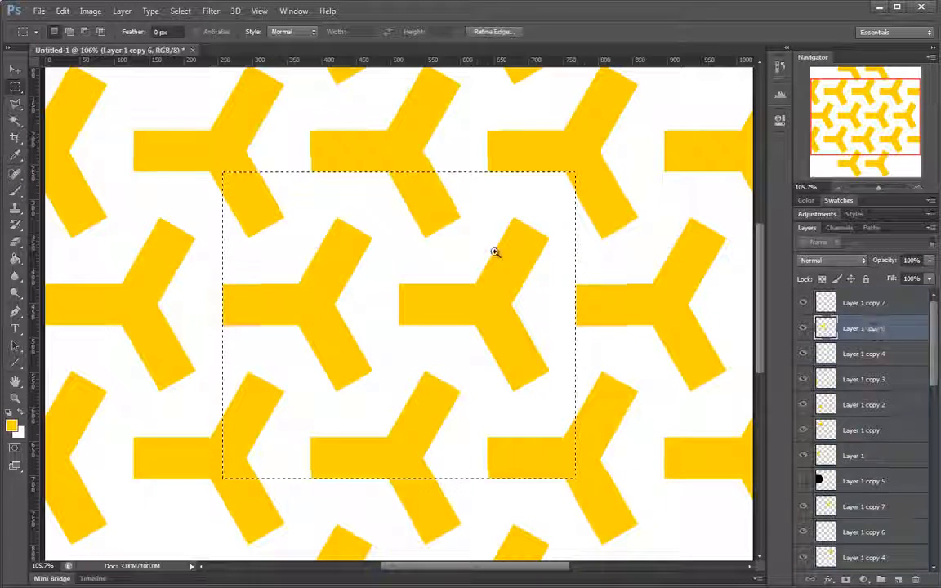
pyautogui.scroll(2, 494, 254)
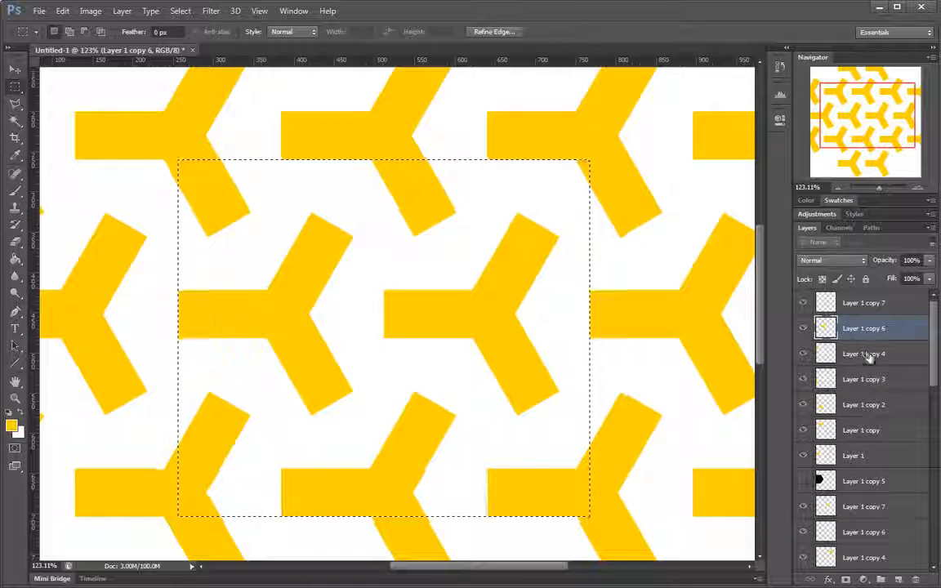
# Step: Select every layer from the uppermost Layer 1 copy 7 down to the last one above Layer 0 and group them
pyautogui.click(880, 302)
pyautogui.scroll(-10, 903, 418)
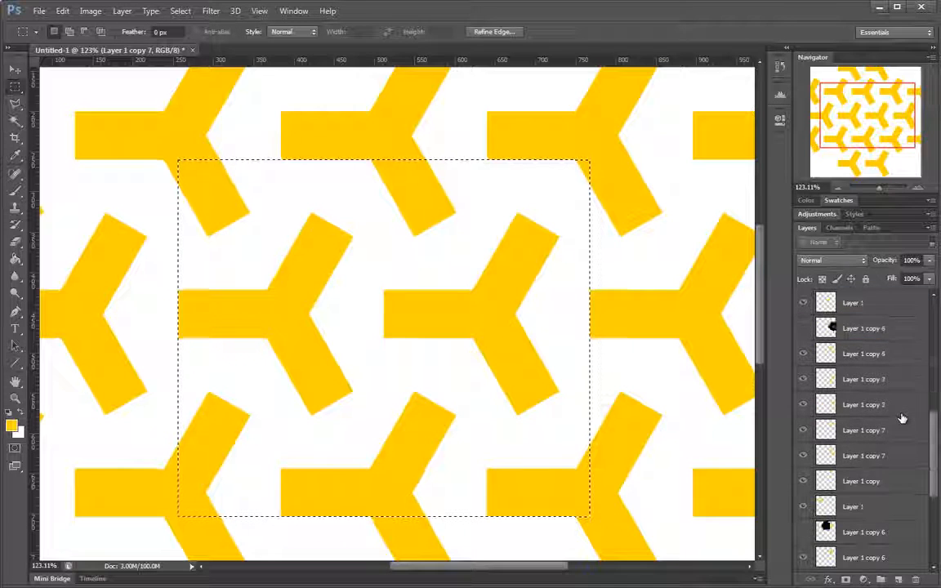
pyautogui.keyDown('shift'); pyautogui.click(886, 535); pyautogui.keyUp('shift')
pyautogui.hotkey('ctrl', 'g')
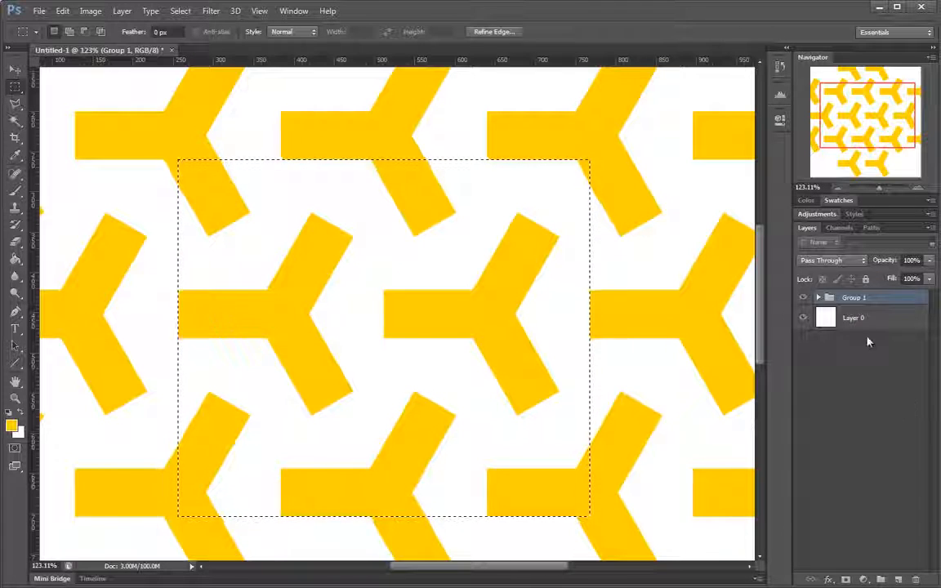
# Step: Add a Color Overlay layer style in black to Group 1 and apply it
pyautogui.doubleClick(878, 299)
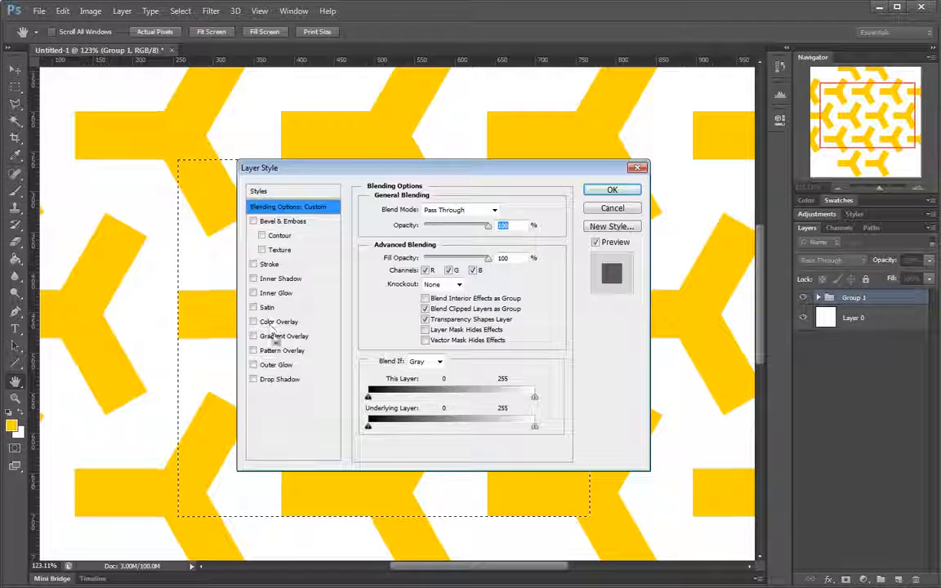
pyautogui.click(278, 321)
pyautogui.click(508, 209)
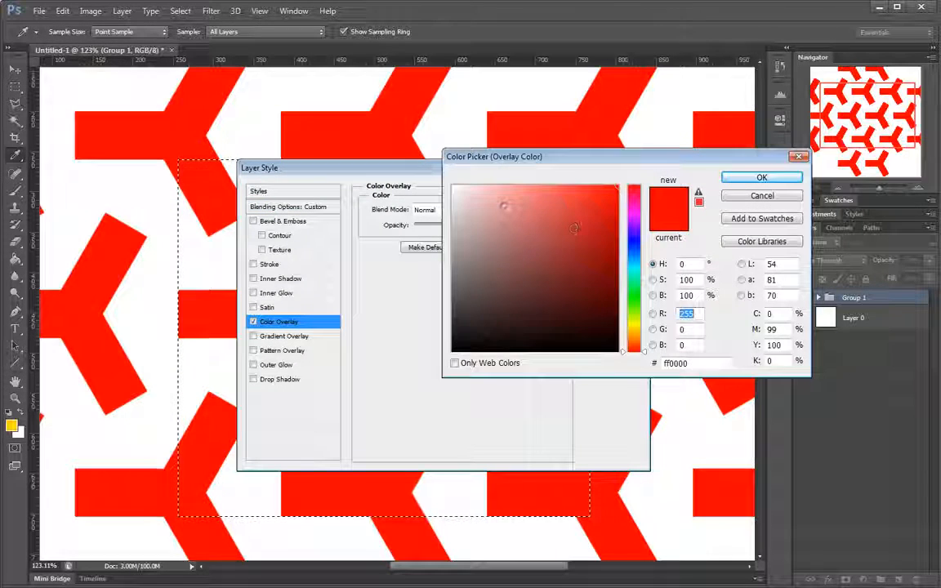
pyautogui.write('0')
pyautogui.click(761, 177)
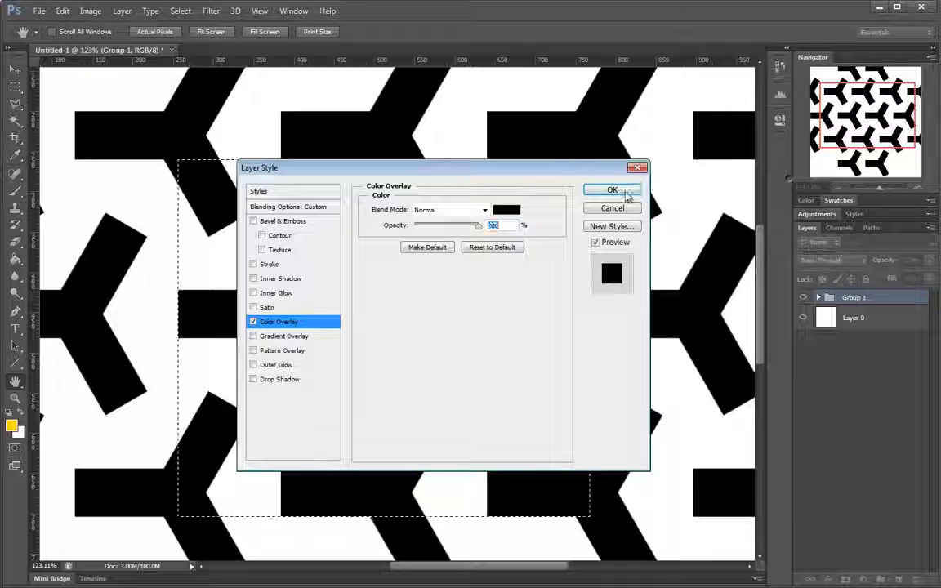
pyautogui.click(628, 195)
pyautogui.moveTo(572, 271)
pyautogui.mouseDown()
pyautogui.moveTo(542, 276)
pyautogui.moveTo(565, 278)
pyautogui.mouseUp()
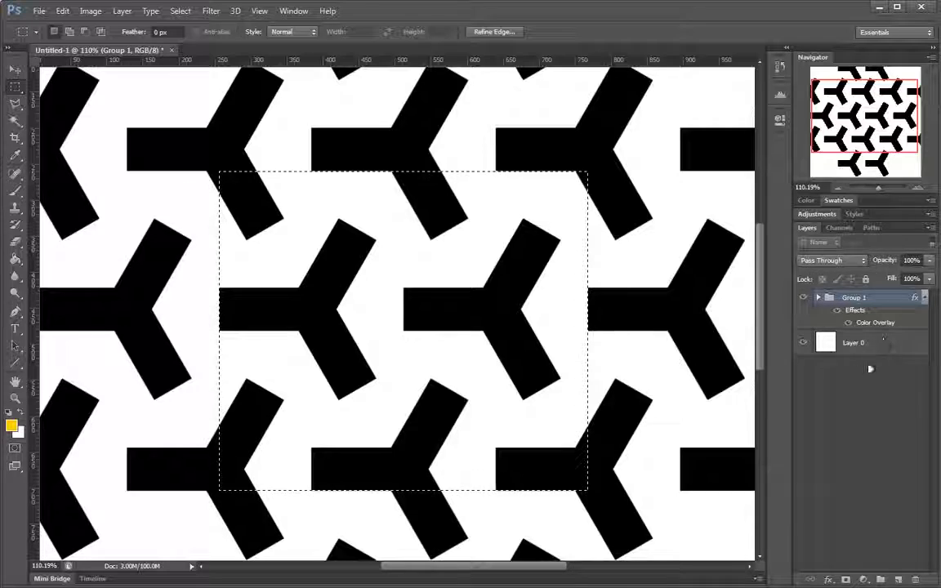
# Step: Hide the white background layer, Layer 0, leaving Group 1 on transparency
pyautogui.click(803, 343)
pyautogui.moveTo(549, 316); pyautogui.dragTo(616, 297)
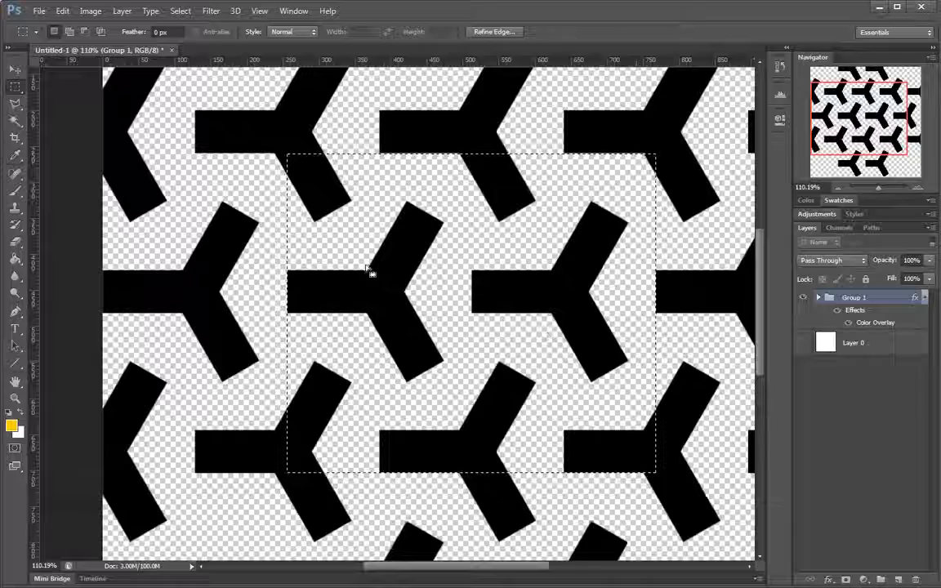
pyautogui.moveTo(585, 294); pyautogui.dragTo(561, 338)
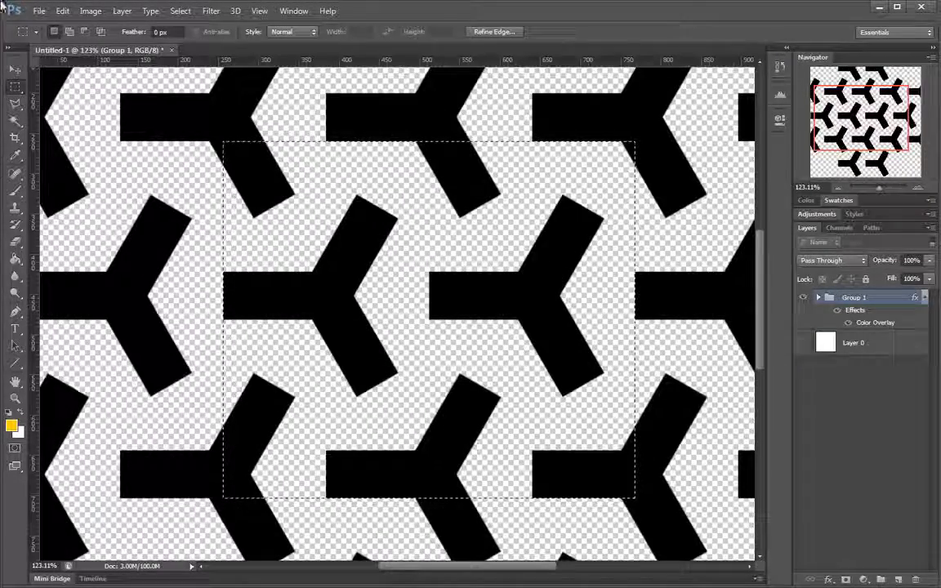
pyautogui.click(62, 11)
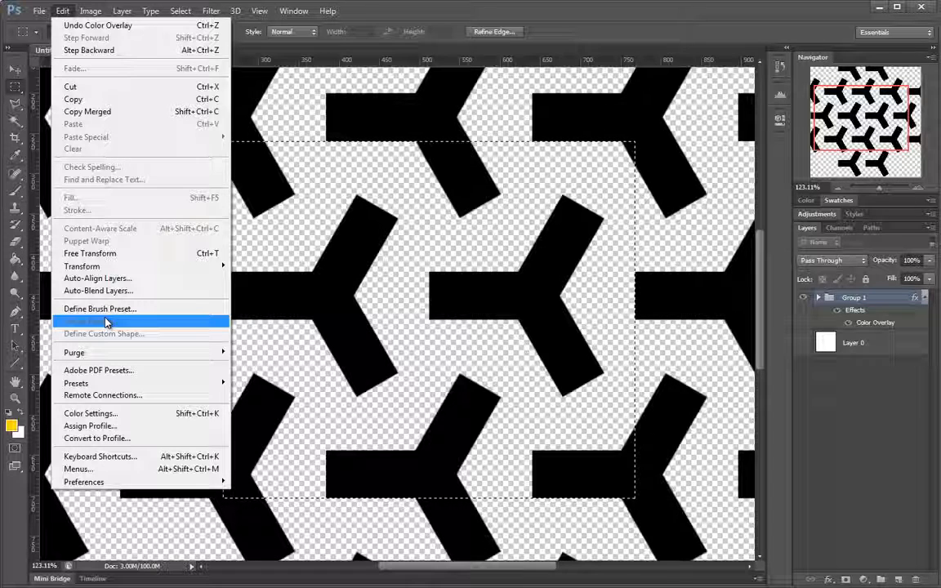
pyautogui.click(525, 308)
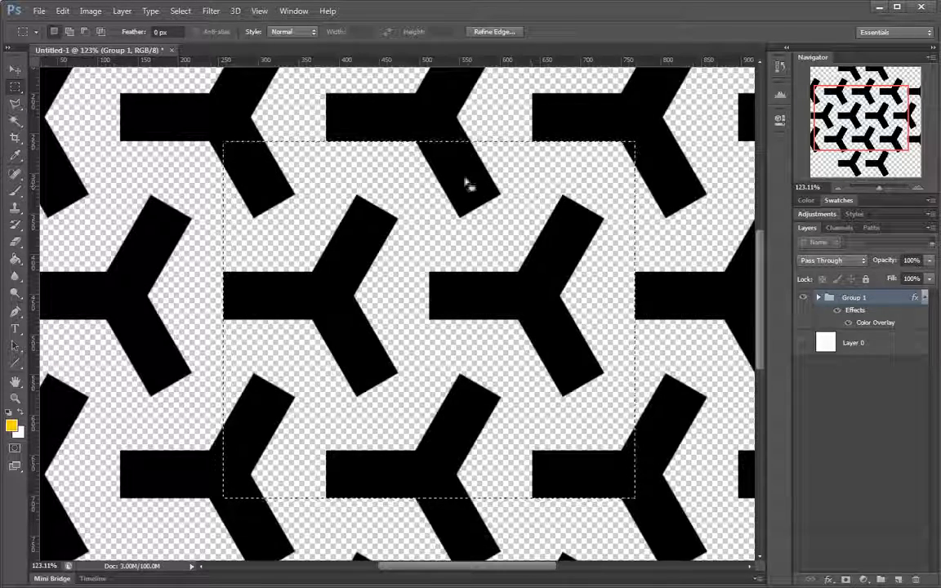
pyautogui.click(39, 12)
pyautogui.moveTo(62, 11)
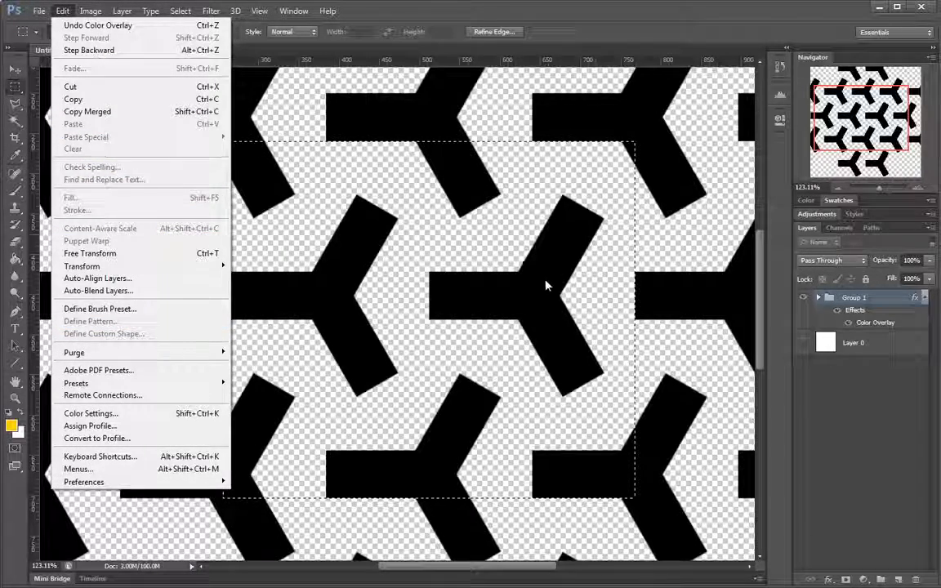
pyautogui.click(490, 250)
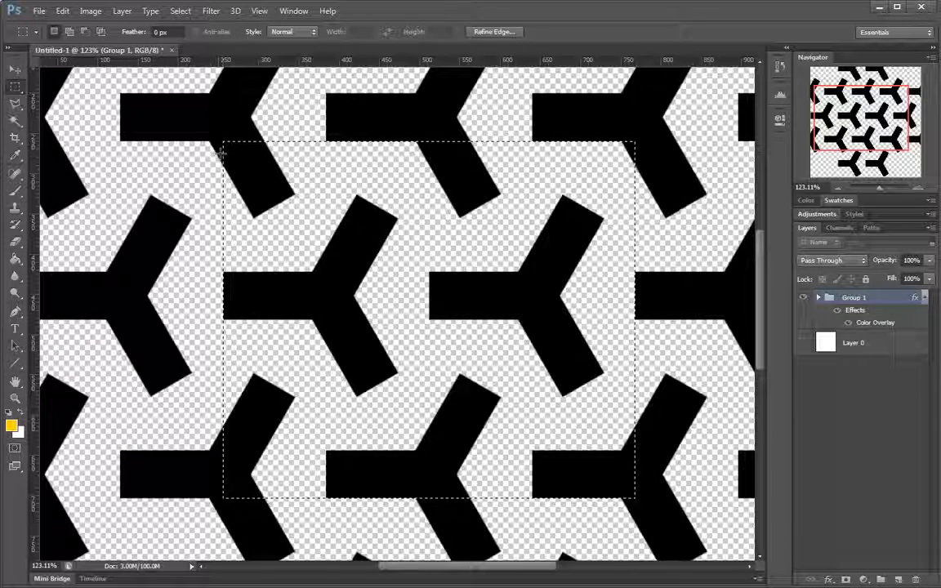
# Step: Place two horizontal and two vertical guides along the four edges of the tile selection
pyautogui.moveTo(305, 134); pyautogui.dragTo(384, 137)
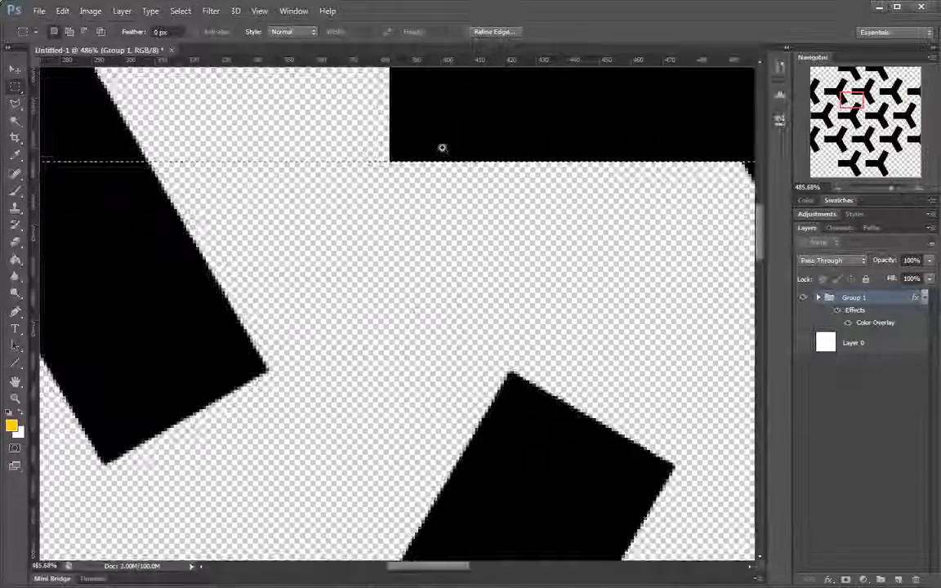
pyautogui.moveTo(450, 148); pyautogui.dragTo(514, 219)
pyautogui.keyDown('alt'); pyautogui.click(527, 229); pyautogui.keyUp('alt')
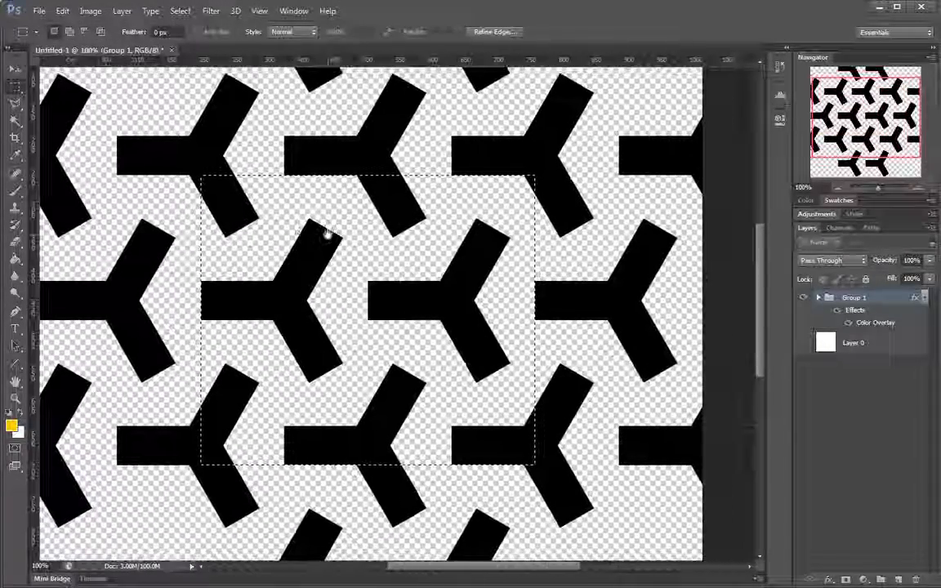
pyautogui.moveTo(327, 234); pyautogui.dragTo(377, 243)
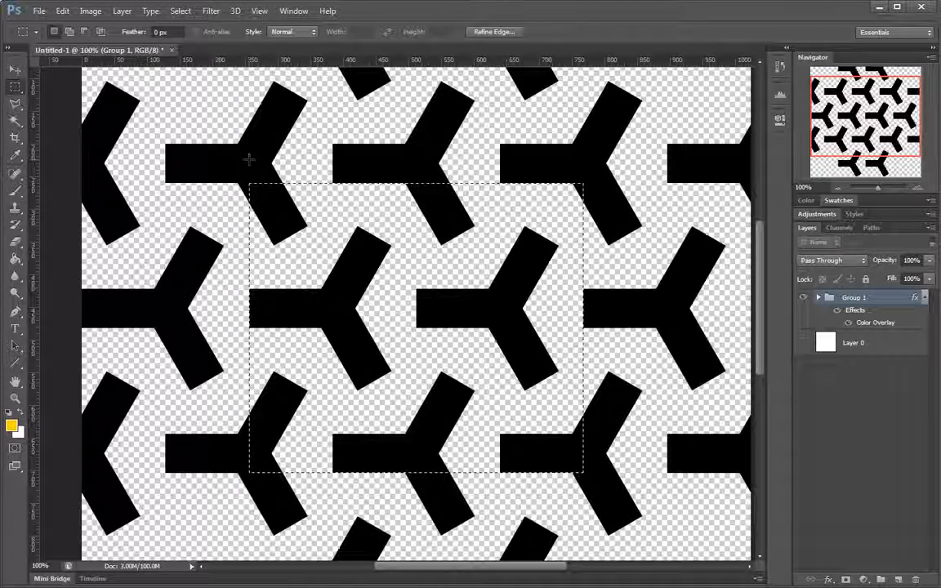
pyautogui.moveTo(374, 63); pyautogui.dragTo(376, 181)
pyautogui.moveTo(36, 201); pyautogui.dragTo(250, 210)
pyautogui.moveTo(37, 211); pyautogui.dragTo(590, 221)
pyautogui.click(590, 234)
pyautogui.hotkey('ctrl', 'z')
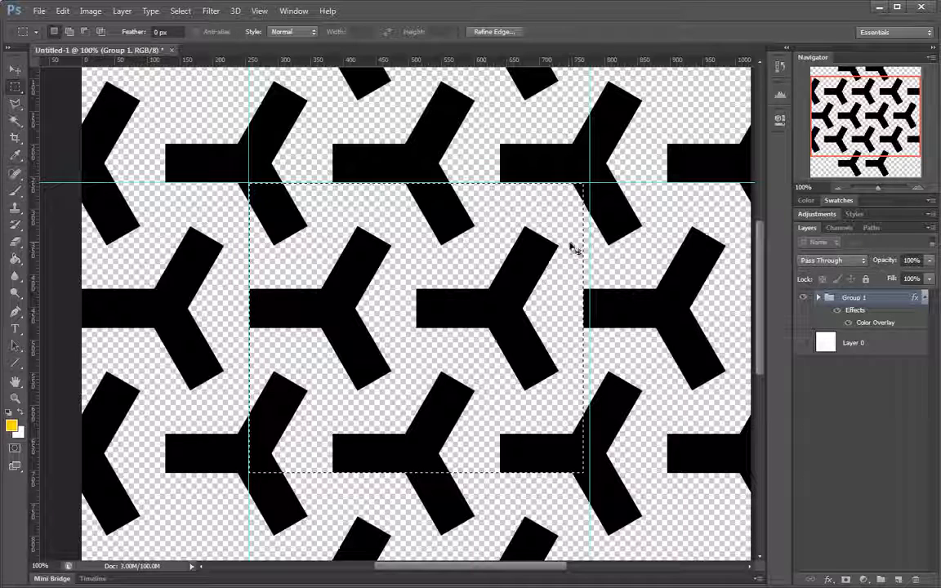
pyautogui.moveTo(587, 217); pyautogui.dragTo(583, 216)
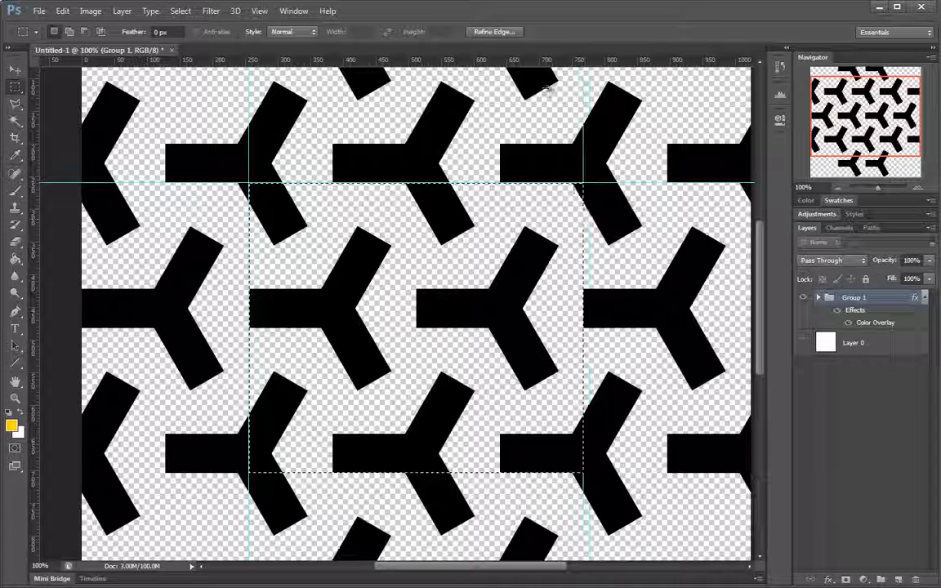
pyautogui.moveTo(539, 65); pyautogui.dragTo(527, 473)
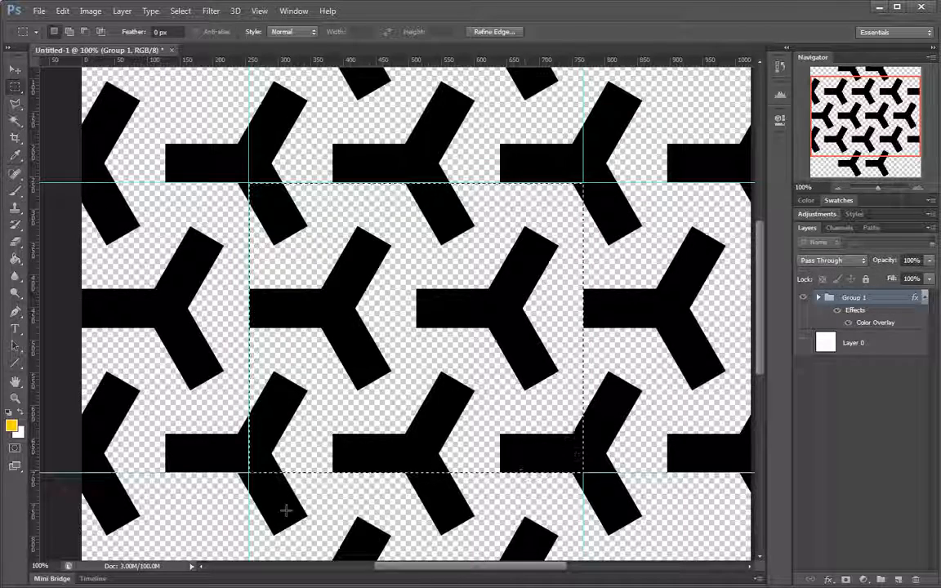
# Step: Select the tile area bounded by the four guides, define it as a pattern named hexa16px, and clear the selection
pyautogui.hotkey('ctrl', 'd')
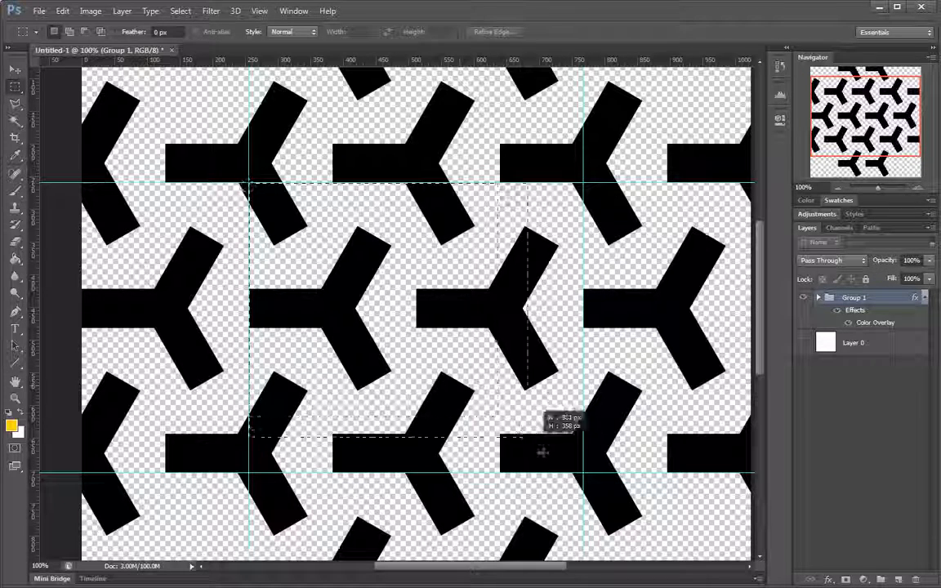
pyautogui.moveTo(542, 452); pyautogui.dragTo(584, 472)
pyautogui.click(63, 11)
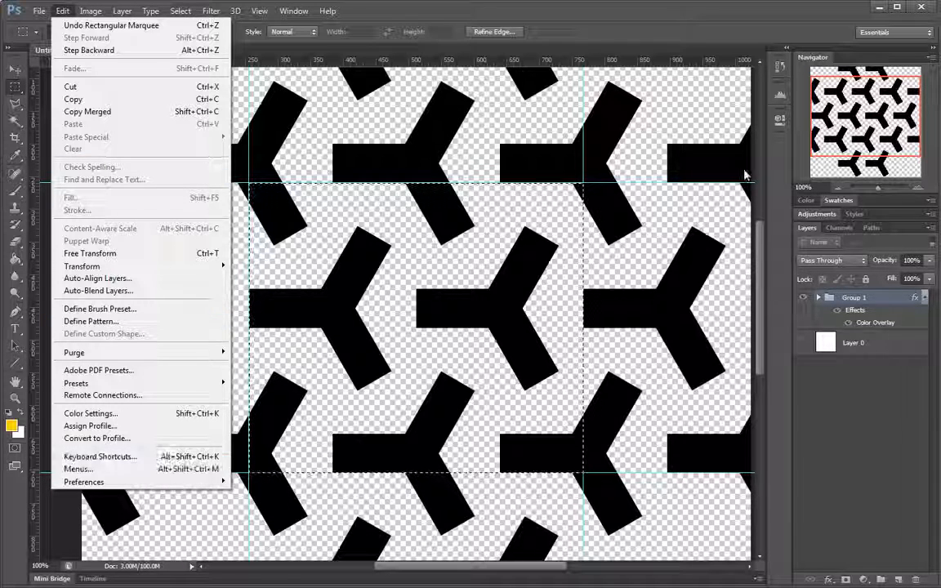
pyautogui.click(131, 321)
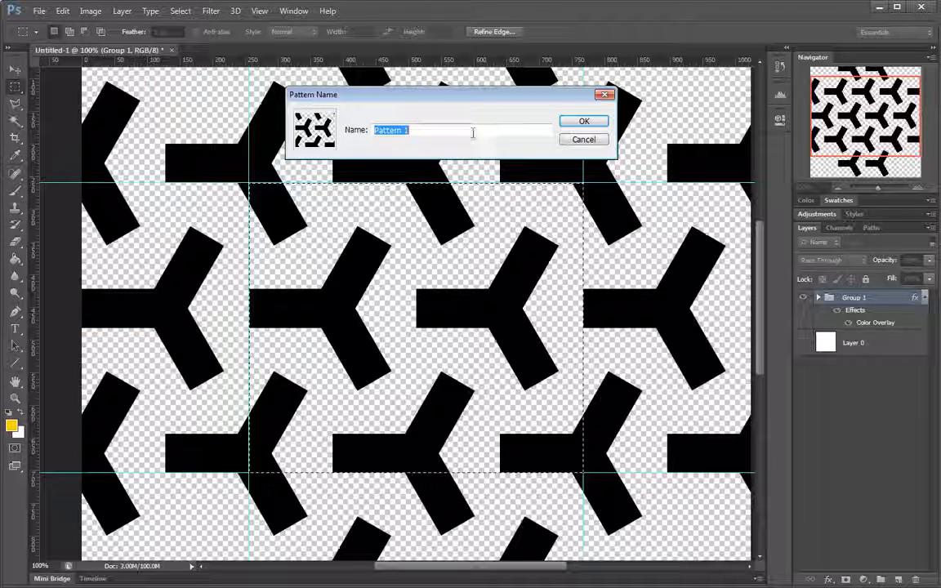
pyautogui.write('hexa01')
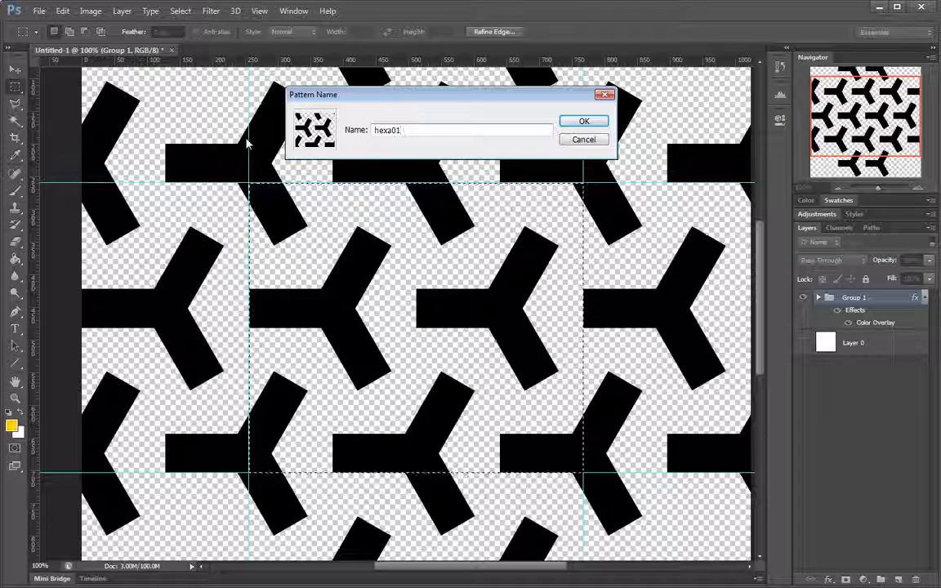
pyautogui.press('BackSpace')
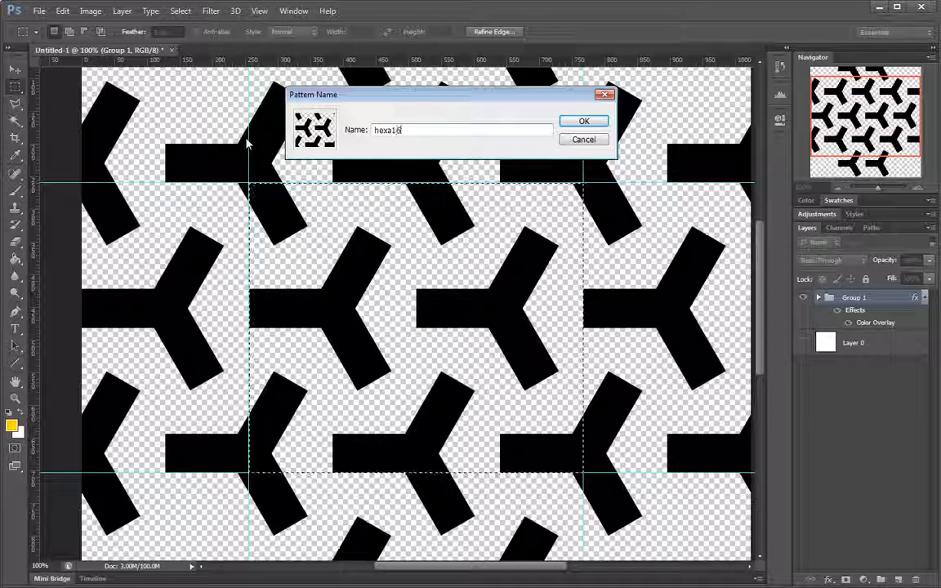
pyautogui.moveTo(380, 102); pyautogui.dragTo(350, 256)
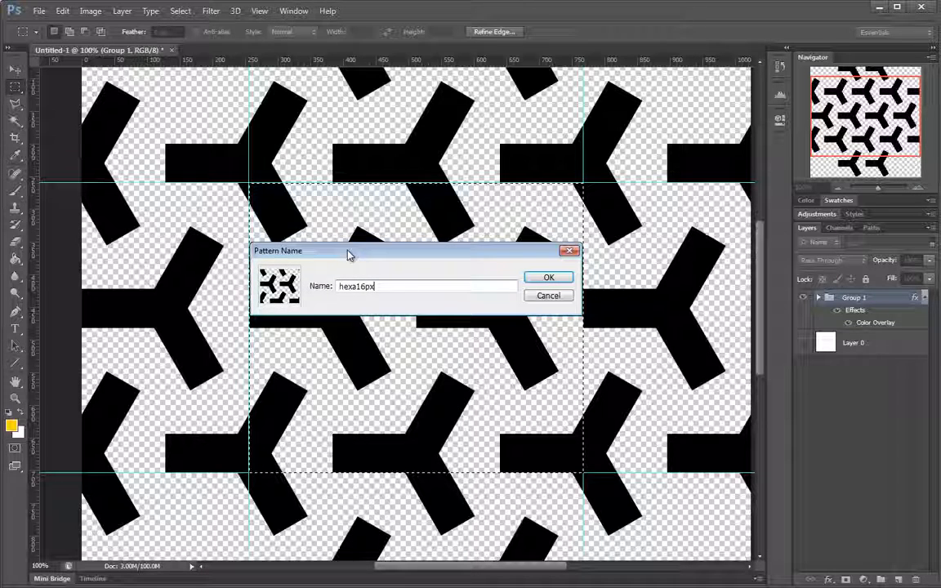
pyautogui.click(558, 279)
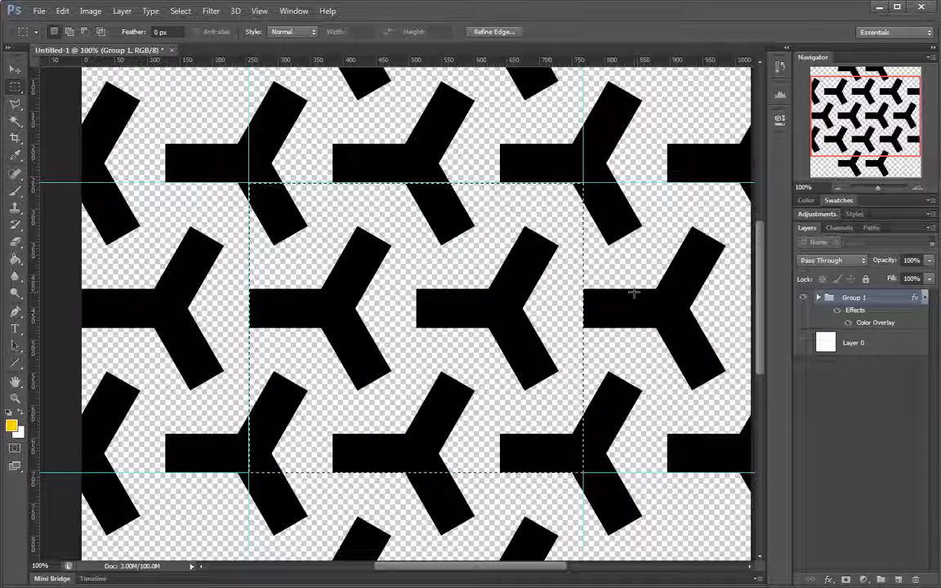
pyautogui.hotkey('ctrl', 'd')
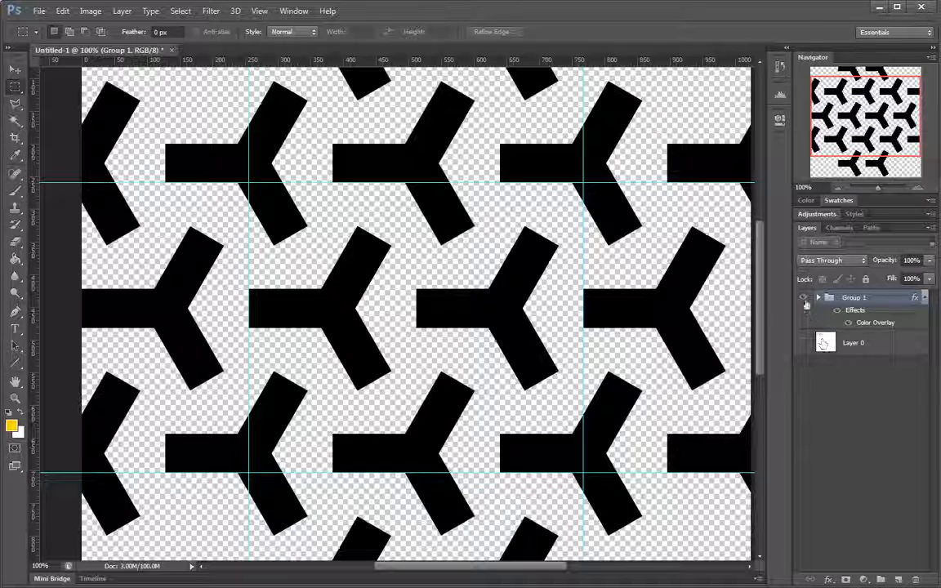
# Step: Hide Group 1, show the white Layer 0, and make Layer 0 the active layer with nothing selected
pyautogui.click(804, 299)
pyautogui.click(803, 343)
pyautogui.moveTo(618, 374); pyautogui.dragTo(573, 360)
pyautogui.moveTo(500, 349); pyautogui.dragTo(531, 351)
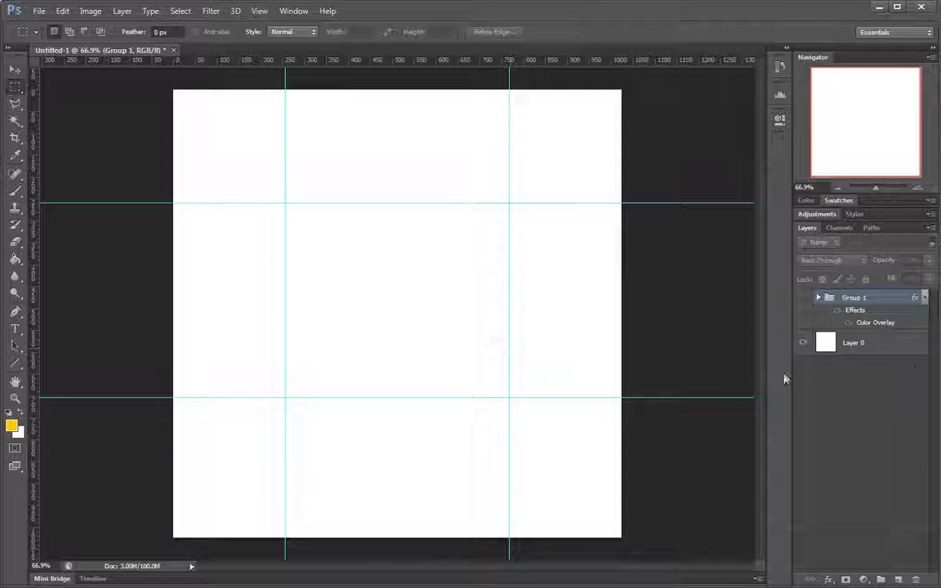
pyautogui.click(836, 347)
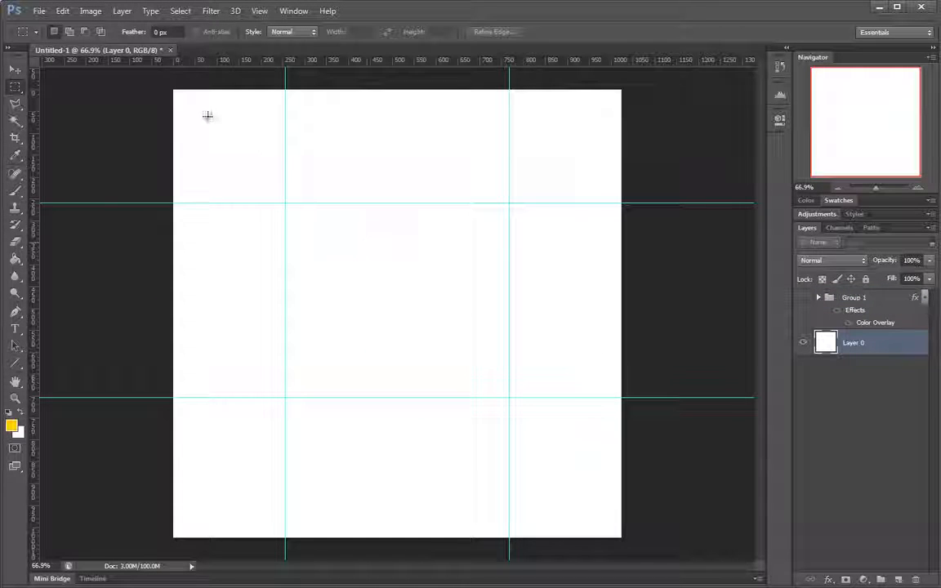
pyautogui.moveTo(166, 80); pyautogui.dragTo(705, 549)
pyautogui.hotkey('ctrl', 'd')
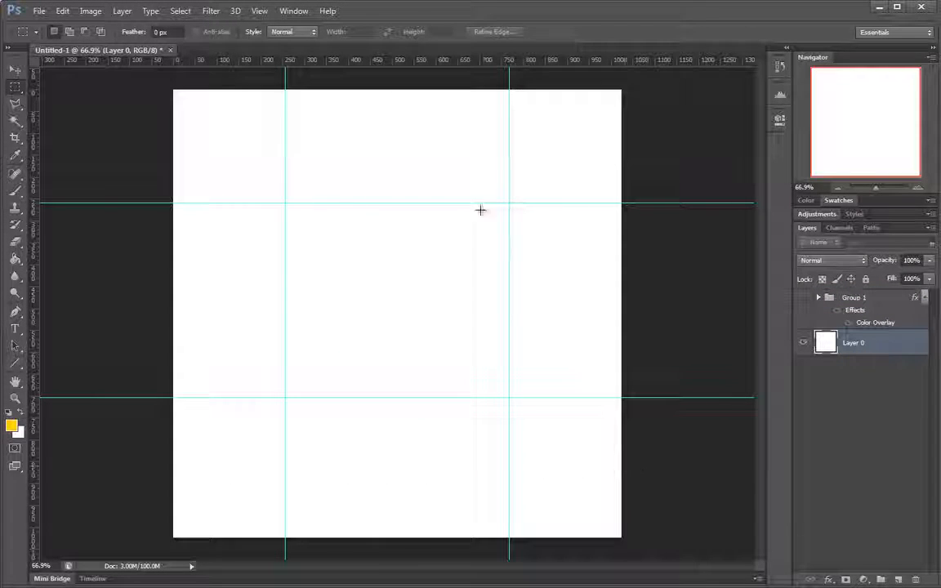
# Step: Add a Pattern Overlay to Layer 0 using the black three-armed hexa16px pattern, scaled to 41%
pyautogui.doubleClick(890, 339)
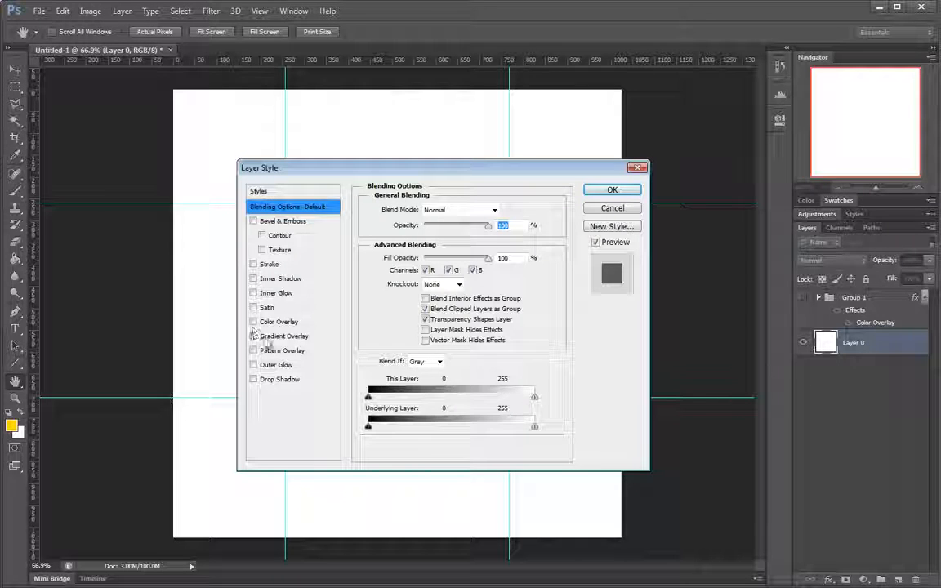
pyautogui.click(269, 351)
pyautogui.click(433, 253)
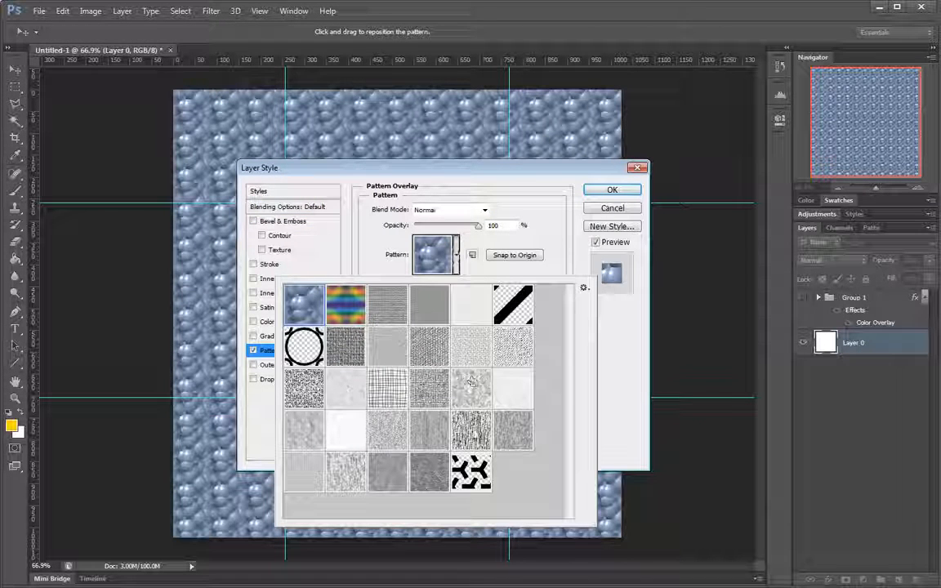
pyautogui.click(474, 481)
pyautogui.click(596, 384)
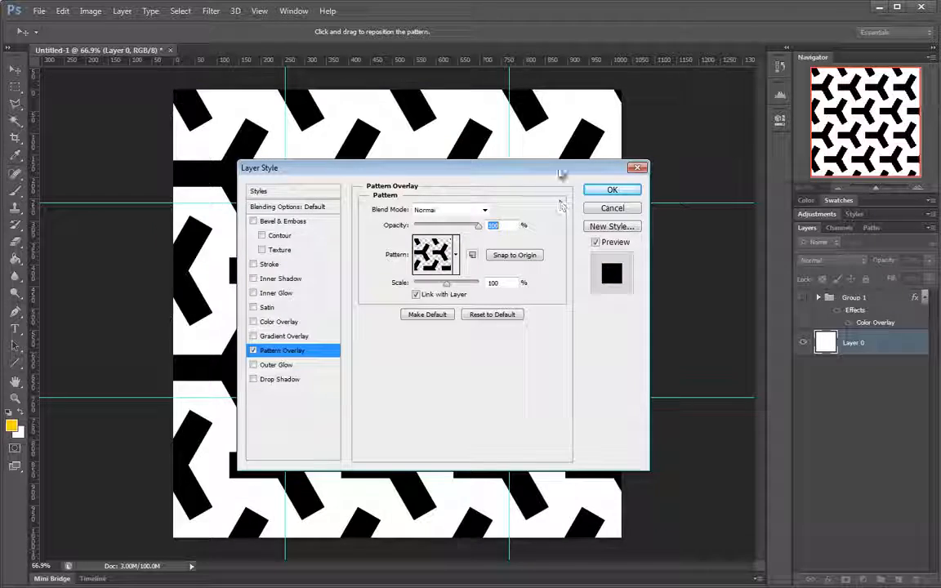
pyautogui.moveTo(562, 169); pyautogui.dragTo(935, 130)
pyautogui.moveTo(818, 244); pyautogui.dragTo(799, 245)
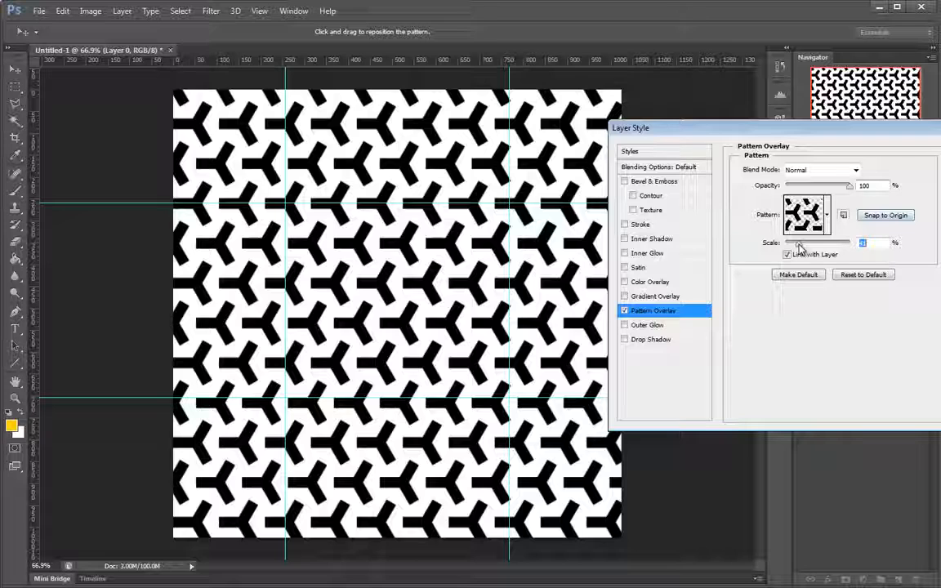
# Step: Apply the layer style and clear all guides from the document
pyautogui.click(259, 11)
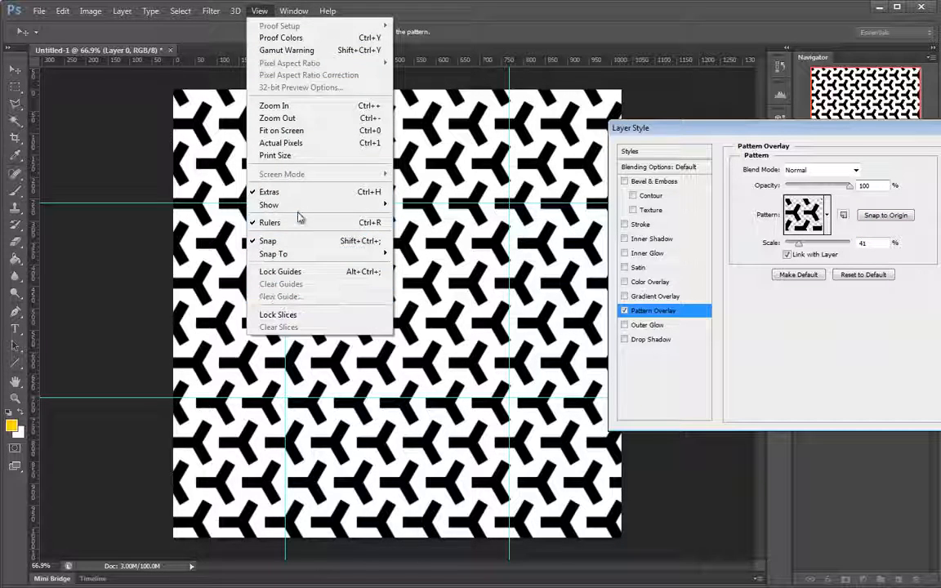
pyautogui.click(286, 50)
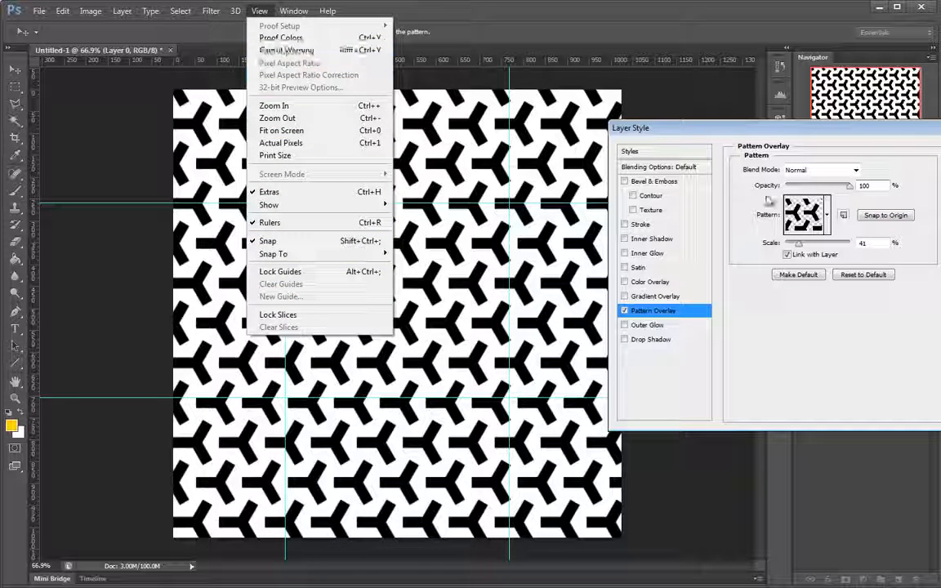
pyautogui.press('Return')
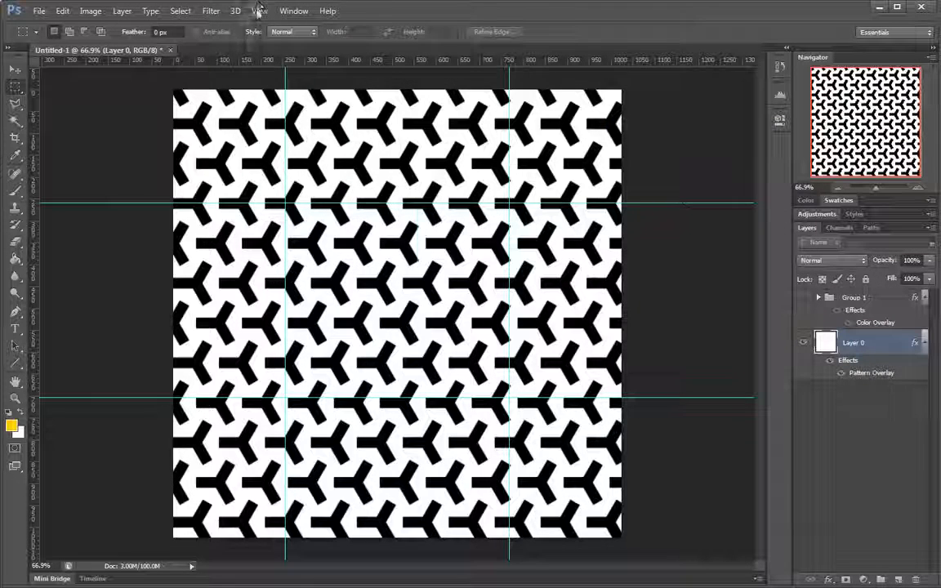
pyautogui.click(259, 11)
pyautogui.click(273, 283)
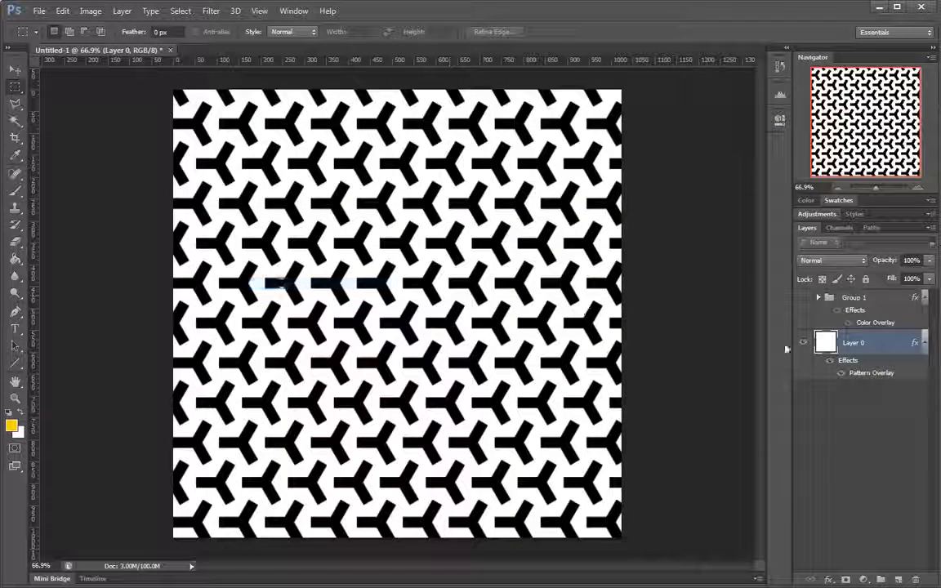
# Step: Review the Pattern Overlay settings of Layer 0 and close the layer style settings
pyautogui.doubleClick(817, 343)
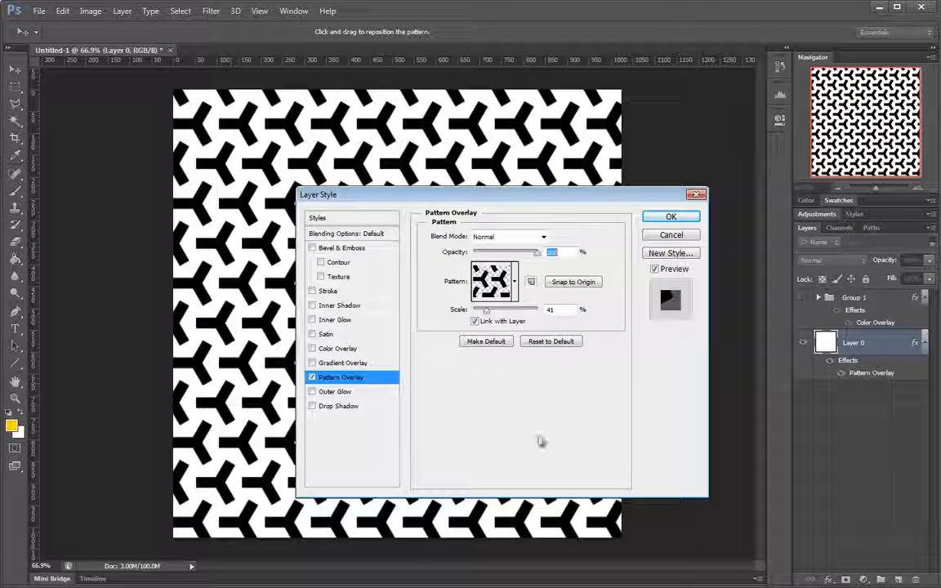
pyautogui.moveTo(454, 195); pyautogui.dragTo(418, 194)
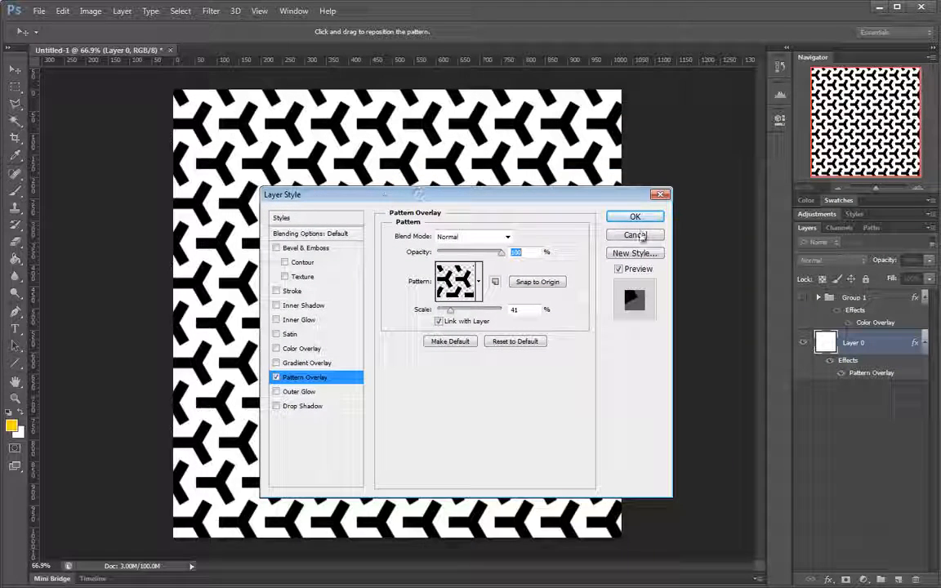
pyautogui.moveTo(516, 195); pyautogui.dragTo(615, 162)
pyautogui.click(674, 183)
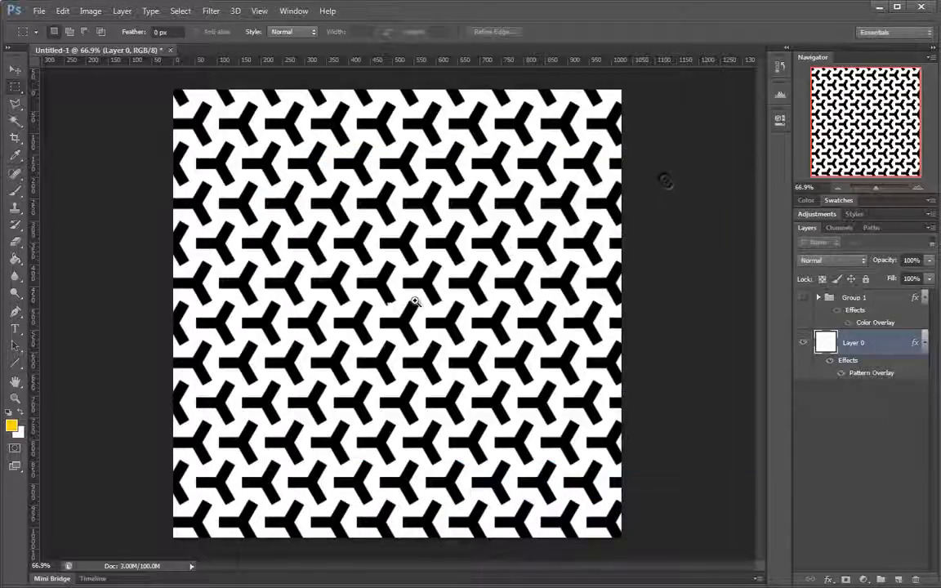
# Step: Set the fill of Layer 0 to 0% so that only its Pattern Overlay shows over transparency
pyautogui.moveTo(415, 301); pyautogui.dragTo(464, 318)
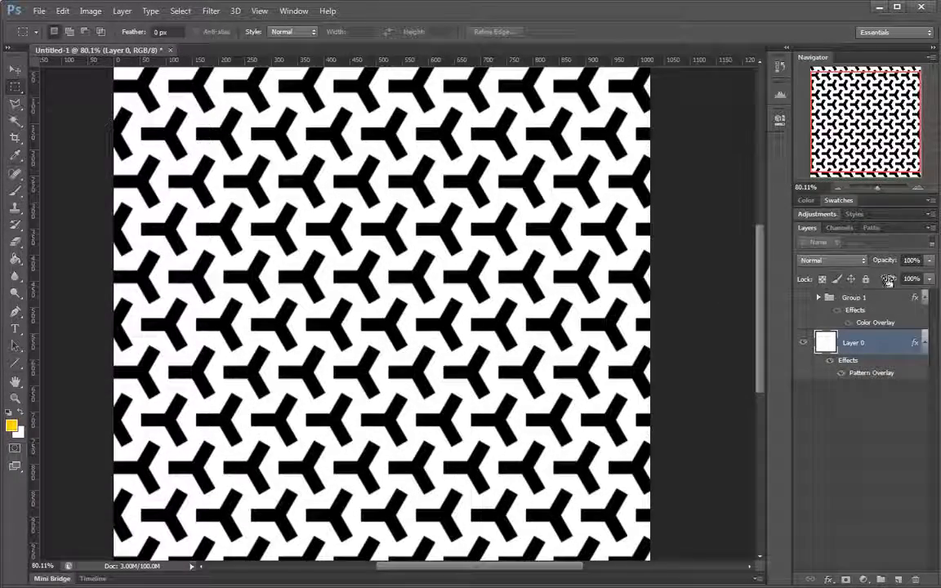
pyautogui.click(908, 279)
pyautogui.write('0')
pyautogui.press('Return')
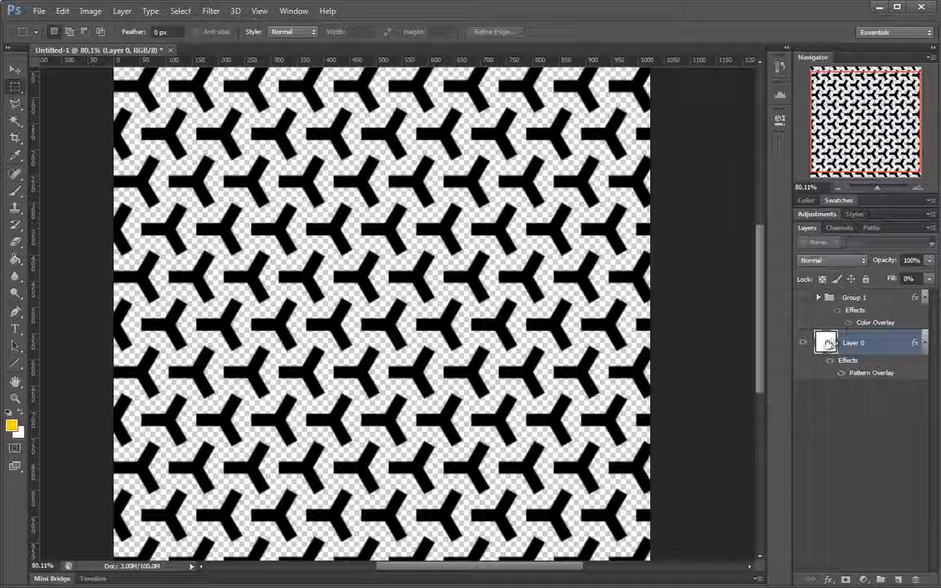
# Step: Try lowering the overall opacity of Layer 0, and return its fill and opacity to 100%
pyautogui.moveTo(398, 268)
pyautogui.mouseDown()
pyautogui.moveTo(377, 274)
pyautogui.moveTo(391, 275)
pyautogui.mouseUp()
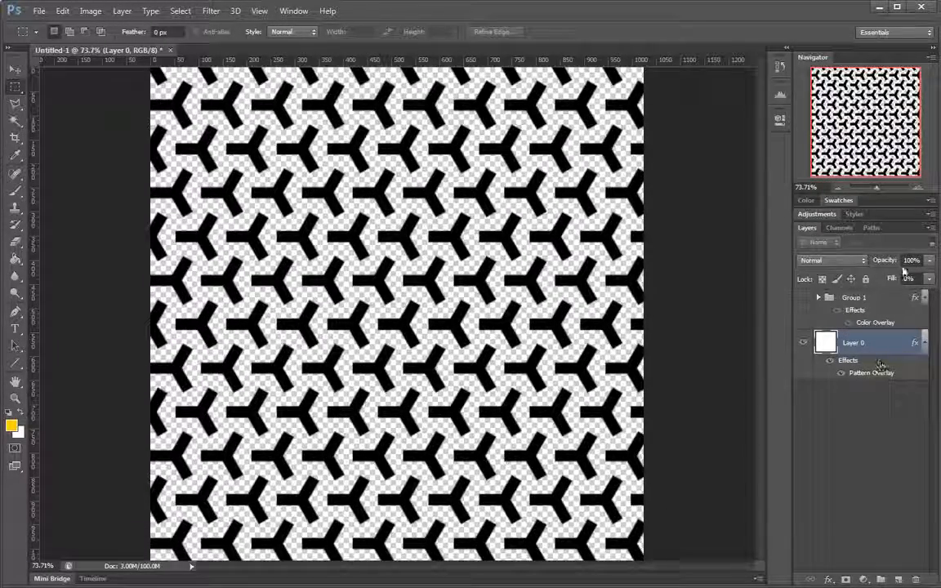
pyautogui.moveTo(886, 260)
pyautogui.mouseDown()
pyautogui.moveTo(835, 267)
pyautogui.moveTo(913, 279)
pyautogui.moveTo(813, 261)
pyautogui.moveTo(903, 266)
pyautogui.mouseUp()
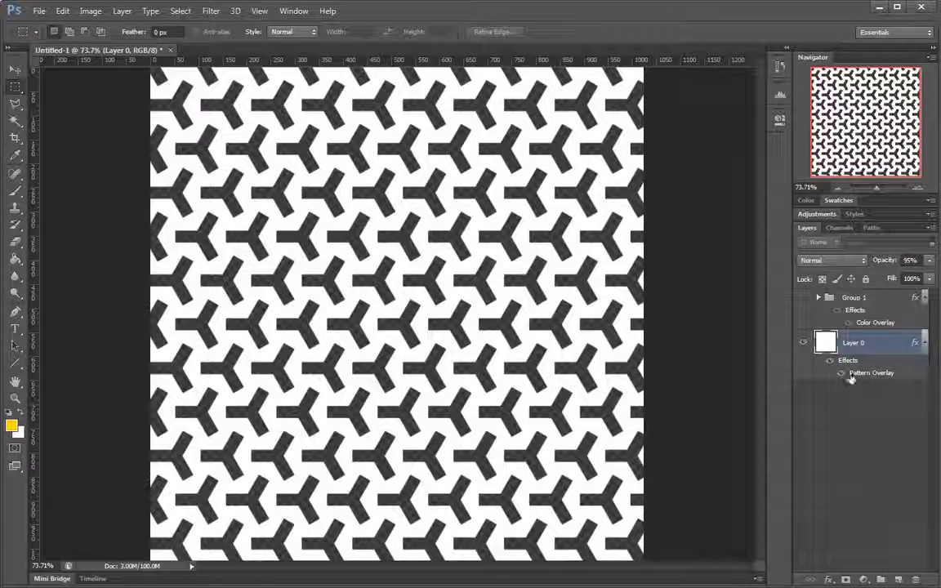
pyautogui.moveTo(884, 266); pyautogui.dragTo(924, 273)
# Step: Try the Pattern Overlay opacity against the general and fill opacity in Layer 0's Blending Options, leaving all at 100%
pyautogui.doubleClick(918, 374)
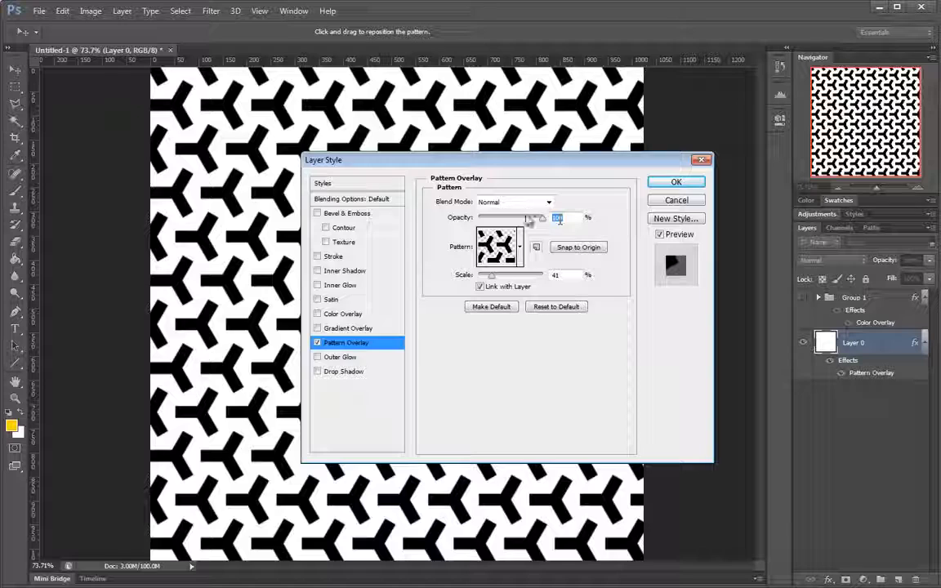
pyautogui.moveTo(490, 216); pyautogui.dragTo(544, 218)
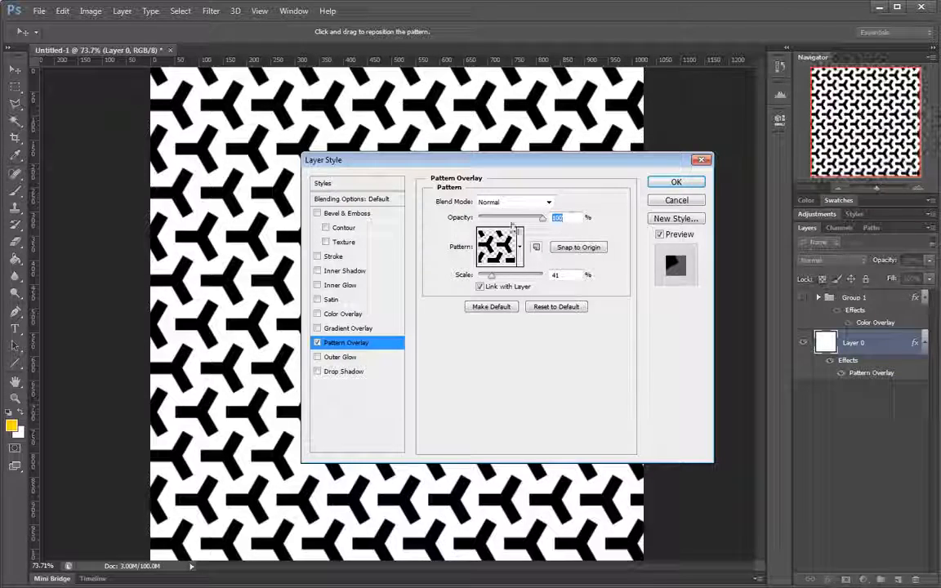
pyautogui.click(387, 201)
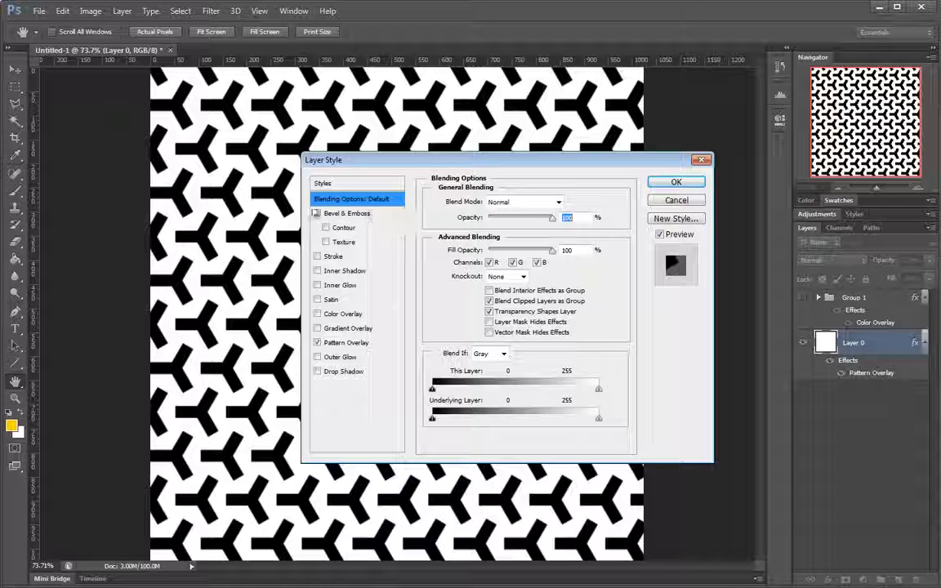
pyautogui.click(381, 183)
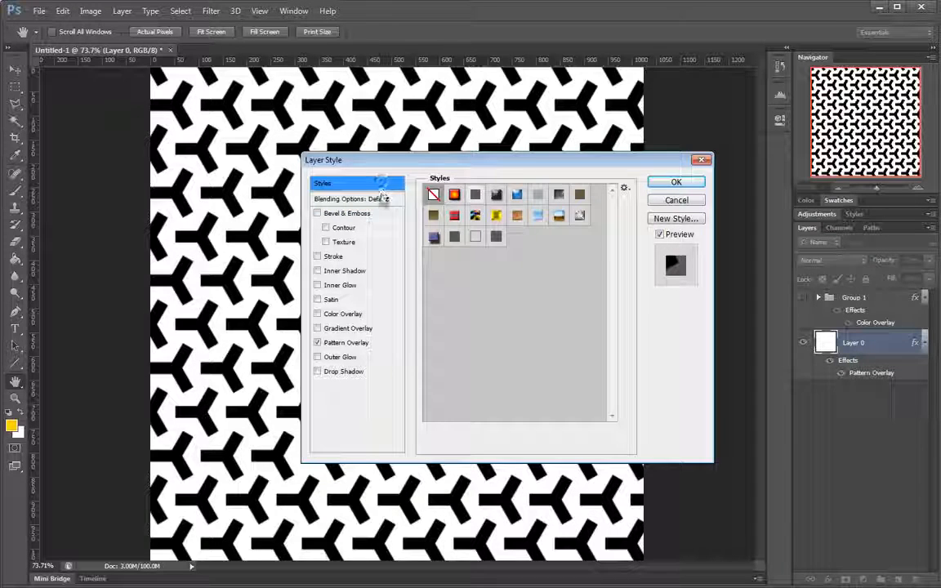
pyautogui.click(386, 199)
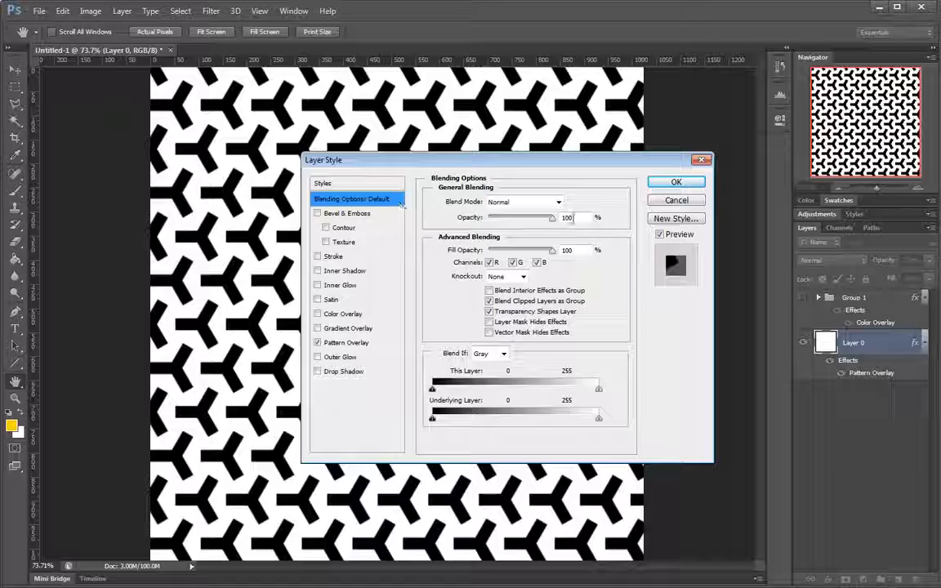
pyautogui.moveTo(552, 218); pyautogui.dragTo(556, 251)
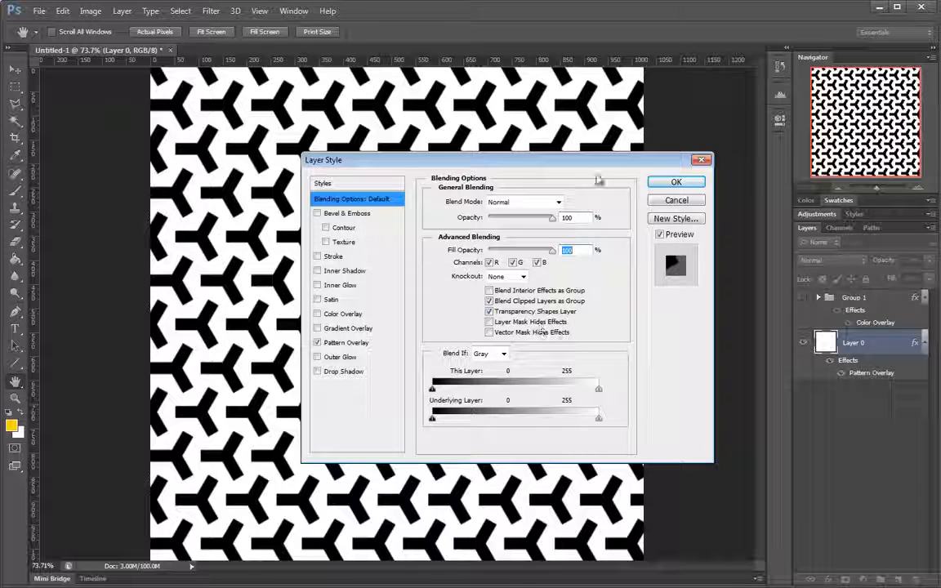
pyautogui.moveTo(605, 161); pyautogui.dragTo(564, 196)
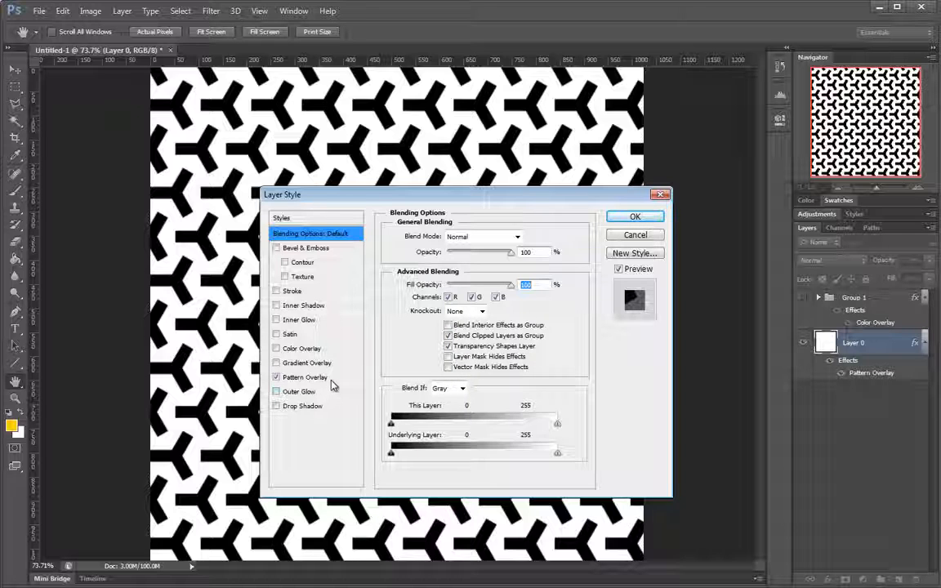
pyautogui.click(307, 377)
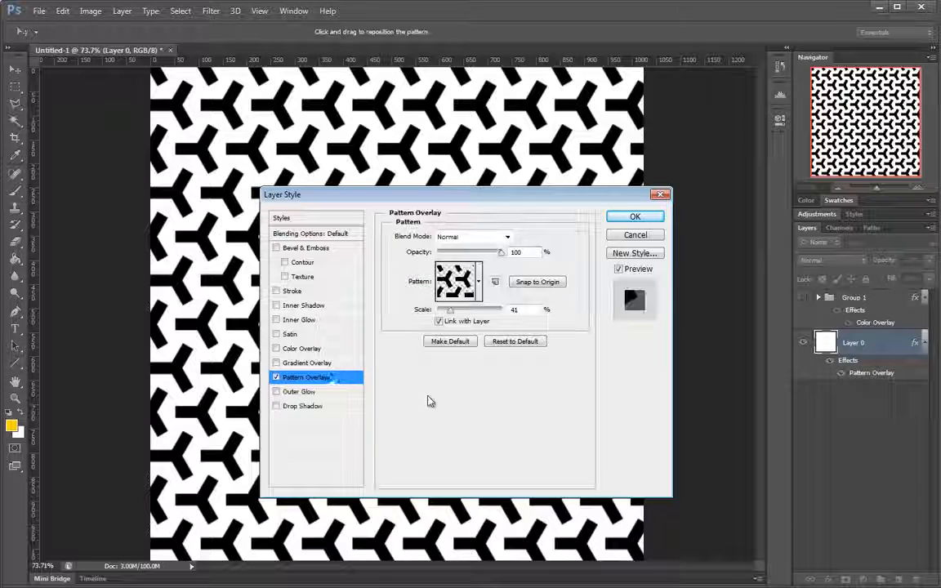
pyautogui.click(637, 217)
pyautogui.scroll(-2, 439, 349)
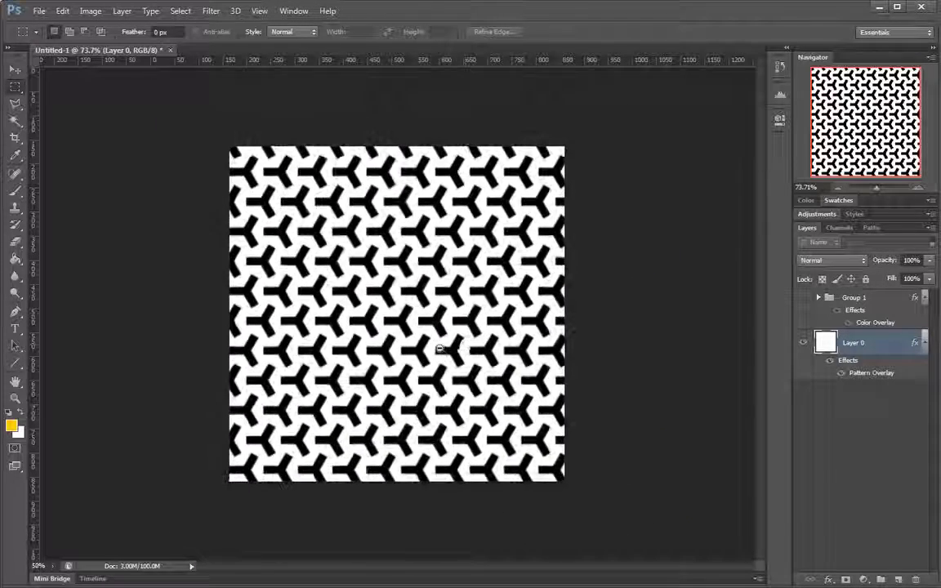
# Step: Set the Pattern Overlay scale of Layer 0 to 25% and apply the layer style
pyautogui.scroll(1, 440, 349)
pyautogui.doubleClick(872, 373)
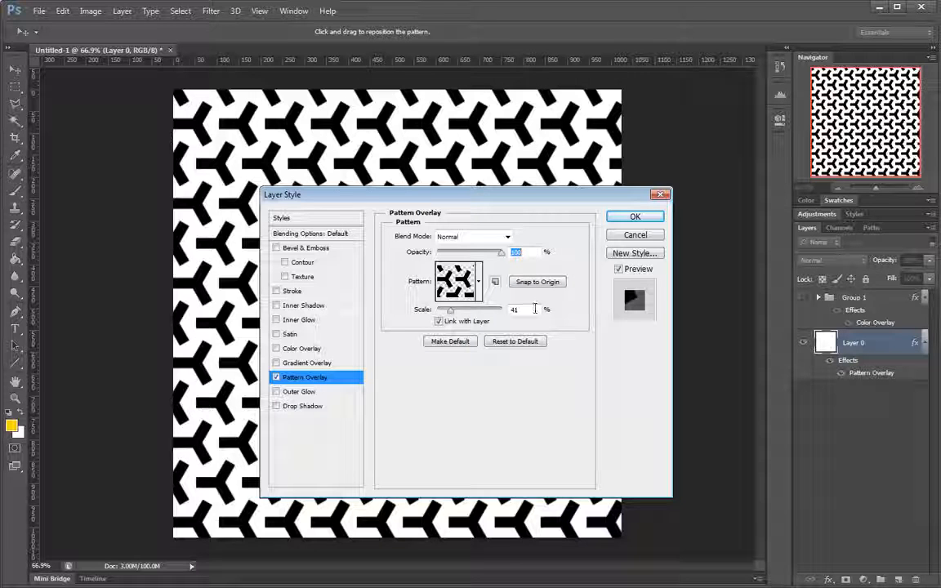
pyautogui.moveTo(535, 309); pyautogui.dragTo(400, 317)
pyautogui.write('25')
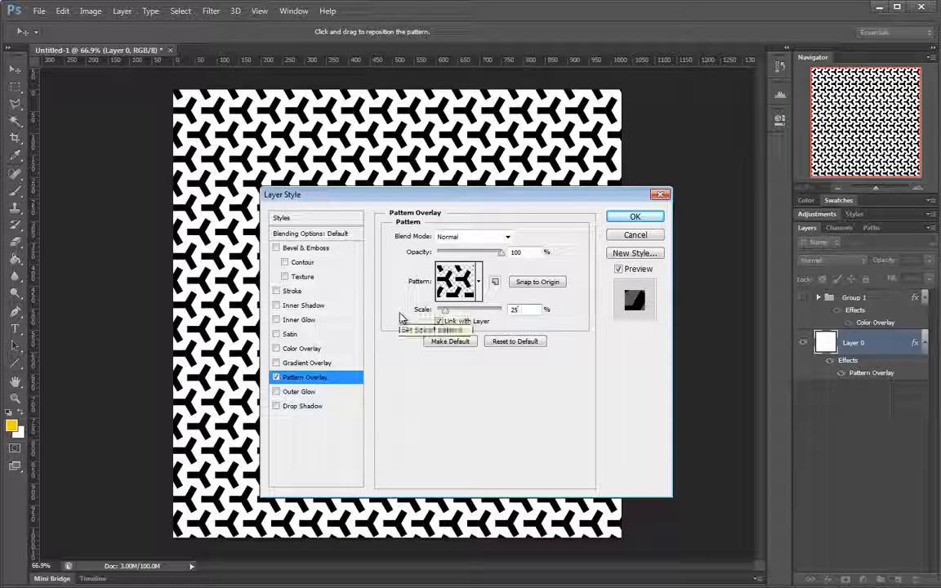
pyautogui.press('Return')
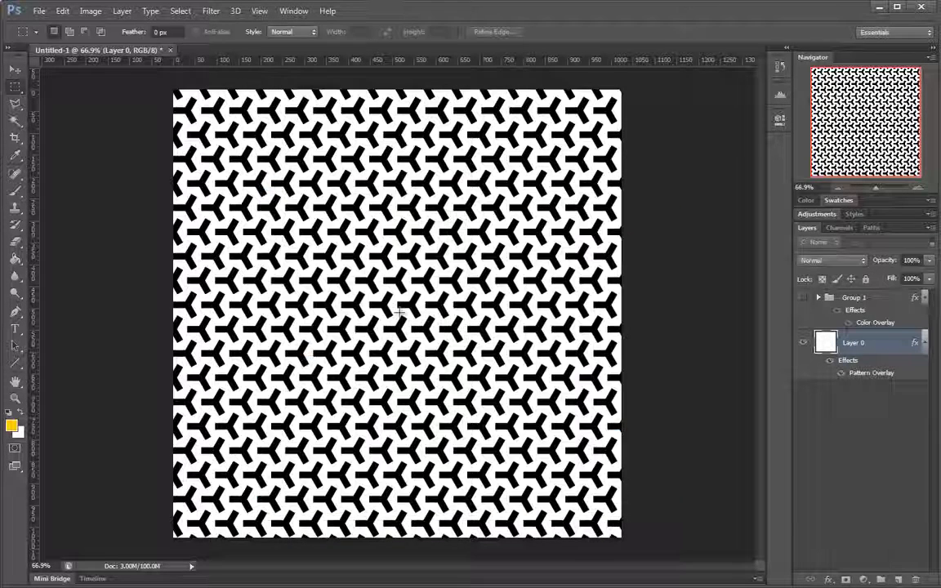
pyautogui.moveTo(417, 297); pyautogui.dragTo(513, 271)
pyautogui.moveTo(571, 210); pyautogui.dragTo(455, 309)
pyautogui.click(470, 326)
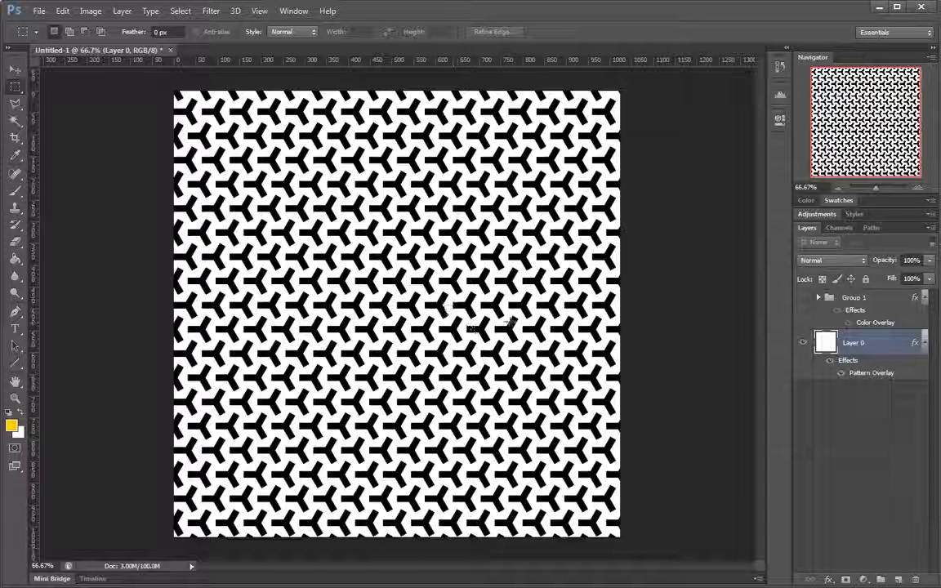
# Step: Reposition the Pattern Overlay's pattern on the canvas within Layer 0 and apply the layer style
pyautogui.doubleClick(910, 375)
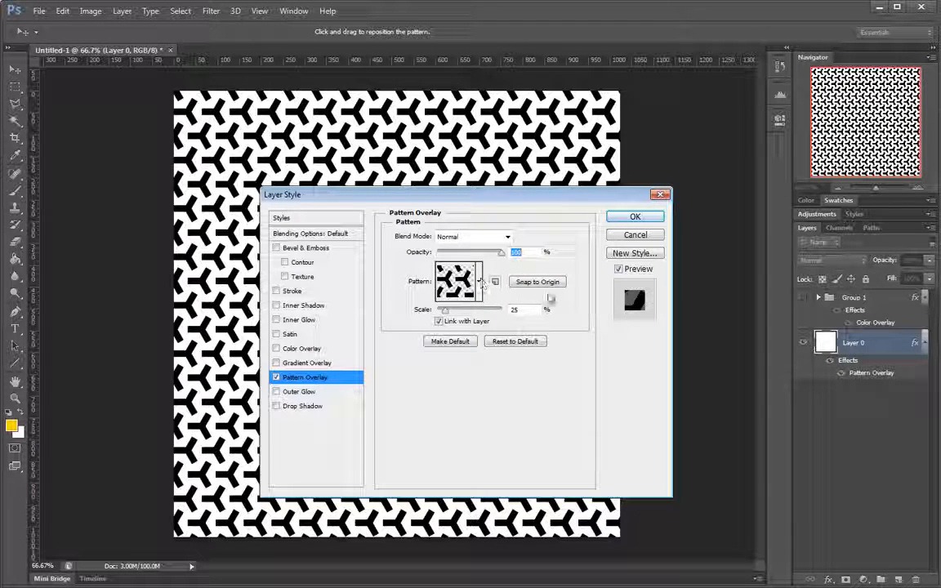
pyautogui.moveTo(491, 142); pyautogui.dragTo(447, 160)
pyautogui.moveTo(506, 196); pyautogui.dragTo(701, 174)
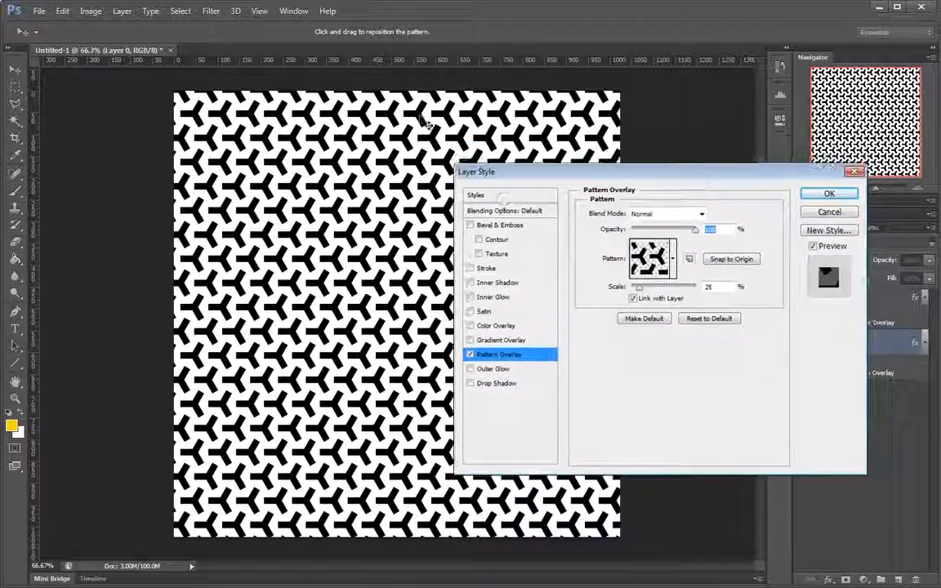
pyautogui.moveTo(421, 118); pyautogui.dragTo(364, 214)
pyautogui.moveTo(365, 342); pyautogui.dragTo(360, 294)
pyautogui.moveTo(357, 306); pyautogui.dragTo(328, 289)
pyautogui.click(827, 193)
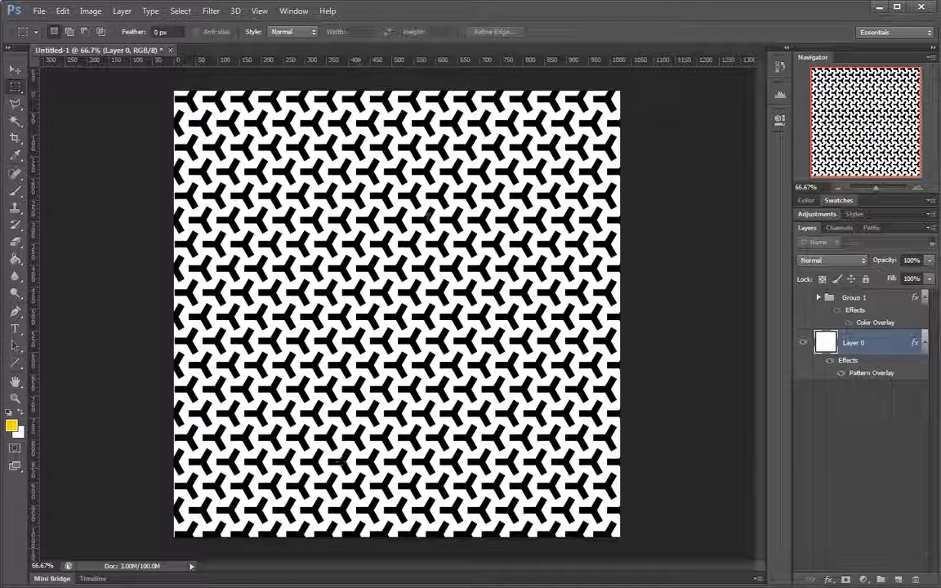
# Step: Set the fill of Layer 0 to 0%, leaving no marquee selection on the canvas
pyautogui.moveTo(382, 244); pyautogui.dragTo(445, 330)
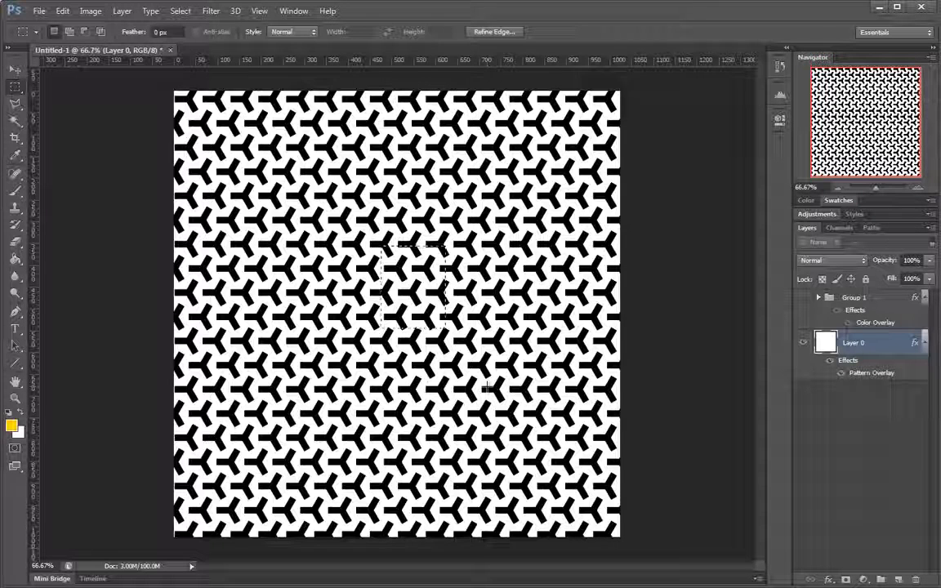
pyautogui.click(488, 390)
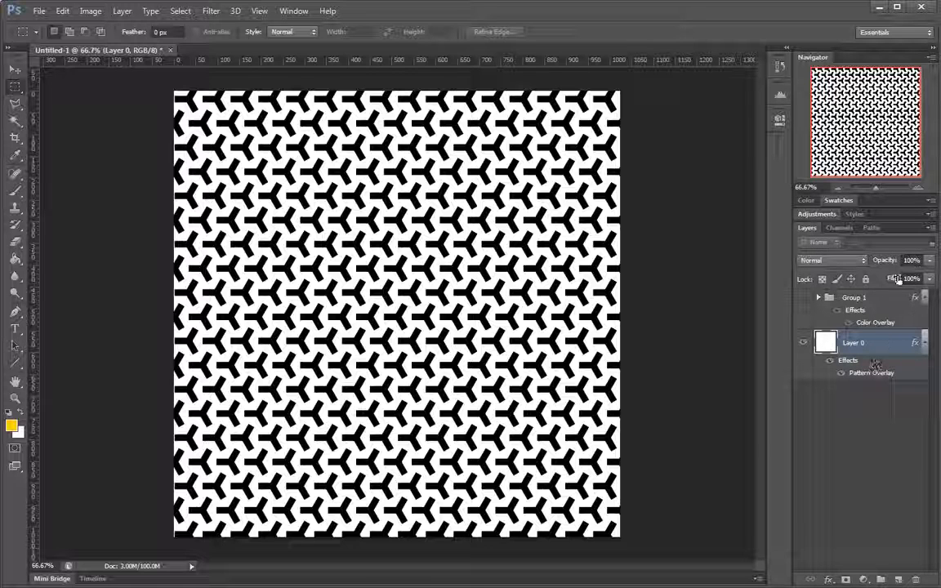
pyautogui.moveTo(893, 278); pyautogui.dragTo(160, 321)
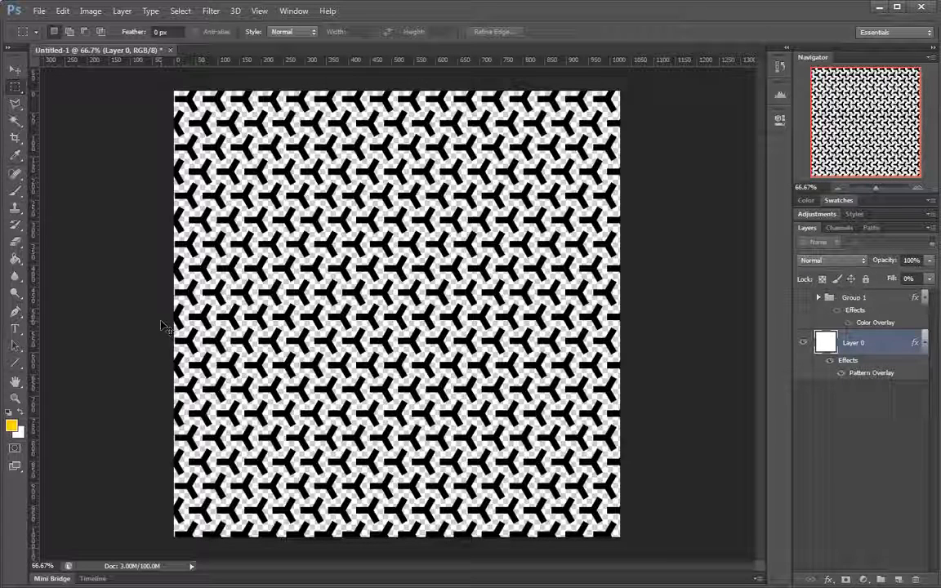
pyautogui.rightClick(888, 356)
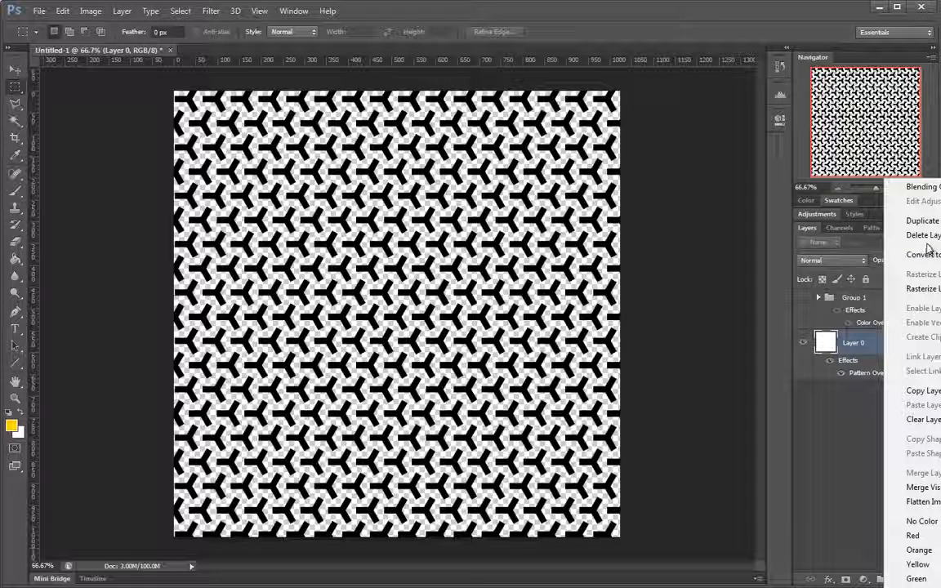
pyautogui.rightClick(809, 339)
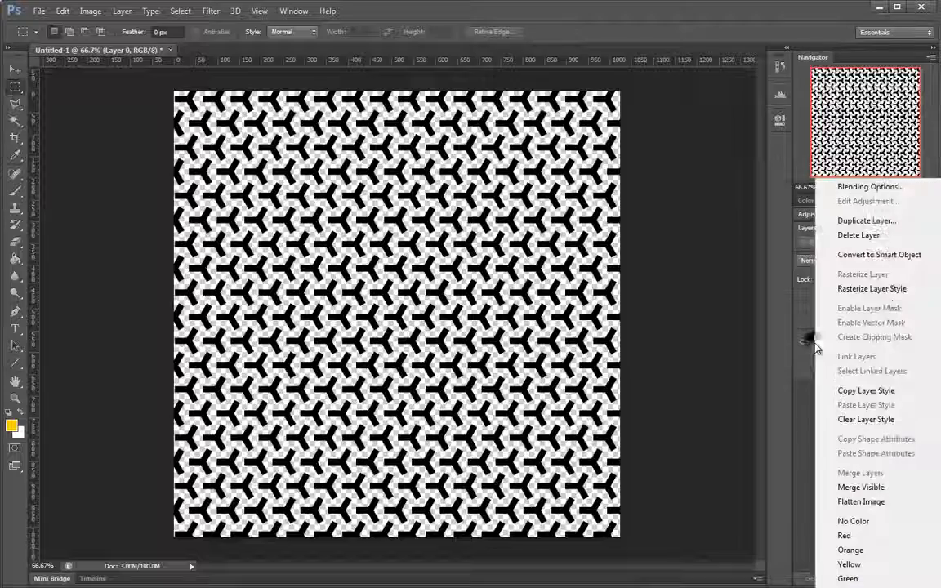
pyautogui.click(863, 255)
pyautogui.moveTo(362, 370)
pyautogui.mouseDown()
pyautogui.moveTo(343, 373)
pyautogui.moveTo(360, 368)
pyautogui.mouseUp()
pyautogui.moveTo(368, 292); pyautogui.dragTo(604, 312)
pyautogui.moveTo(551, 335); pyautogui.dragTo(520, 293)
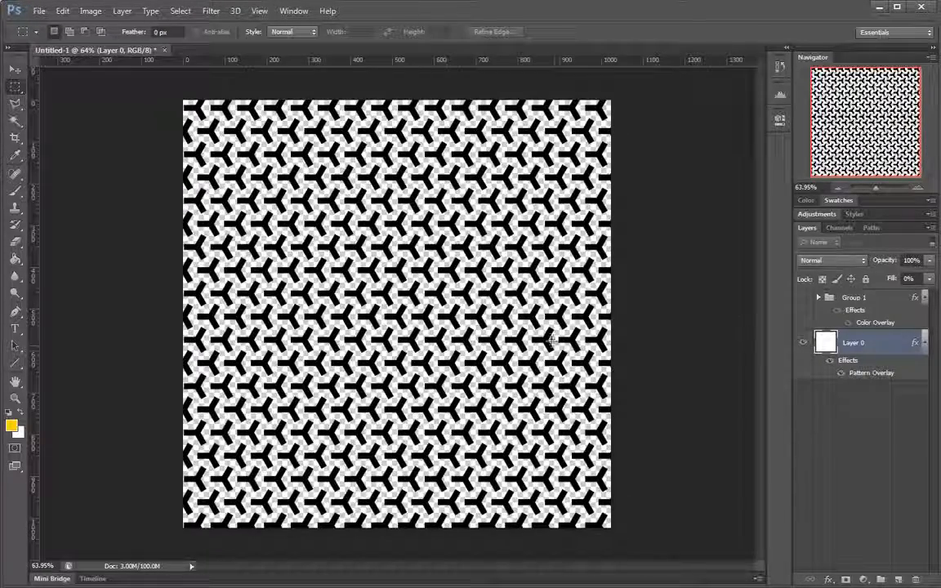
# Step: Try moving and transforming Layer 0 with its live Pattern Overlay, raising its fill to 100%, and undo these changes
pyautogui.moveTo(576, 351); pyautogui.dragTo(334, 393)
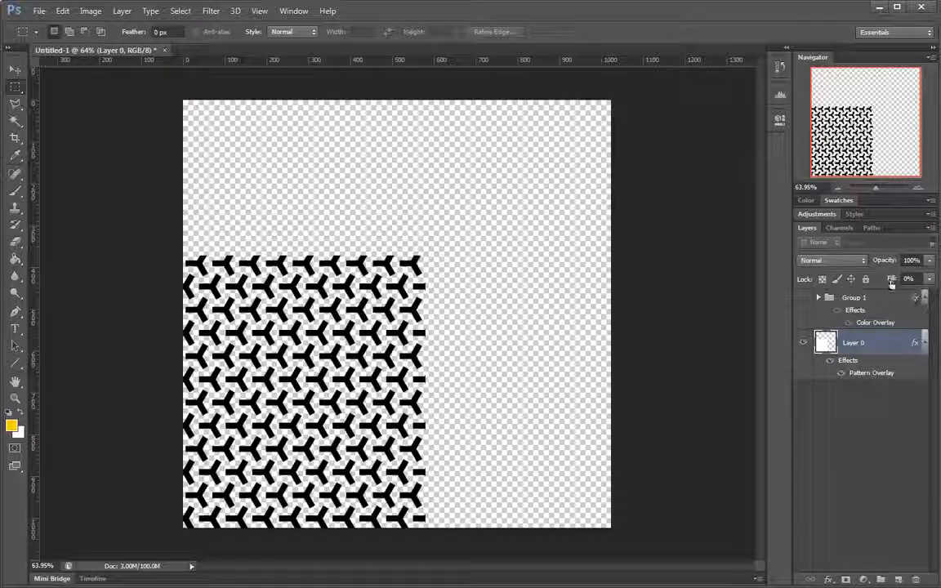
pyautogui.moveTo(891, 283); pyautogui.dragTo(923, 286)
pyautogui.moveTo(435, 369); pyautogui.dragTo(446, 325)
pyautogui.hotkey('ctrl', 't')
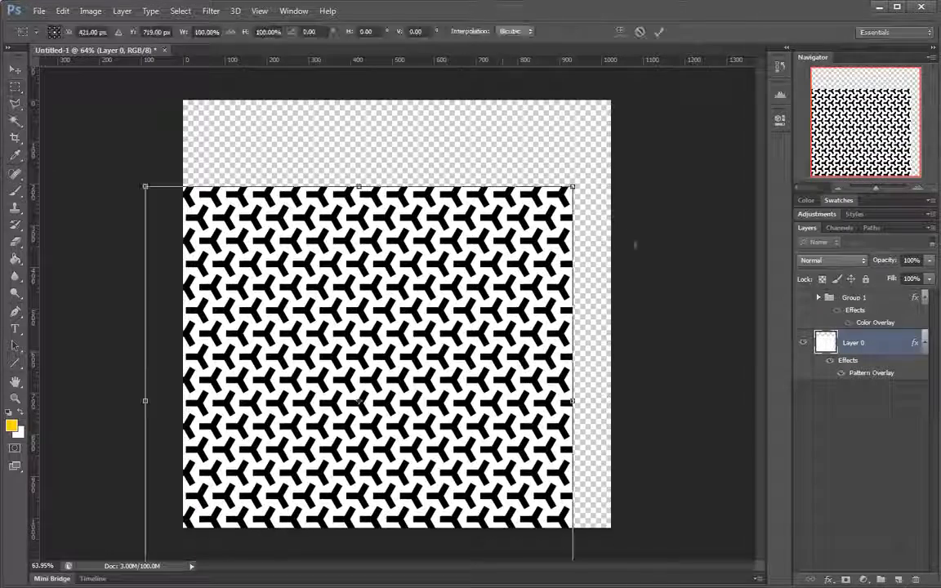
pyautogui.moveTo(603, 233); pyautogui.dragTo(458, 275)
pyautogui.press('Escape')
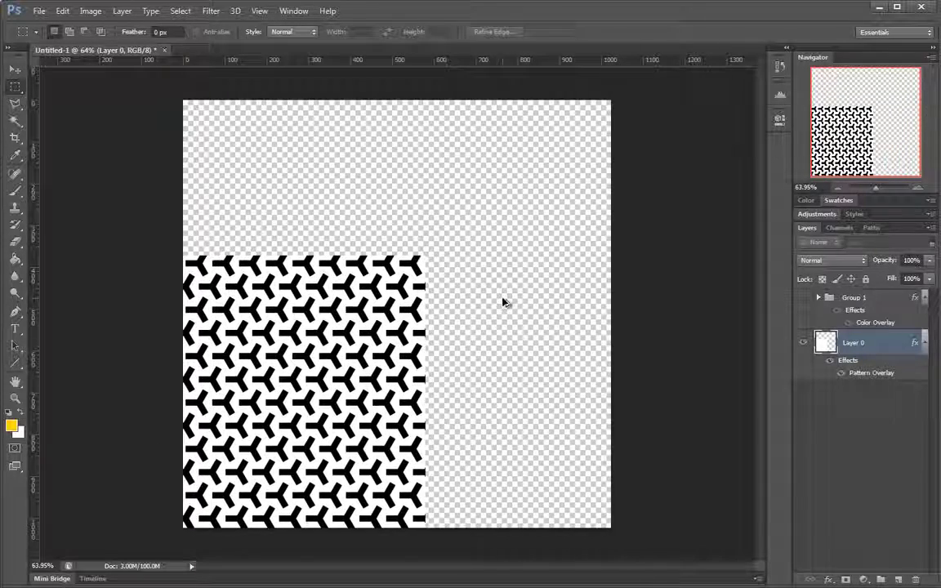
pyautogui.hotkey('shift', '0')
pyautogui.hotkey('shift', '0')
pyautogui.hotkey('ctrl', 'z')
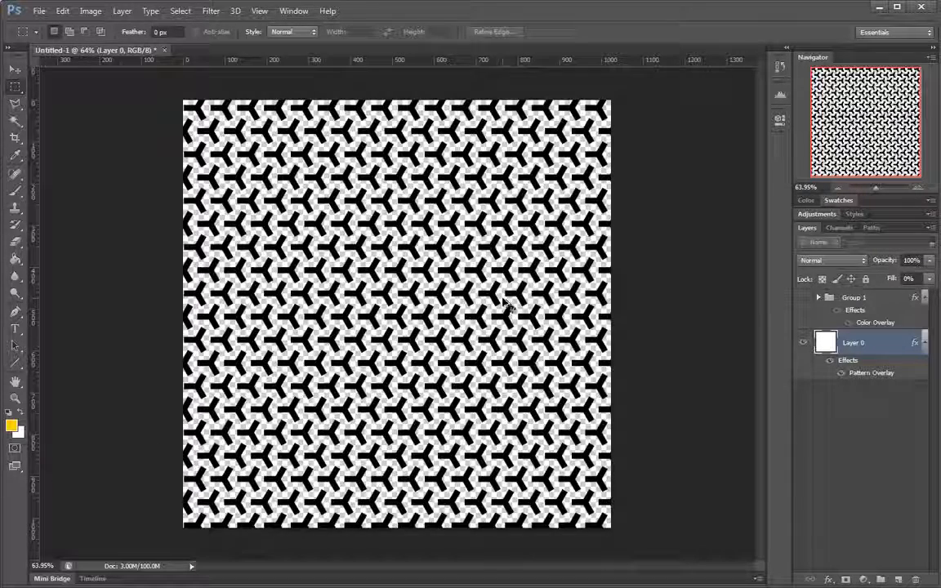
# Step: Convert Layer 0 to a smart object and move it toward the canvas's lower left
pyautogui.rightClick(890, 342)
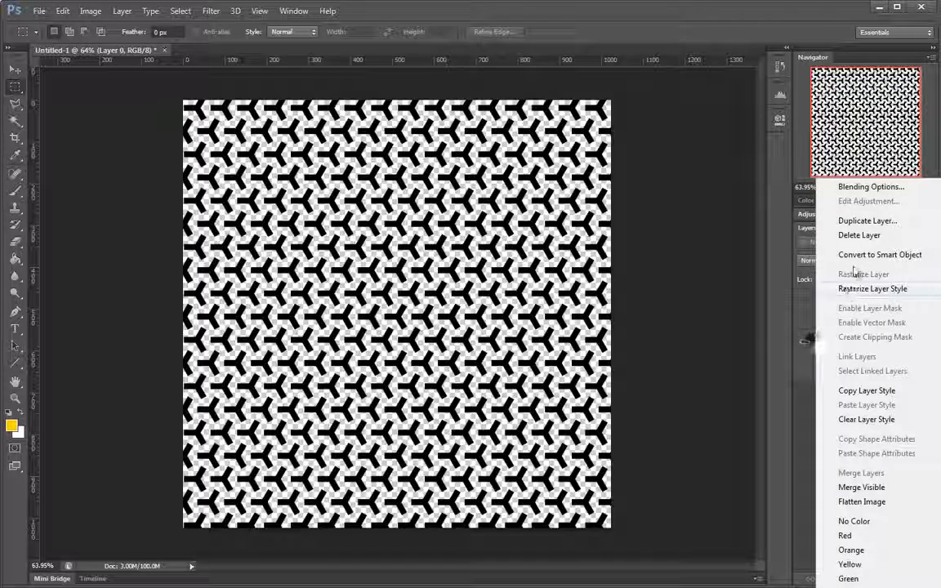
pyautogui.click(755, 287)
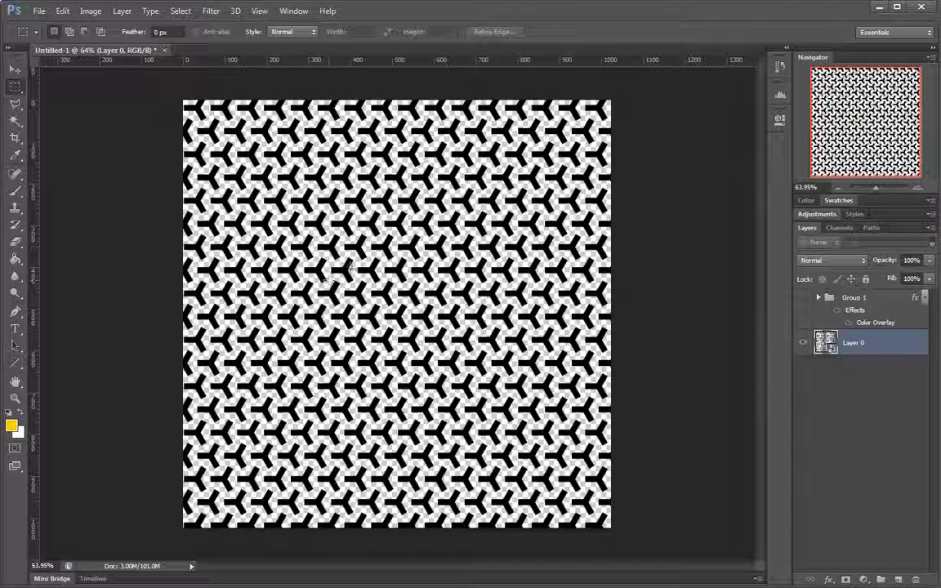
pyautogui.moveTo(394, 200); pyautogui.dragTo(389, 280)
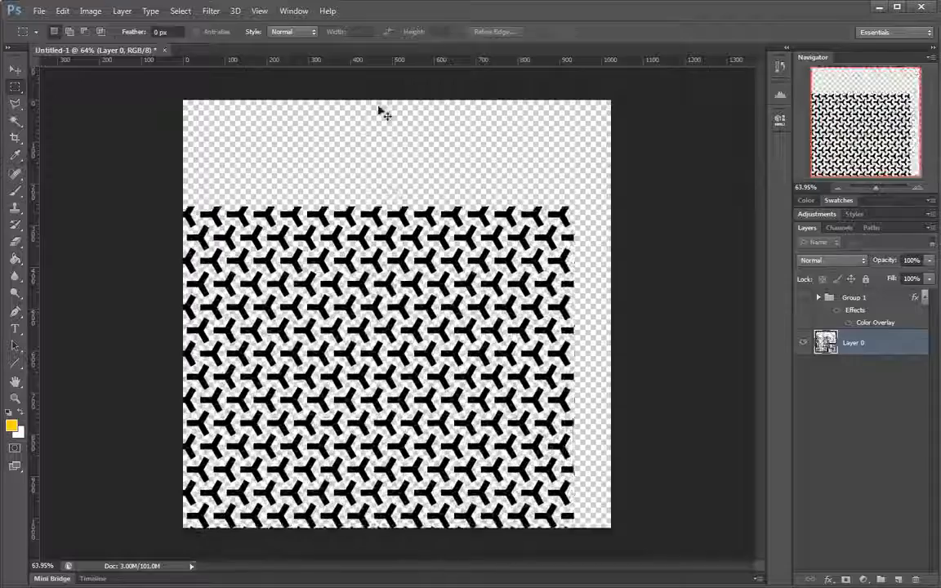
# Step: Try rotating the smart object by about 1° and moving it back over the canvas with Free Transform
pyautogui.hotkey('ctrl', 't')
pyautogui.moveTo(393, 142); pyautogui.dragTo(412, 166)
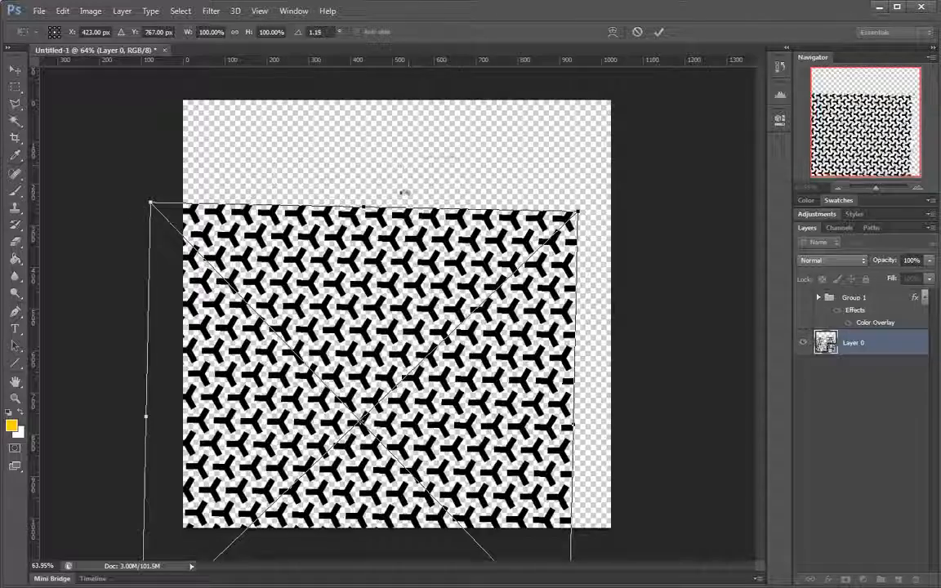
pyautogui.moveTo(392, 290); pyautogui.dragTo(439, 162)
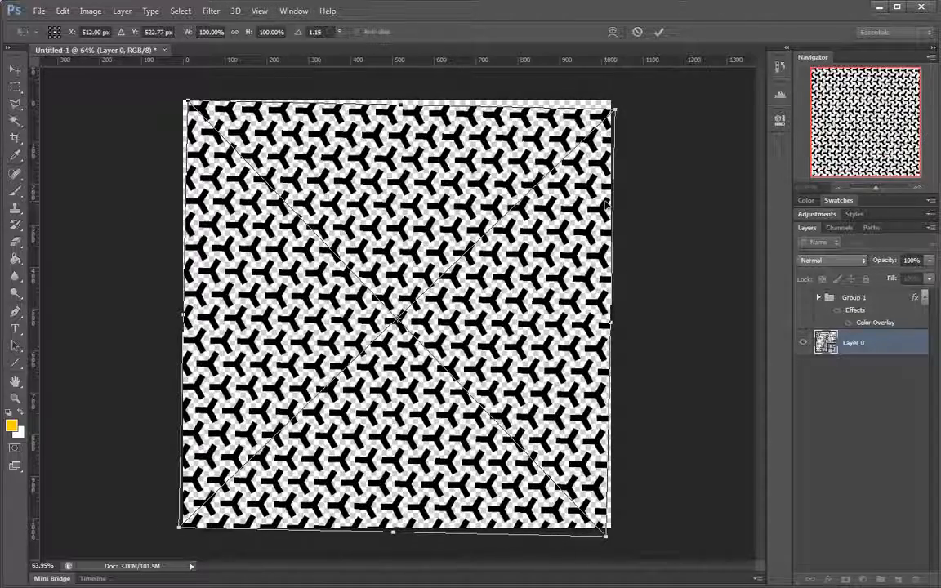
pyautogui.press('Escape')
# Step: Move the smart object back up with Free Transform and distort its two right corners into a perspective shape
pyautogui.hotkey('ctrl', 't')
pyautogui.moveTo(461, 278); pyautogui.dragTo(495, 188)
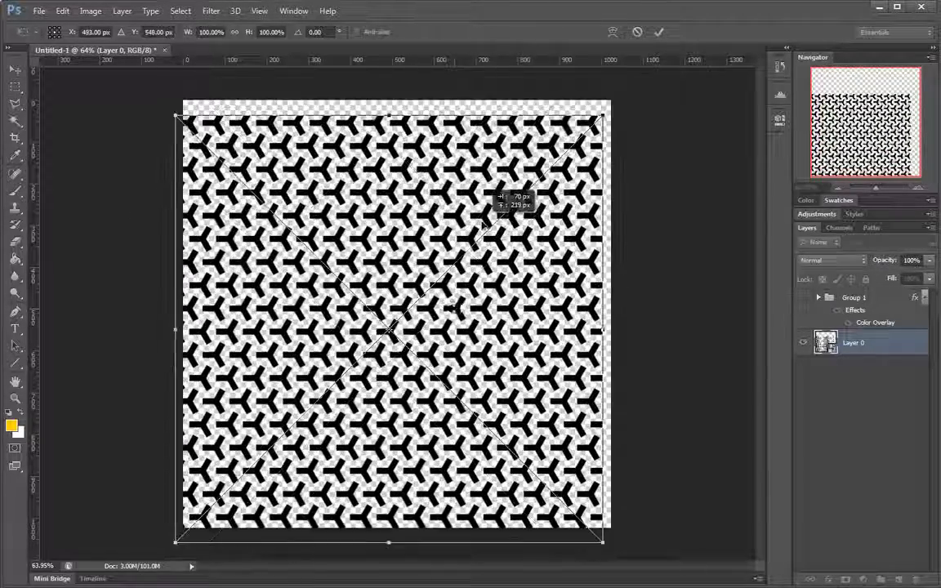
pyautogui.moveTo(603, 117); pyautogui.dragTo(666, 290)
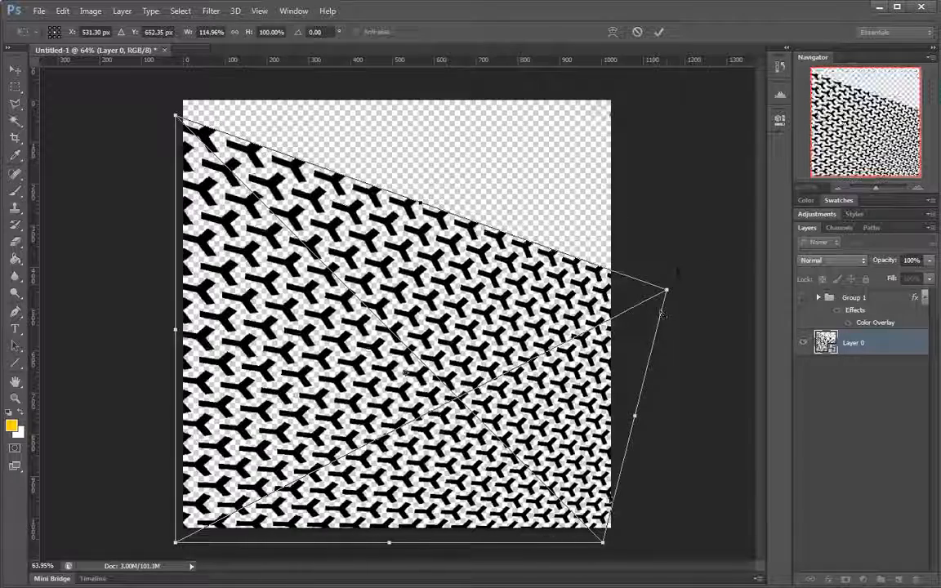
pyautogui.moveTo(603, 542); pyautogui.dragTo(619, 470)
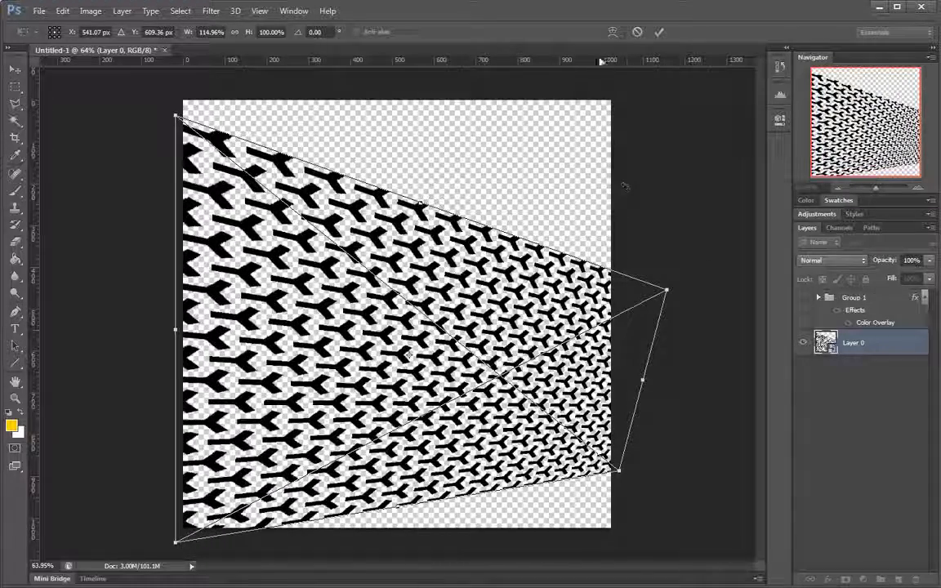
# Step: Warp the smart object freely, bulging its upper edge and pulling its lower-left, upper-left and upper-right corners inward
pyautogui.click(613, 32)
pyautogui.moveTo(530, 245); pyautogui.dragTo(460, 348)
pyautogui.moveTo(175, 541); pyautogui.dragTo(302, 562)
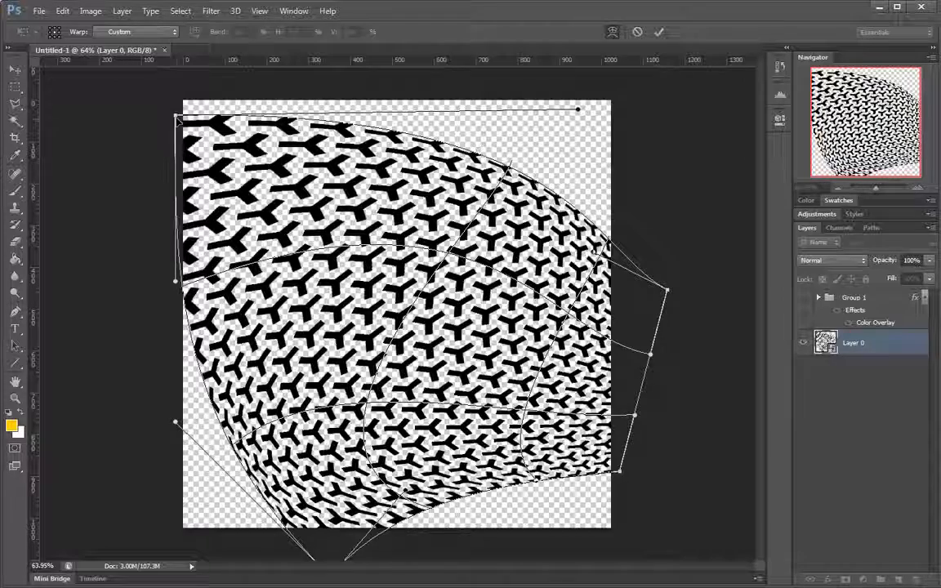
pyautogui.moveTo(175, 116); pyautogui.dragTo(229, 69)
pyautogui.moveTo(667, 290); pyautogui.dragTo(590, 286)
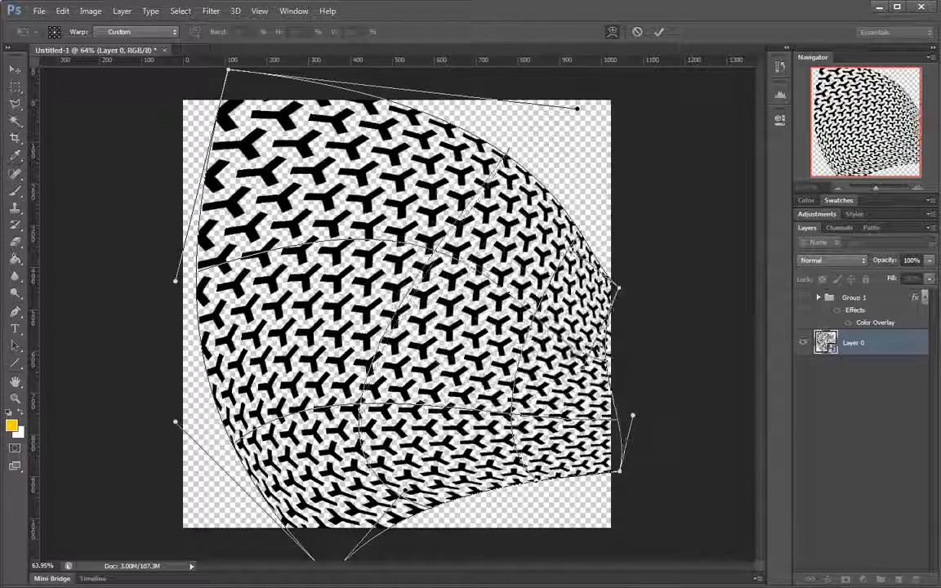
# Step: Pull the warp's right edge inward, stretch its left corners outward, and commit the transformation of Layer 0
pyautogui.moveTo(618, 357); pyautogui.dragTo(515, 361)
pyautogui.moveTo(633, 415); pyautogui.dragTo(588, 400)
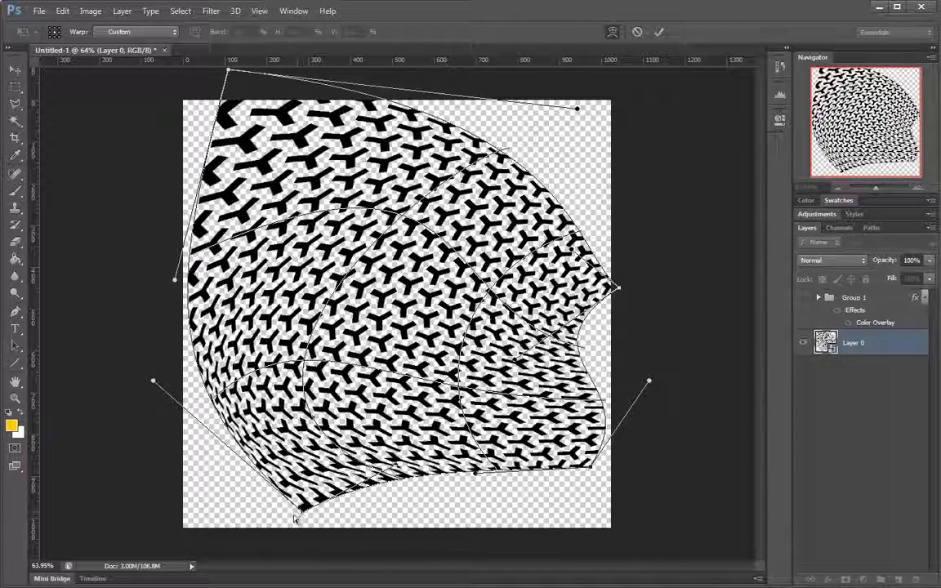
pyautogui.moveTo(302, 509); pyautogui.dragTo(179, 568)
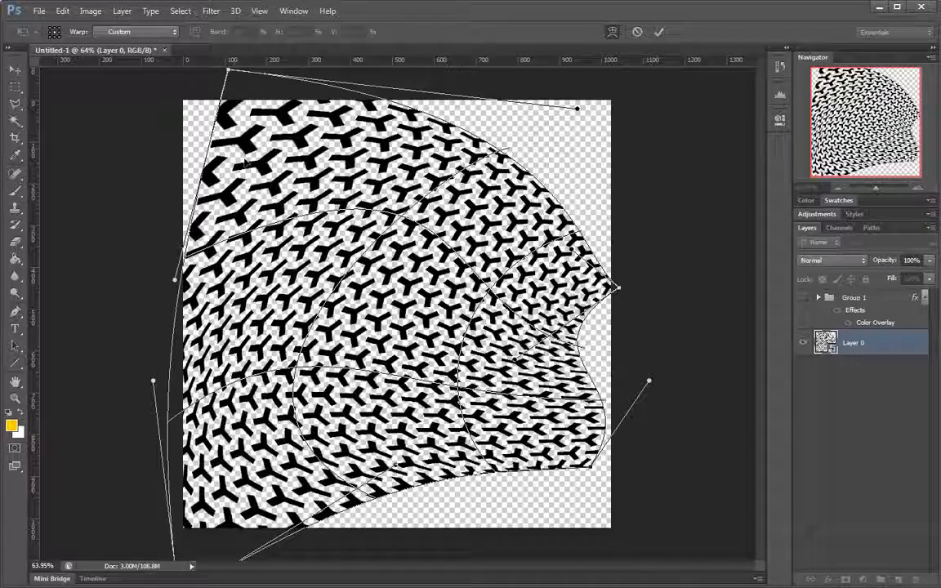
pyautogui.moveTo(219, 146); pyautogui.dragTo(184, 119)
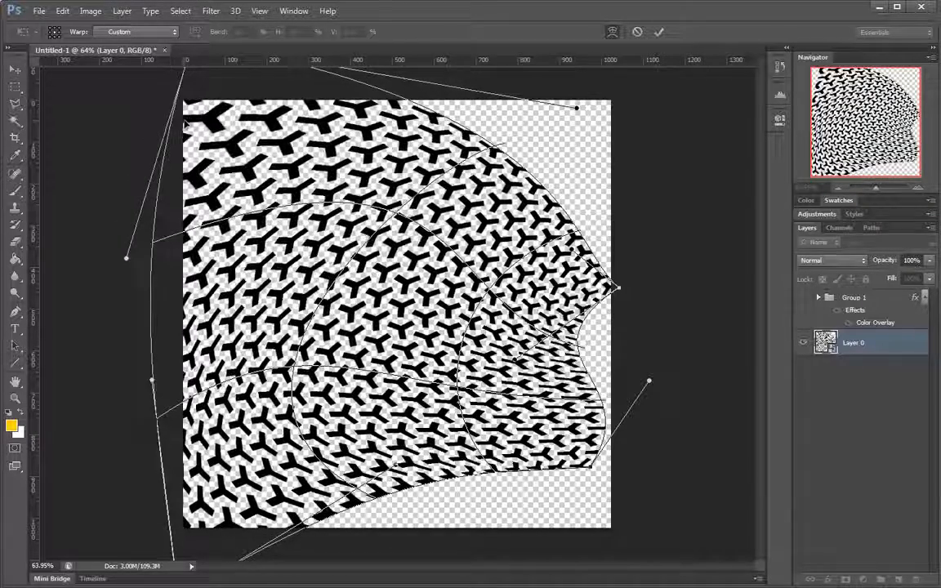
pyautogui.moveTo(619, 289); pyautogui.dragTo(602, 291)
pyautogui.press('Return')
pyautogui.scroll(6, 492, 317)
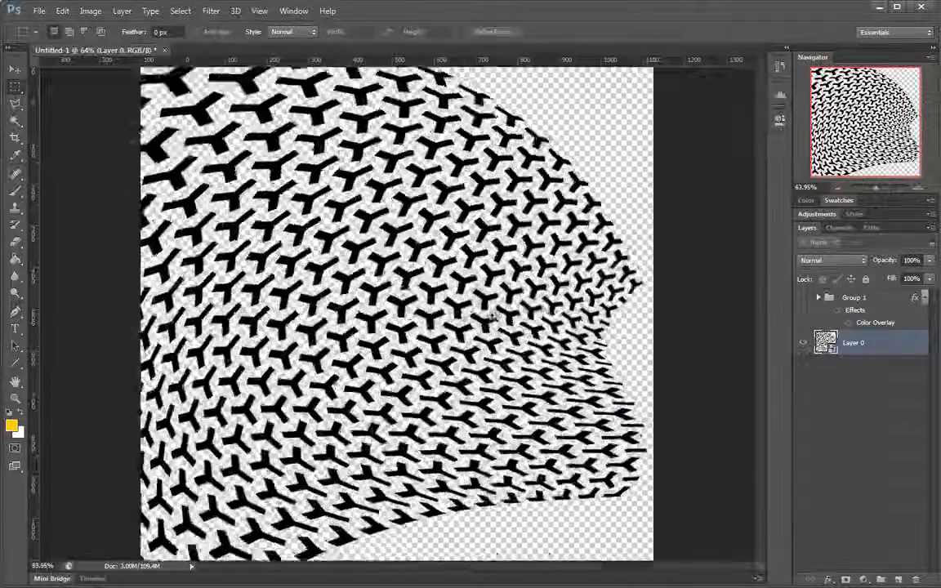
pyautogui.scroll(-6, 539, 302)
pyautogui.scroll(3, 396, 314)
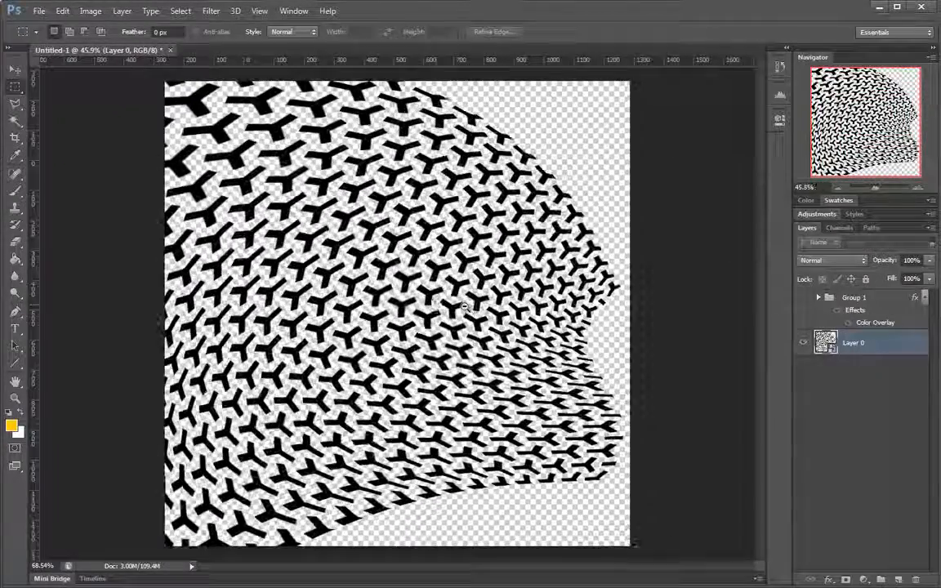
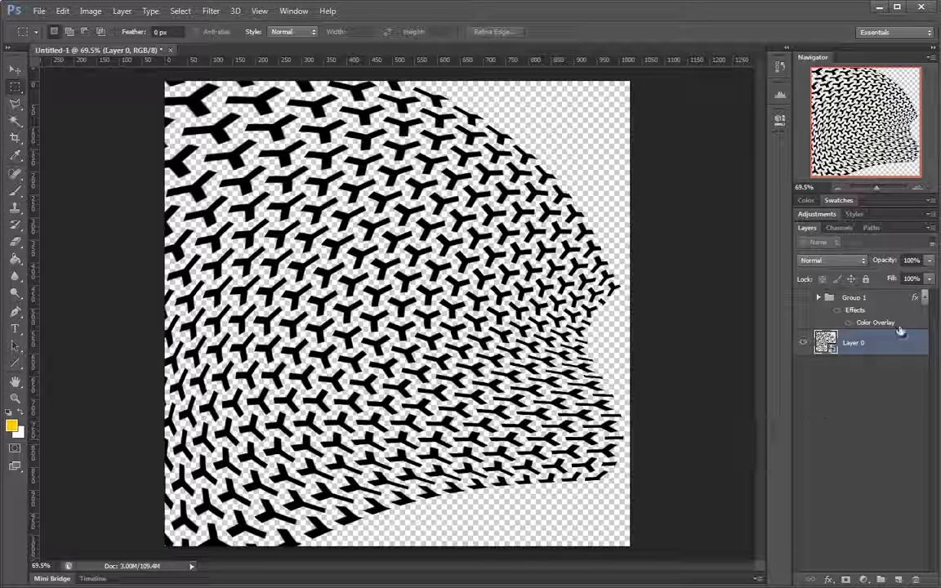
# Step: Open the contents of the Layer 0 smart object and float its document window over the lower part of Untitled-1
pyautogui.doubleClick(823, 342)
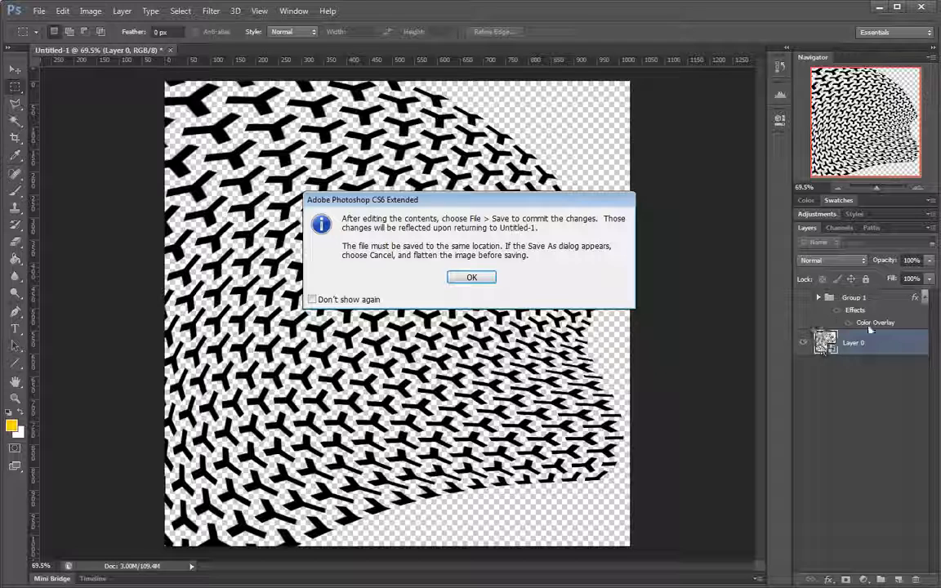
pyautogui.moveTo(414, 200)
pyautogui.mouseDown()
pyautogui.moveTo(369, 212)
pyautogui.moveTo(426, 186)
pyautogui.moveTo(417, 198)
pyautogui.mouseUp()
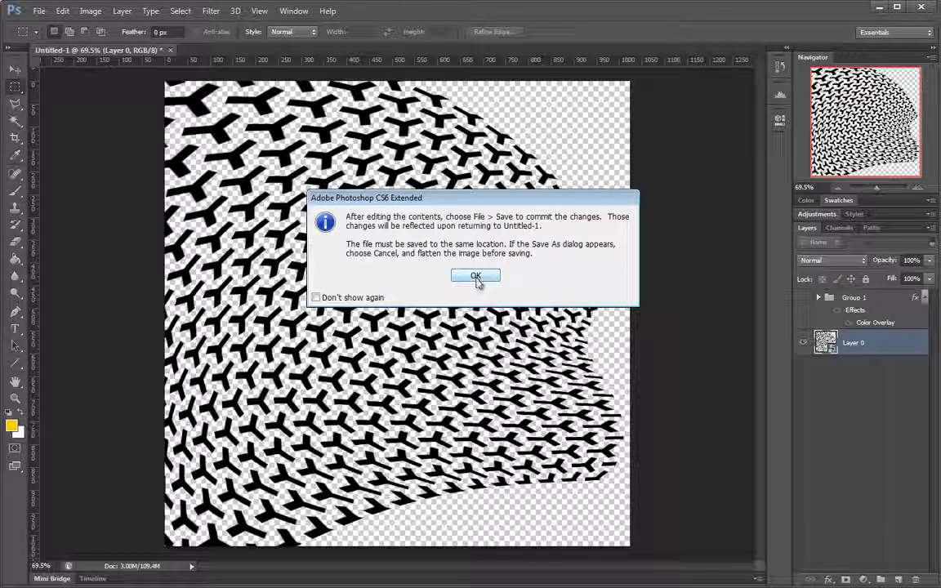
pyautogui.click(478, 276)
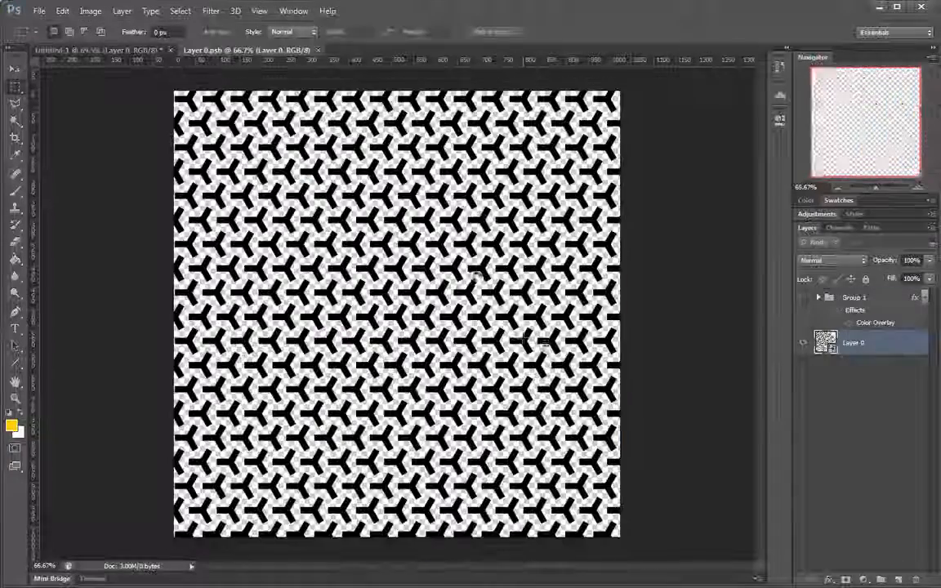
pyautogui.moveTo(279, 52); pyautogui.dragTo(219, 92)
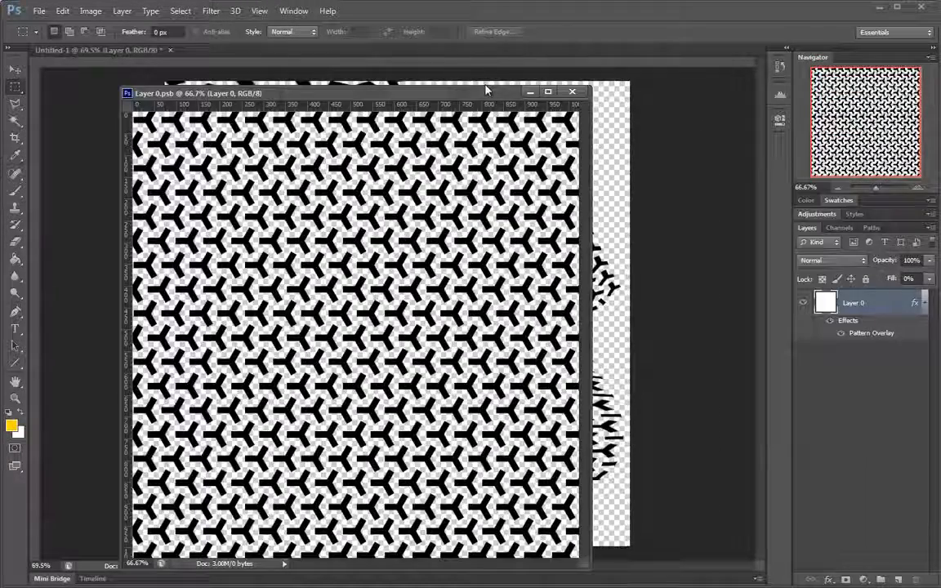
pyautogui.moveTo(489, 87); pyautogui.dragTo(553, 200)
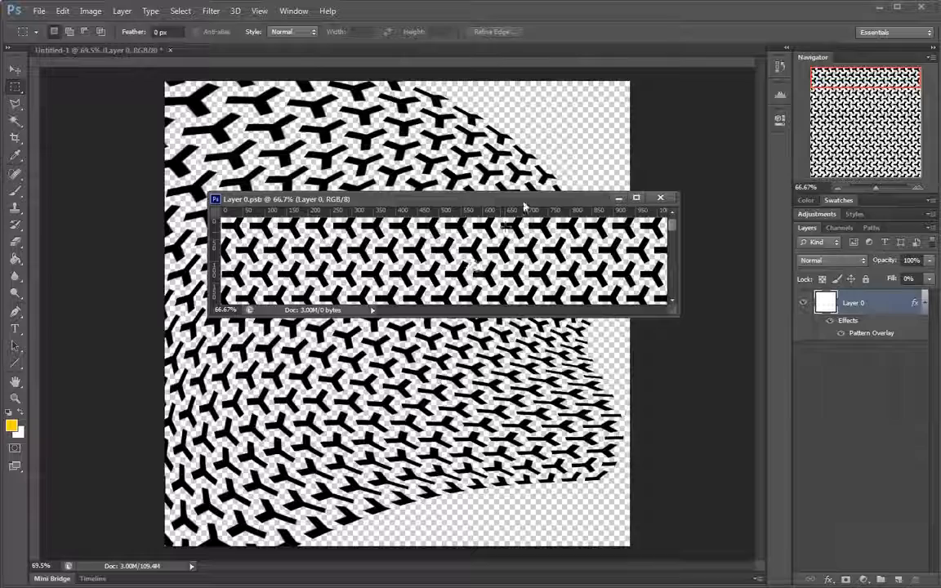
pyautogui.moveTo(525, 206); pyautogui.dragTo(531, 51)
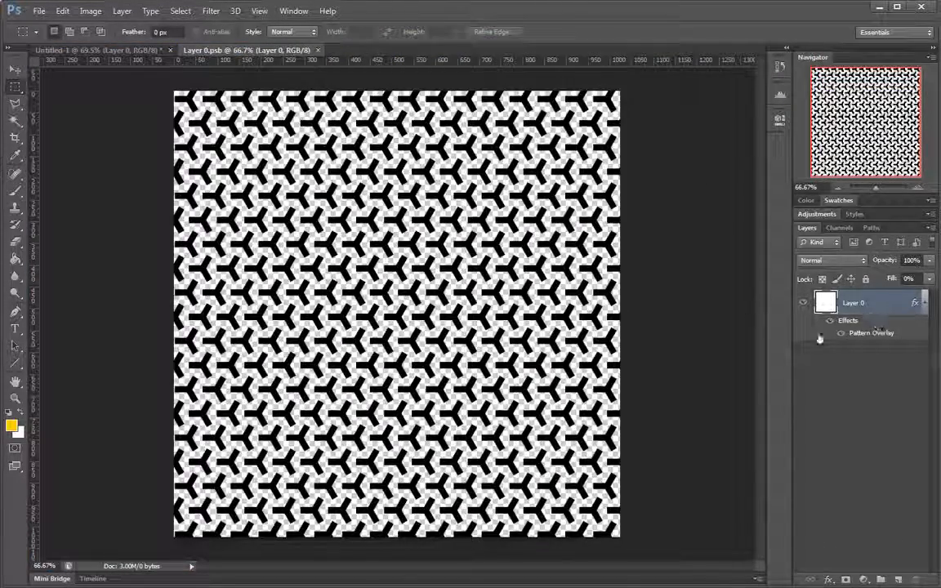
pyautogui.moveTo(270, 51); pyautogui.dragTo(228, 145)
pyautogui.moveTo(410, 141); pyautogui.dragTo(412, 323)
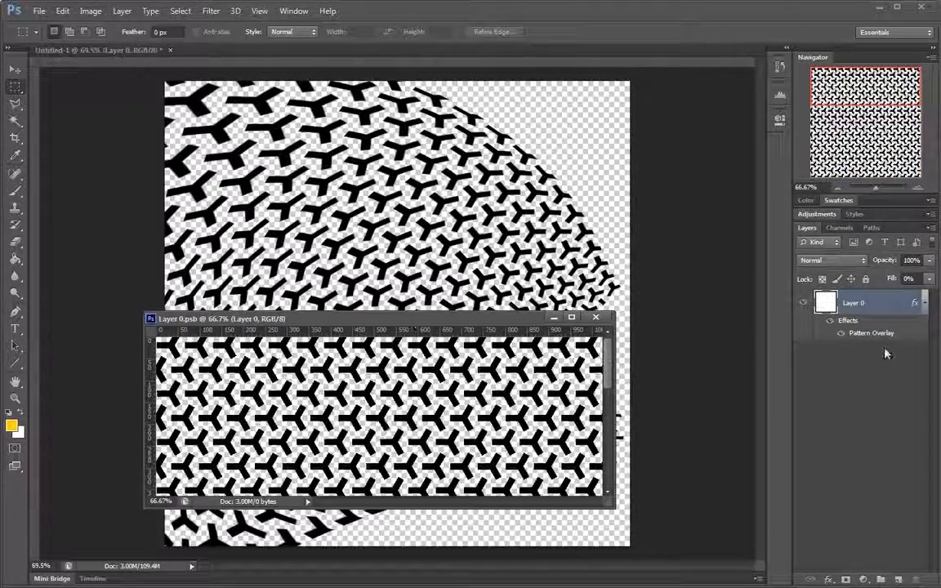
# Step: Set the Pattern Overlay scale to 97% in Layer 0.psb and save the smart object contents
pyautogui.doubleClick(813, 309)
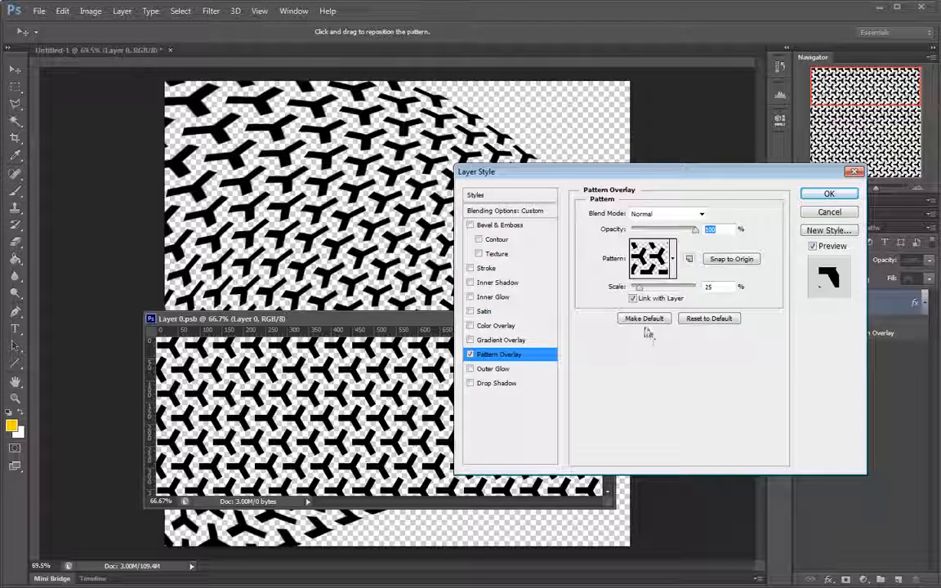
pyautogui.moveTo(654, 294)
pyautogui.mouseDown()
pyautogui.moveTo(676, 294)
pyautogui.moveTo(663, 293)
pyautogui.mouseUp()
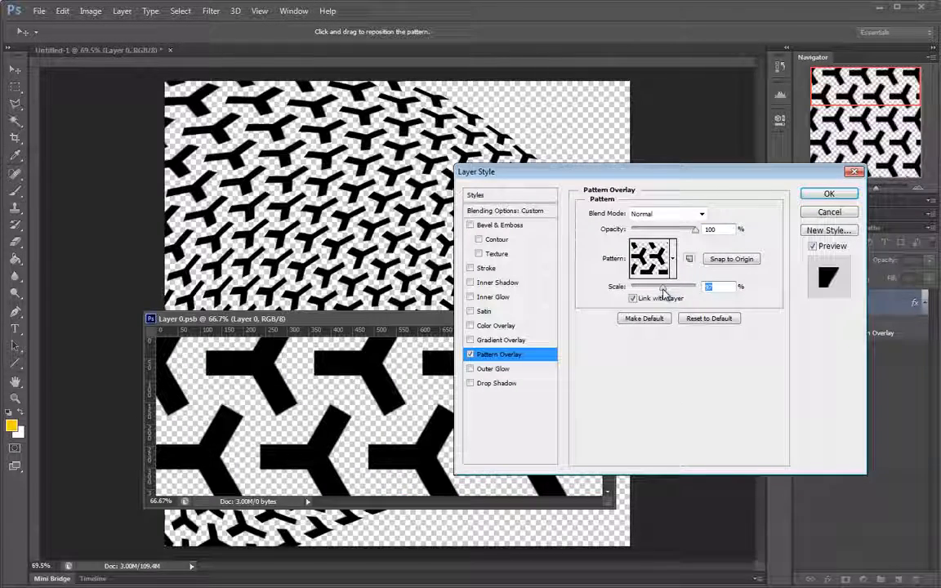
pyautogui.click(827, 194)
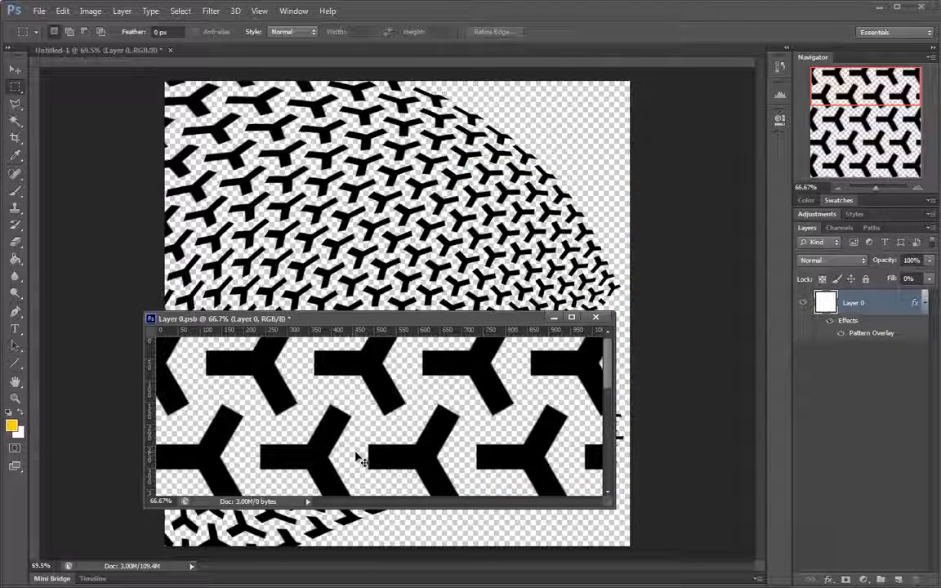
pyautogui.hotkey('ctrl', 's')
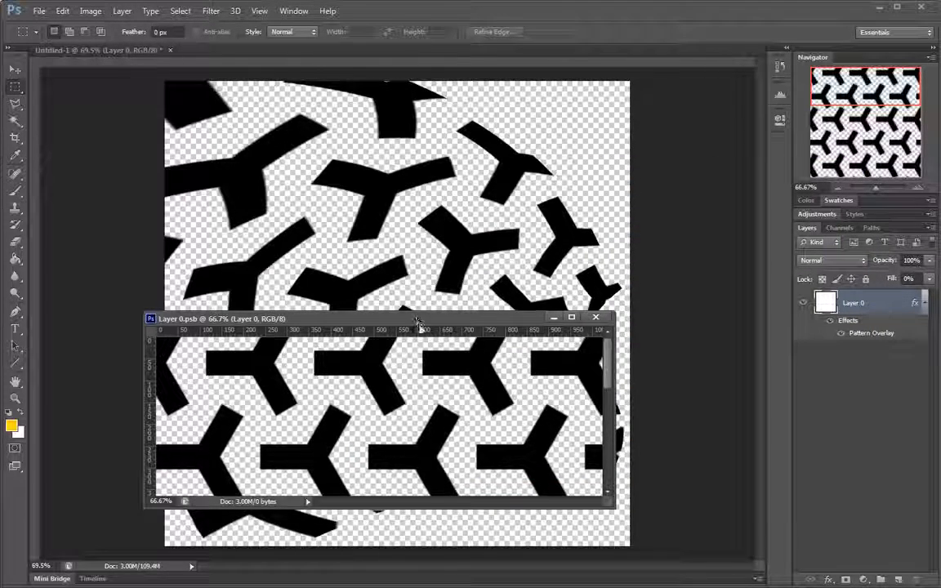
pyautogui.moveTo(418, 323); pyautogui.dragTo(469, 276)
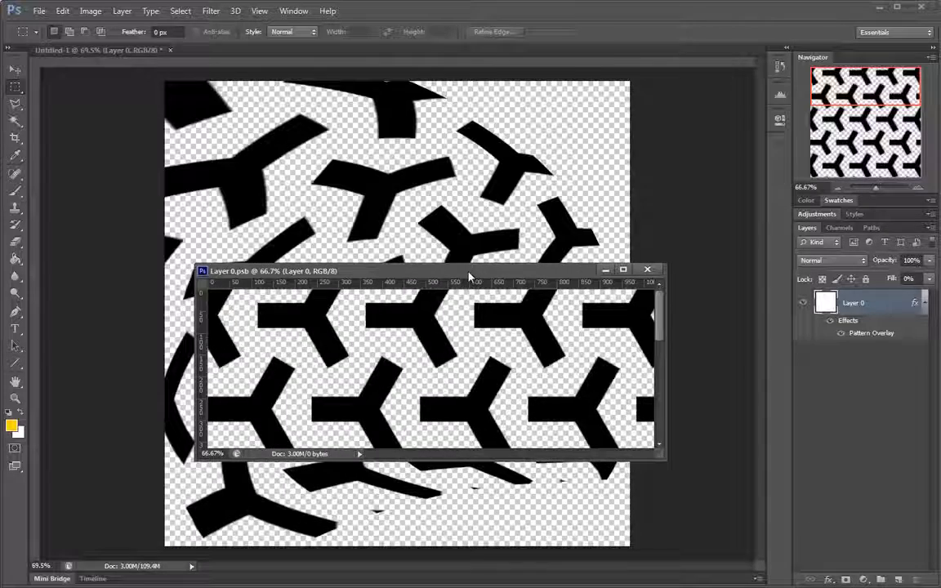
# Step: Reduce the Pattern Overlay scale in Layer 0.psb to 5% and save the smart object contents
pyautogui.doubleClick(871, 333)
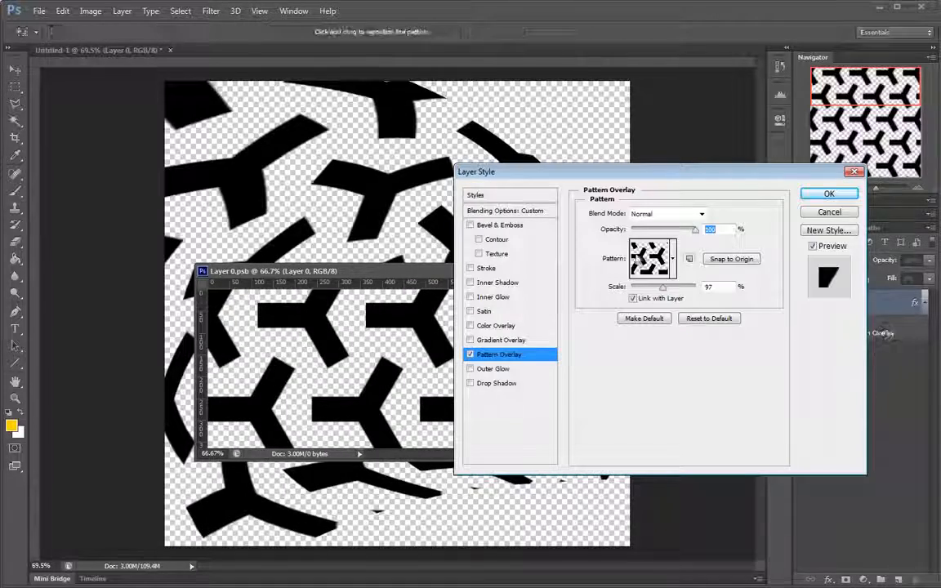
pyautogui.moveTo(662, 287); pyautogui.dragTo(634, 291)
pyautogui.press('Up')
pyautogui.press('Up')
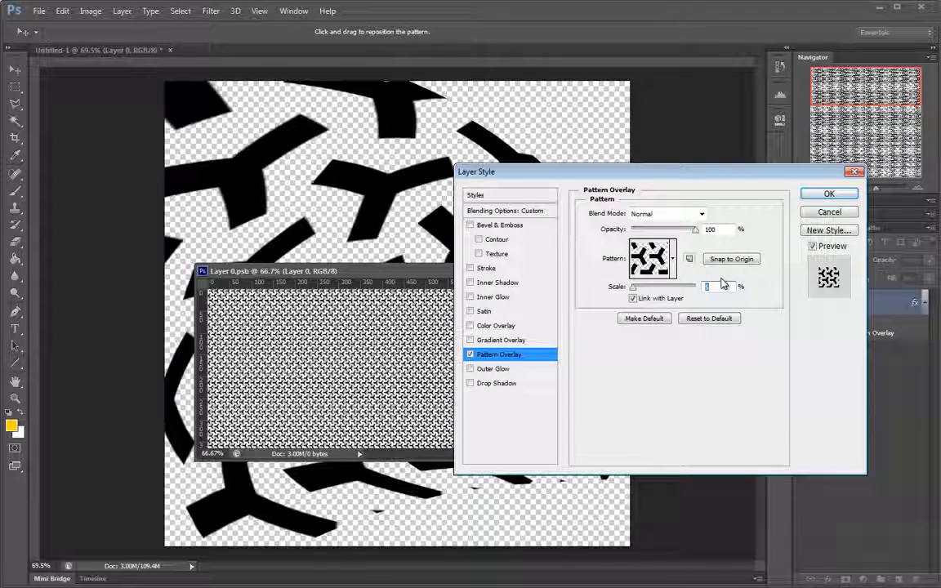
pyautogui.press('Return')
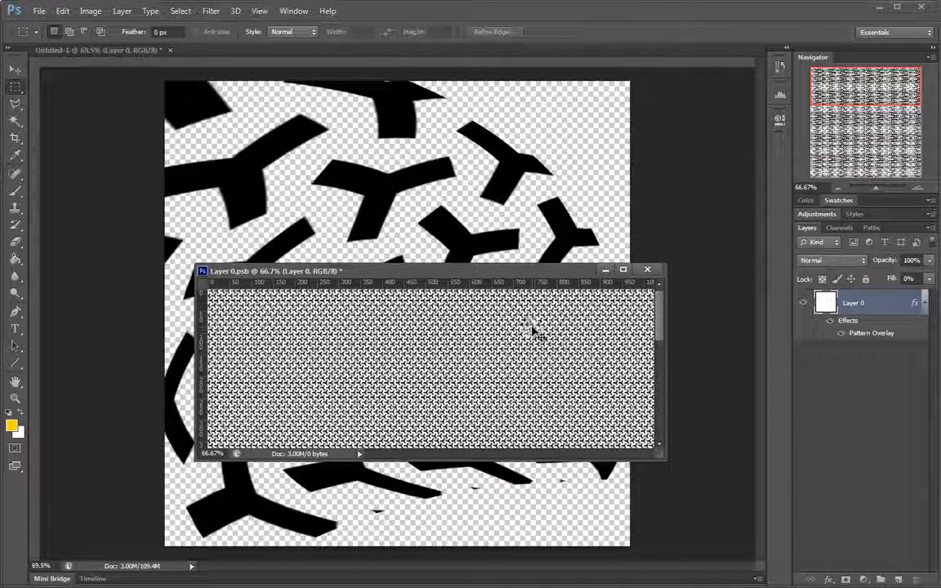
pyautogui.hotkey('ctrl', 's')
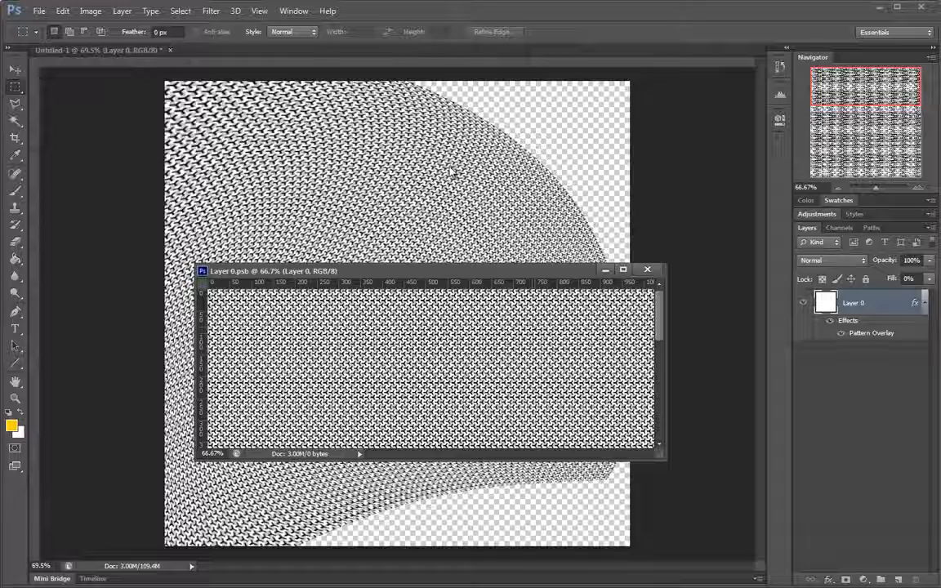
# Step: Dock the Layer 0.psb window beside the main document and return to Untitled-1 to inspect the updated pattern
pyautogui.moveTo(580, 273); pyautogui.dragTo(537, 382)
pyautogui.click(521, 209)
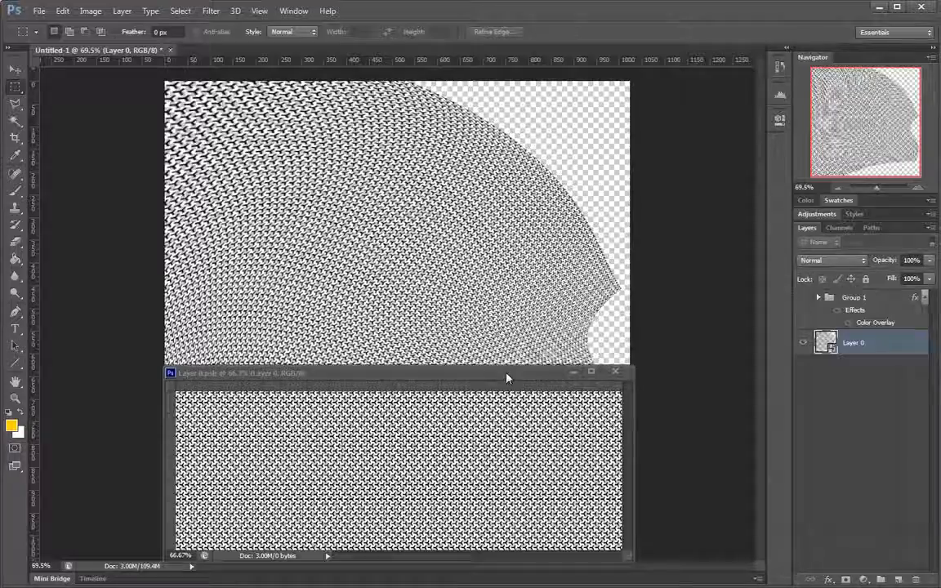
pyautogui.moveTo(507, 379); pyautogui.dragTo(425, 49)
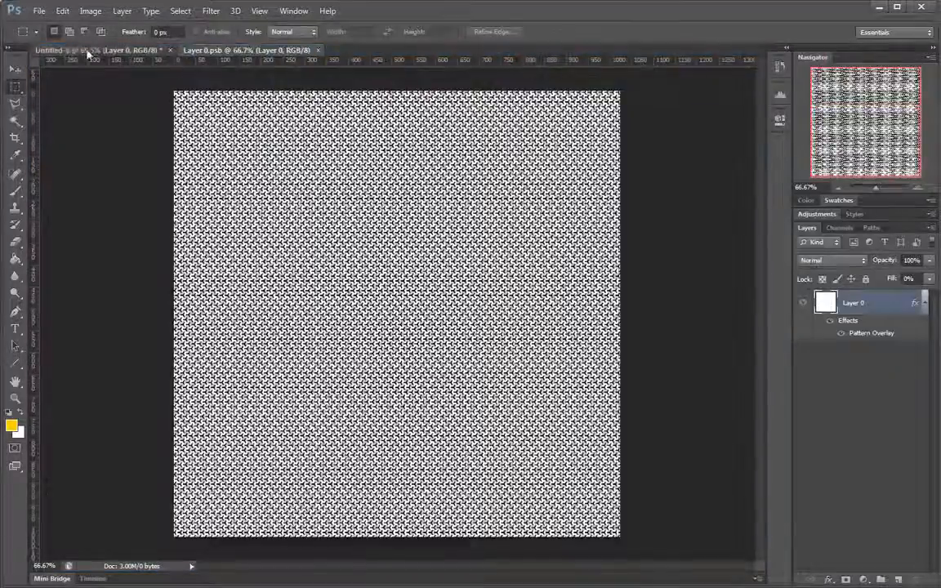
pyautogui.click(89, 51)
pyautogui.moveTo(486, 297); pyautogui.dragTo(564, 288)
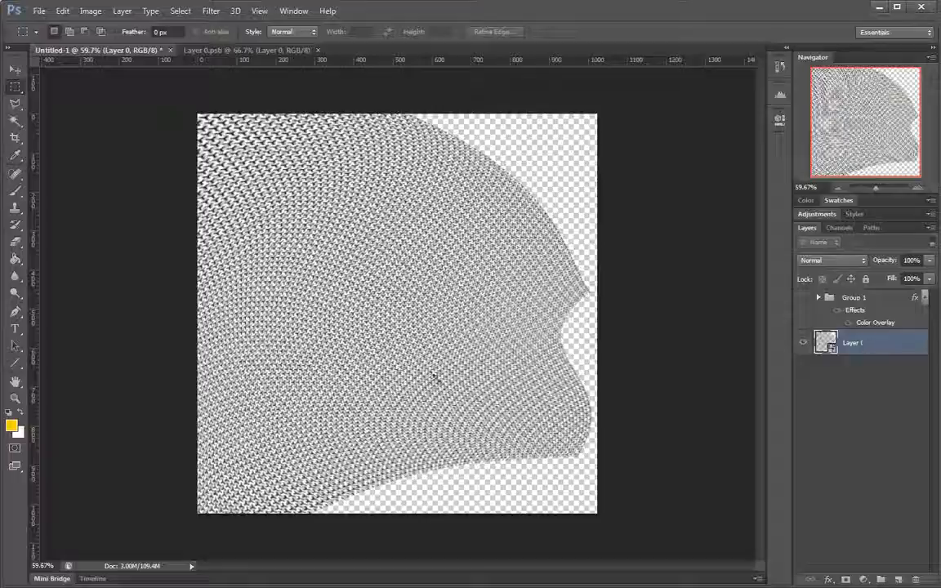
pyautogui.moveTo(435, 378)
pyautogui.mouseDown()
pyautogui.moveTo(590, 368)
pyautogui.moveTo(436, 384)
pyautogui.moveTo(449, 383)
pyautogui.mouseUp()
# Step: Add a Gradient Overlay to the Layer 0 smart object using the Foreground to Background preset
pyautogui.doubleClick(905, 344)
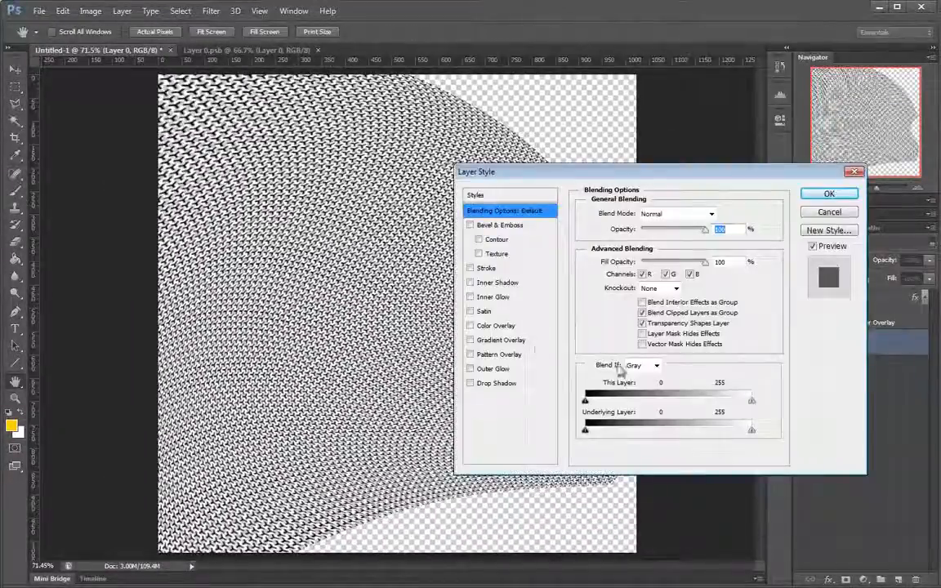
pyautogui.click(503, 342)
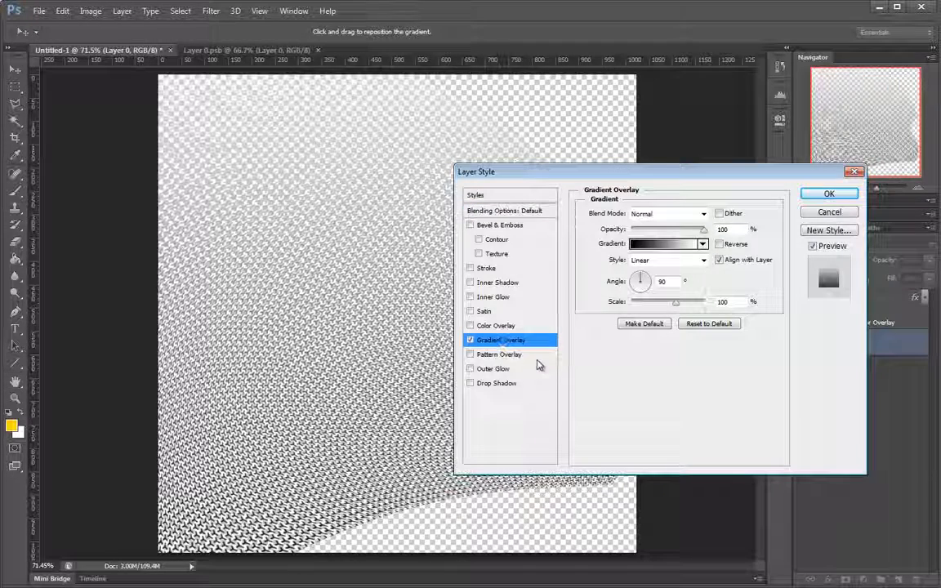
pyautogui.click(690, 244)
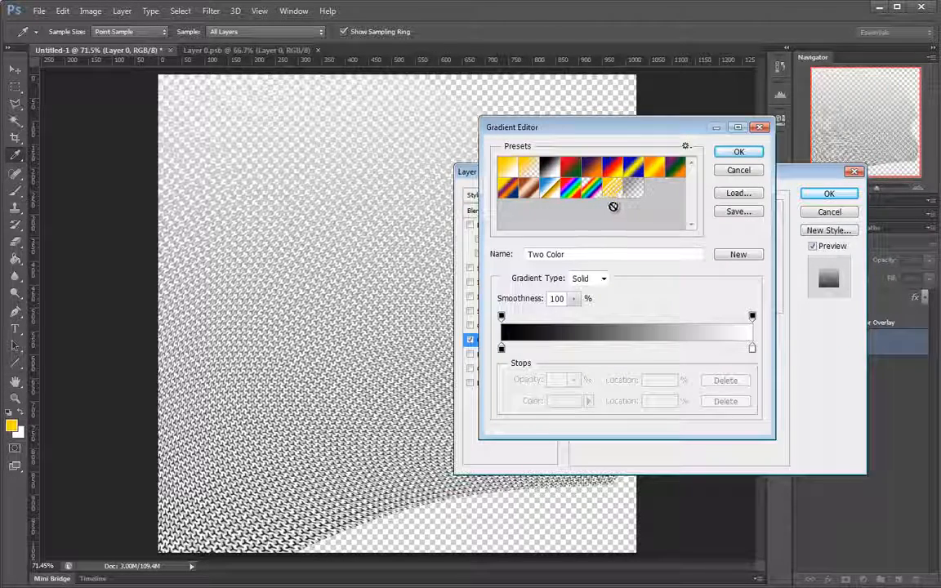
pyautogui.click(506, 167)
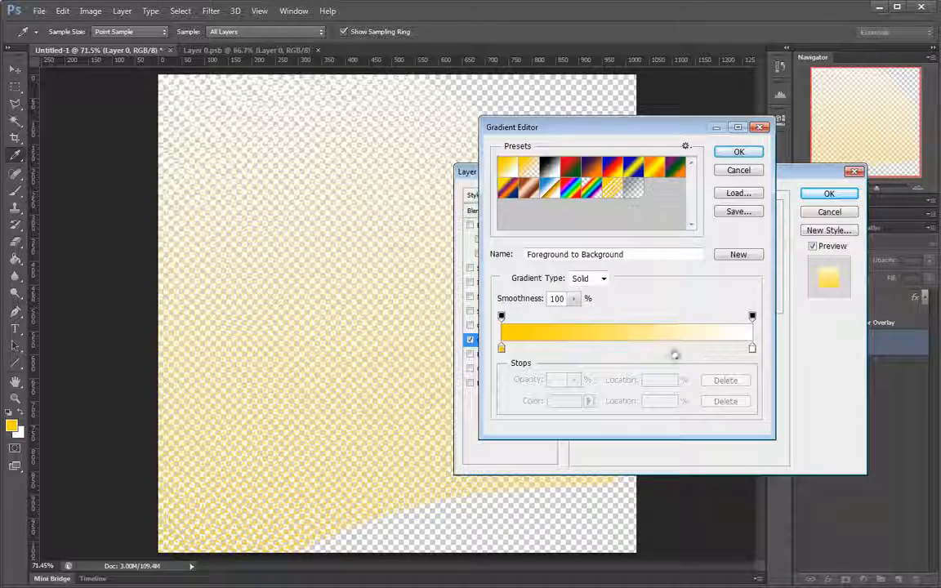
# Step: Add a color stop at 55% of the gradient and set it to orange, ff6631
pyautogui.click(638, 349)
pyautogui.click(563, 400)
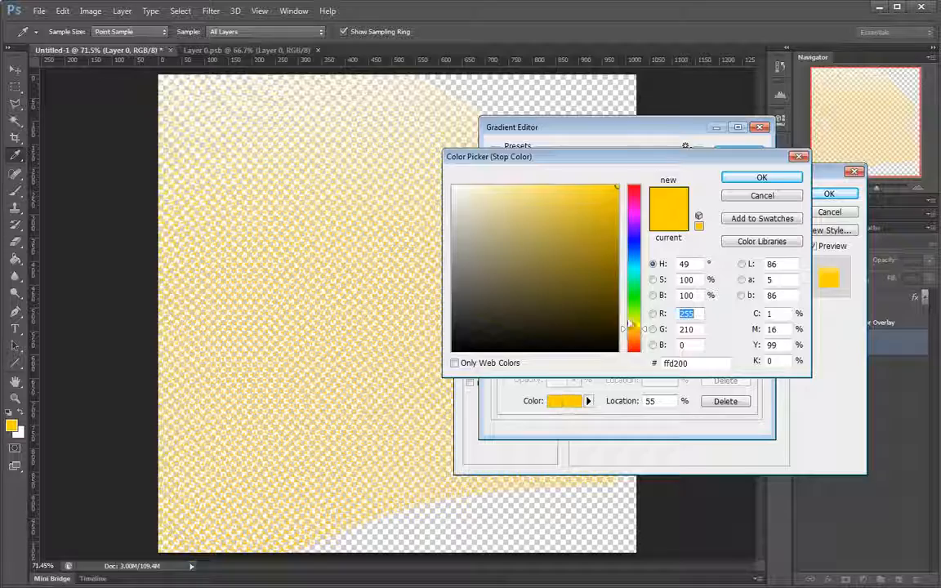
pyautogui.click(634, 345)
pyautogui.moveTo(560, 192)
pyautogui.mouseDown()
pyautogui.moveTo(556, 185)
pyautogui.moveTo(587, 185)
pyautogui.mouseUp()
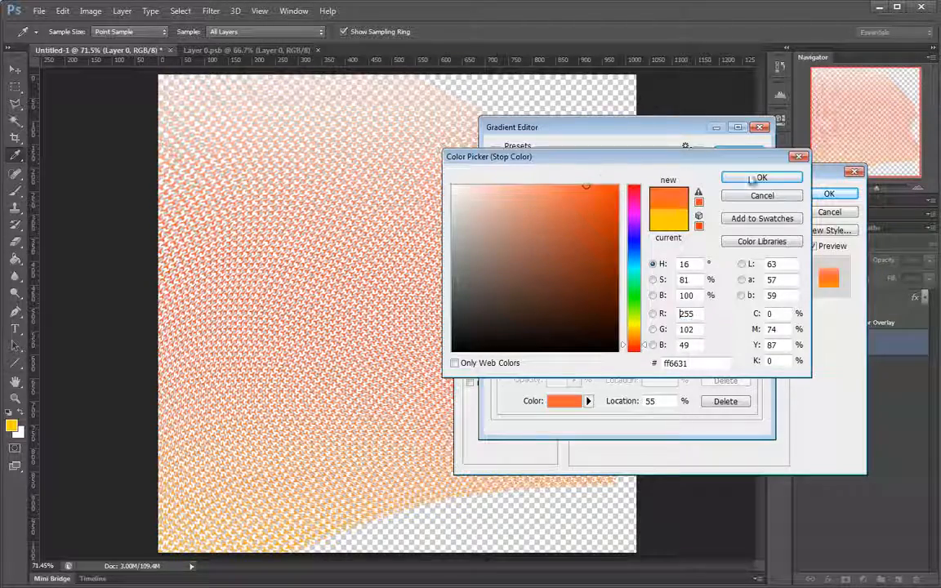
pyautogui.click(752, 179)
# Step: Set the gradient's end stop at 100% to dark magenta, 843461, and apply the Gradient Overlay to Layer 0
pyautogui.click(752, 350)
pyautogui.click(577, 402)
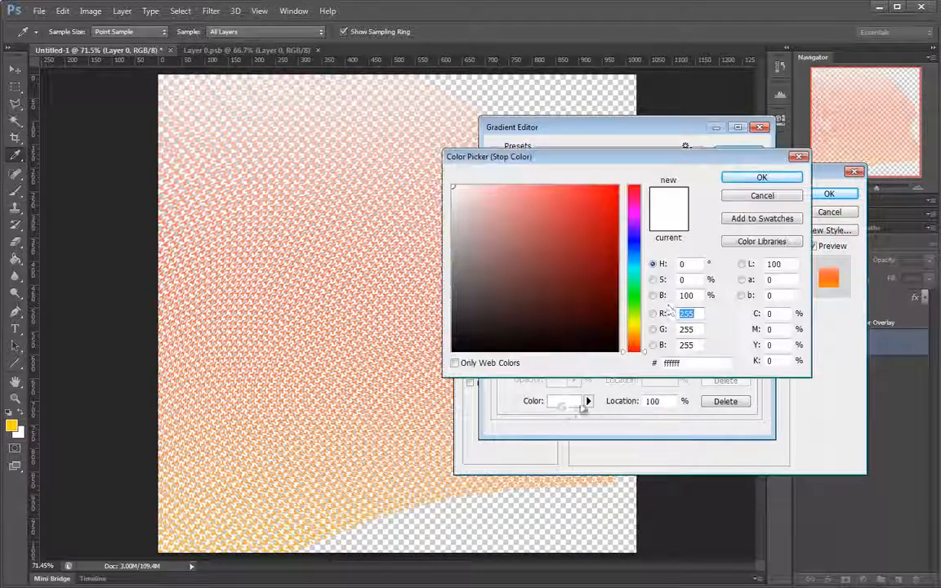
pyautogui.click(634, 201)
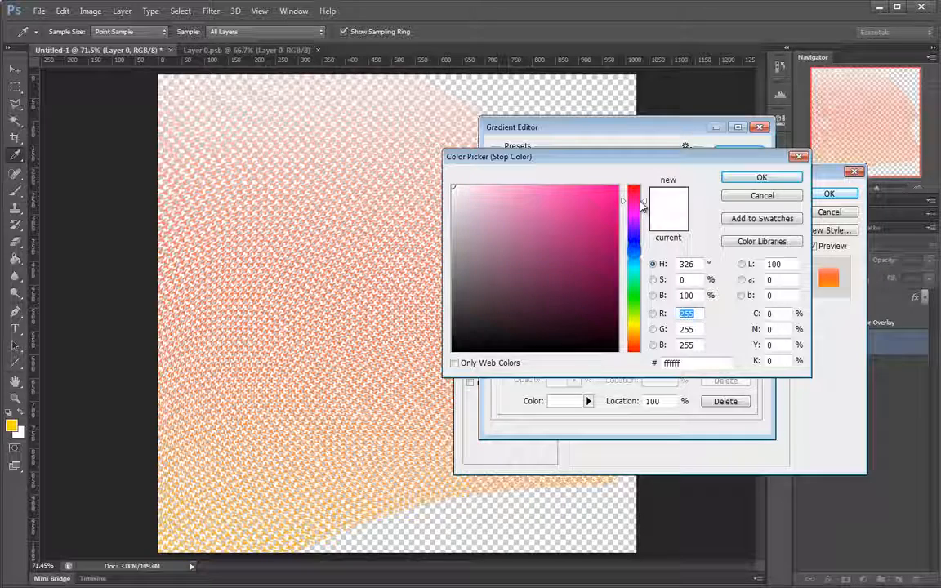
pyautogui.click(553, 266)
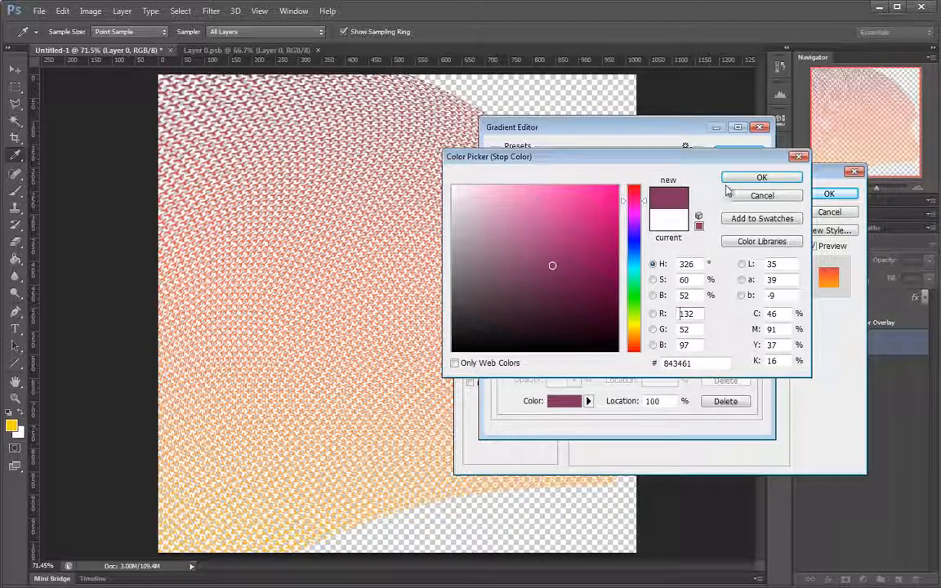
pyautogui.click(748, 178)
pyautogui.click(740, 151)
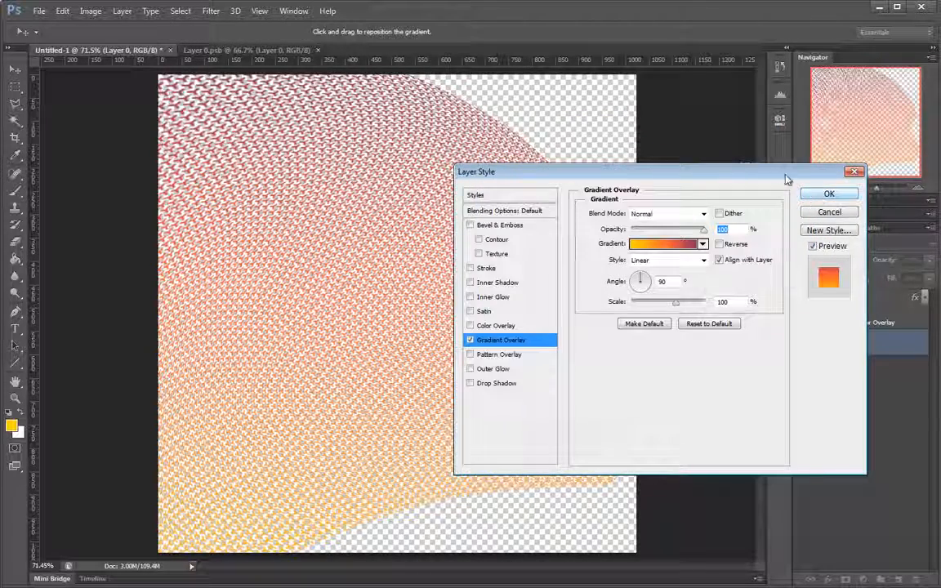
pyautogui.moveTo(786, 177); pyautogui.dragTo(485, 194)
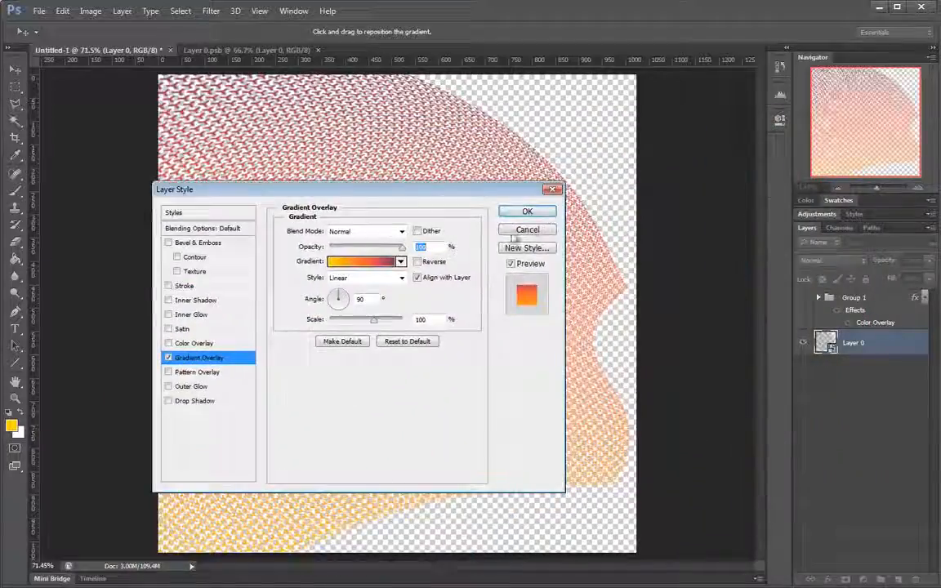
pyautogui.click(531, 213)
pyautogui.moveTo(452, 299)
pyautogui.mouseDown()
pyautogui.moveTo(516, 300)
pyautogui.moveTo(409, 290)
pyautogui.moveTo(445, 280)
pyautogui.mouseUp()
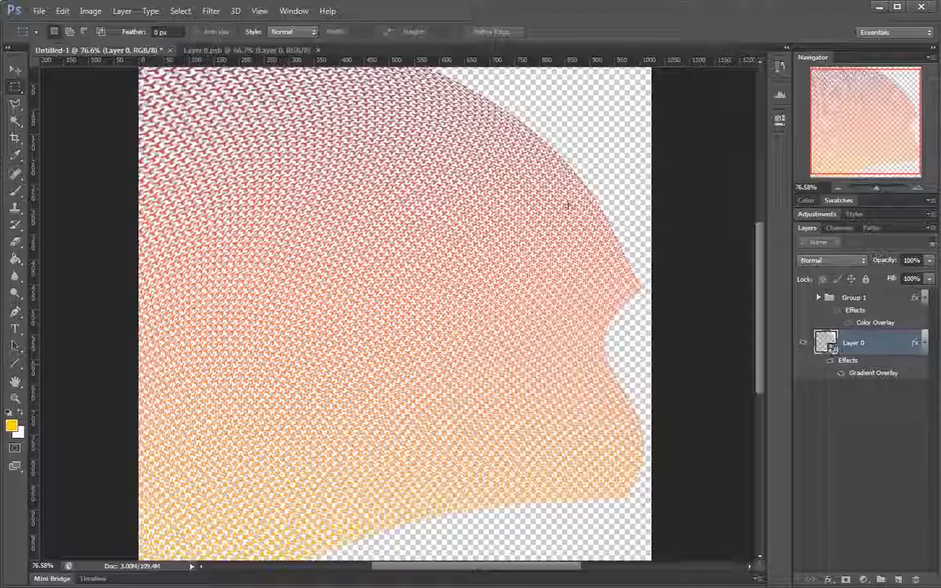
pyautogui.moveTo(567, 206); pyautogui.dragTo(429, 223)
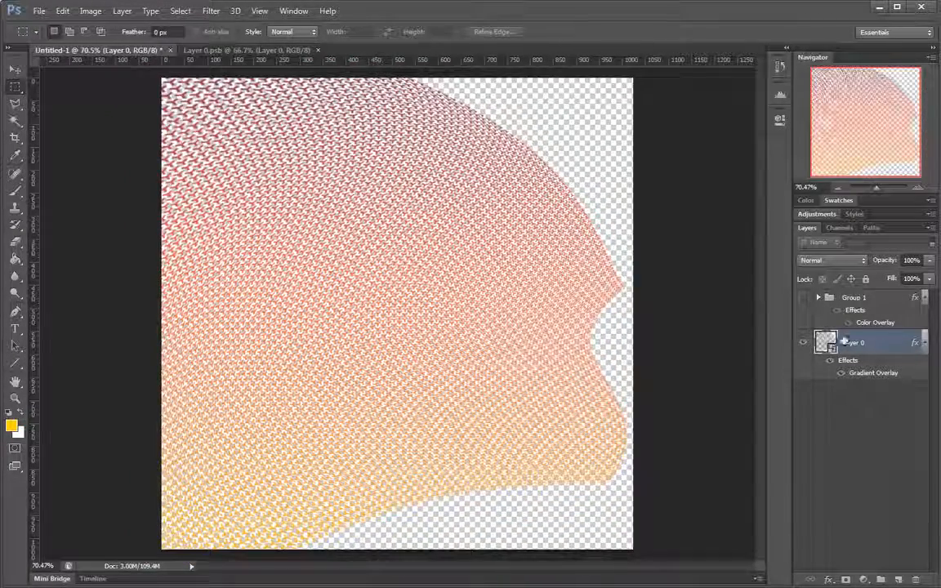
# Step: Create a new layer above Layer 0 and fill it with white
pyautogui.click(899, 579)
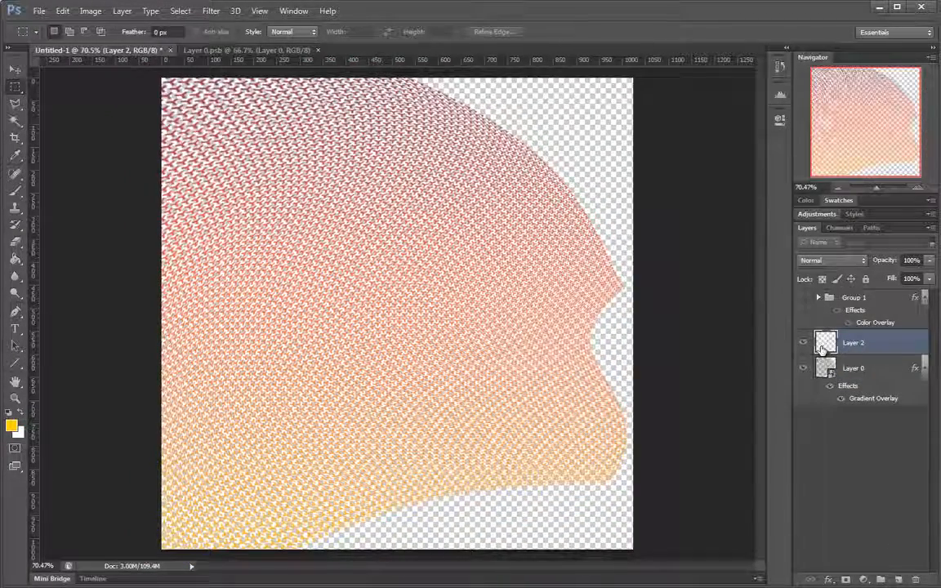
pyautogui.hotkey('shift', 'F5')
pyautogui.click(541, 212)
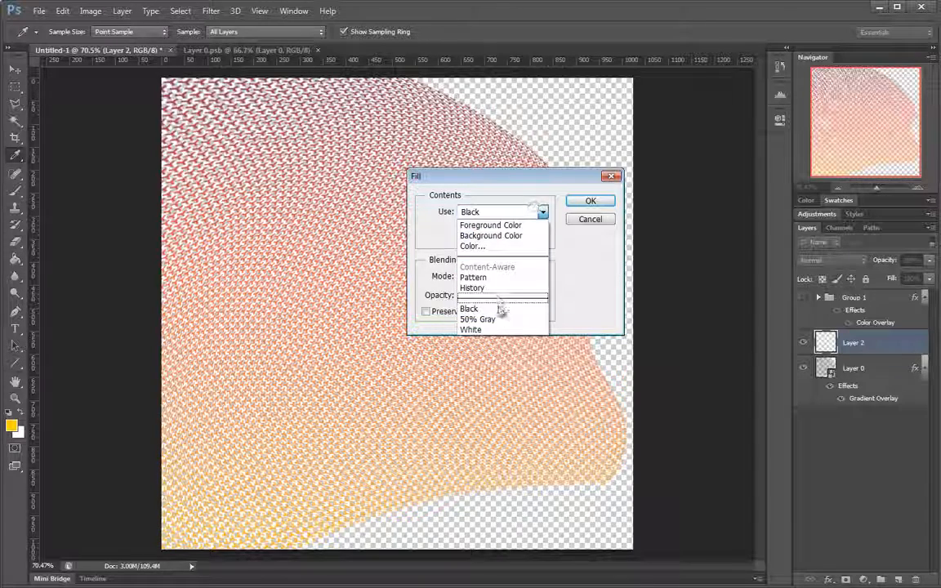
pyautogui.click(470, 330)
pyautogui.click(590, 200)
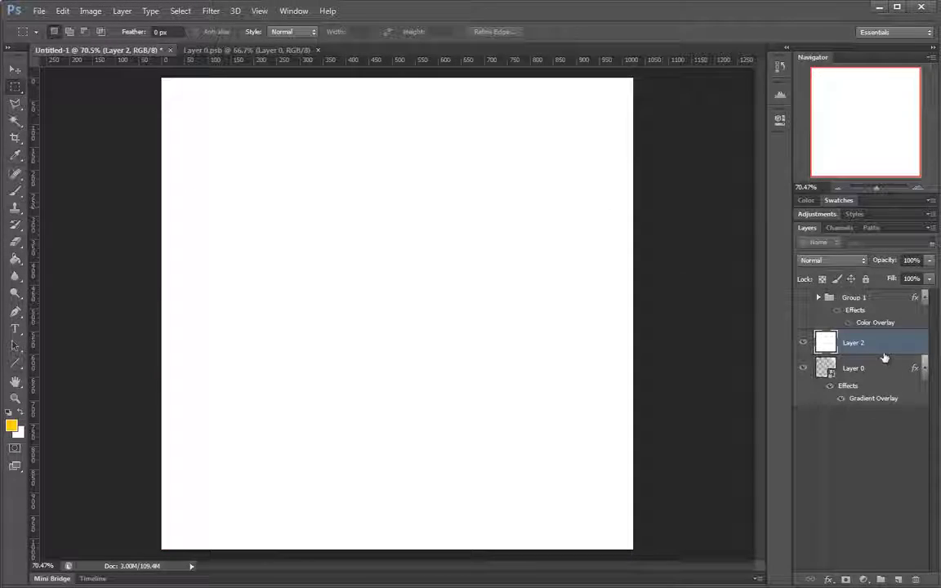
# Step: Add a Pattern Overlay with the black three-armed-shape pattern to Layer 2 and scale it down to a fine, small repeat
pyautogui.doubleClick(879, 349)
pyautogui.click(196, 372)
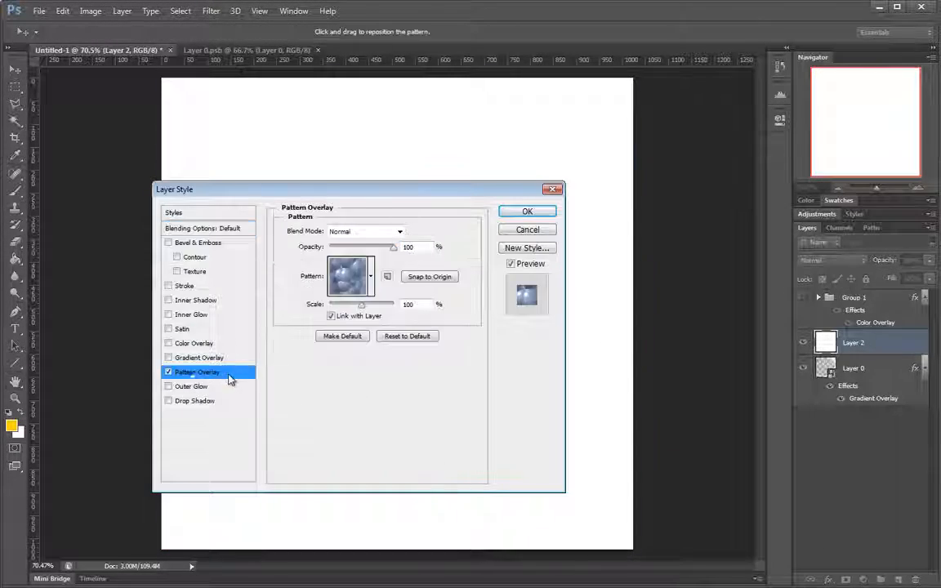
pyautogui.click(371, 279)
pyautogui.click(388, 494)
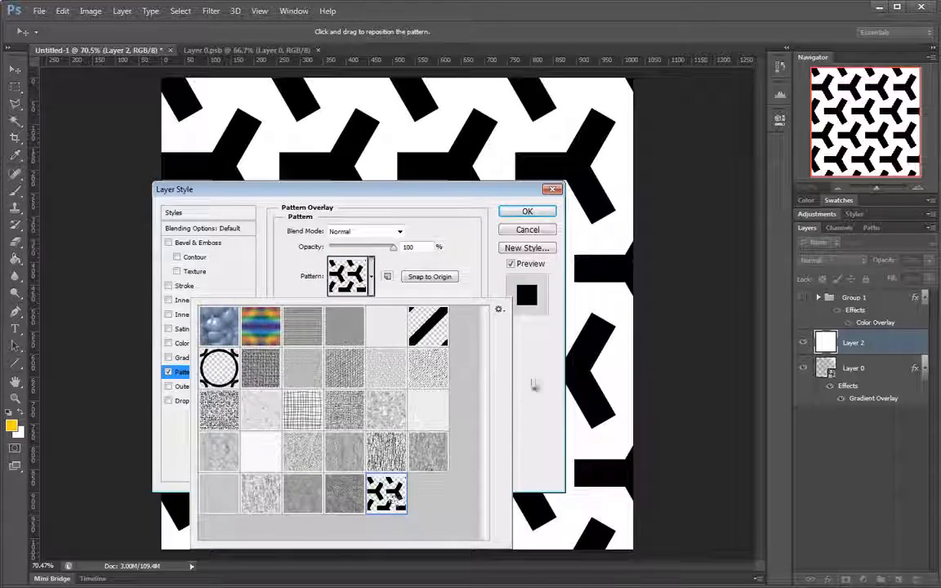
pyautogui.click(521, 390)
pyautogui.moveTo(336, 305); pyautogui.dragTo(334, 305)
pyautogui.press('Up')
pyautogui.press('Up')
pyautogui.press('Up')
pyautogui.press('Up')
pyautogui.press('Up')
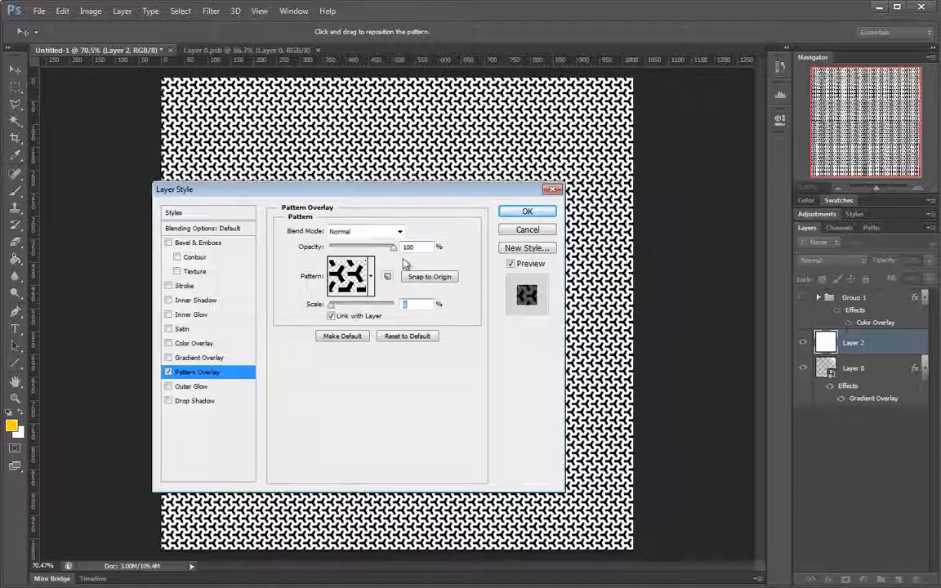
pyautogui.moveTo(405, 208); pyautogui.dragTo(488, 232)
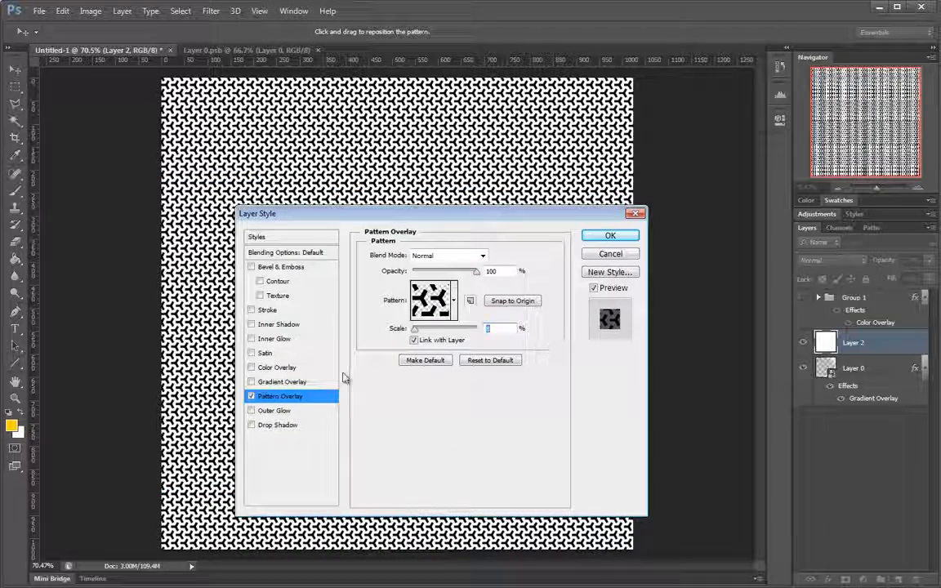
# Step: Add a Gradient Overlay to Layer 2 above the Pattern Overlay and set its blend mode to Screen
pyautogui.click(252, 381)
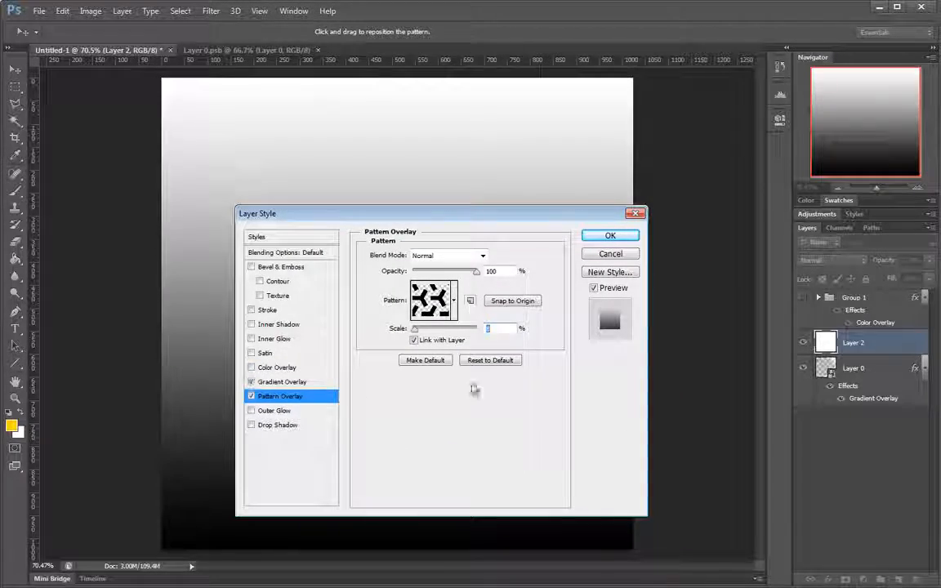
pyautogui.click(282, 382)
pyautogui.click(484, 256)
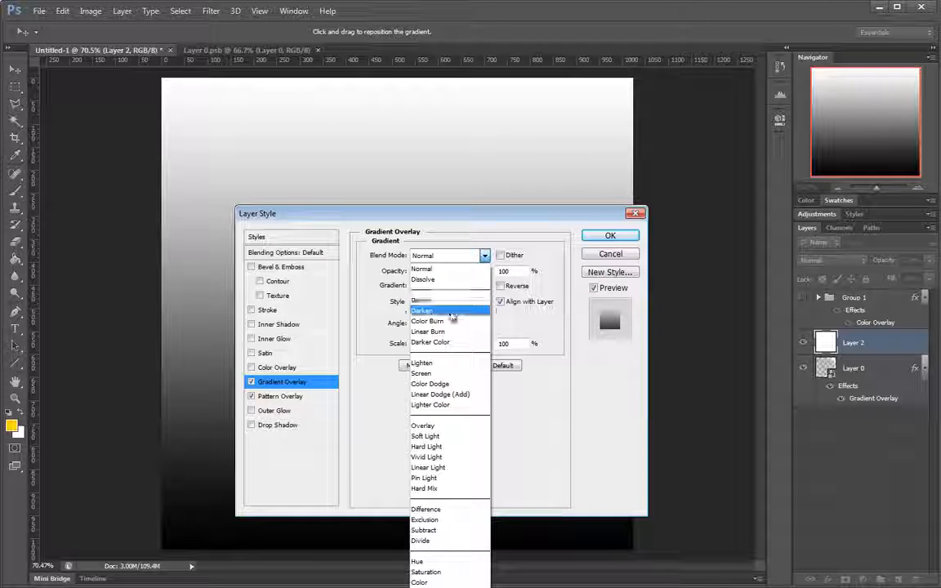
pyautogui.click(441, 373)
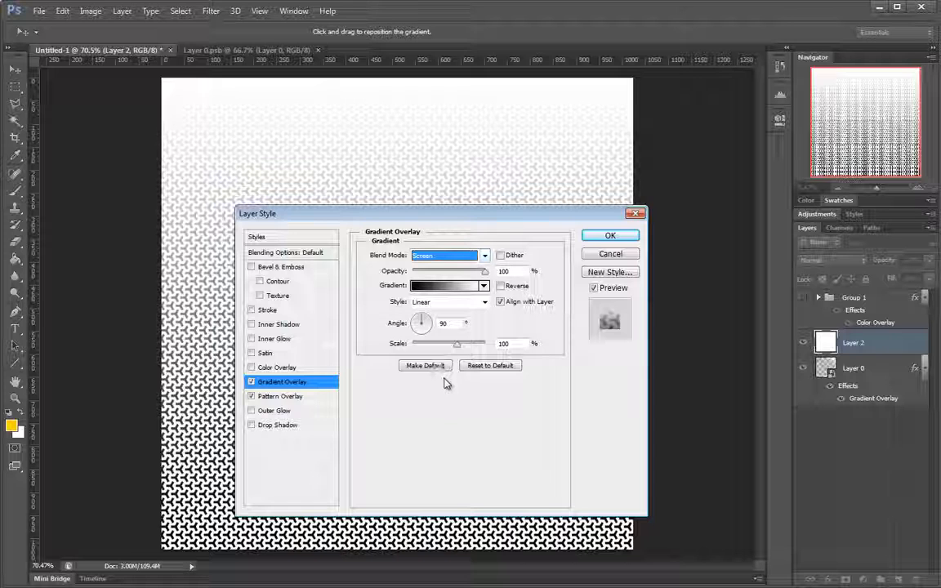
pyautogui.moveTo(375, 213); pyautogui.dragTo(325, 224)
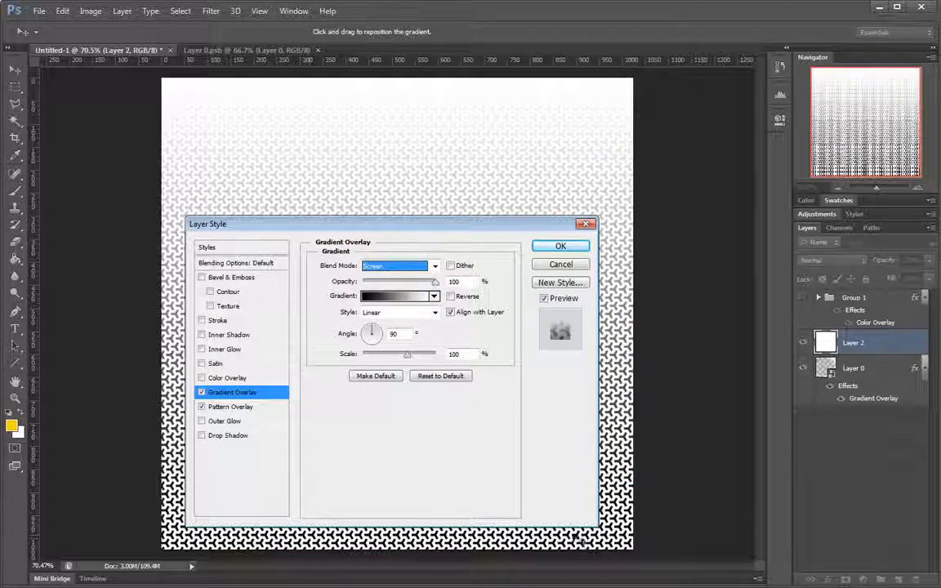
pyautogui.moveTo(495, 225); pyautogui.dragTo(519, 191)
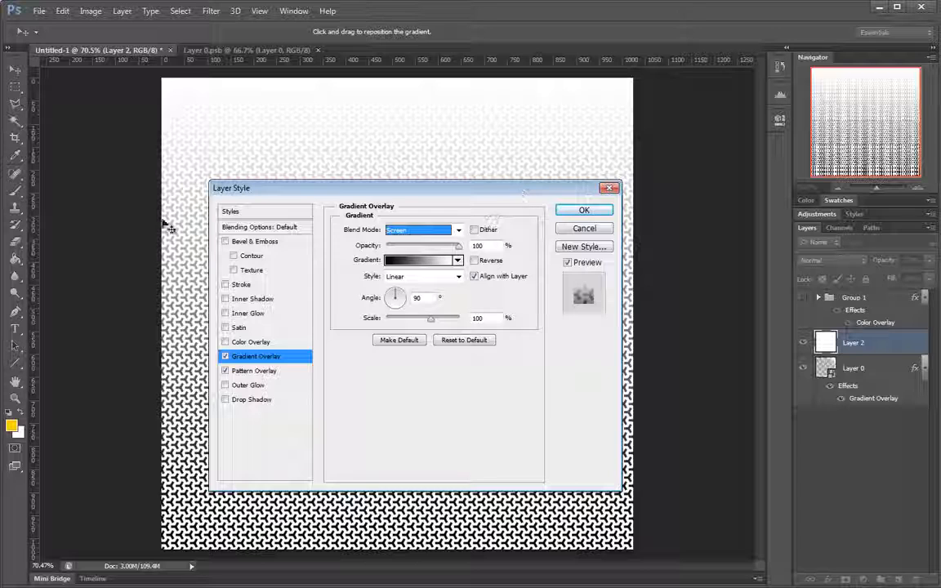
# Step: Set the Gradient Overlay's start stop at 0% to red, ff0000, keep the Screen blend mode, and apply the layer style to Layer 2
pyautogui.click(392, 261)
pyautogui.click(501, 348)
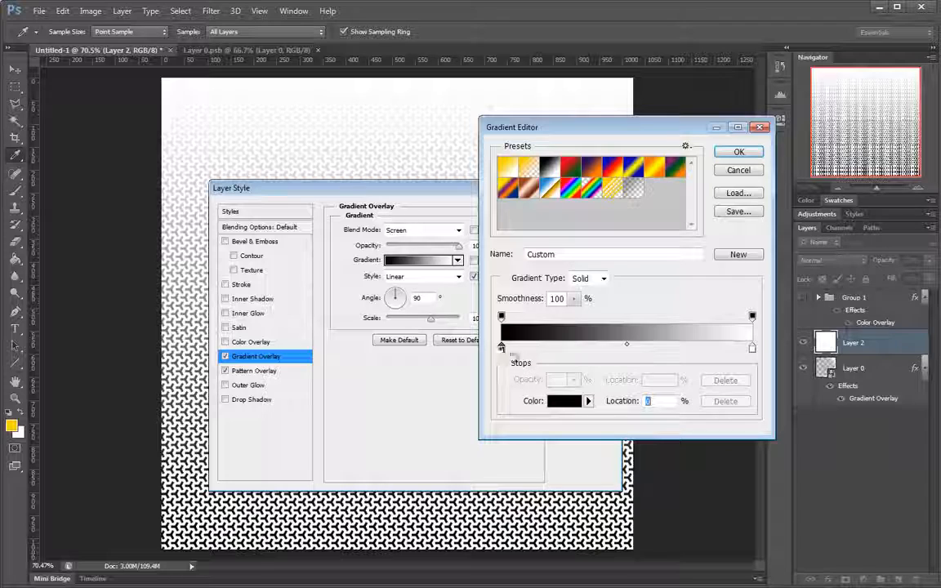
pyautogui.click(564, 401)
pyautogui.click(618, 187)
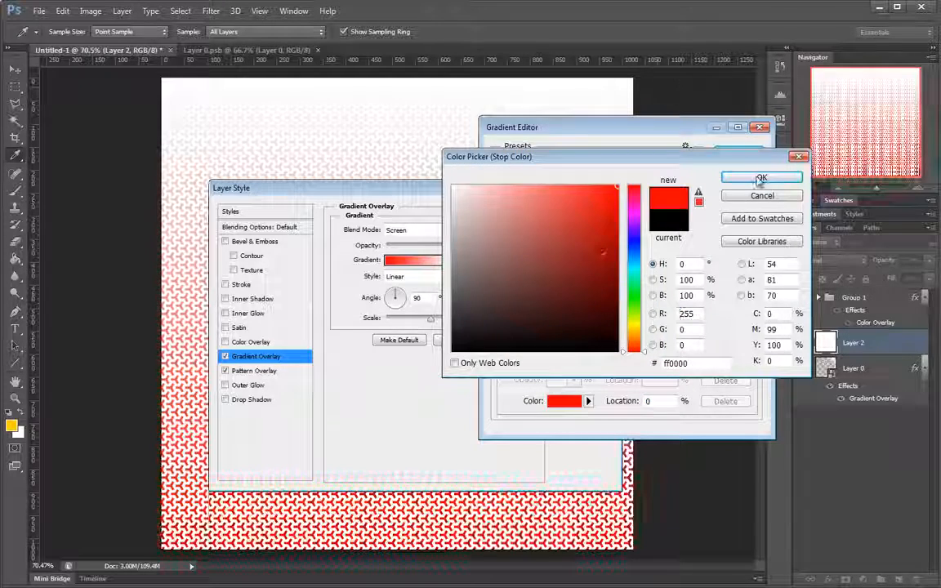
pyautogui.click(760, 179)
pyautogui.click(733, 151)
pyautogui.moveTo(508, 188); pyautogui.dragTo(464, 146)
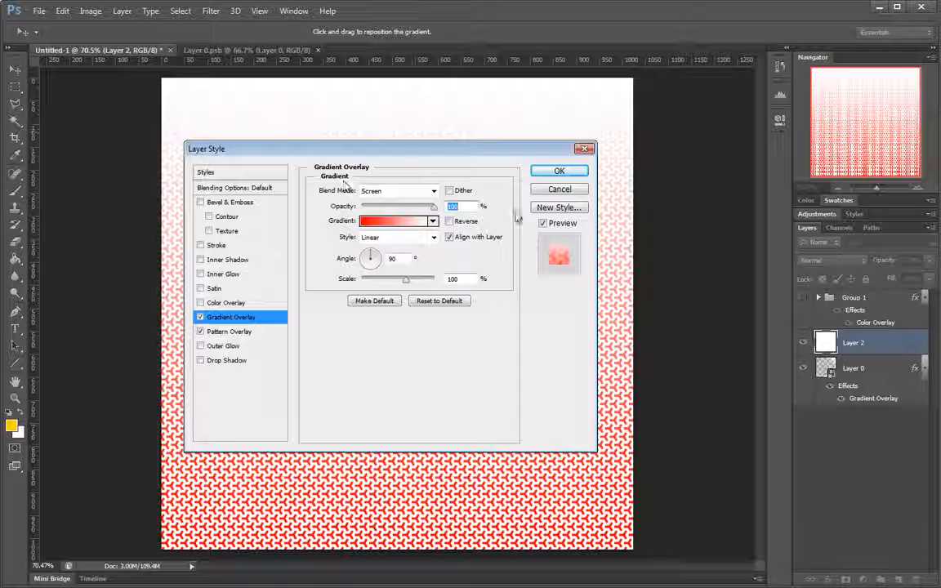
pyautogui.click(422, 192)
pyautogui.click(422, 192)
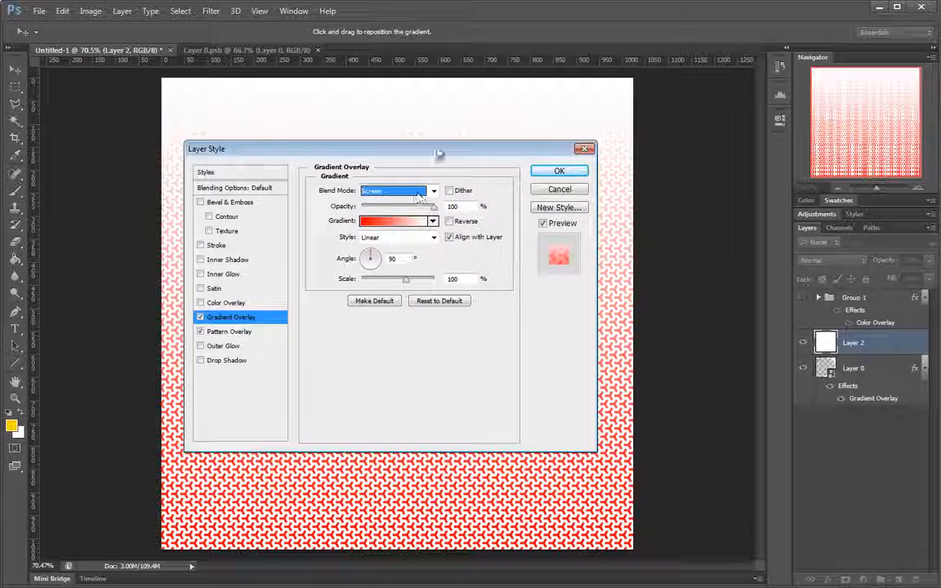
pyautogui.click(559, 170)
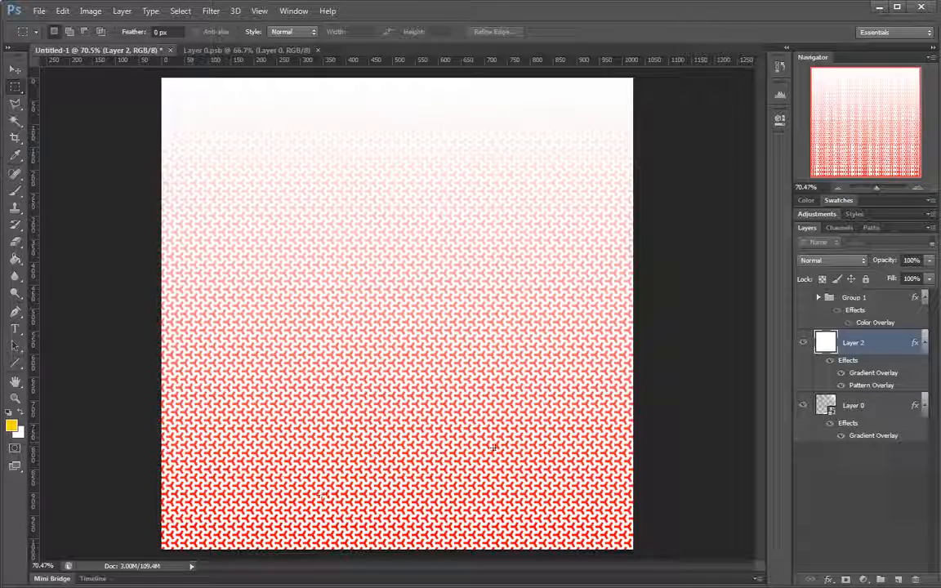
# Step: Erase a rectangular area from the upper-middle part of Layer 2 and clear the selection
pyautogui.moveTo(273, 166); pyautogui.dragTo(431, 299)
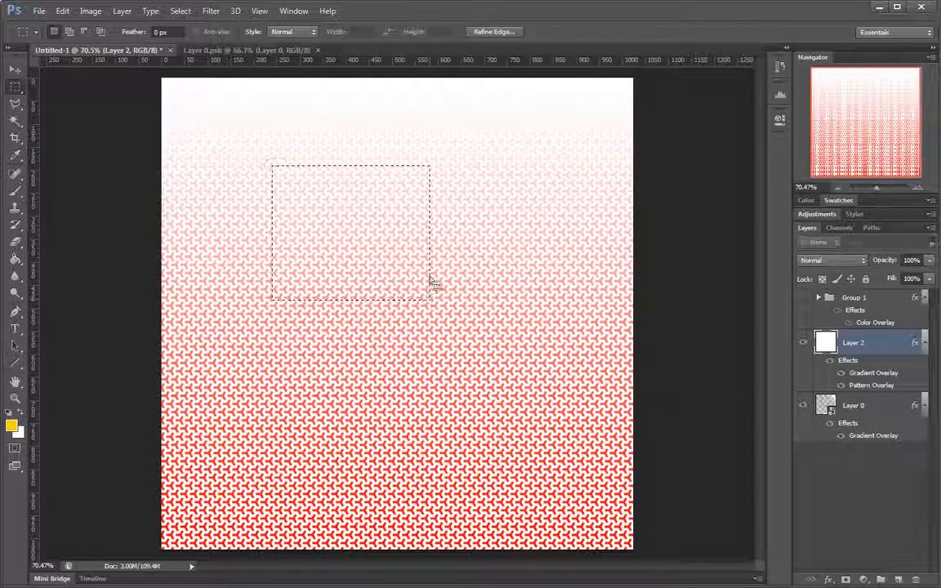
pyautogui.press('Delete')
pyautogui.hotkey('ctrl', 'd')
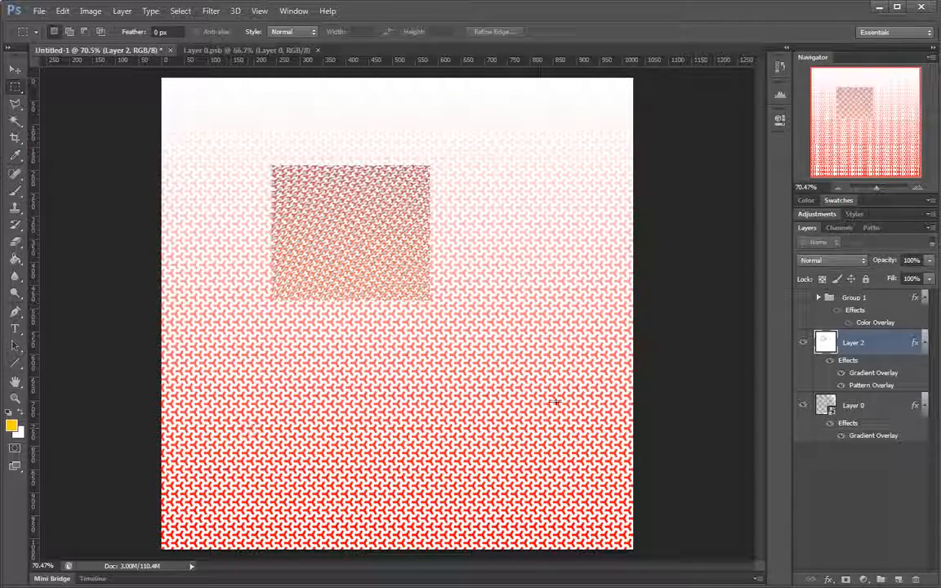
# Step: Hide Layer 0, delete Layer 2 together with its effects, and make Layer 0 visible again
pyautogui.click(803, 406)
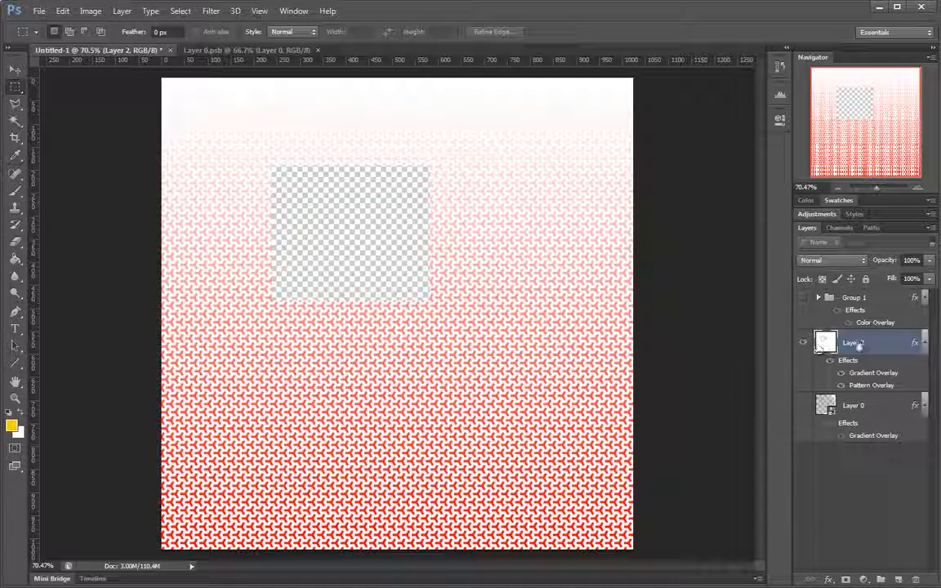
pyautogui.moveTo(918, 342); pyautogui.dragTo(915, 579)
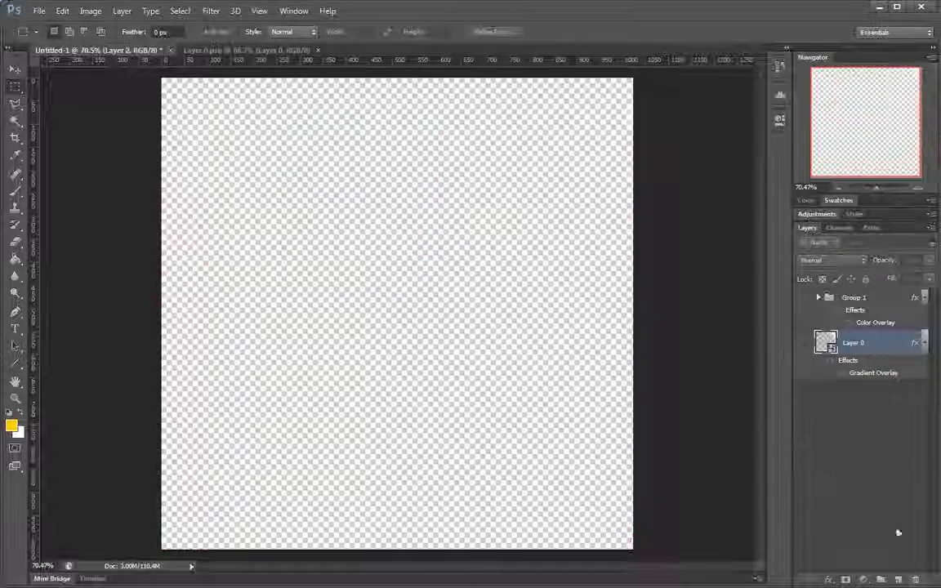
pyautogui.click(804, 342)
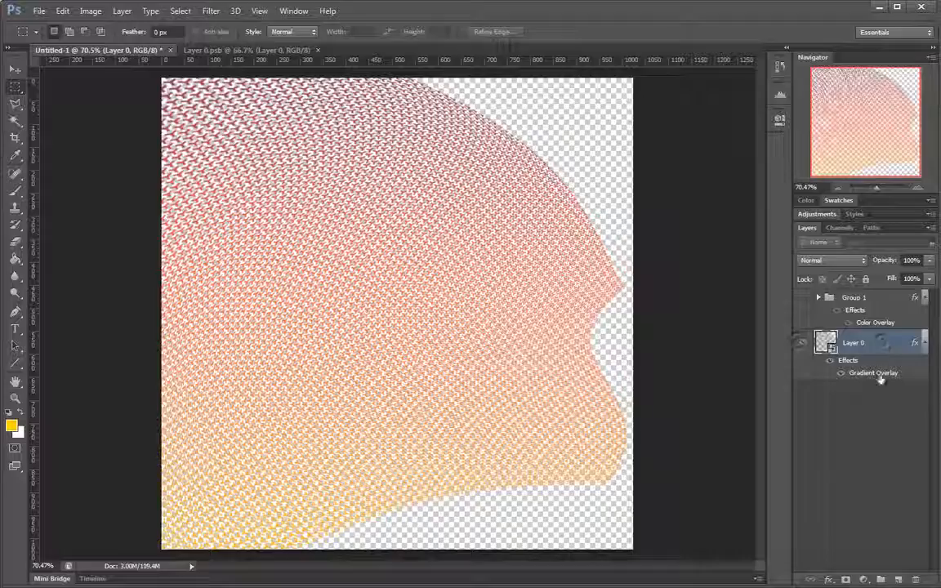
# Step: Examine the warped, gradient-colored pattern on Layer 0 both close up and as a whole
pyautogui.moveTo(444, 297)
pyautogui.mouseDown()
pyautogui.moveTo(420, 305)
pyautogui.moveTo(482, 297)
pyautogui.moveTo(434, 309)
pyautogui.moveTo(445, 307)
pyautogui.mouseUp()
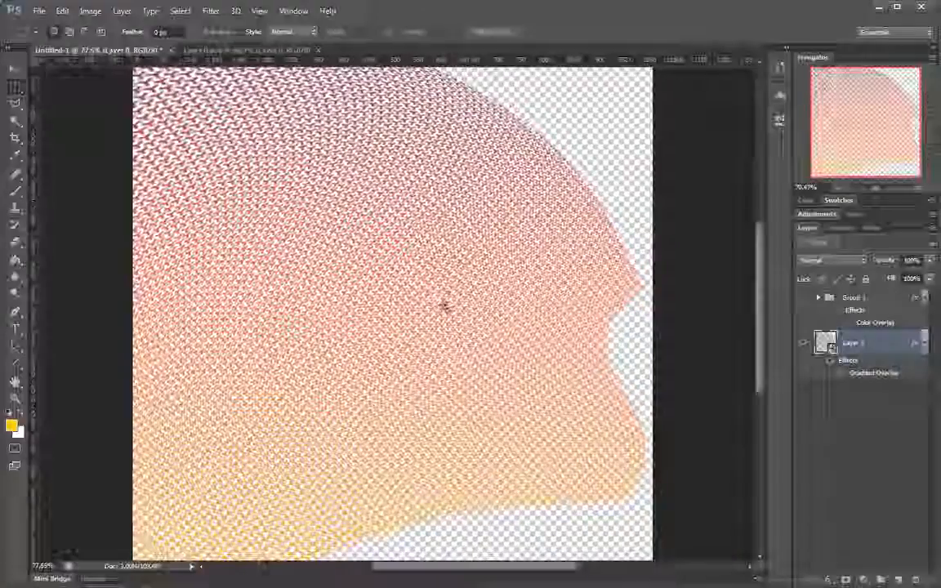
pyautogui.moveTo(389, 252); pyautogui.dragTo(326, 196)
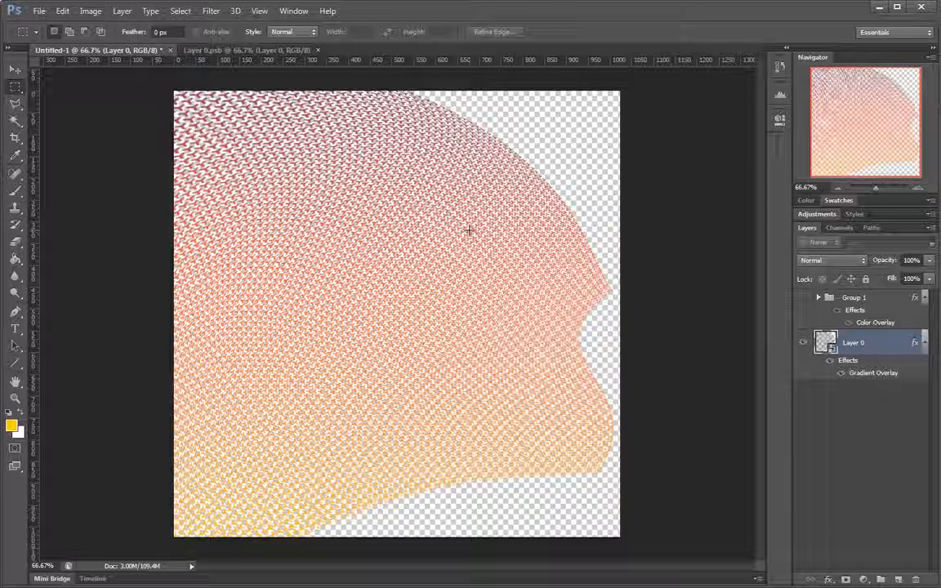
pyautogui.moveTo(469, 231); pyautogui.dragTo(355, 343)
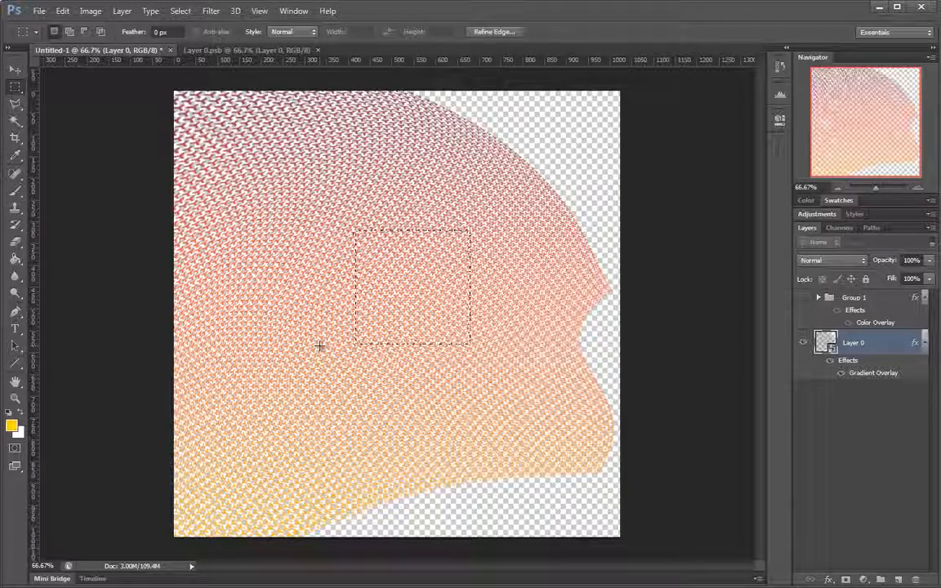
pyautogui.click(319, 346)
pyautogui.scroll(8, 477, 320)
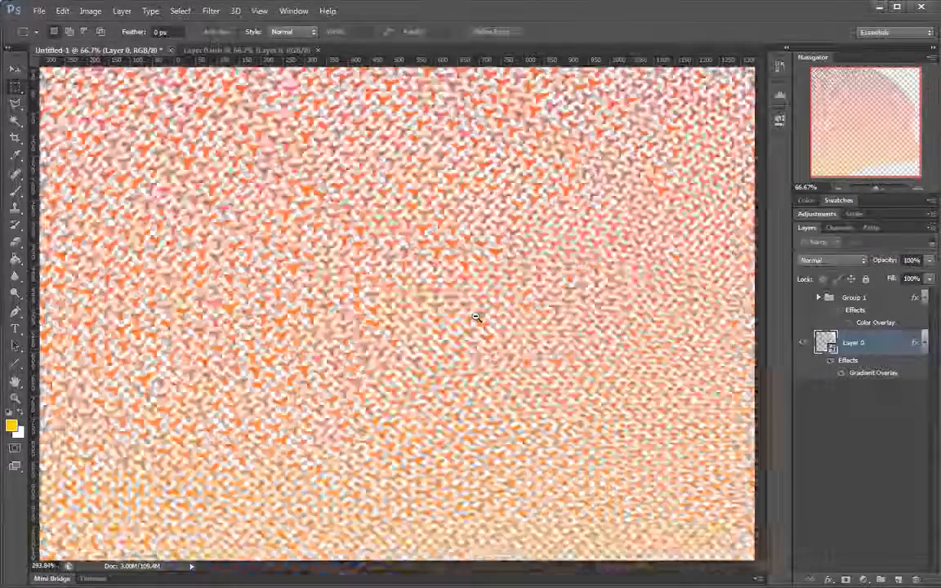
pyautogui.scroll(-9, 400, 336)
pyautogui.scroll(3, 414, 336)
pyautogui.scroll(2, 488, 169)
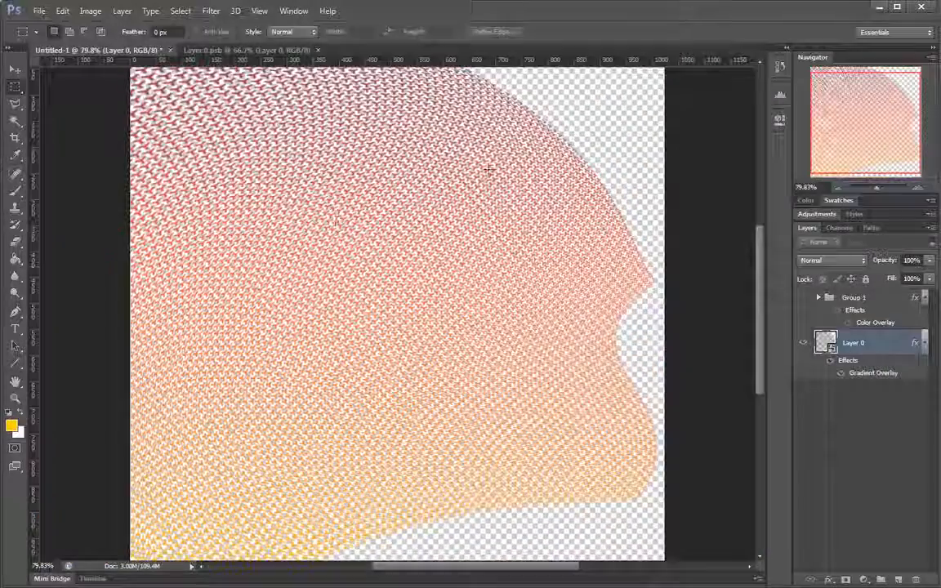
pyautogui.scroll(-2, 478, 161)
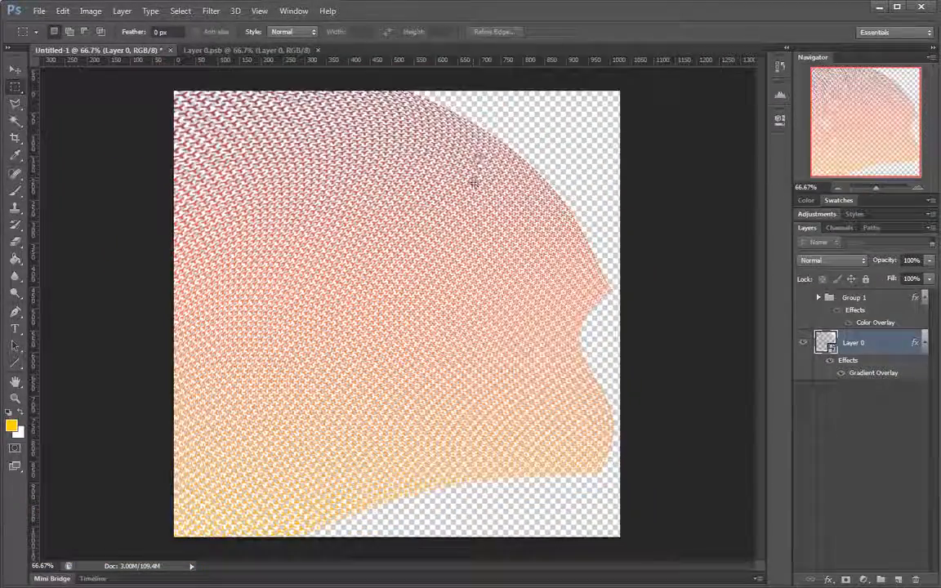